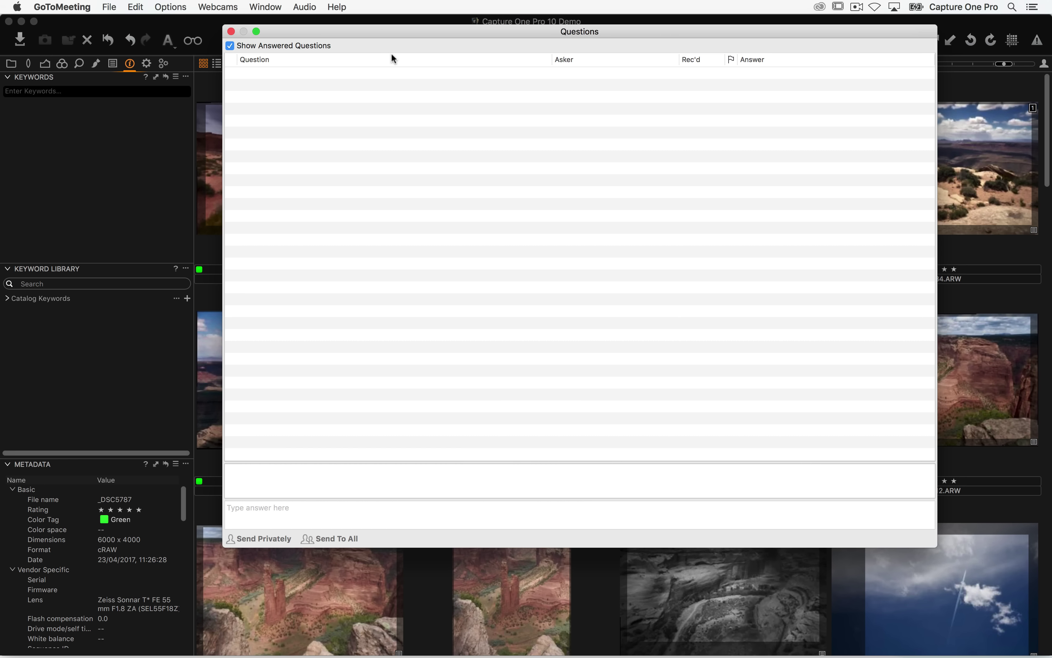
- Move the GoToMeeting Questions window off screen and bring the Capture One catalog to the front
{"action": "left_click_drag", "start_coordinate": [334, 29], "coordinate": [1051, 102]}
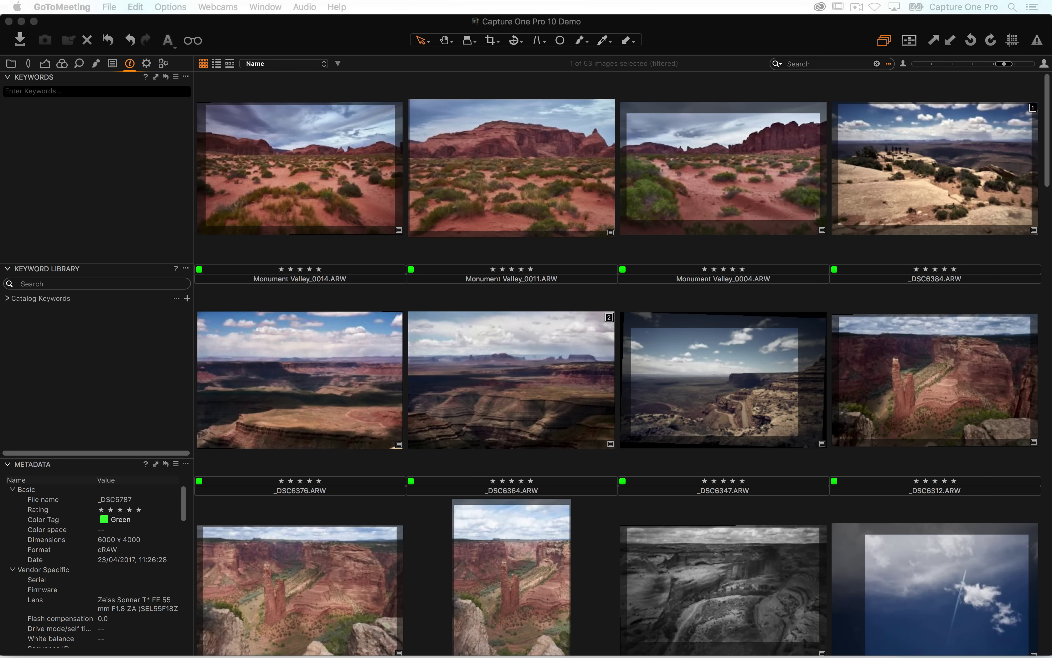
{"action": "left_click", "coordinate": [78, 205]}
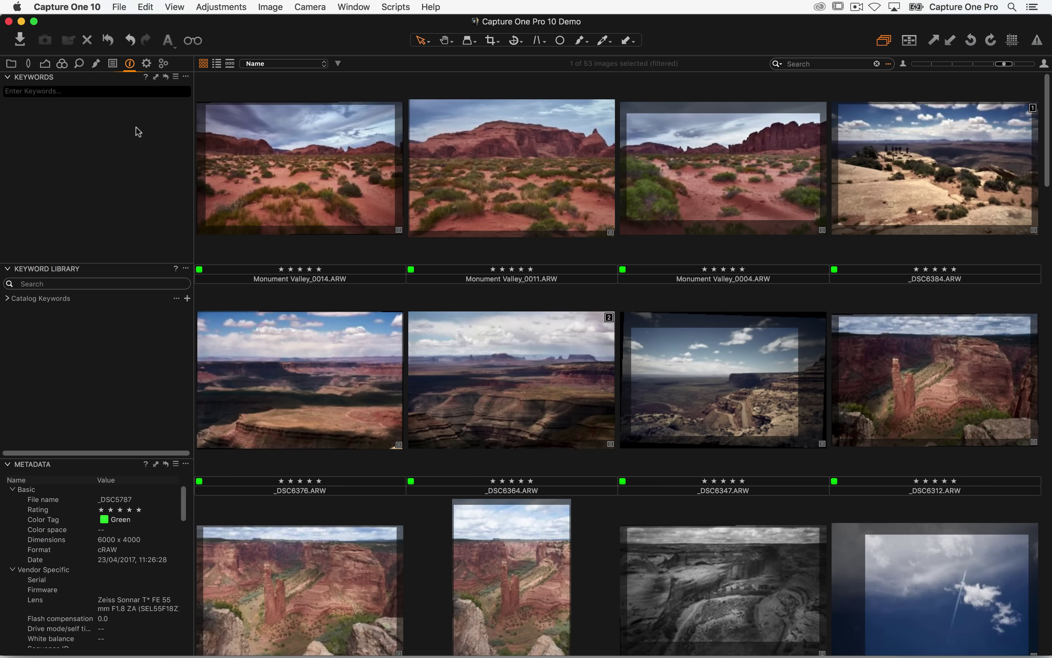
- Select Monument Valley_0014 through _DSC6384, then deselect all photos
{"action": "left_click", "coordinate": [286, 203]}
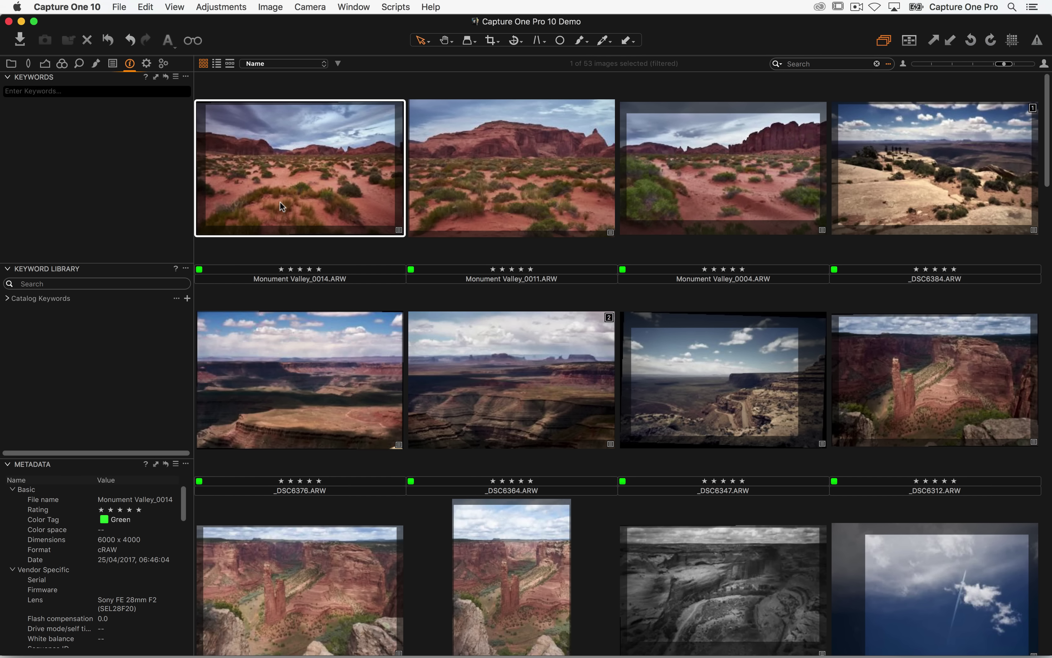
{"action": "left_click", "coordinate": [278, 174]}
{"action": "left_click", "coordinate": [402, 163]}
{"action": "left_click", "coordinate": [925, 192], "text": "shift"}
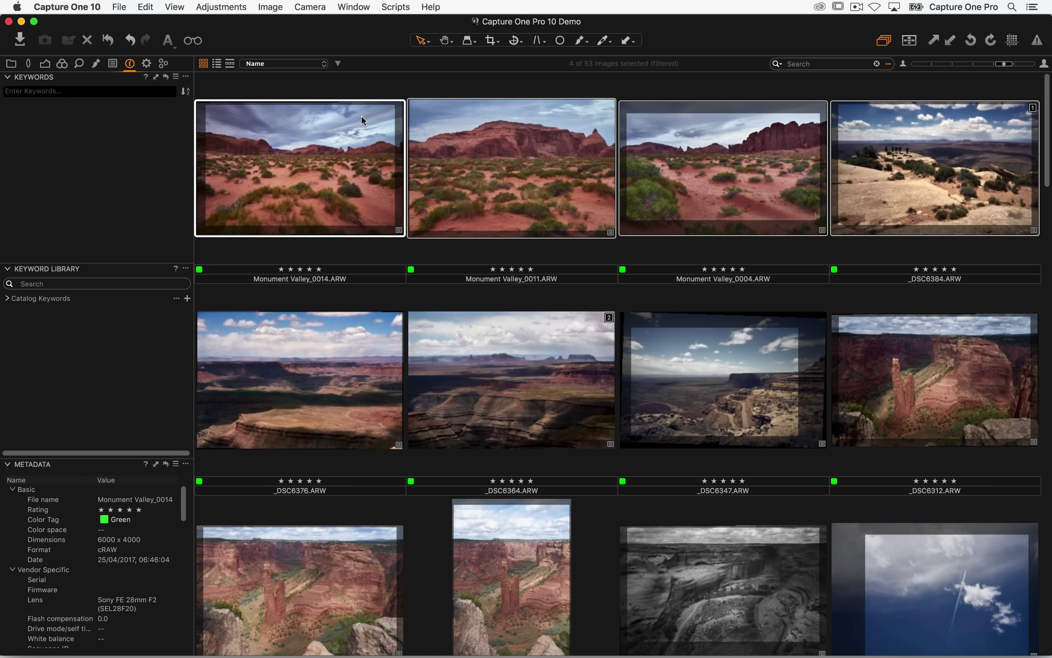
{"action": "key", "text": "super+d"}
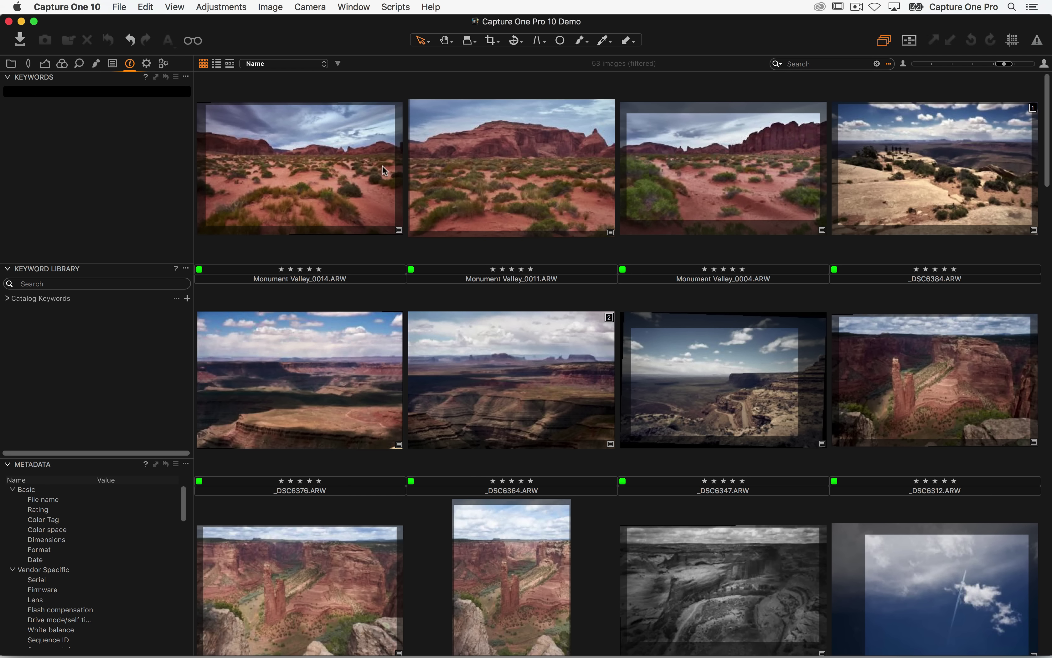
- View Monument Valley_0014 full size, then return to the grid with thumbnails enlarged to three per row
{"action": "double_click", "coordinate": [383, 166]}
{"action": "key", "text": "super+alt+n"}
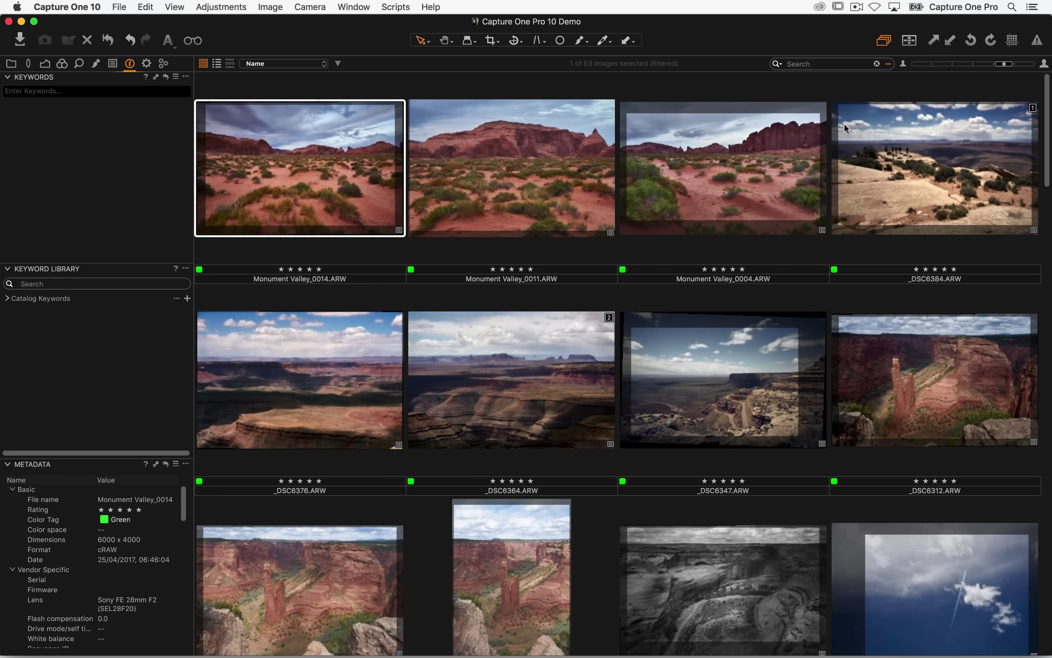
{"action": "left_click", "coordinate": [1020, 64]}
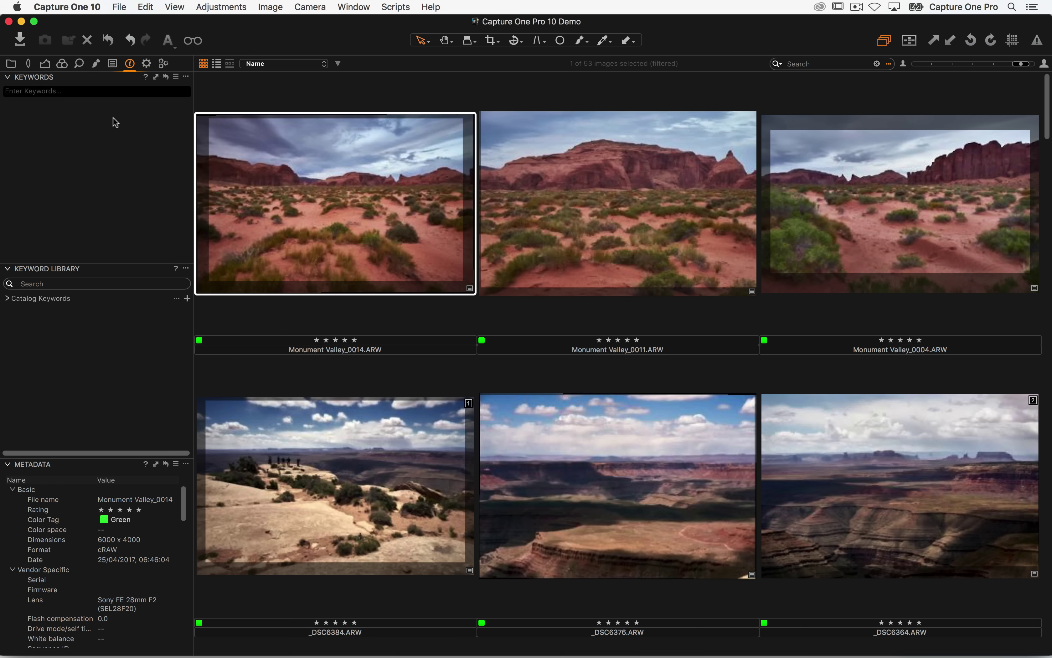
- Select Monument Valley_0014 and get the Keywords tool's Enter Keywords field ready for input
{"action": "left_click", "coordinate": [130, 64]}
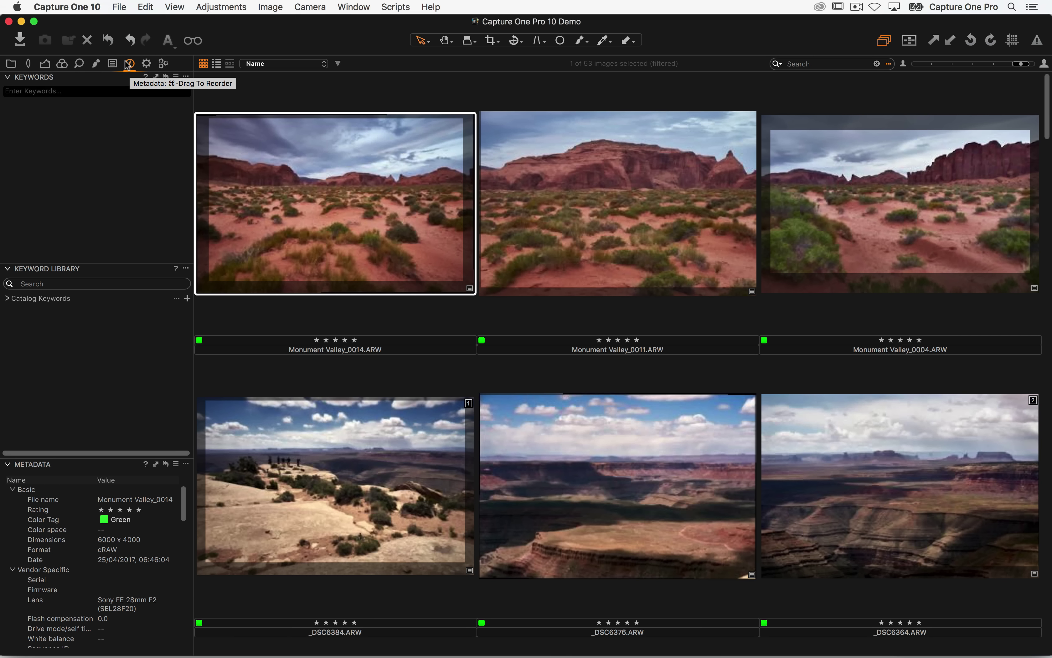
{"action": "left_click_drag", "start_coordinate": [55, 77], "coordinate": [88, 99]}
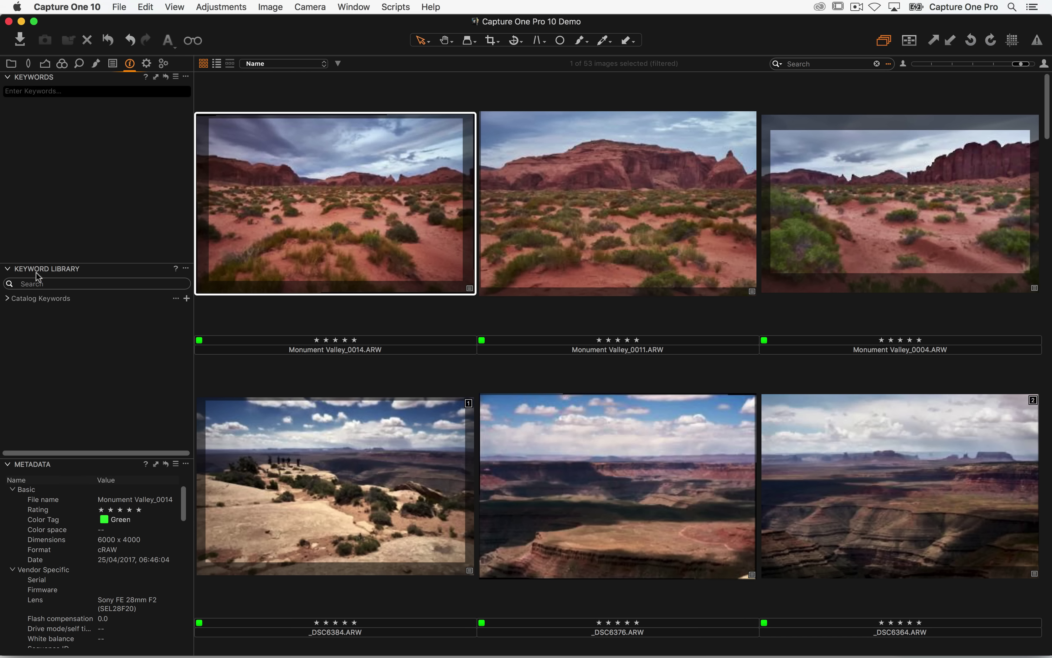
{"action": "left_click", "coordinate": [53, 508]}
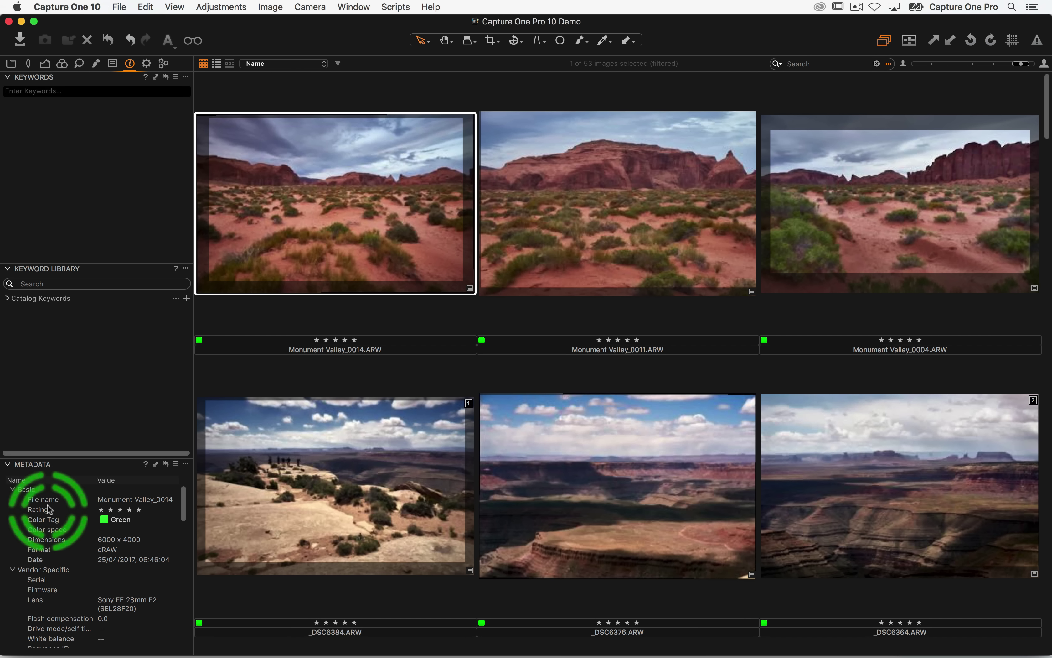
{"action": "left_click", "coordinate": [100, 198]}
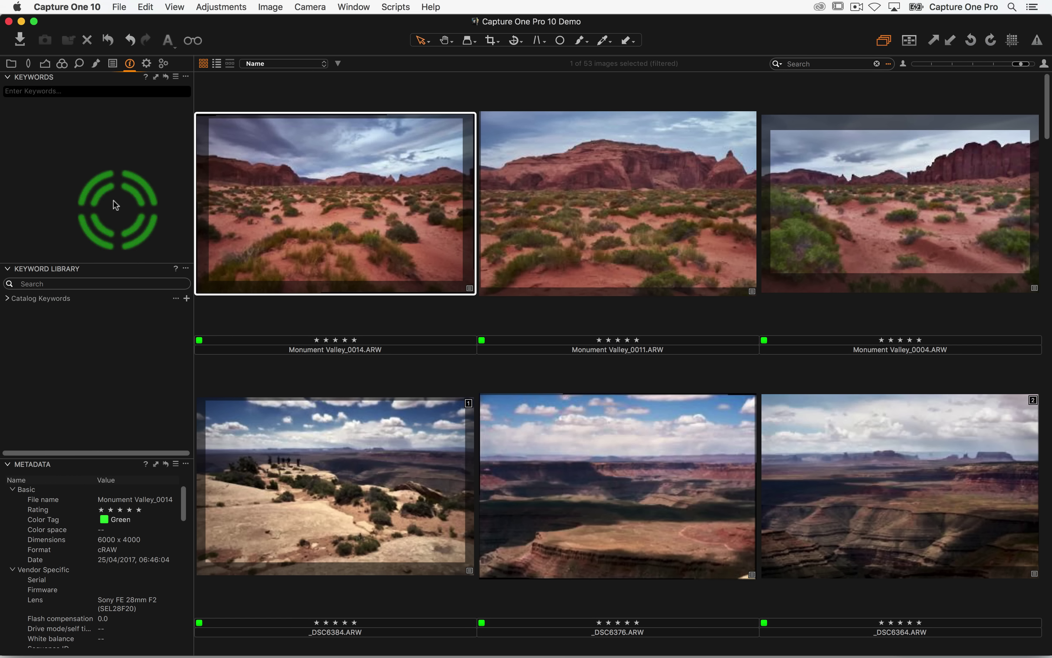
{"action": "left_click", "coordinate": [63, 95]}
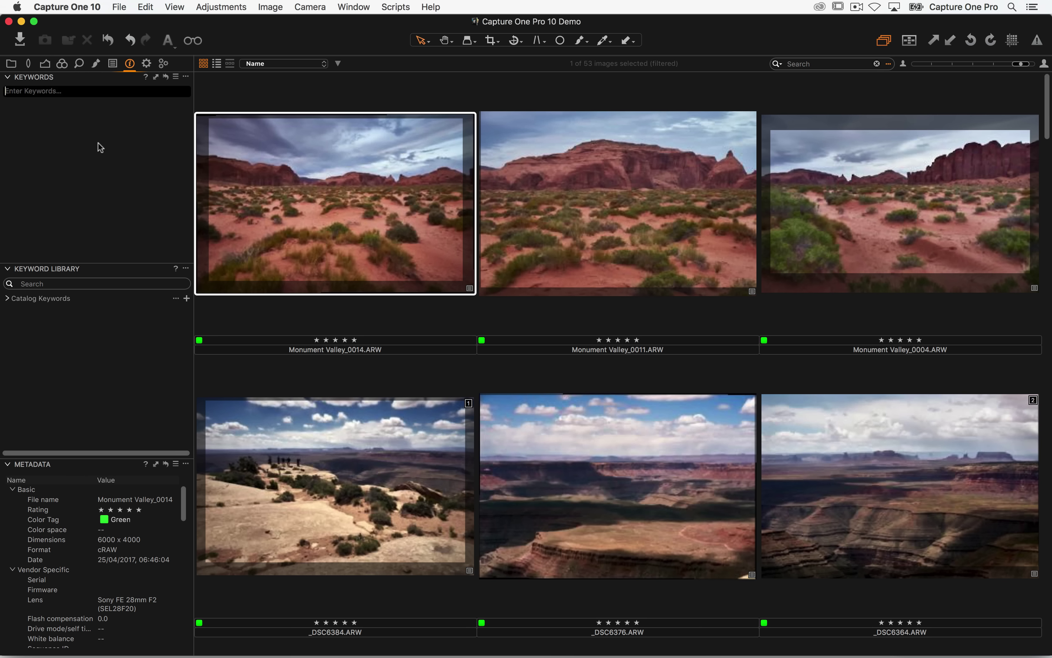
{"action": "left_click", "coordinate": [303, 195]}
{"action": "left_click", "coordinate": [87, 92]}
- Add the keywords utah, desert, USA and plants, then select Monument Valley_0011 to compare
{"action": "type", "text": "utah"}
{"action": "key", "text": "Return"}
{"action": "type", "text": "de"}
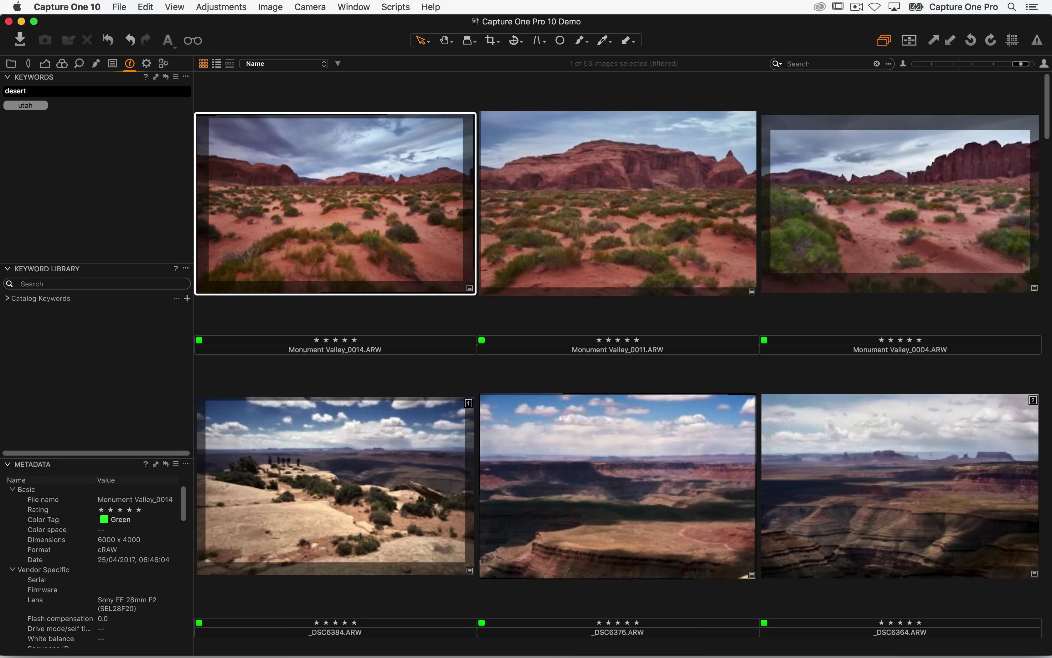
{"action": "type", "text": "sert"}
{"action": "key", "text": "Return"}
{"action": "type", "text": "USA"}
{"action": "key", "text": "Return"}
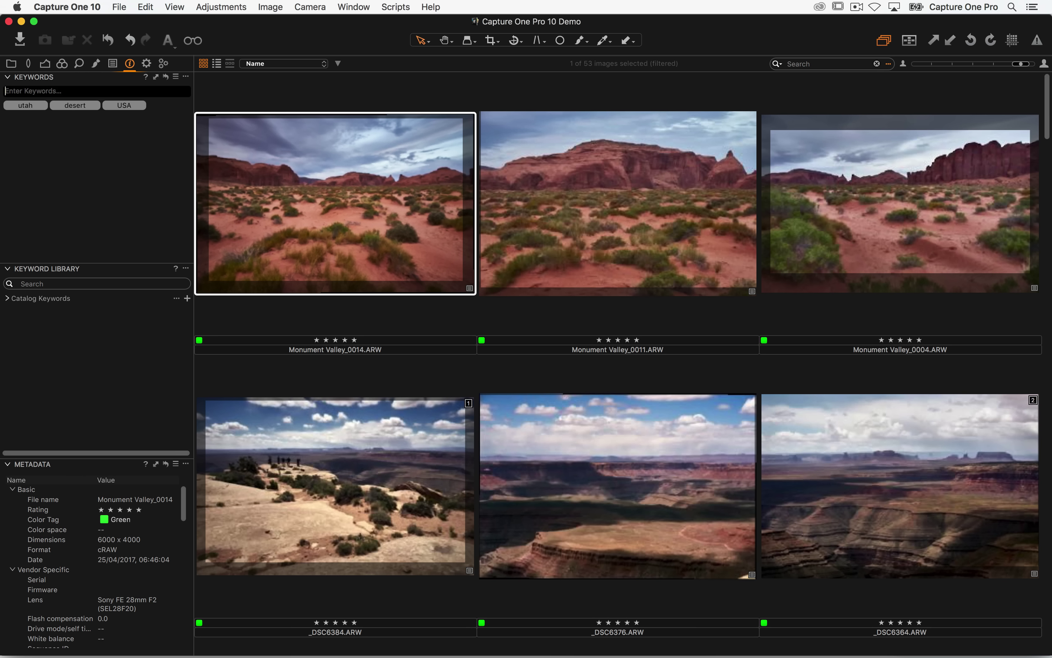
{"action": "type", "text": "plants"}
{"action": "key", "text": "Return"}
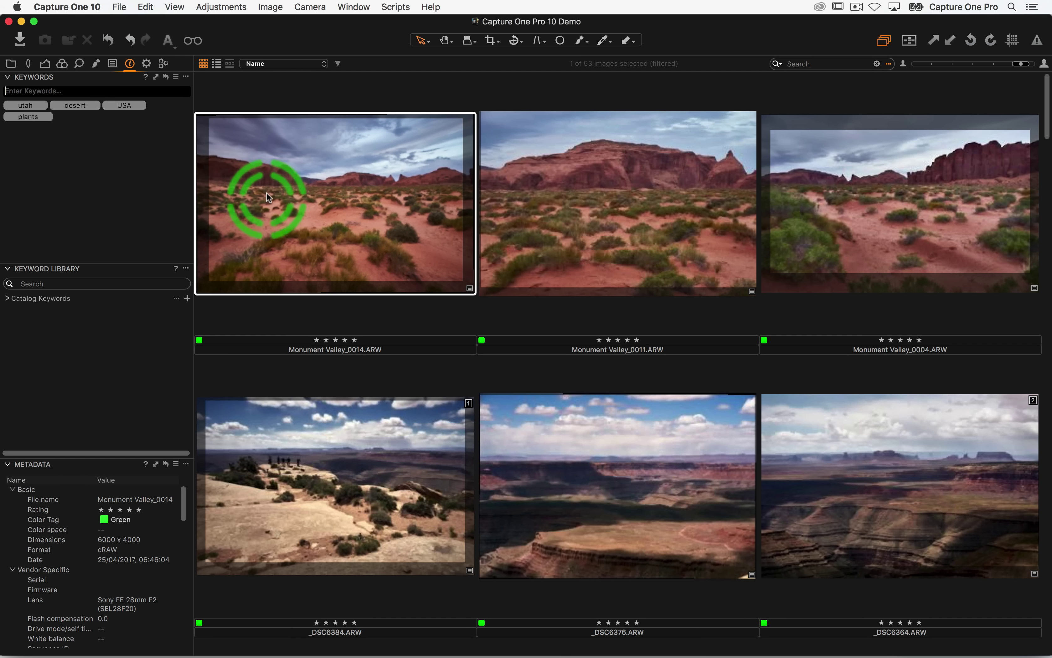
{"action": "left_click", "coordinate": [651, 204]}
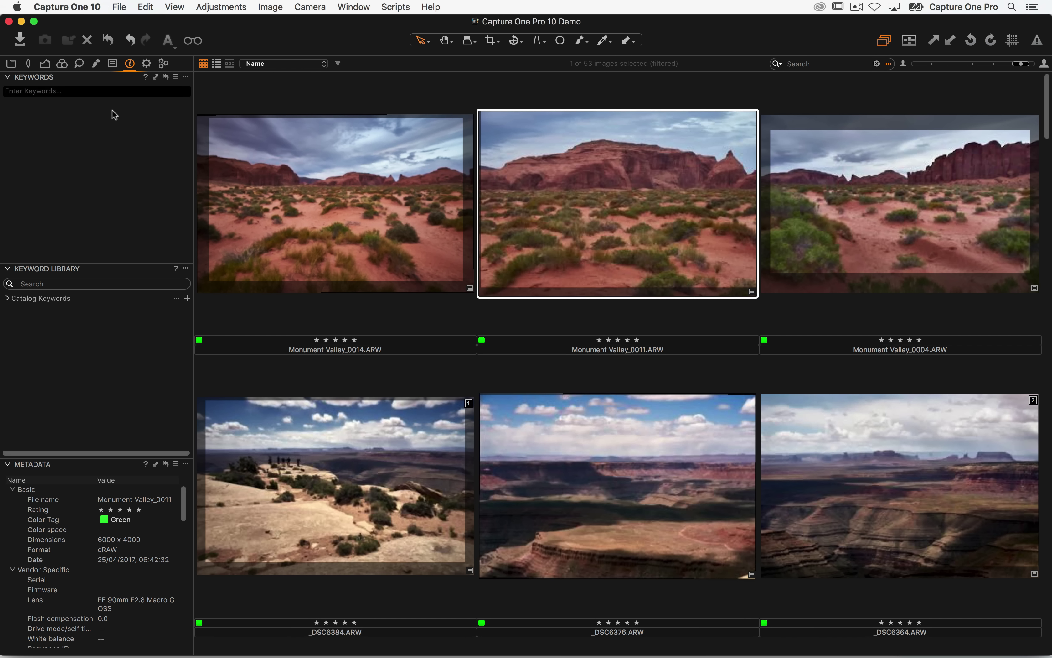
- Reselect Monument Valley_0014 and delete its plants, USA and remaining keyword tags
{"action": "left_click", "coordinate": [328, 214]}
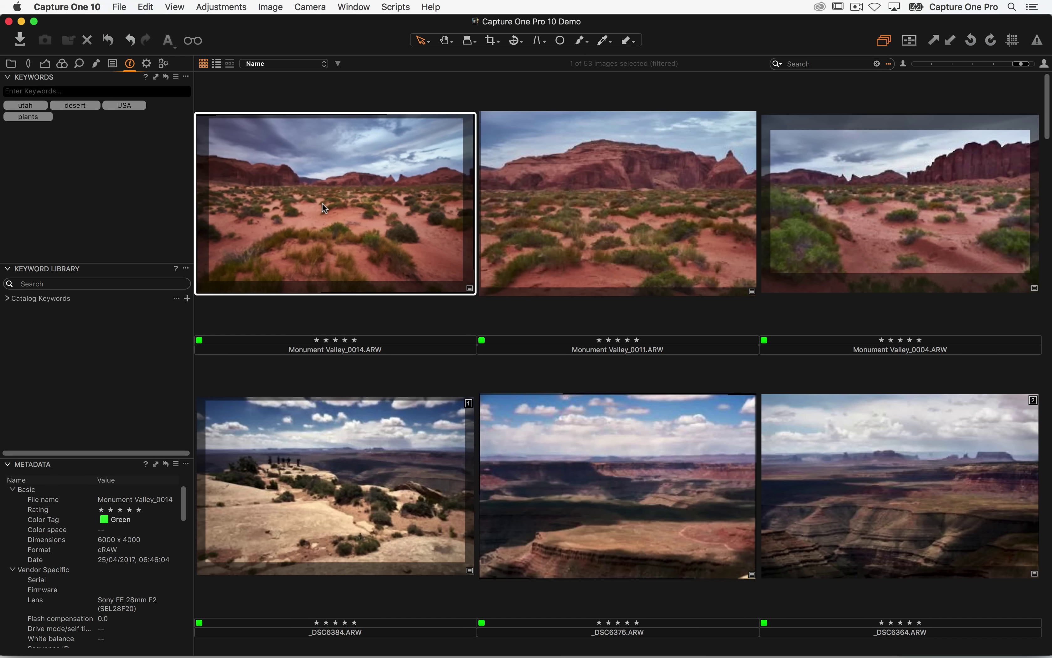
{"action": "left_click", "coordinate": [79, 144]}
{"action": "left_click", "coordinate": [50, 117]}
{"action": "left_click", "coordinate": [46, 117]}
{"action": "left_click", "coordinate": [139, 106]}
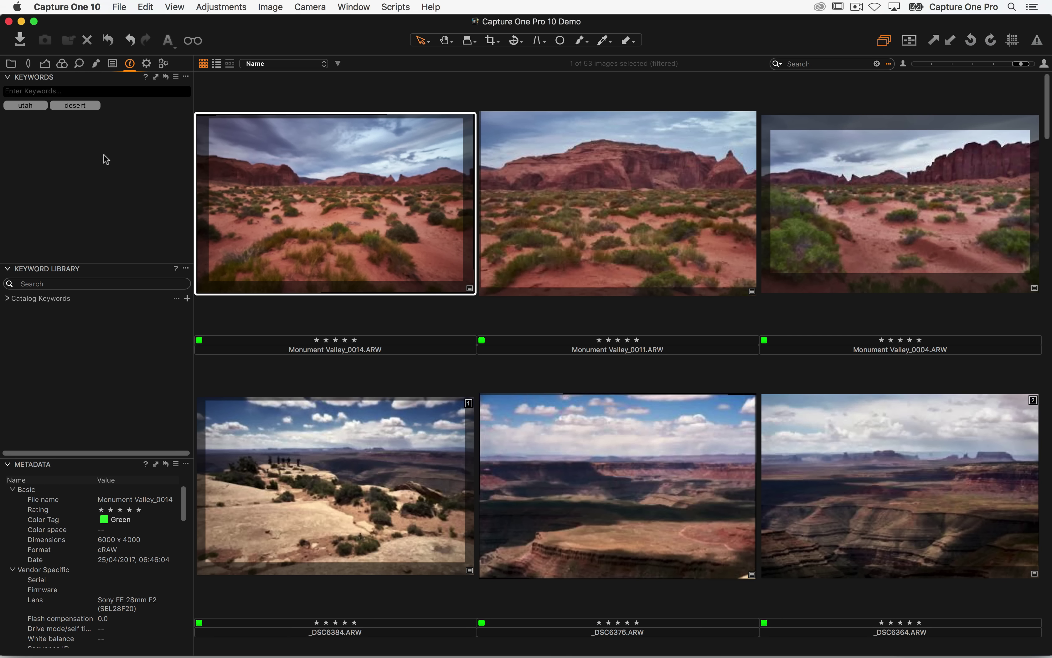
{"action": "mouse_move", "coordinate": [108, 154]}
{"action": "left_mouse_down"}
{"action": "mouse_move", "coordinate": [116, 132]}
{"action": "mouse_move", "coordinate": [106, 116]}
{"action": "mouse_move", "coordinate": [168, 80]}
{"action": "left_mouse_up"}
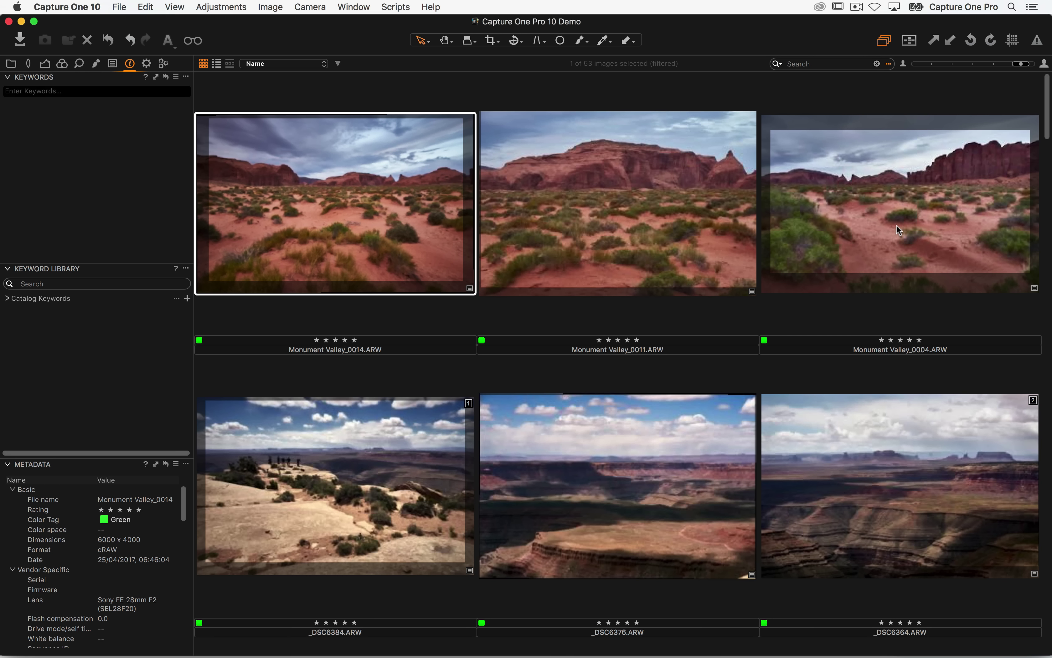
- Select Monument Valley_0014, _0011 and _0004 and turn on Edit > Edit All Selected Variants
{"action": "left_click", "coordinate": [888, 213], "text": "shift"}
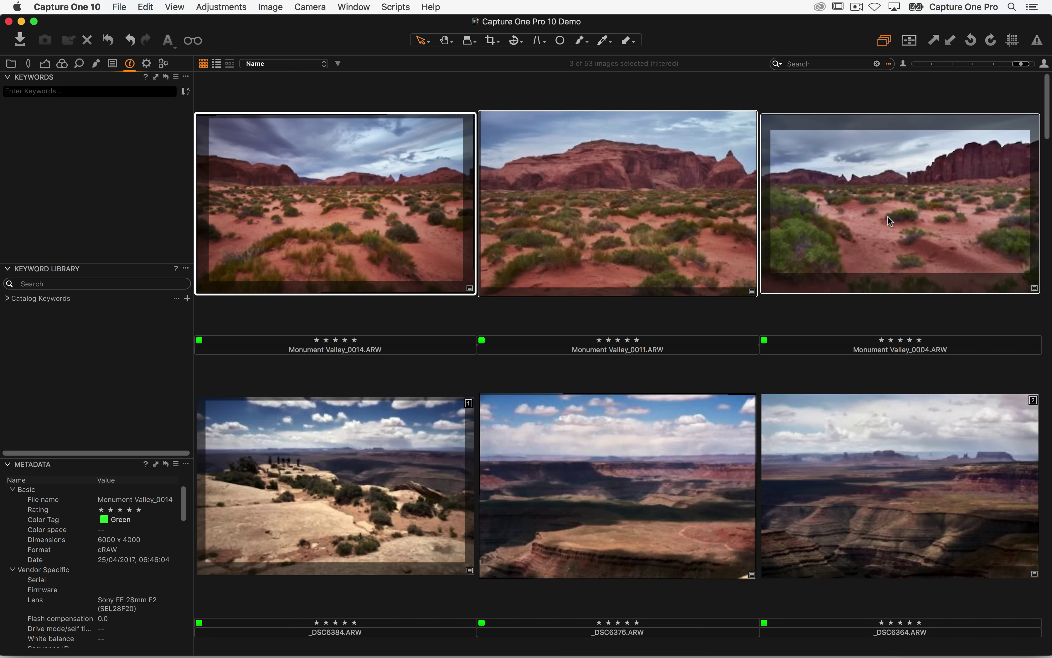
{"action": "left_click", "coordinate": [888, 215]}
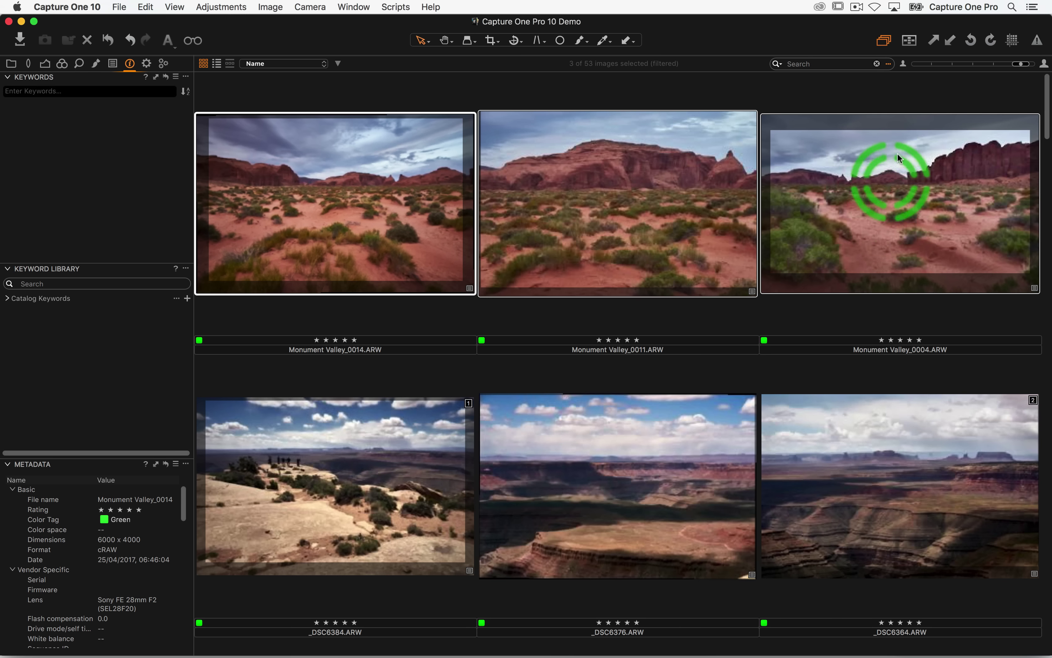
{"action": "left_click", "coordinate": [885, 41]}
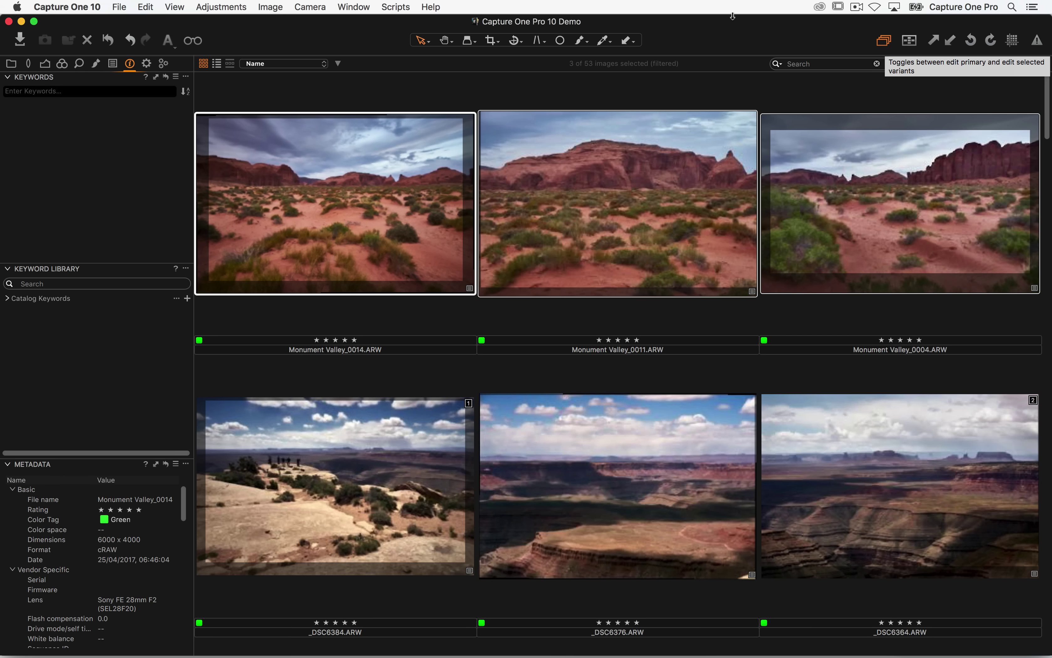
{"action": "left_click", "coordinate": [147, 6]}
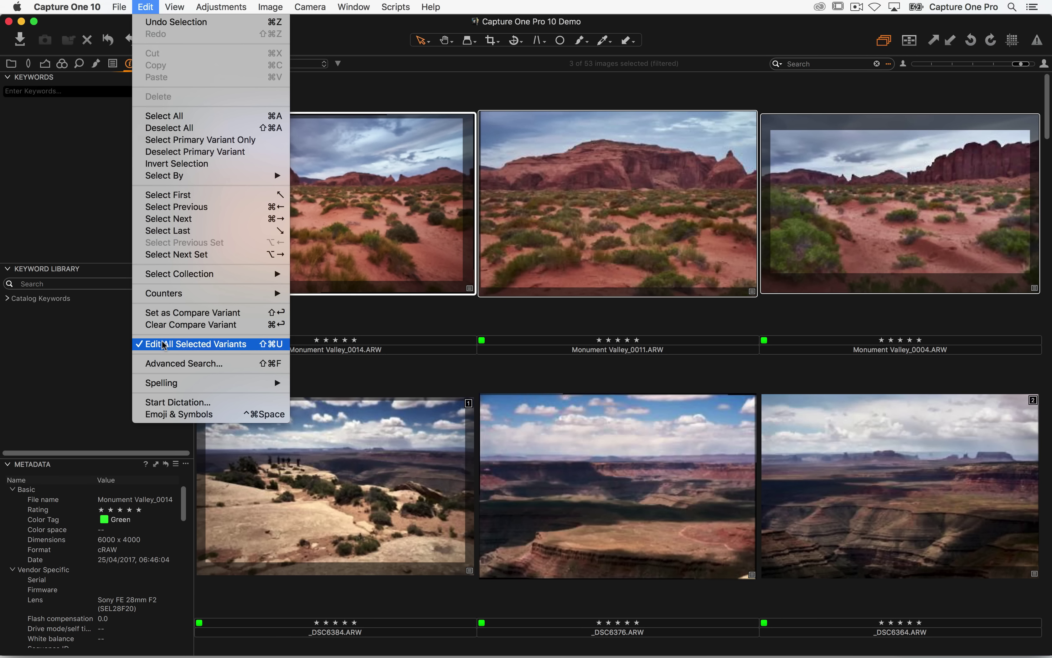
{"action": "left_click", "coordinate": [189, 346]}
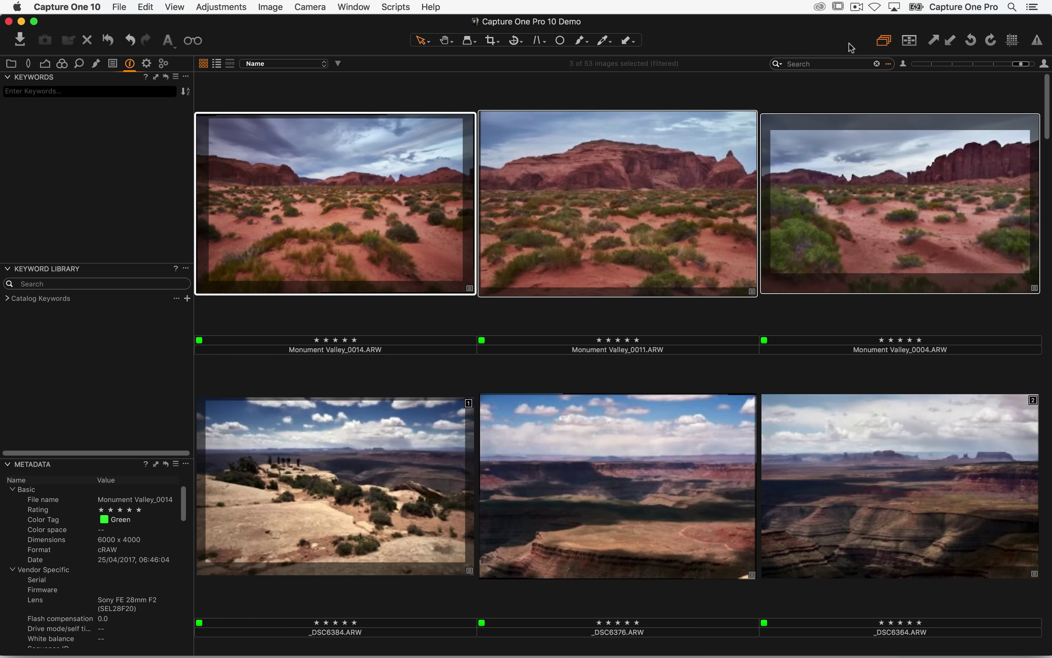
- Add utah to the three photos, check each one's keywords, then reselect all three
{"action": "left_click", "coordinate": [69, 91]}
{"action": "type", "text": "utah"}
{"action": "key", "text": "Return"}
{"action": "left_click", "coordinate": [325, 454]}
{"action": "left_click", "coordinate": [395, 246]}
{"action": "left_click", "coordinate": [564, 231]}
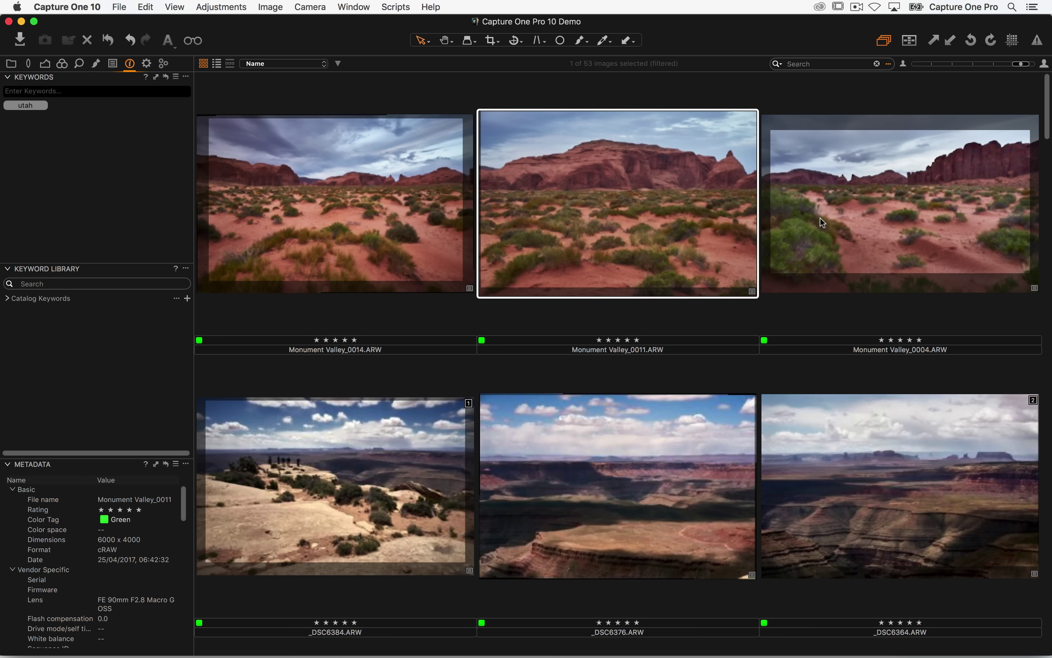
{"action": "left_click", "coordinate": [815, 247]}
{"action": "left_click", "coordinate": [371, 222]}
{"action": "left_click", "coordinate": [886, 218], "text": "shift"}
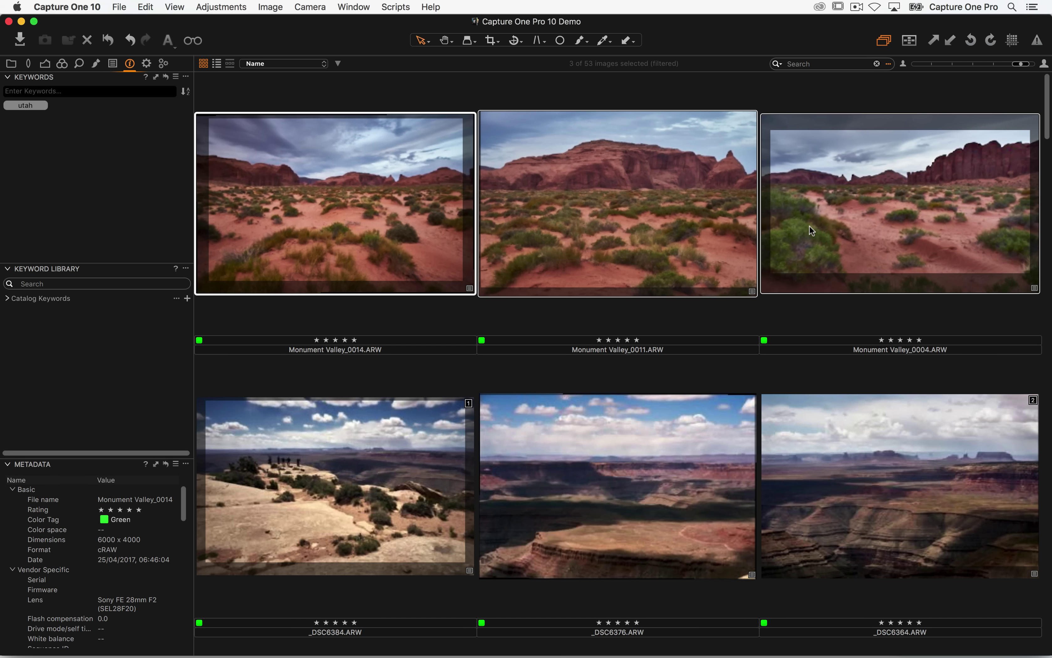
- Add usa, desert and landscape to all three photos and shrink thumbnails to four per row
{"action": "left_click", "coordinate": [61, 91]}
{"action": "type", "text": "usa"}
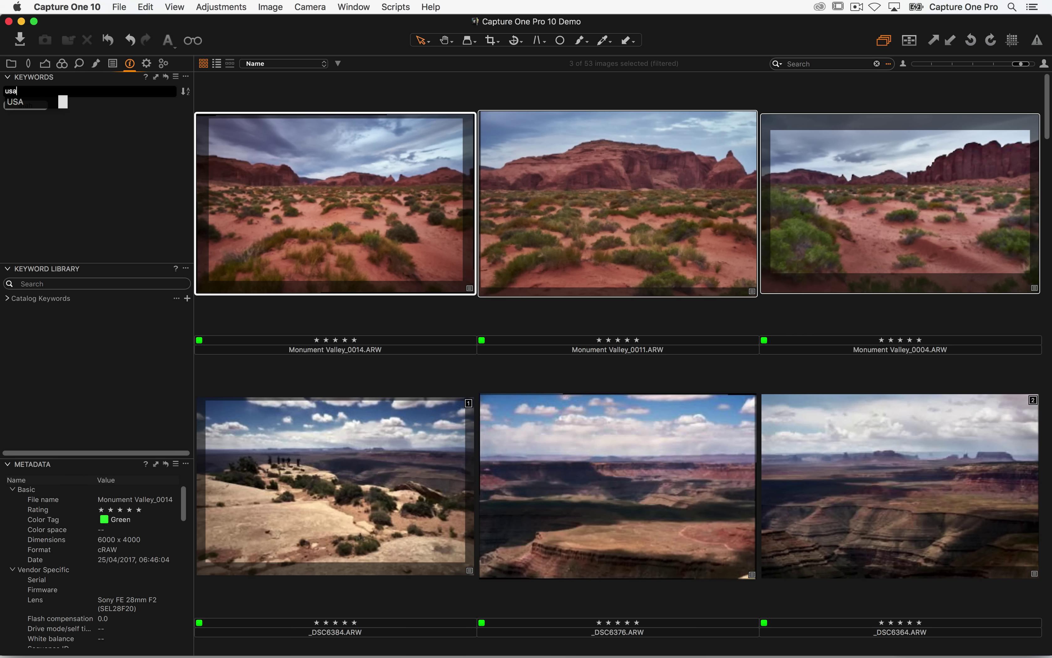
{"action": "type", "text": ","}
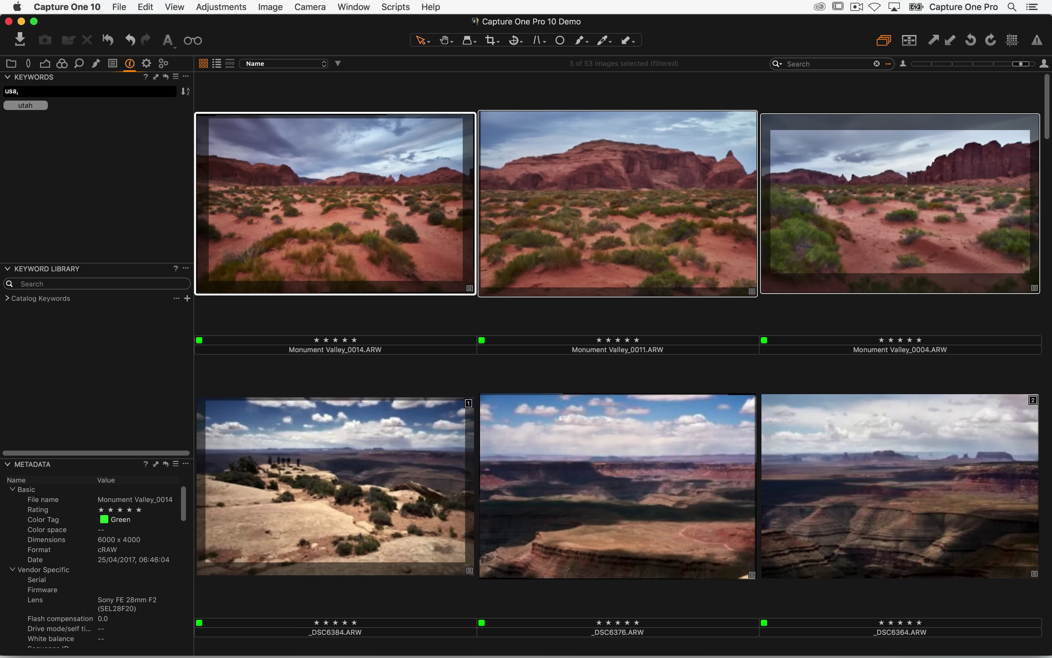
{"action": "type", "text": "desert,landscape"}
{"action": "key", "text": "Return"}
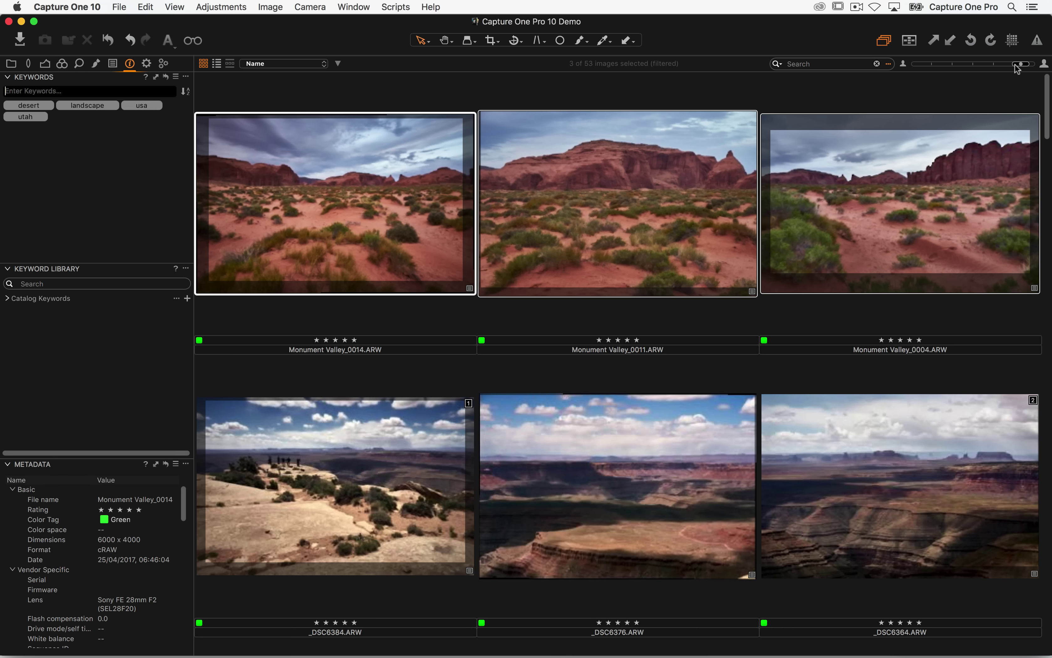
{"action": "left_click_drag", "start_coordinate": [1021, 64], "coordinate": [999, 69]}
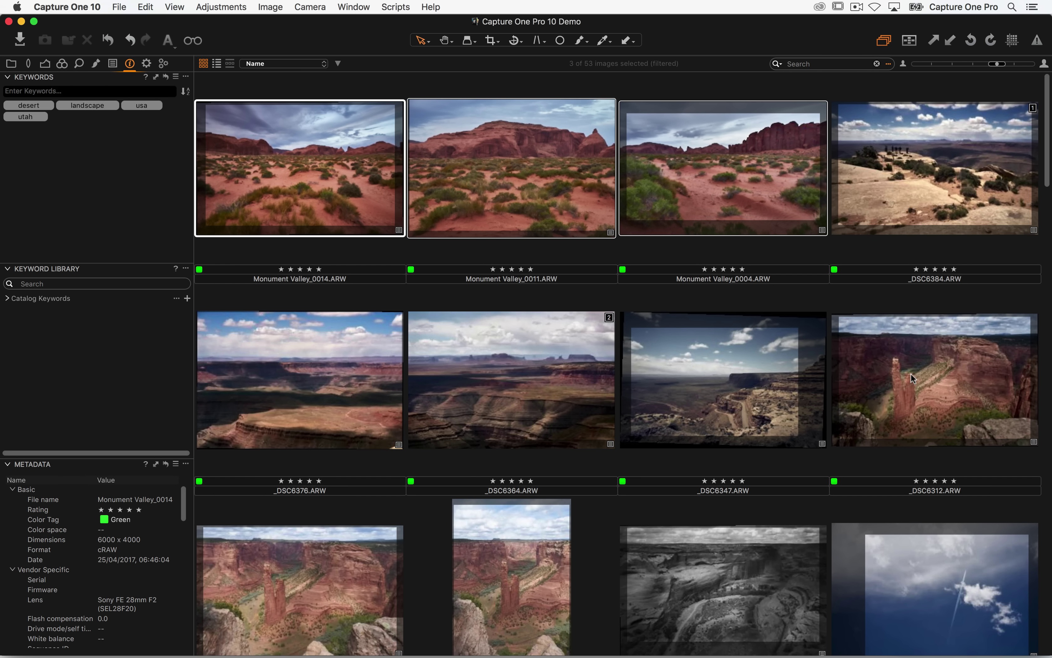
- Extend the selection to eight photos, apply desert and landscape to all, then check _DSC6364
{"action": "left_click", "coordinate": [914, 382], "text": "shift"}
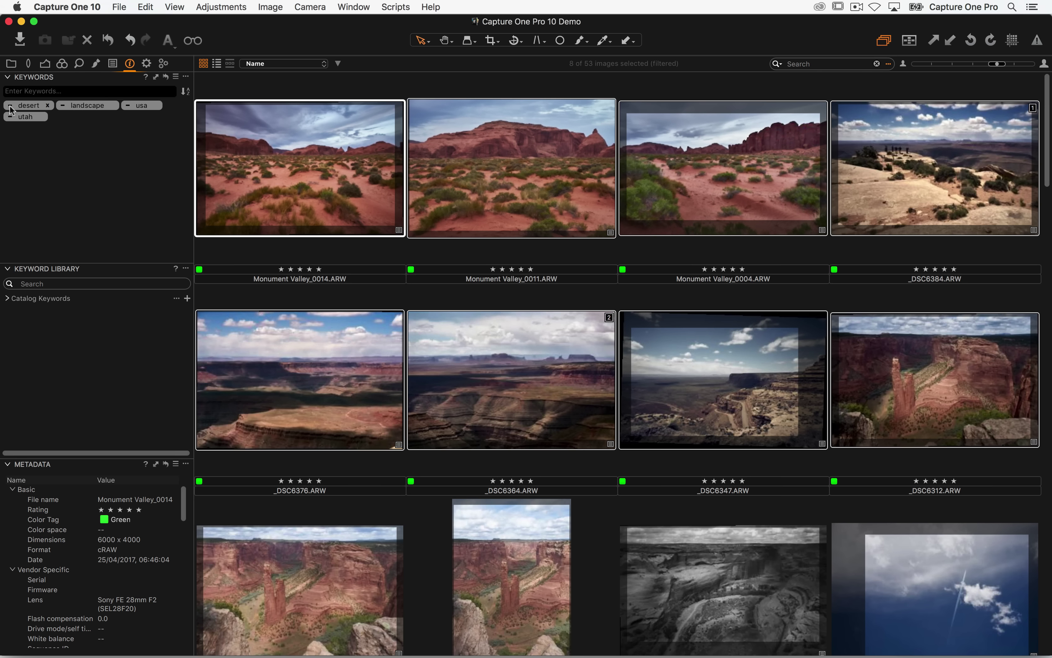
{"action": "left_click", "coordinate": [12, 107]}
{"action": "left_click", "coordinate": [63, 107]}
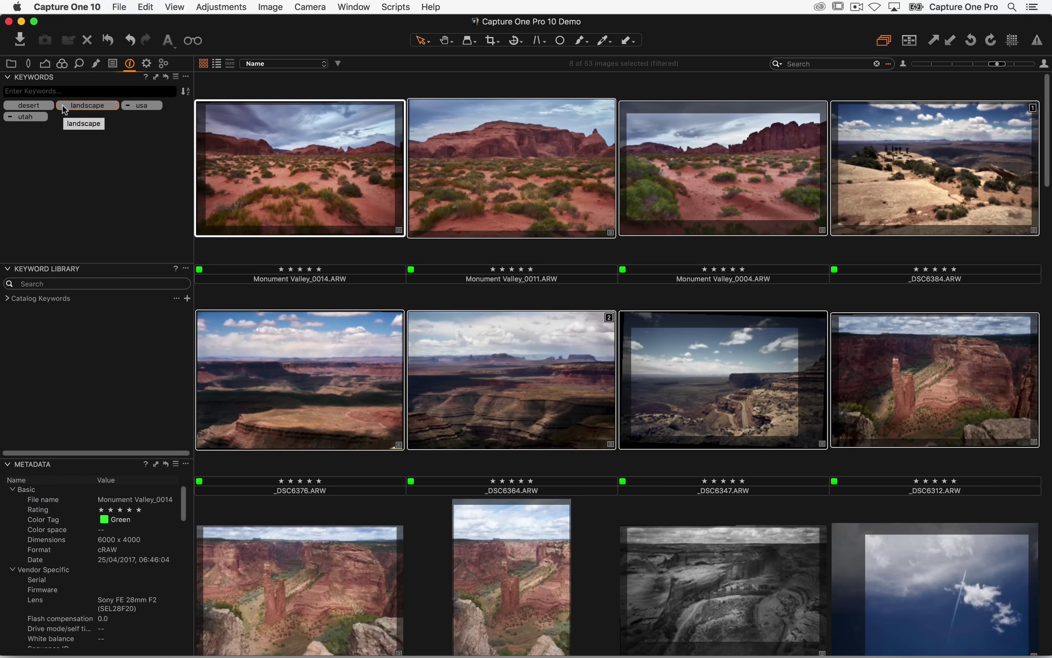
{"action": "left_click", "coordinate": [670, 300]}
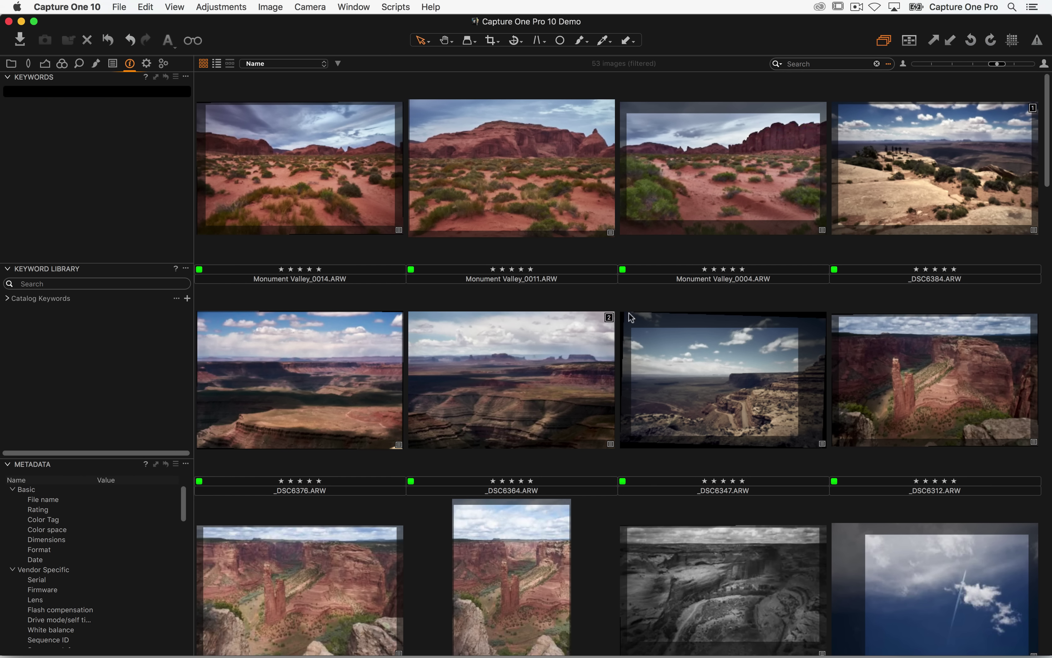
{"action": "left_click", "coordinate": [516, 365]}
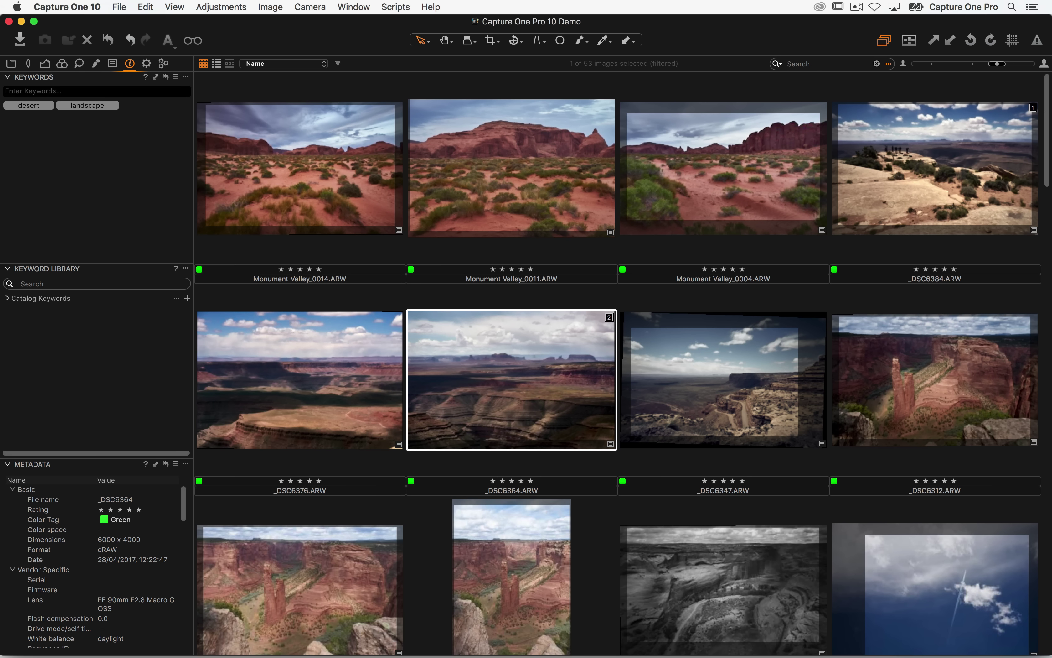
- Reset Monument Valley_0014's adjustments and undo it, then reselect the first eight photos
{"action": "left_click", "coordinate": [301, 158]}
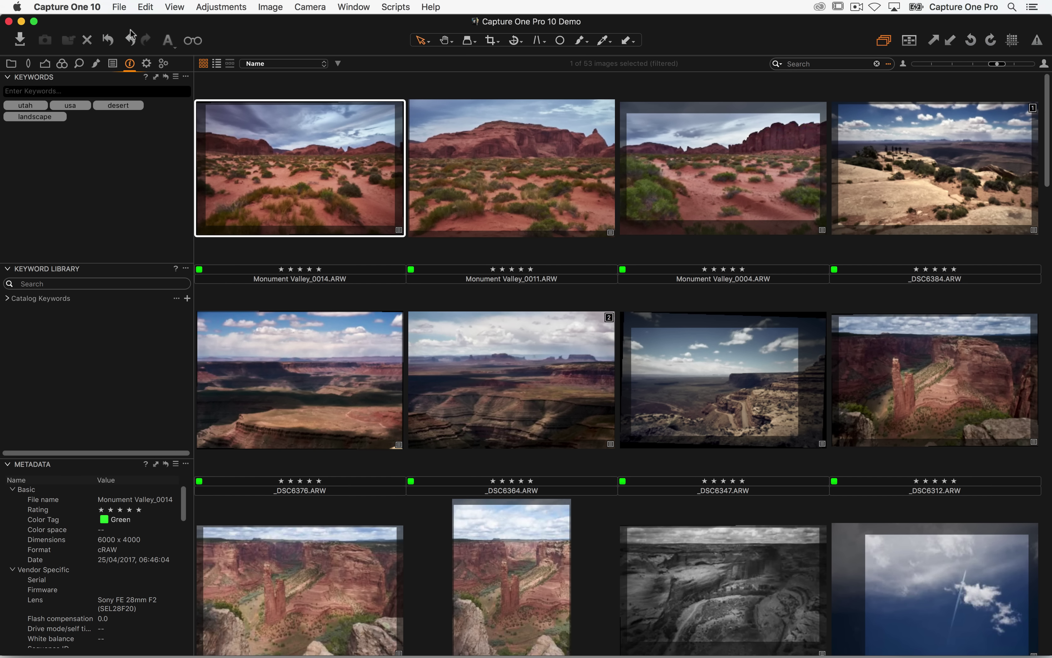
{"action": "left_click", "coordinate": [109, 43]}
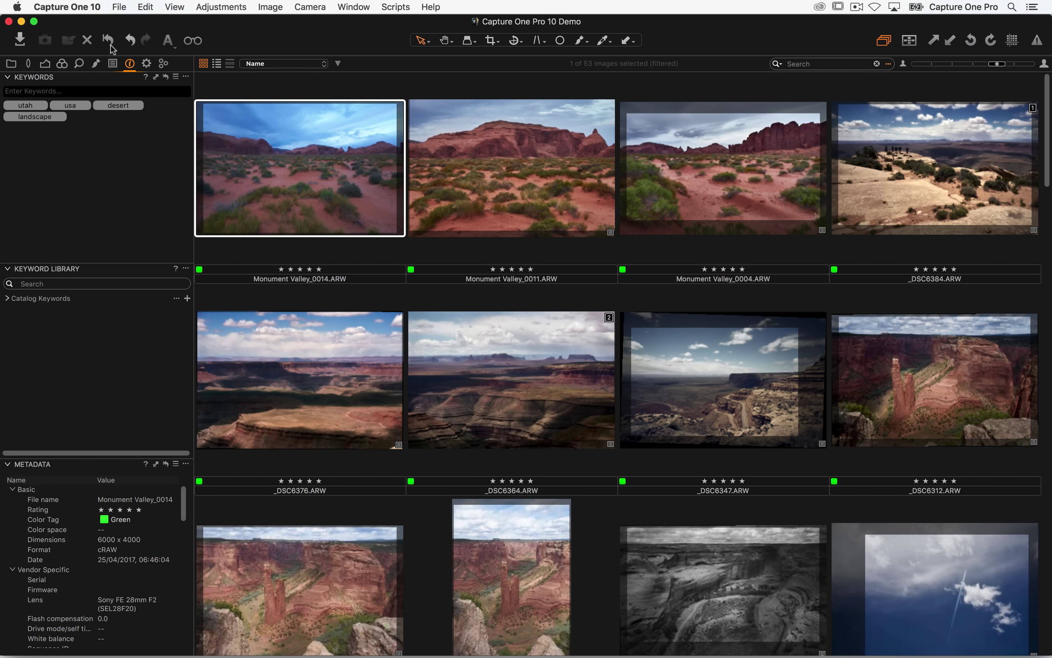
{"action": "key", "text": "super+z"}
{"action": "key", "text": "super+z"}
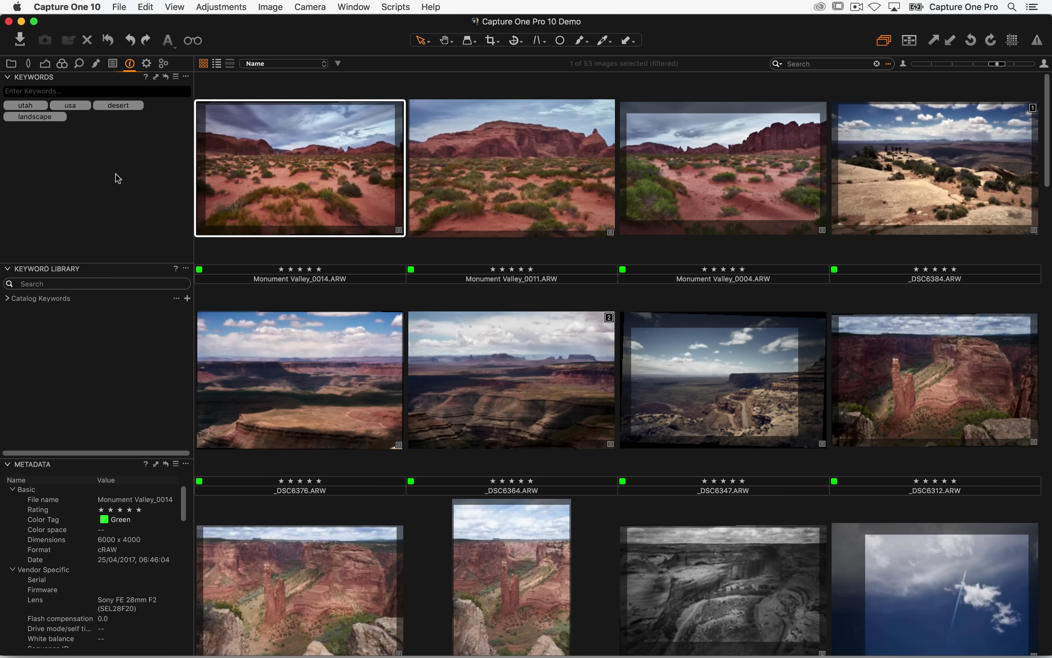
{"action": "left_click", "coordinate": [36, 92]}
{"action": "left_click", "coordinate": [908, 414], "text": "shift"}
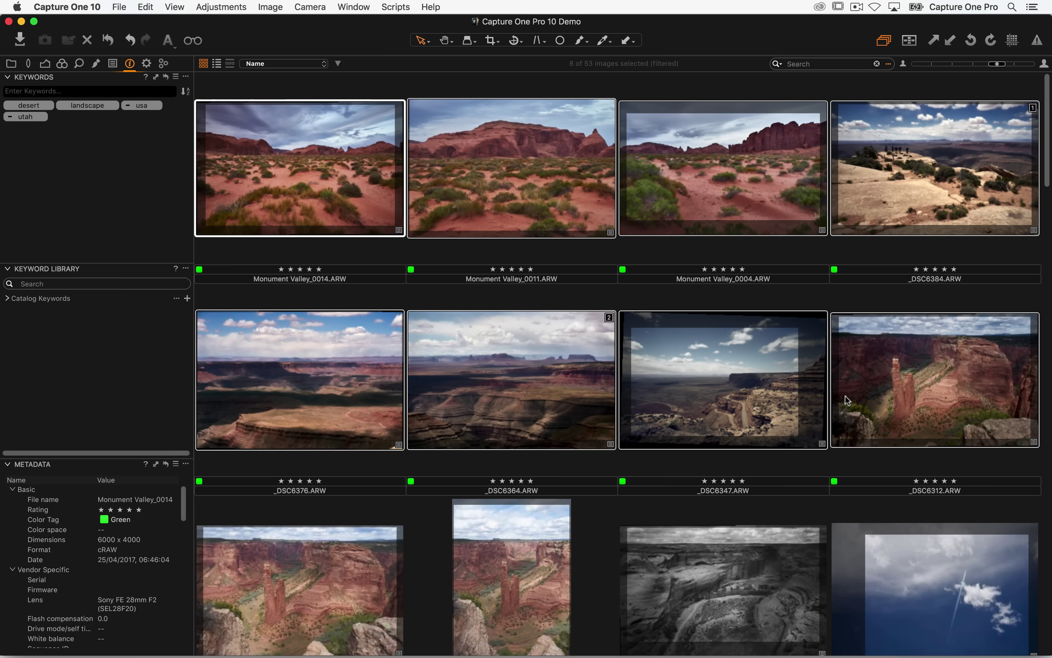
- Add the hierarchical keyword USA>UT to all eight selected photos
{"action": "left_click", "coordinate": [42, 92]}
{"action": "type", "text": "USA"}
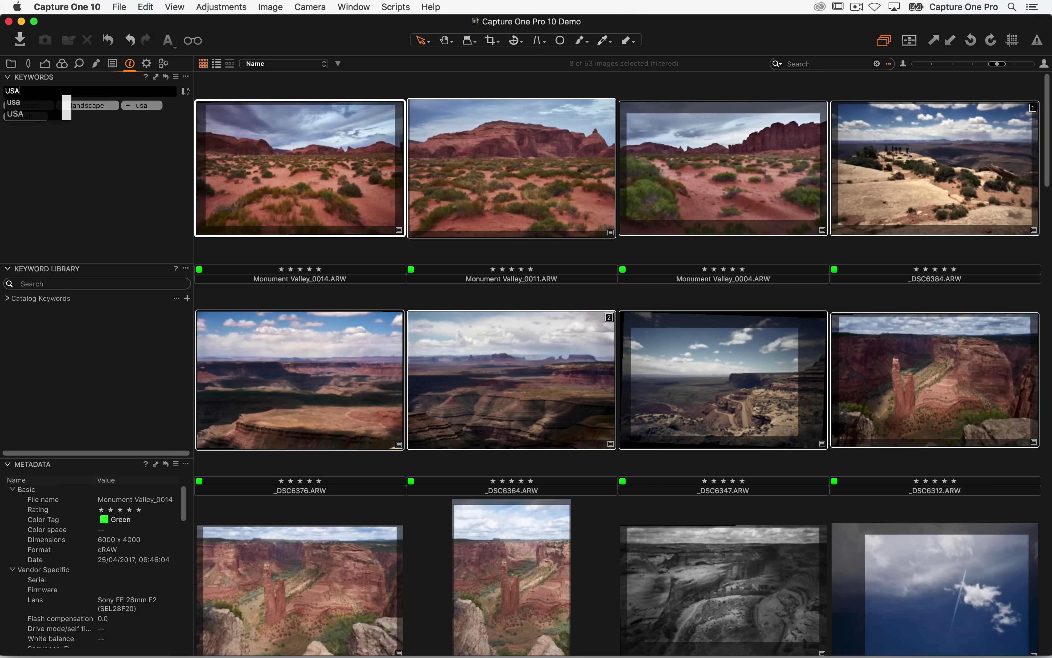
{"action": "type", "text": ">"}
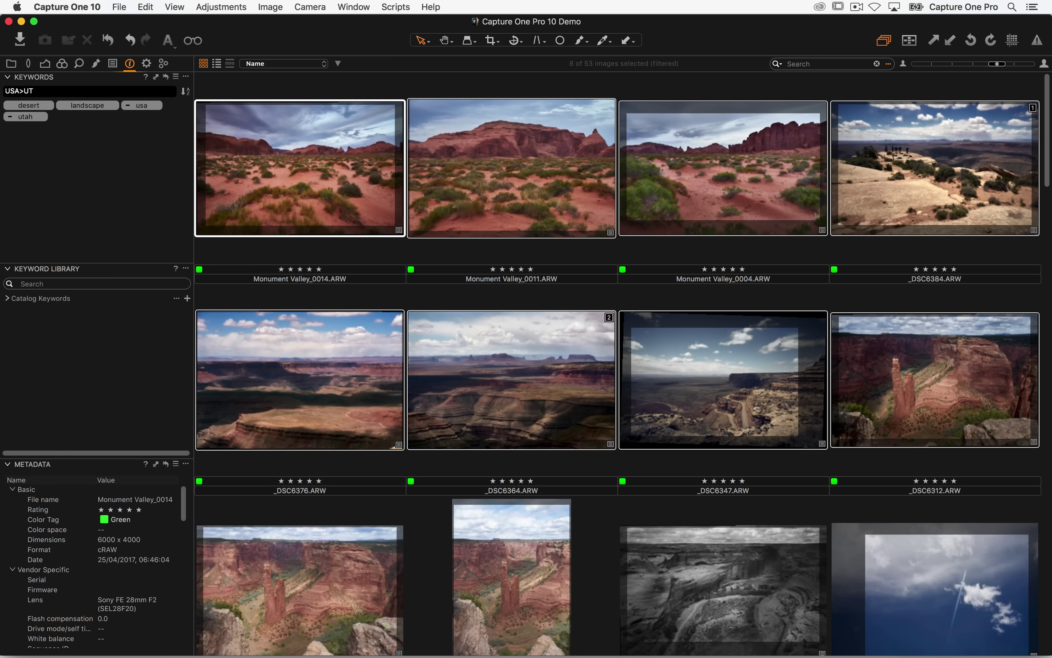
{"action": "type", "text": "UT"}
{"action": "key", "text": "Return"}
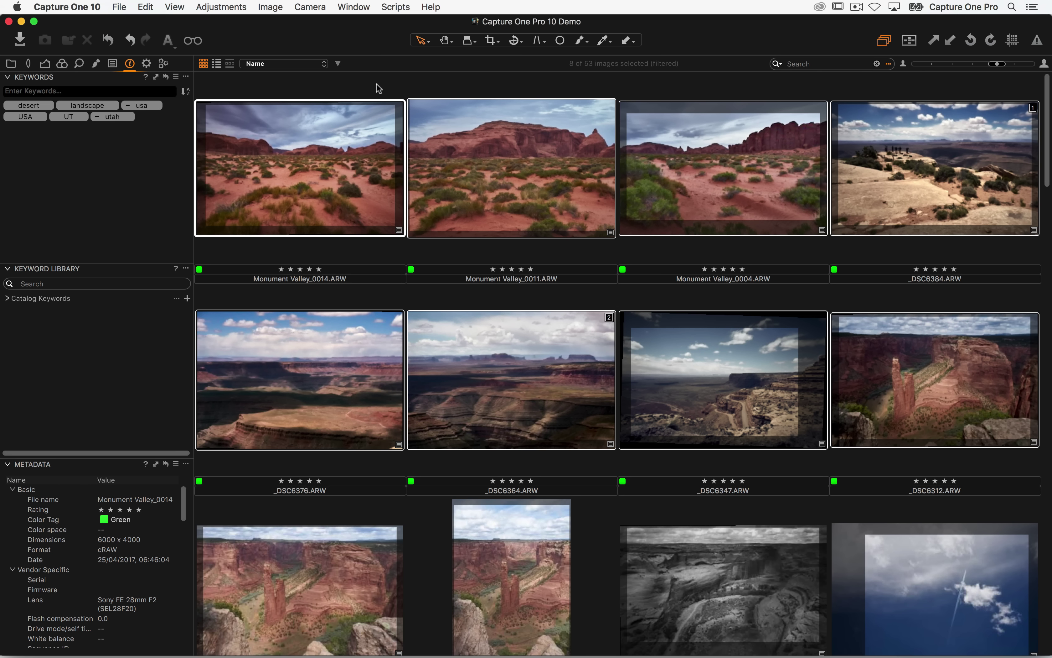
- Inspect keywords on Monument Valley_0011 and _0004, and move the utah tag to the end
{"action": "left_click", "coordinate": [507, 84]}
{"action": "double_click", "coordinate": [520, 143]}
{"action": "double_click", "coordinate": [500, 137]}
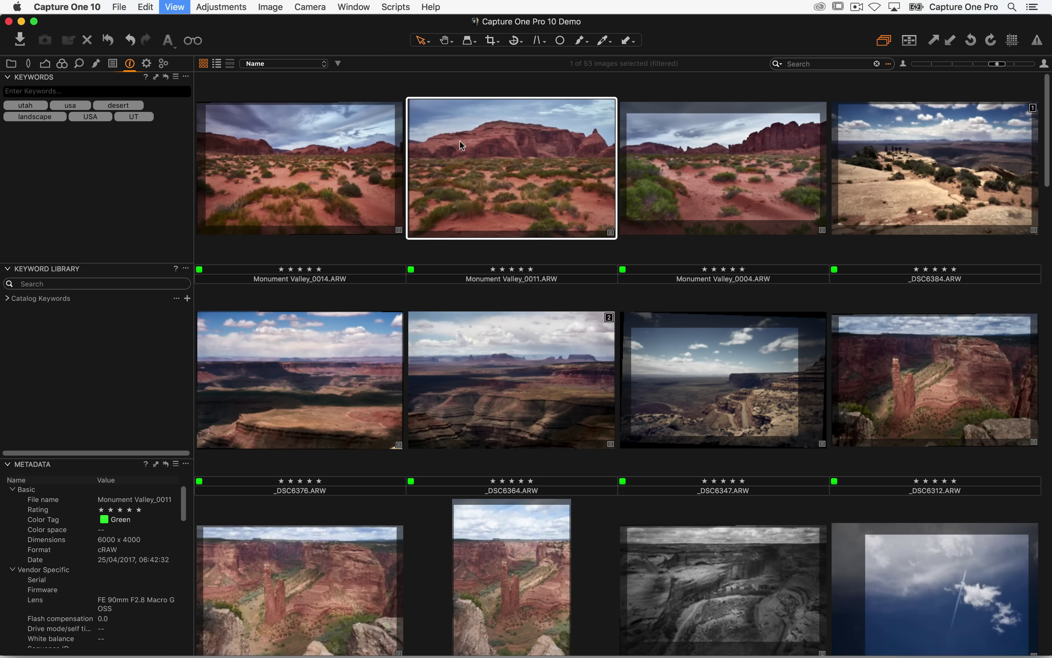
{"action": "left_click", "coordinate": [694, 166]}
{"action": "left_click", "coordinate": [522, 157]}
{"action": "mouse_move", "coordinate": [9, 104]}
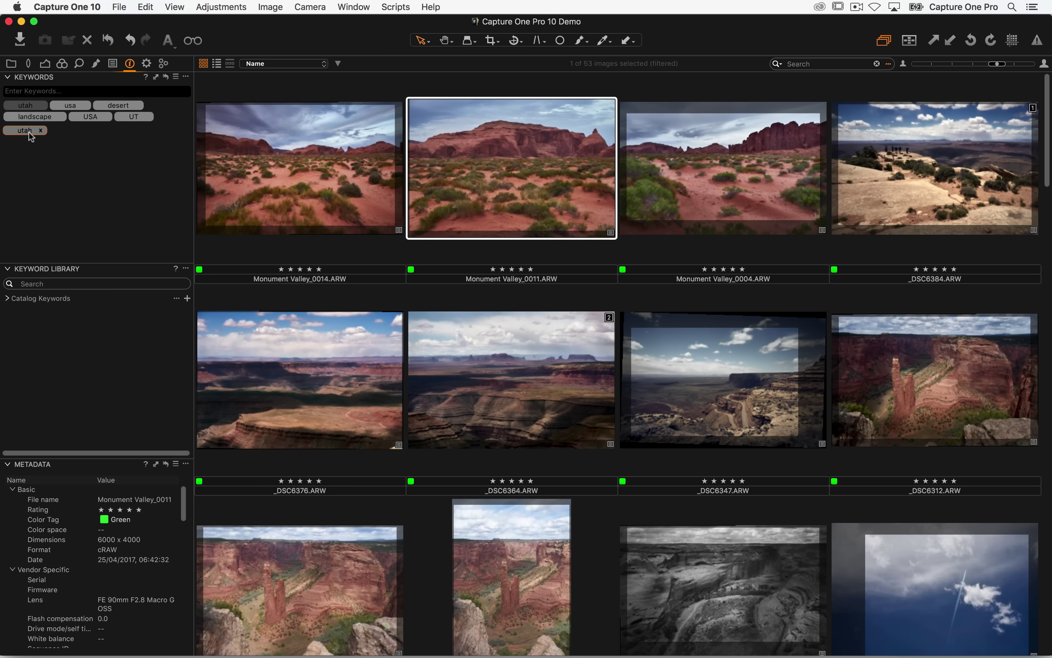
{"action": "left_click_drag", "start_coordinate": [169, 118], "coordinate": [168, 119]}
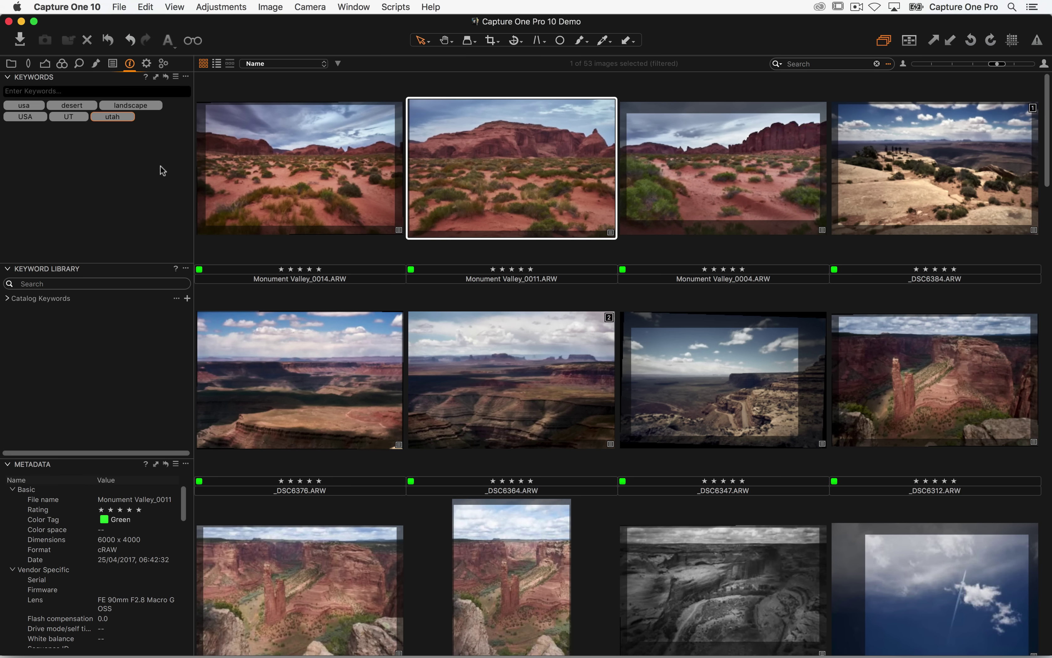
- Select Monument Valley_0014 and _0011 together
{"action": "left_click", "coordinate": [291, 176]}
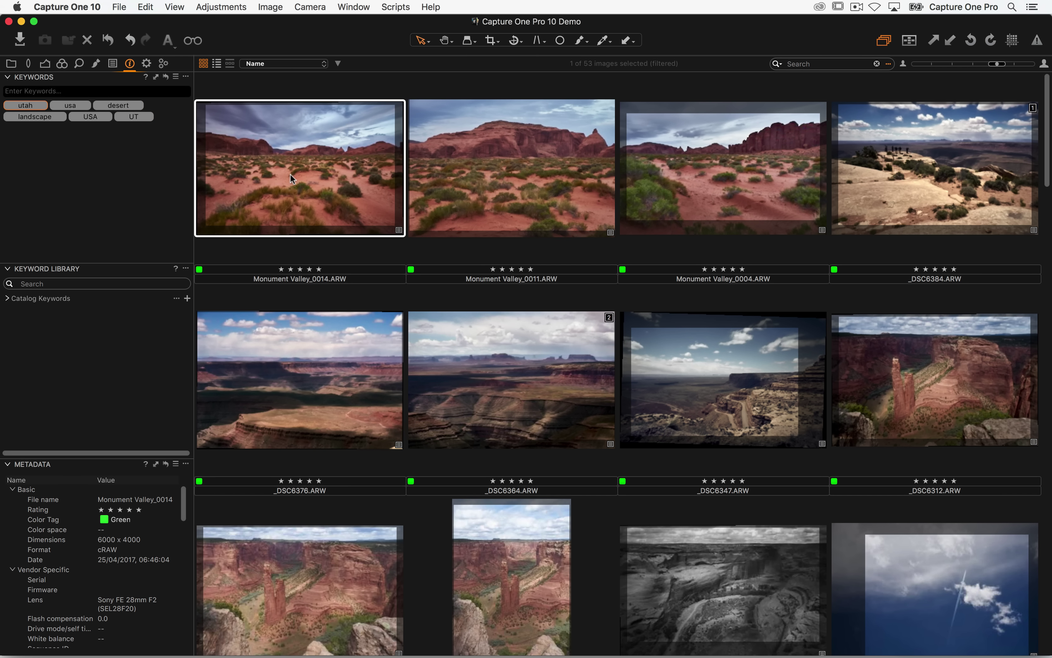
{"action": "left_click", "coordinate": [497, 183]}
{"action": "left_click", "coordinate": [344, 159]}
{"action": "left_click", "coordinate": [509, 179], "text": "super"}
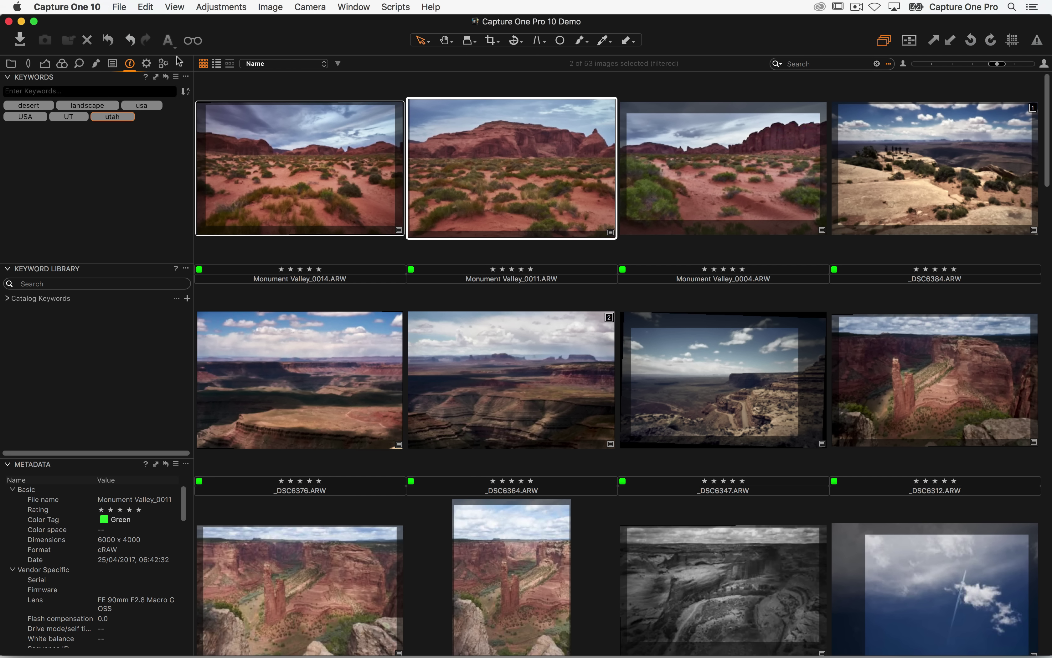
- Enable the JPEG sRGB QuickProof (preview size) recipe and try processing the two selected photos
{"action": "left_click", "coordinate": [147, 62]}
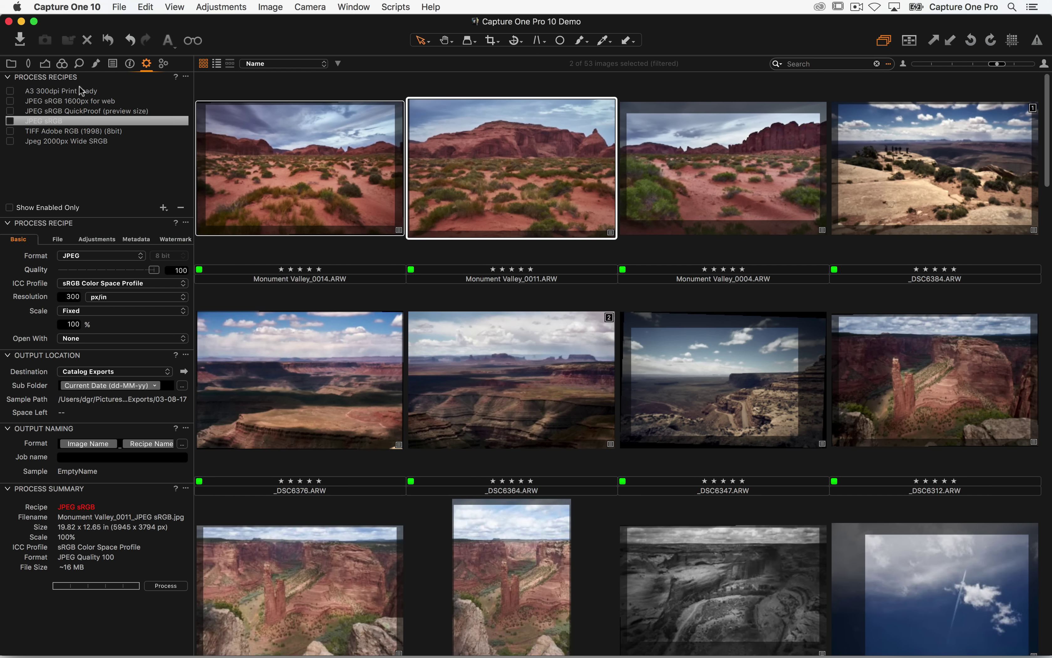
{"action": "left_click", "coordinate": [75, 110]}
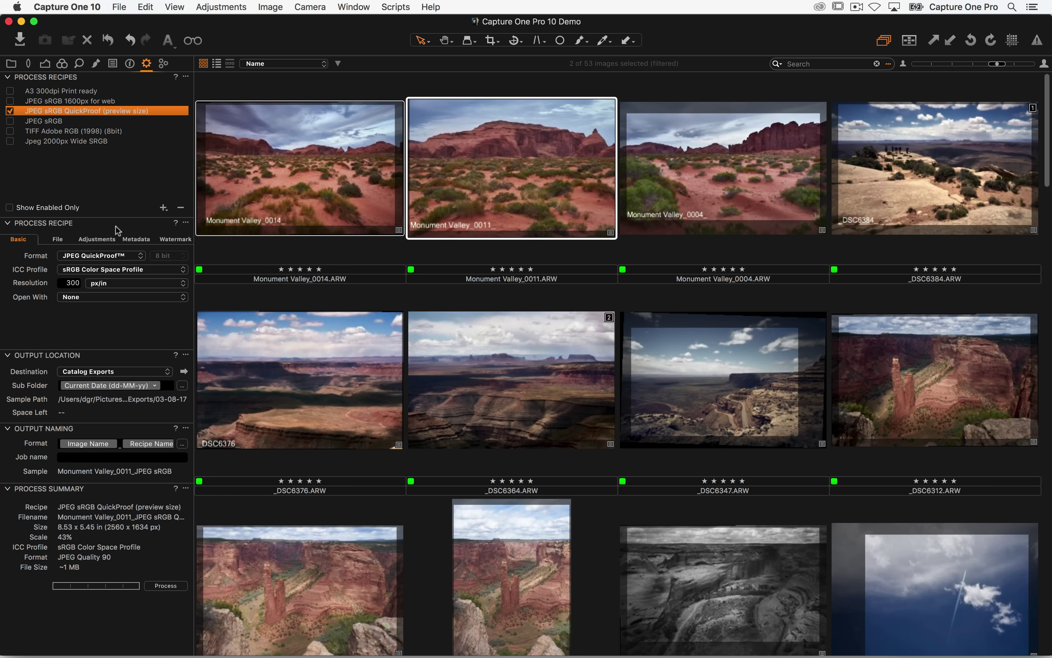
{"action": "left_click", "coordinate": [165, 586]}
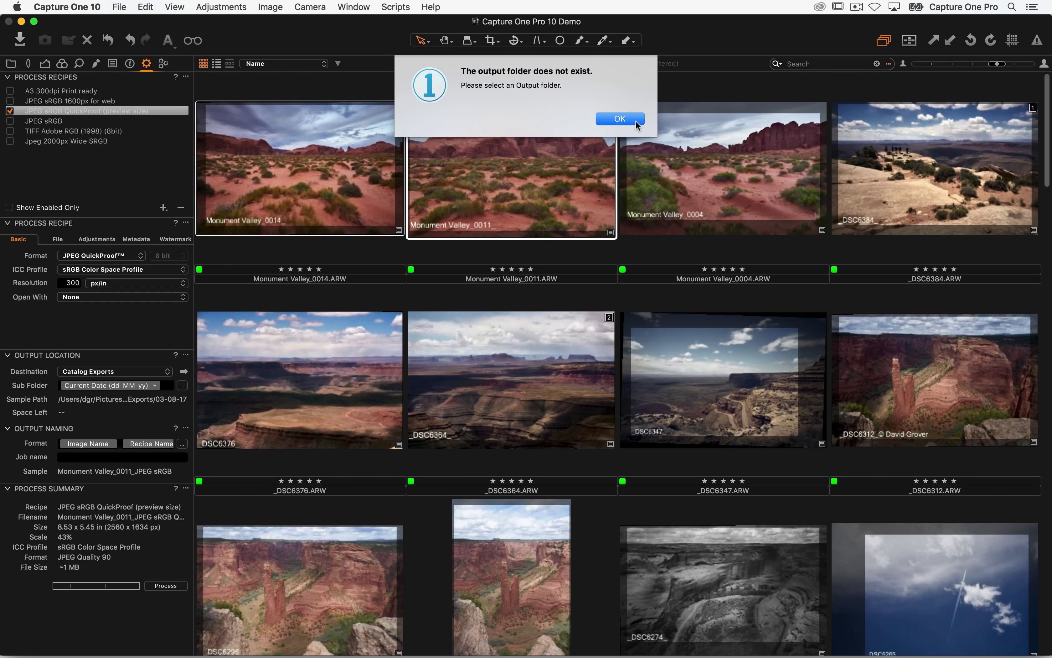
{"action": "left_click", "coordinate": [636, 122]}
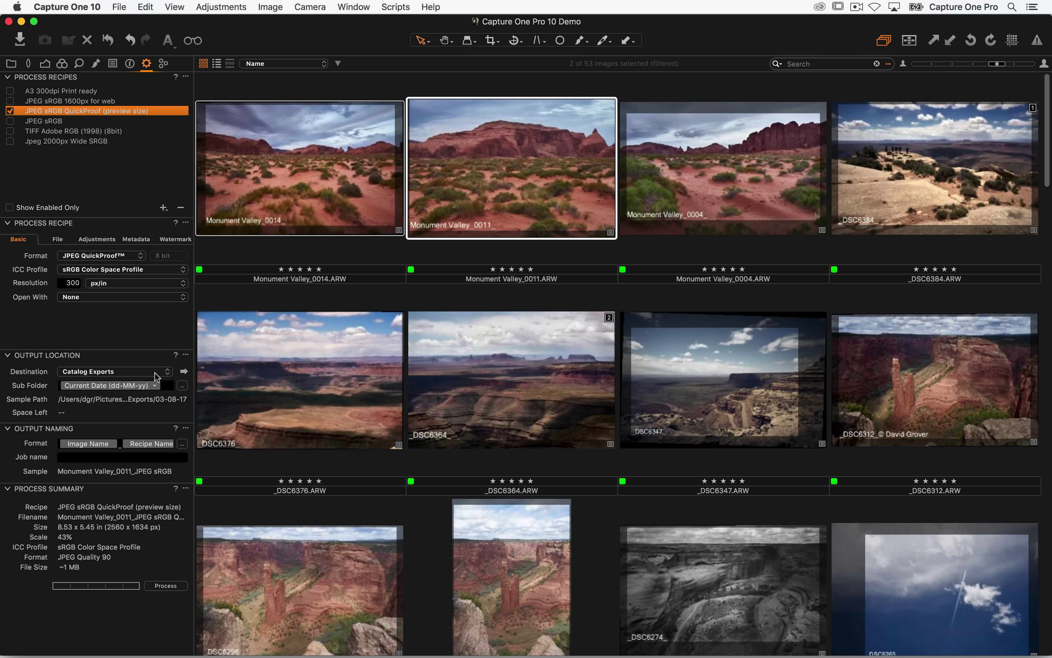
- Set the output destination folder to Catalog Exports and reveal it in Finder
{"action": "left_click", "coordinate": [122, 373]}
{"action": "left_click", "coordinate": [130, 374]}
{"action": "left_click", "coordinate": [130, 374]}
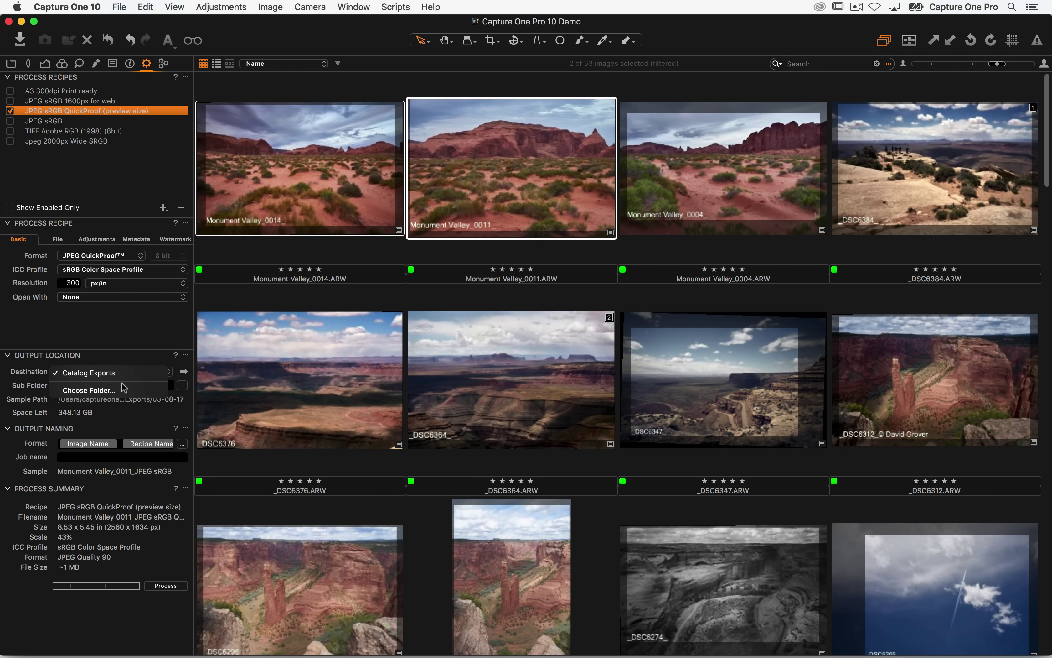
{"action": "left_click", "coordinate": [130, 393]}
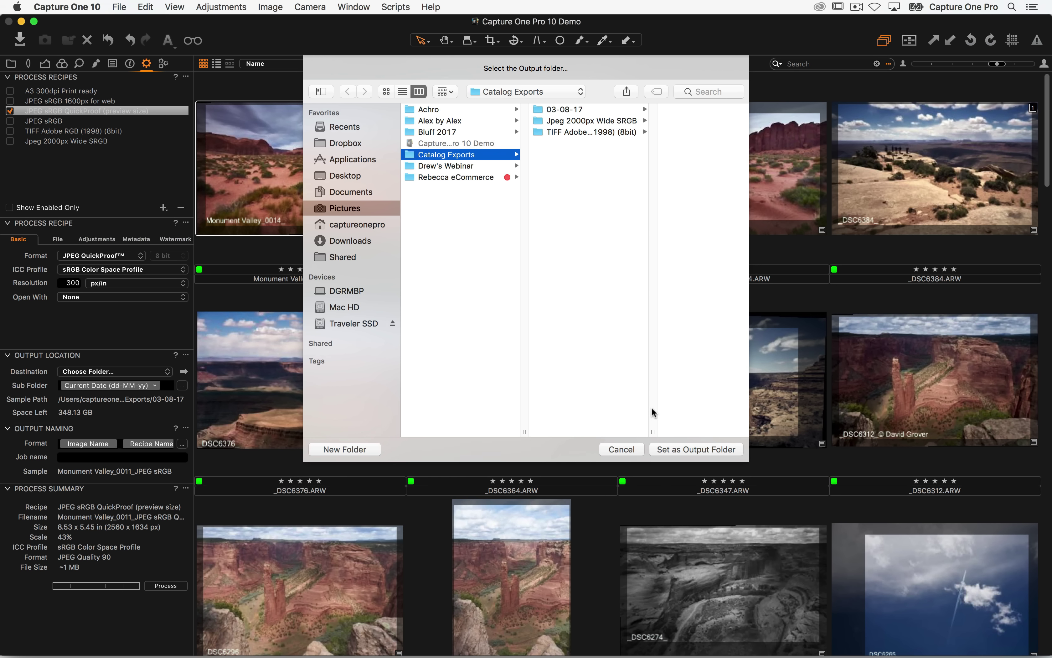
{"action": "left_click", "coordinate": [668, 451]}
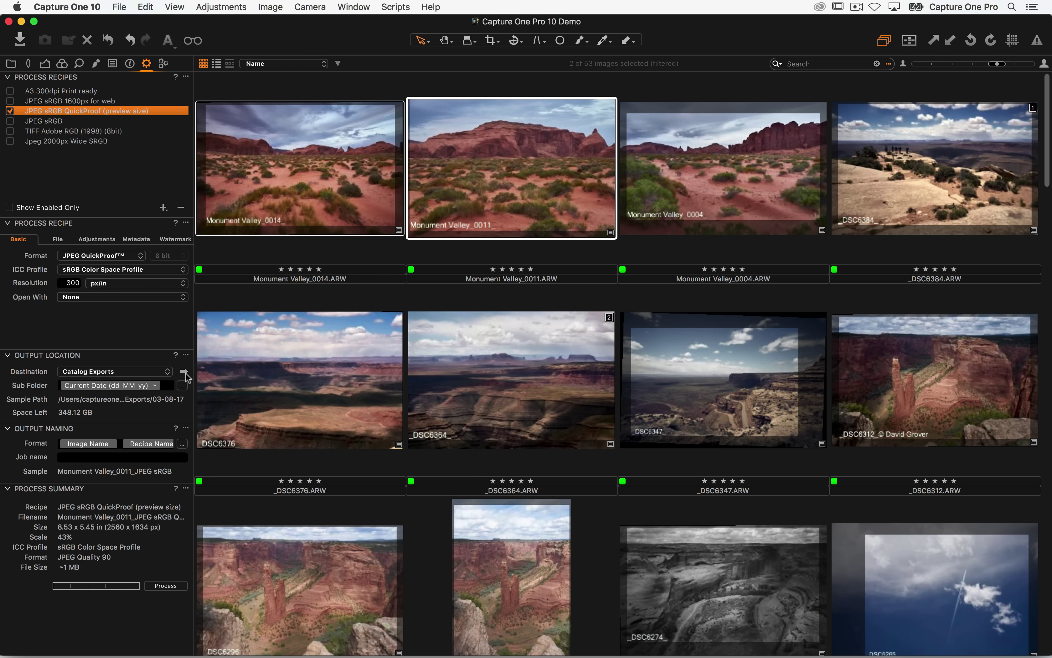
{"action": "left_click", "coordinate": [183, 371]}
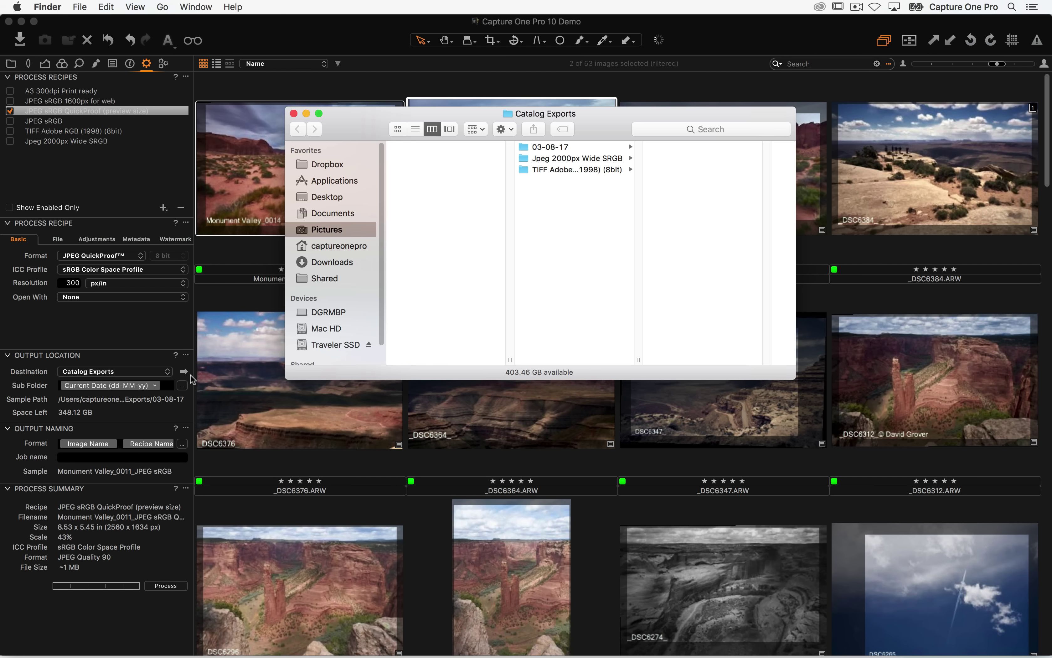
- Delete the three old export subfolders, process the two photos again and reveal the output folder
{"action": "key", "text": "super+BackSpace"}
{"action": "left_click", "coordinate": [608, 59]}
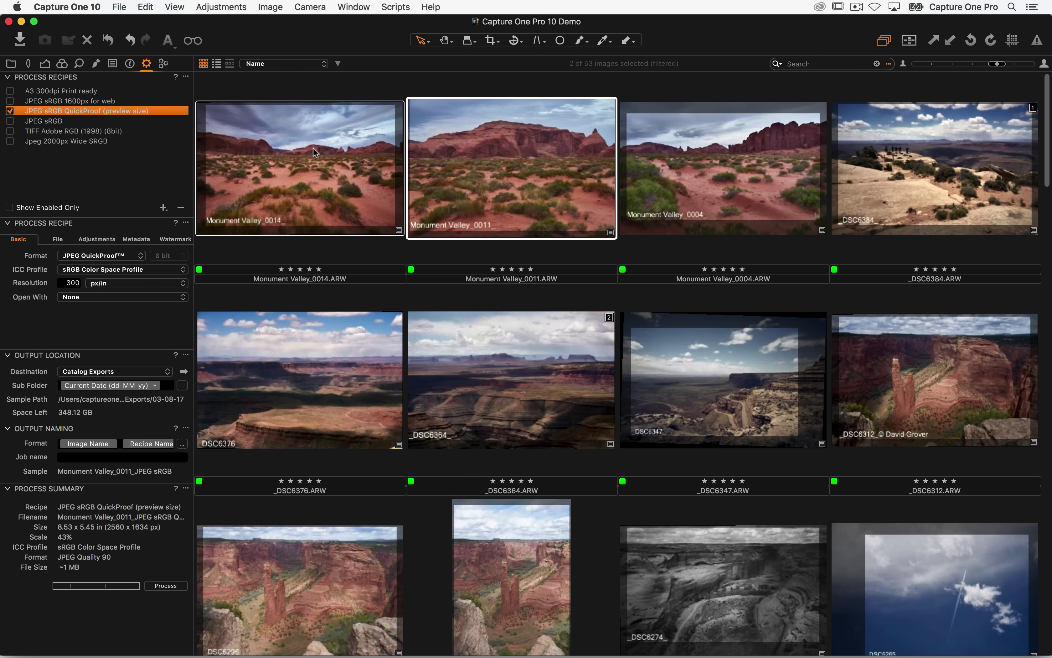
{"action": "left_click", "coordinate": [161, 587]}
{"action": "left_click", "coordinate": [184, 371]}
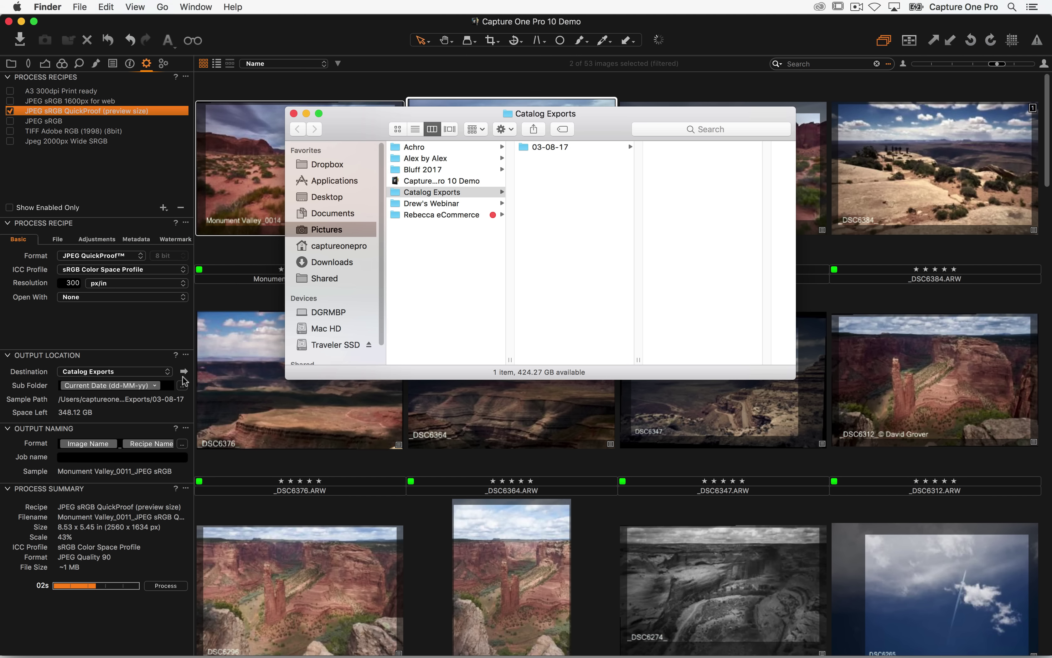
- Open both JPEGs from 03-08-17 > EmptyName in Preview
{"action": "left_click", "coordinate": [554, 148]}
{"action": "left_click", "coordinate": [665, 148]}
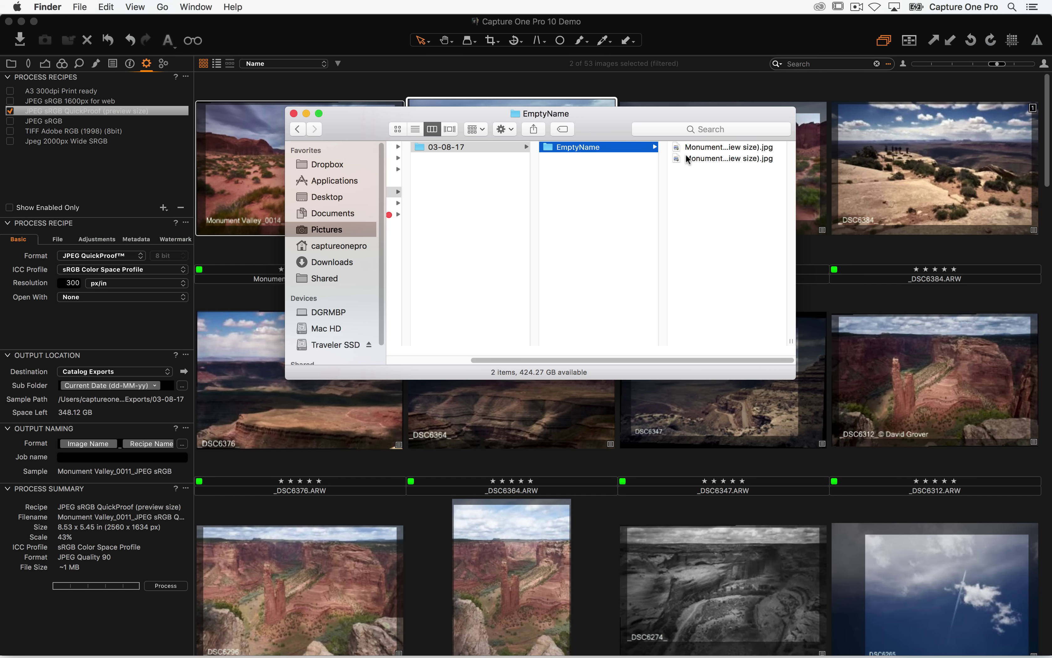
{"action": "left_click_drag", "start_coordinate": [791, 344], "coordinate": [1029, 344]}
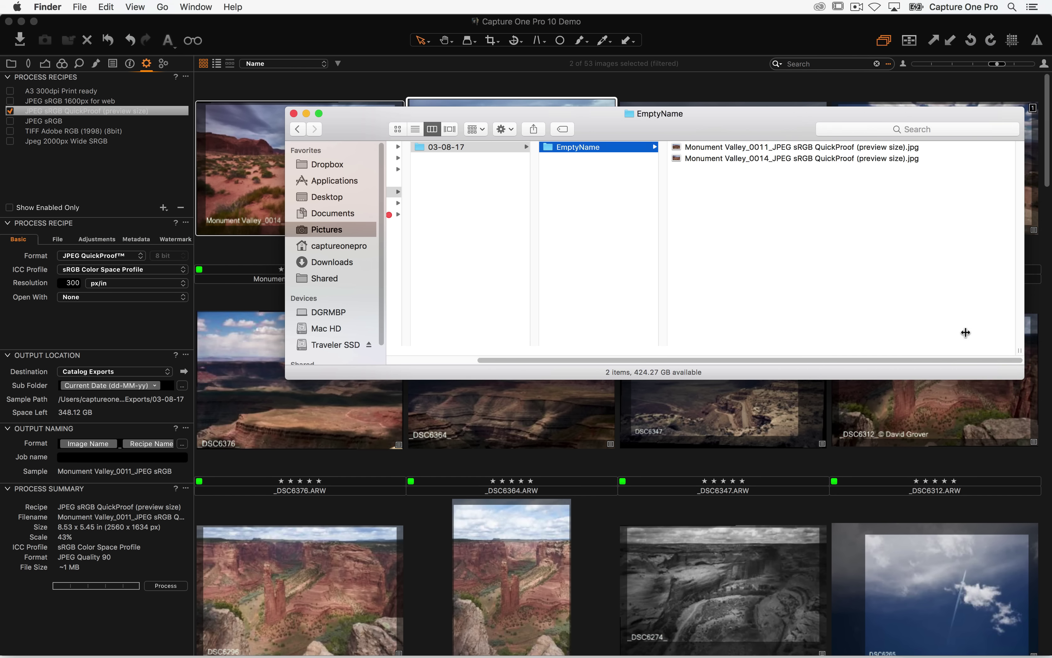
{"action": "left_click_drag", "start_coordinate": [849, 221], "coordinate": [845, 79]}
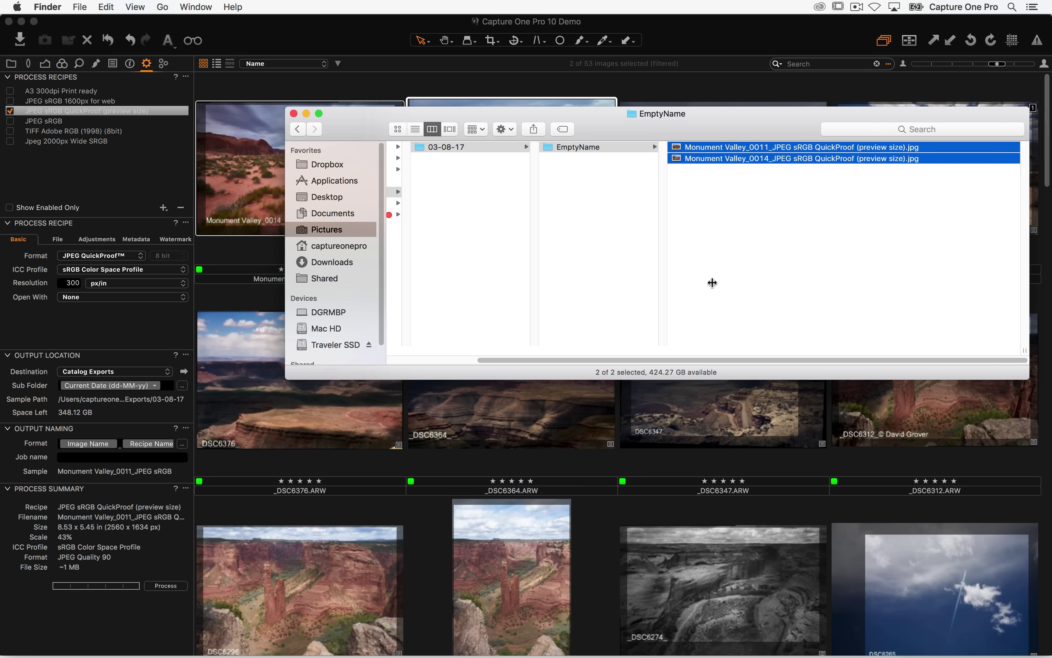
{"action": "right_click", "coordinate": [751, 158]}
{"action": "mouse_move", "coordinate": [778, 196]}
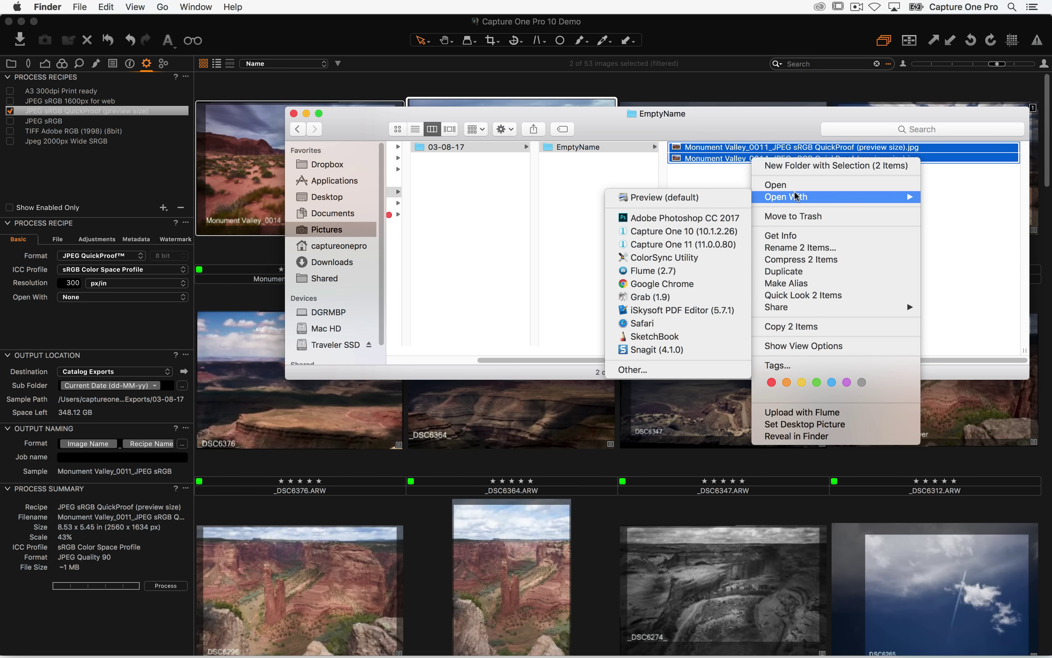
{"action": "left_click", "coordinate": [689, 199]}
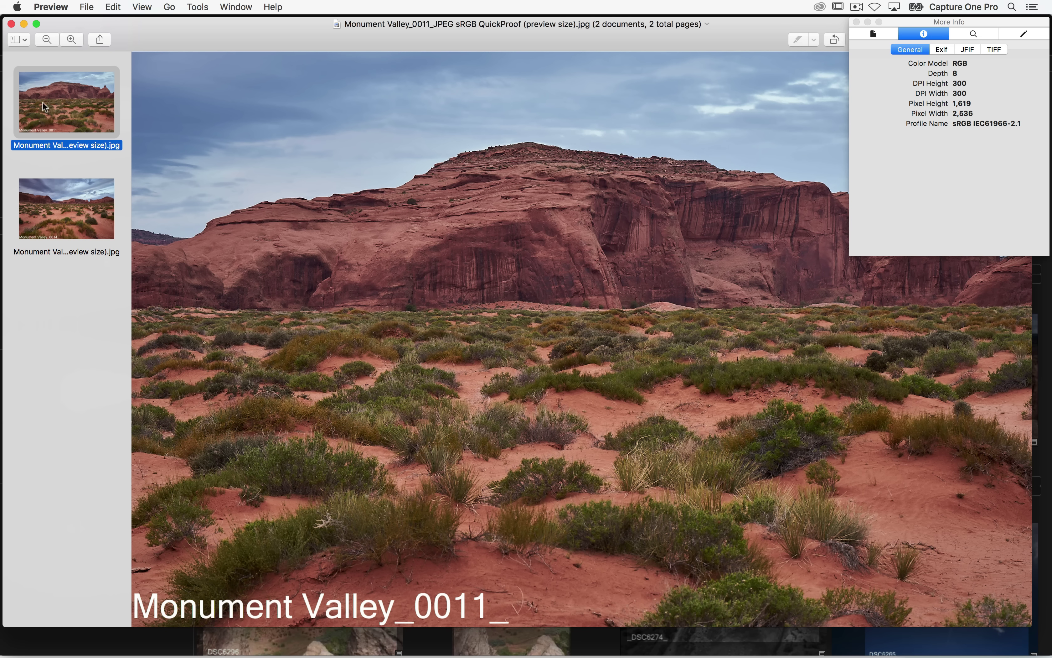
- Inspect the Keywords and Exif info of the Monument Valley_0011 and _0014 exports, finding no keywords
{"action": "left_click", "coordinate": [974, 34]}
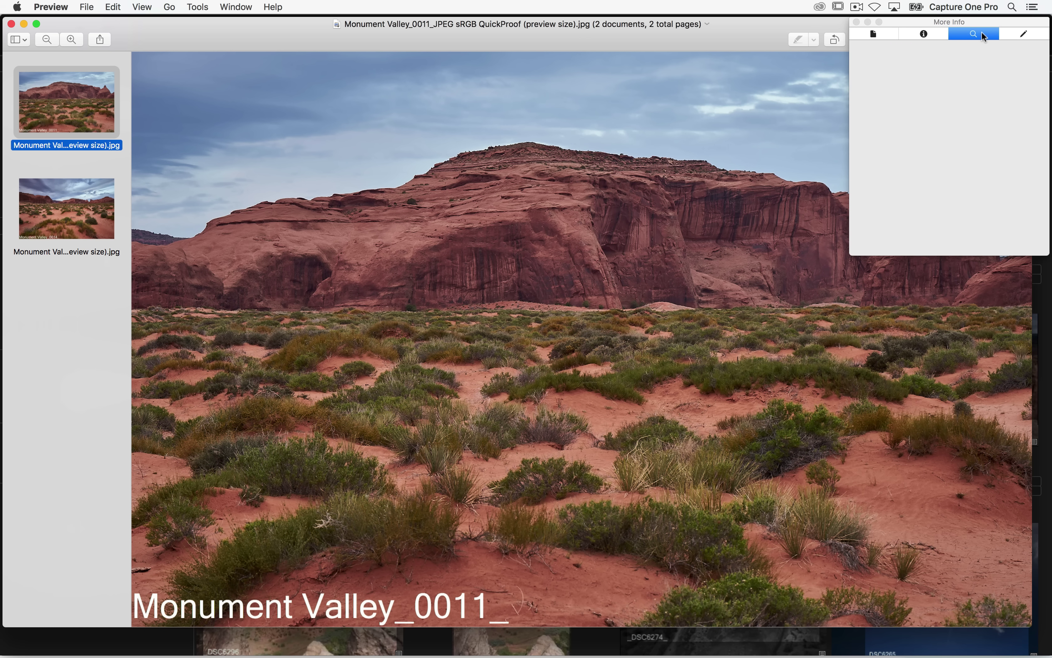
{"action": "left_click", "coordinate": [929, 35]}
{"action": "left_click", "coordinate": [942, 49]}
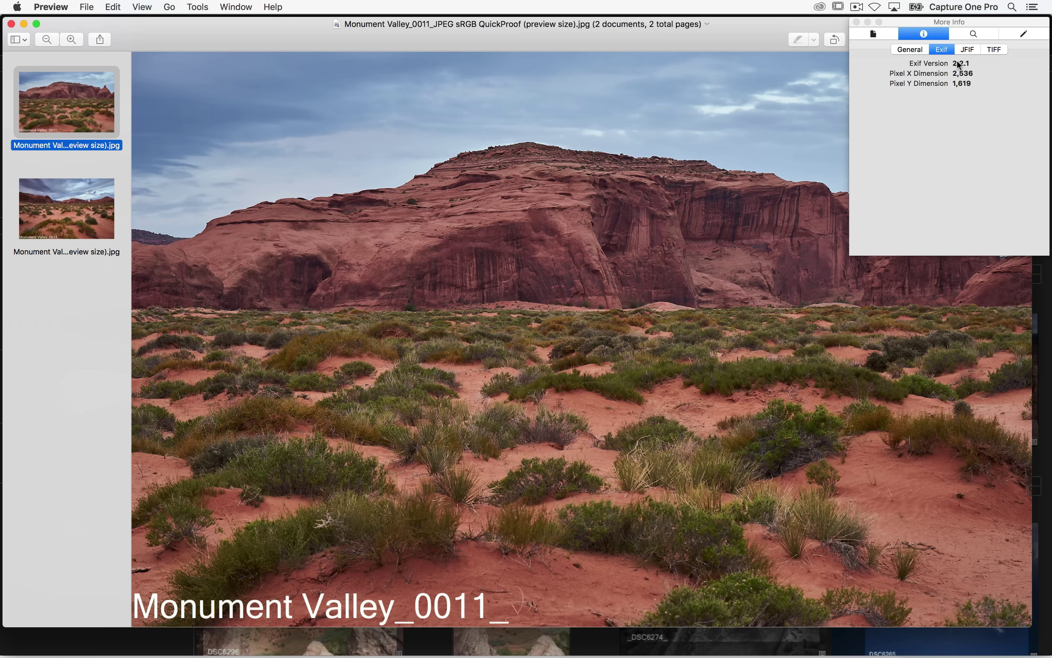
{"action": "left_click", "coordinate": [873, 34]}
{"action": "left_click", "coordinate": [984, 37]}
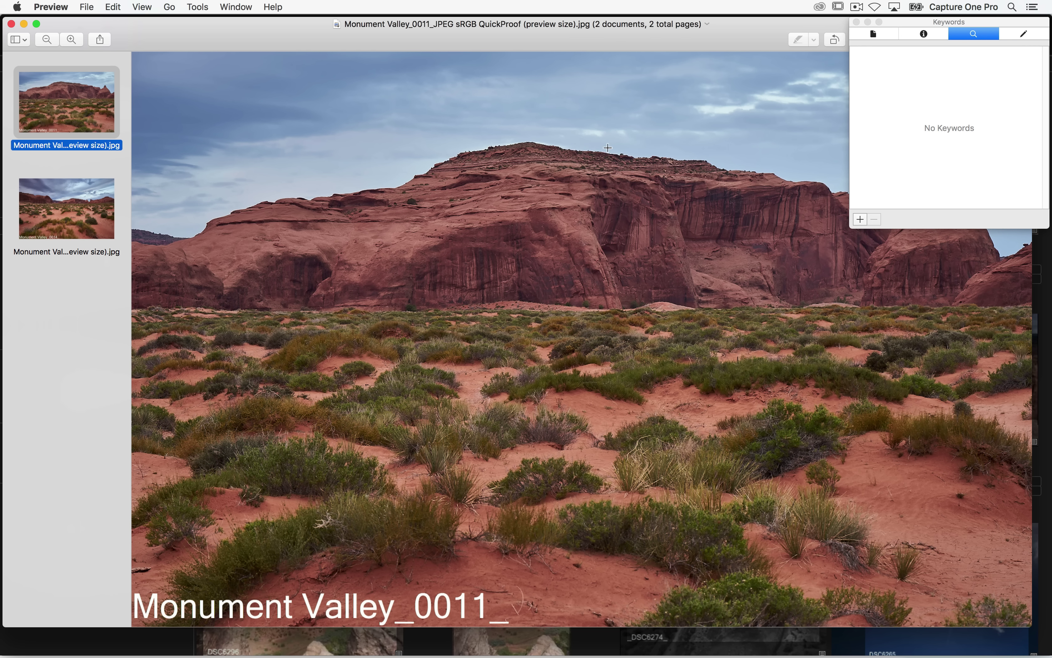
{"action": "left_click", "coordinate": [79, 219]}
{"action": "left_click", "coordinate": [78, 111]}
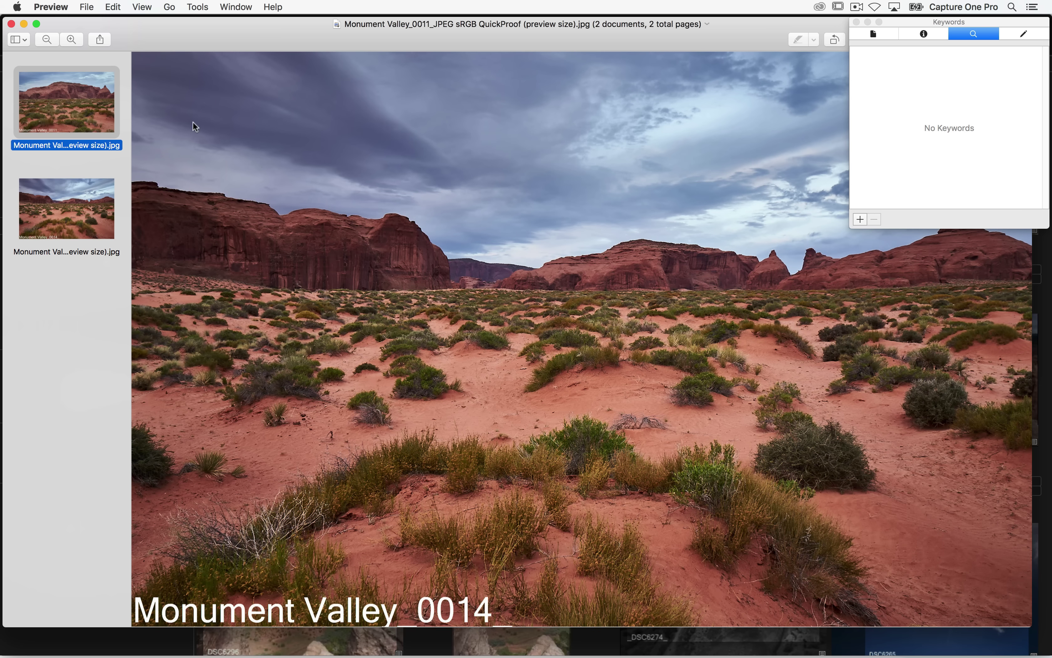
{"action": "key", "text": "super+Tab"}
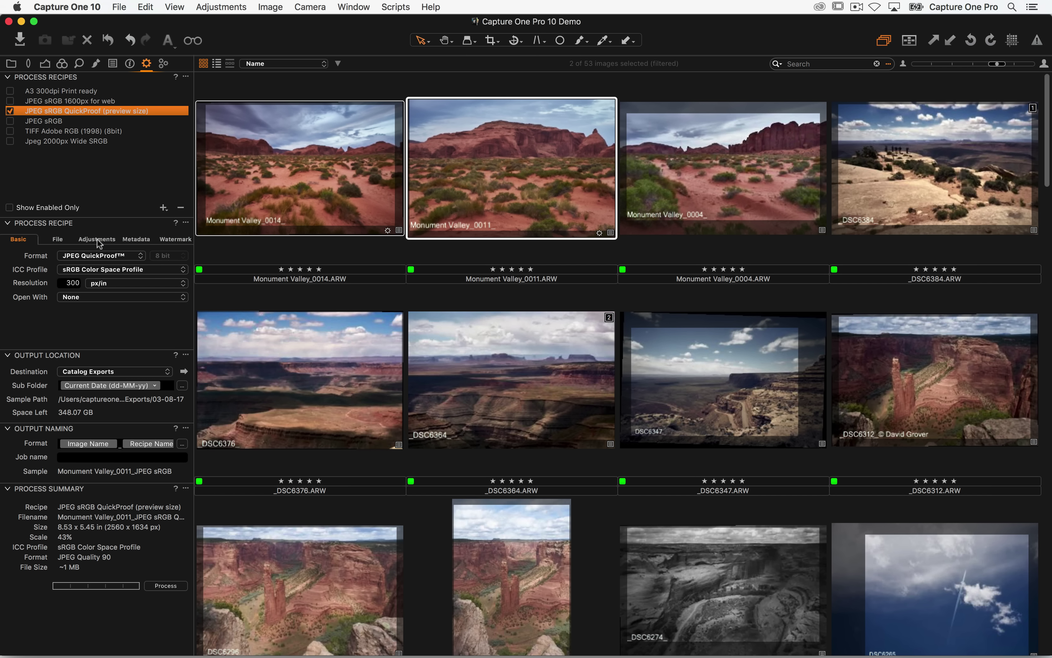
- Tick Include Rating, Copyright, Keywords, Camera Metadata and GPS in the recipe's Metadata options
{"action": "left_click", "coordinate": [97, 239]}
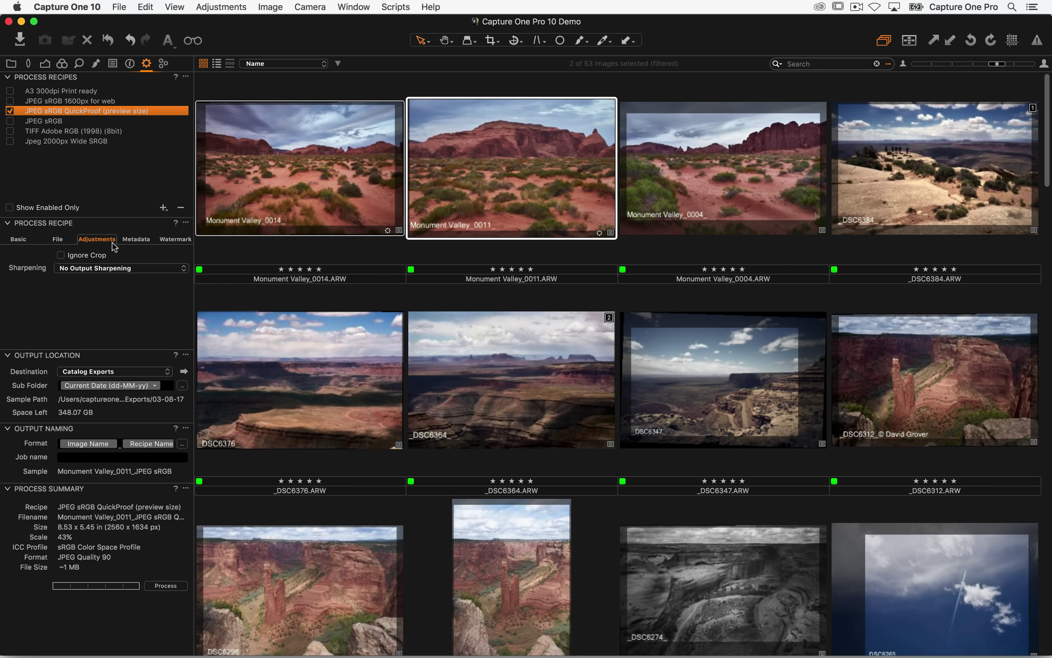
{"action": "left_click", "coordinate": [139, 240]}
{"action": "left_click", "coordinate": [61, 256]}
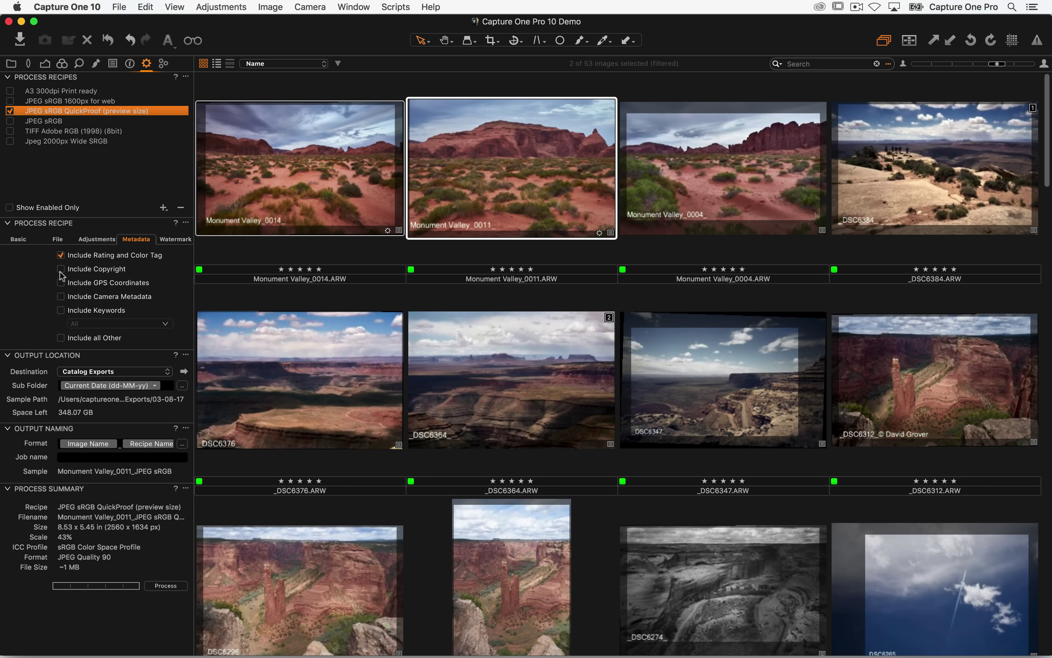
{"action": "left_click", "coordinate": [61, 269]}
{"action": "left_click", "coordinate": [61, 311]}
{"action": "left_click", "coordinate": [61, 296]}
{"action": "left_click", "coordinate": [60, 283]}
- Delete the old 03-08-17 export folder in Finder
{"action": "key", "text": "super+Tab"}
{"action": "key", "text": "super+Tab"}
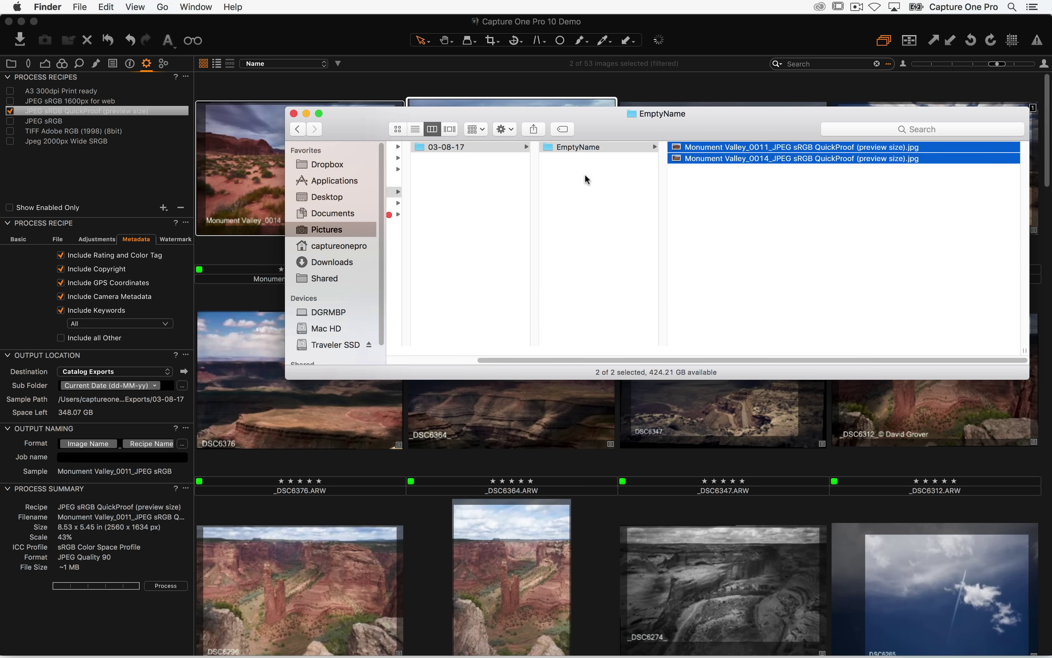
{"action": "left_click", "coordinate": [586, 179]}
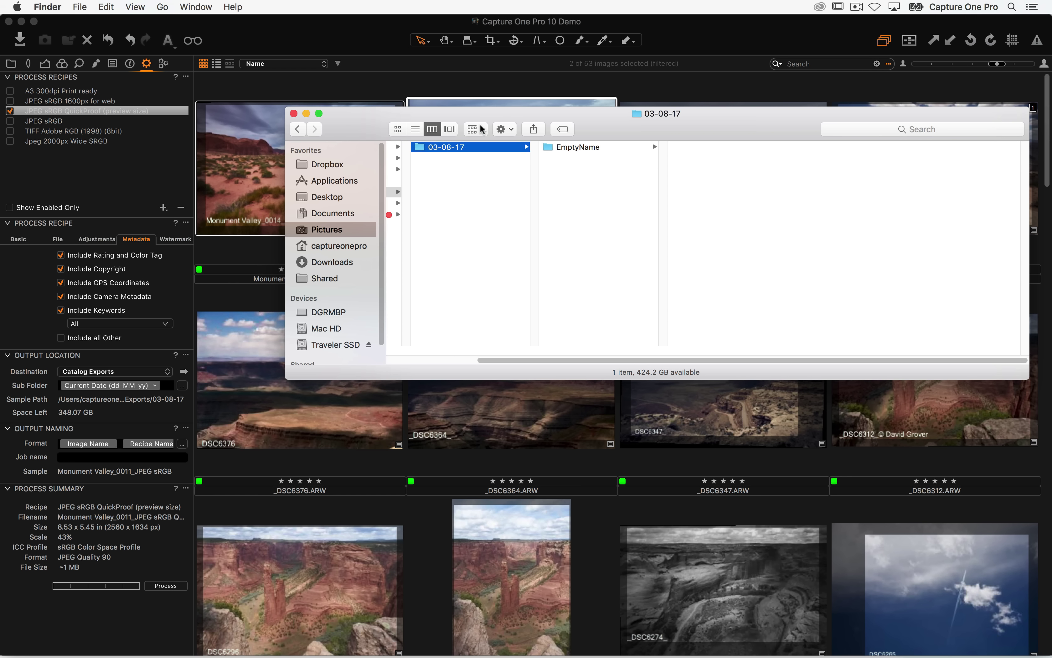
{"action": "key", "text": "super+BackSpace"}
{"action": "key", "text": "super+Tab"}
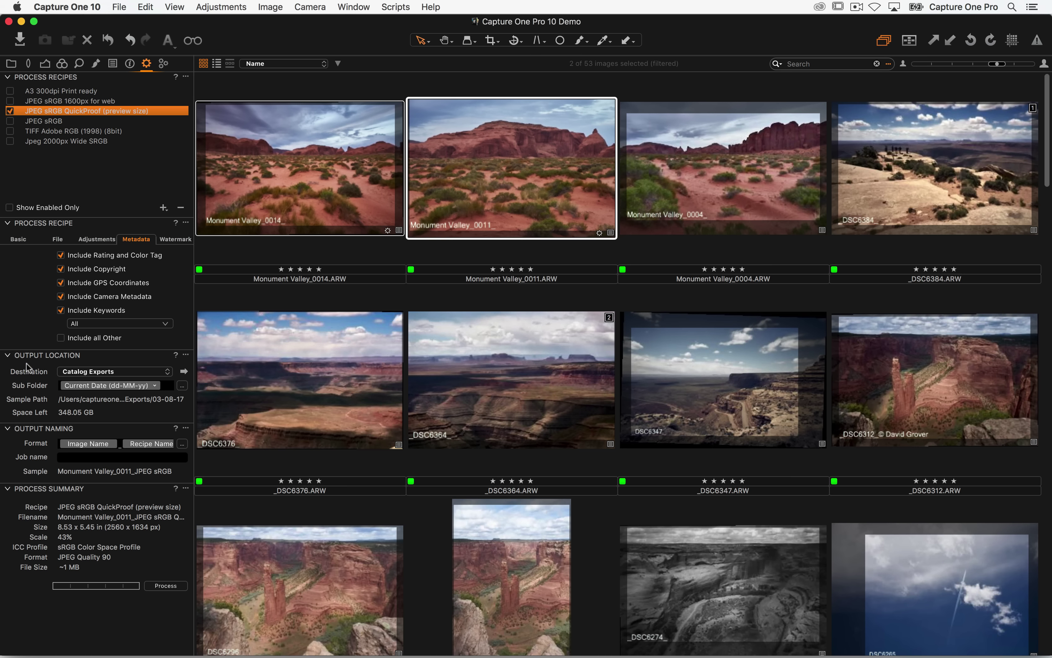
- Review the recipe's file output and format settings, then process the selected images again
{"action": "left_click", "coordinate": [61, 240]}
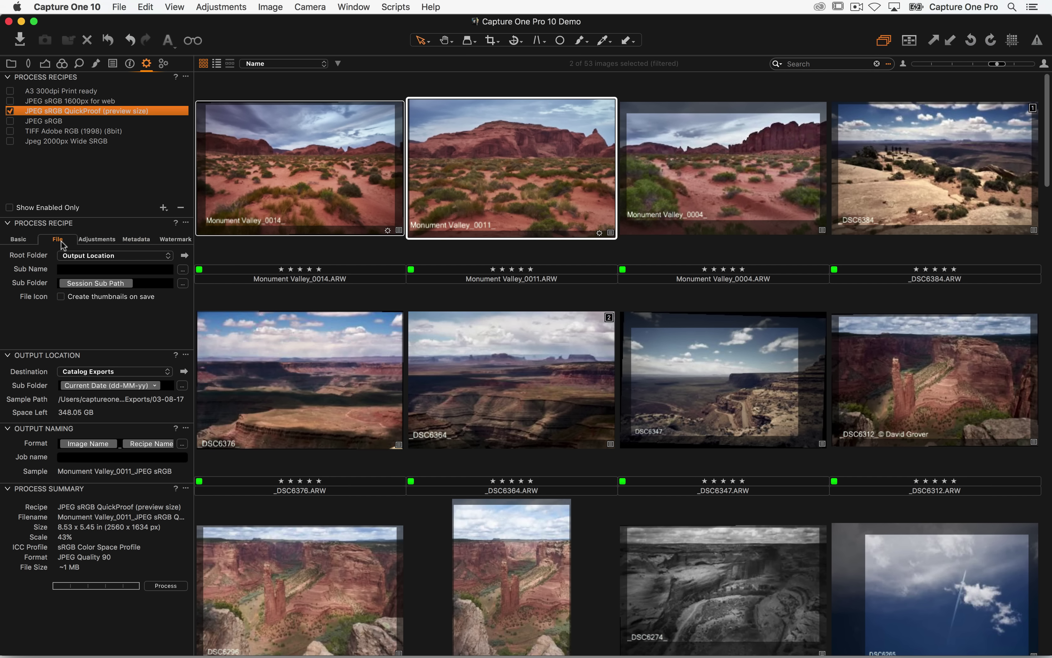
{"action": "left_click", "coordinate": [152, 283]}
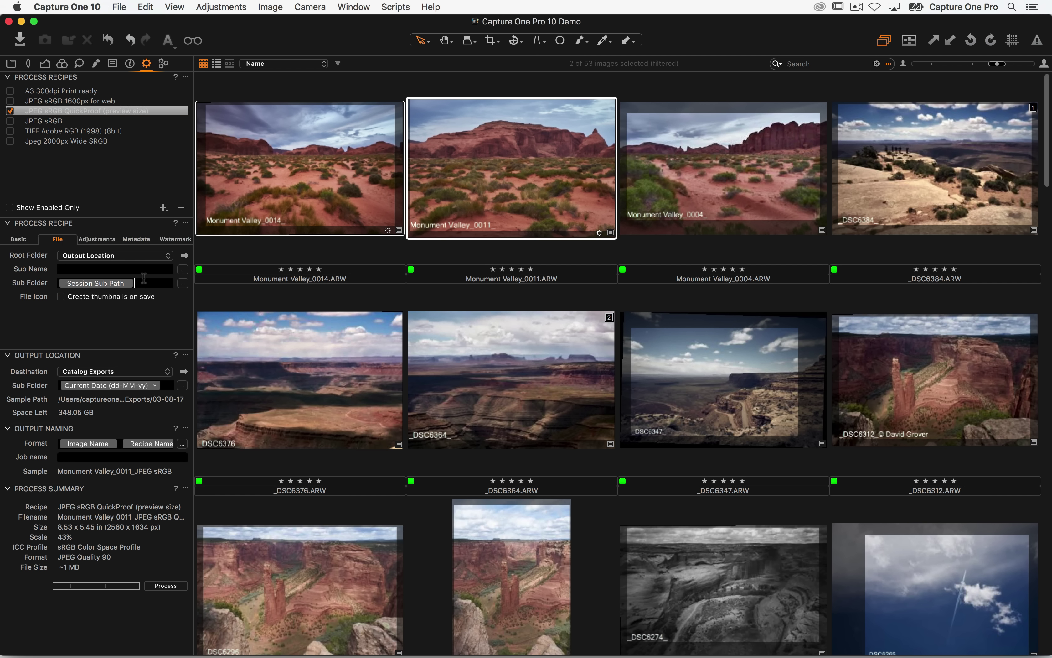
{"action": "left_click", "coordinate": [20, 239]}
{"action": "left_click", "coordinate": [161, 586]}
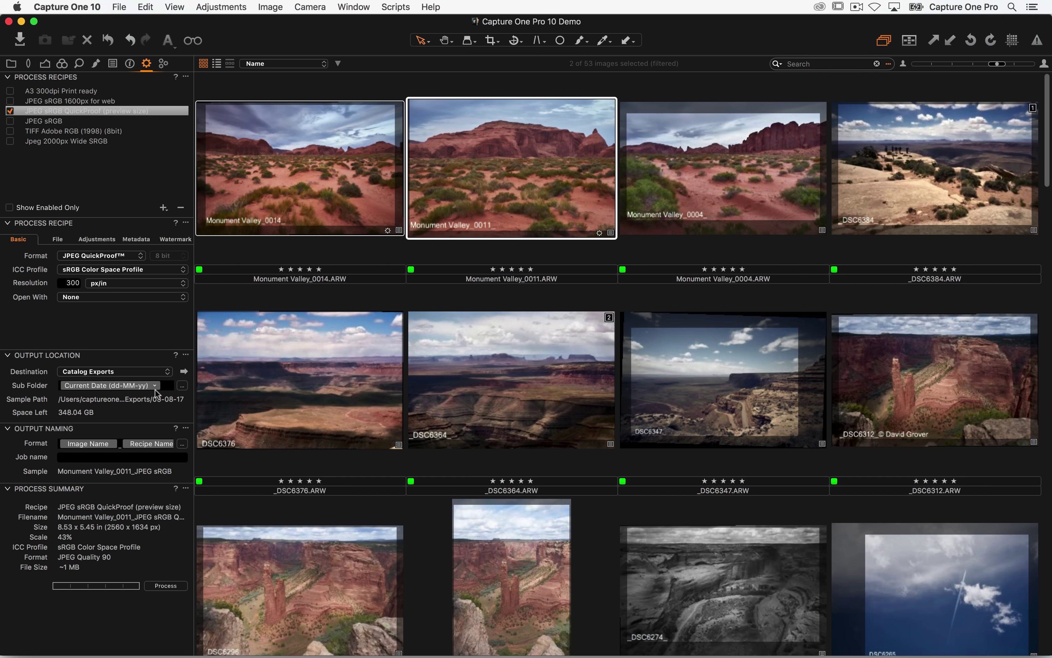
- Open both re-exported Monument Valley JPEGs from the 03-08-17 folder in Preview
{"action": "left_click", "coordinate": [185, 371]}
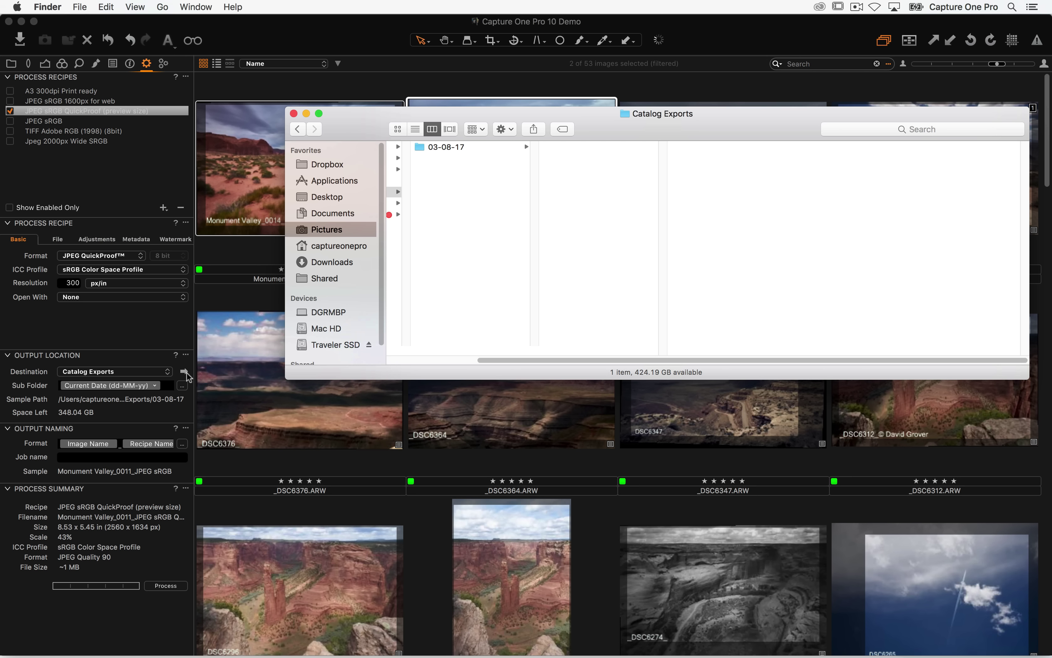
{"action": "left_click", "coordinate": [528, 146]}
{"action": "left_click_drag", "start_coordinate": [586, 171], "coordinate": [634, 125]}
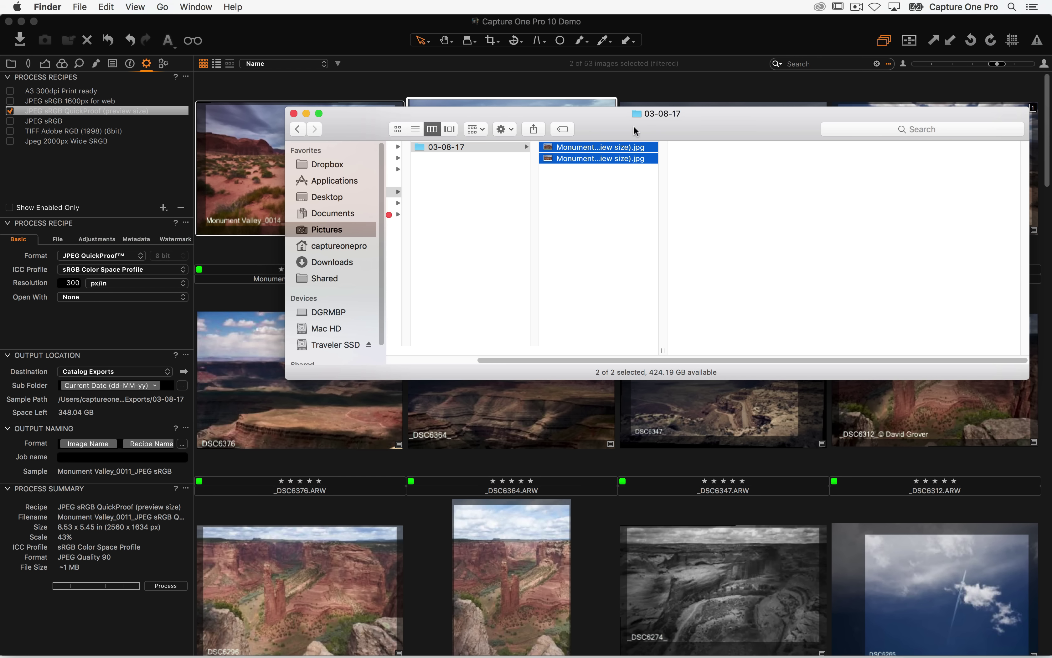
{"action": "right_click", "coordinate": [621, 149]}
{"action": "mouse_move", "coordinate": [691, 183]}
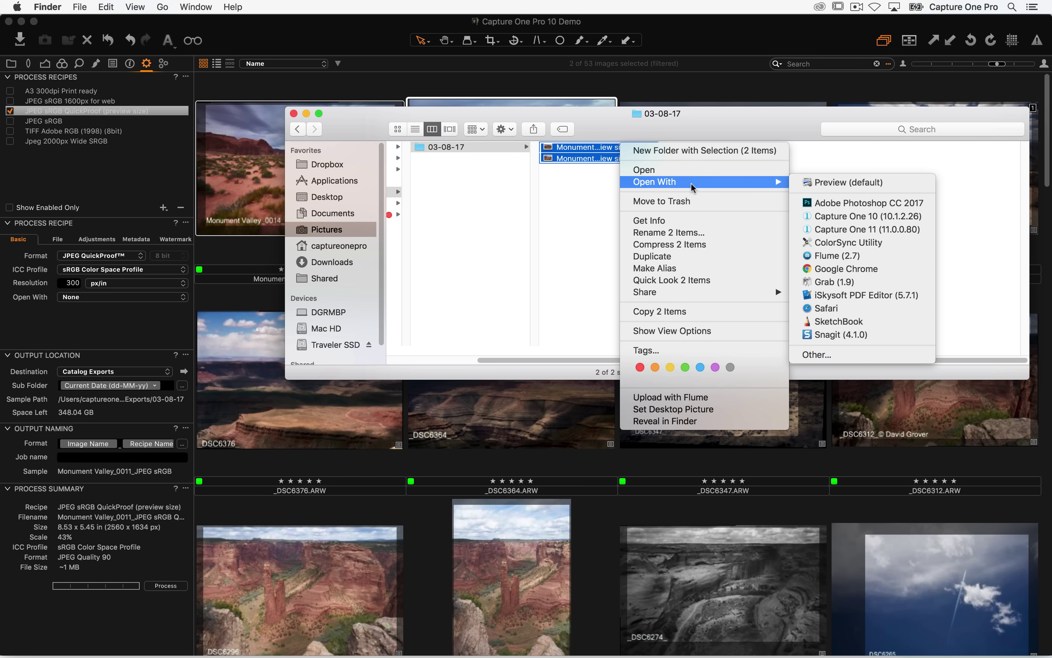
{"action": "left_click", "coordinate": [850, 186]}
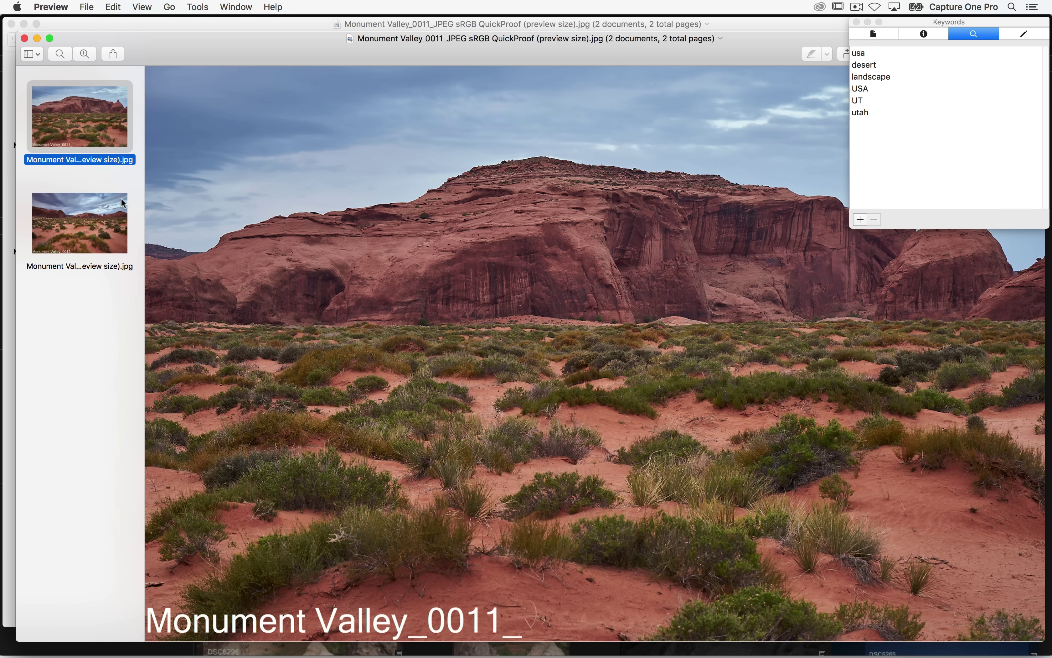
- Compare the Monument Valley_0011 and _0014 exports, both showing usa, desert, landscape, USA, UT, utah
{"action": "left_click", "coordinate": [88, 222]}
{"action": "left_click", "coordinate": [105, 139]}
{"action": "left_click", "coordinate": [81, 204]}
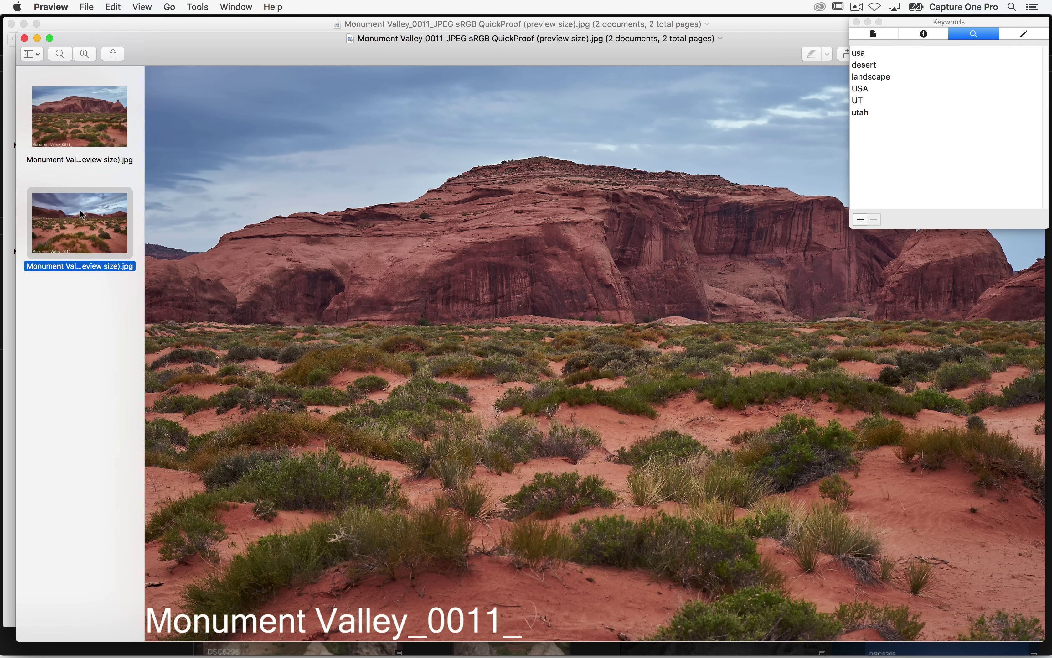
{"action": "left_click", "coordinate": [103, 131]}
{"action": "left_click", "coordinate": [96, 200]}
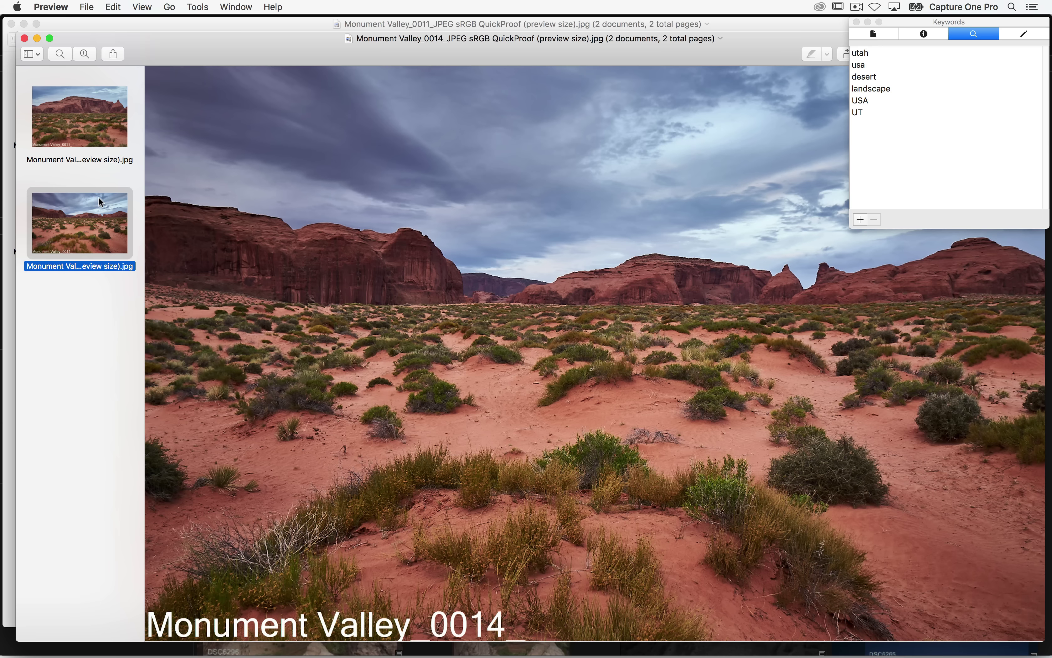
{"action": "left_click", "coordinate": [123, 107]}
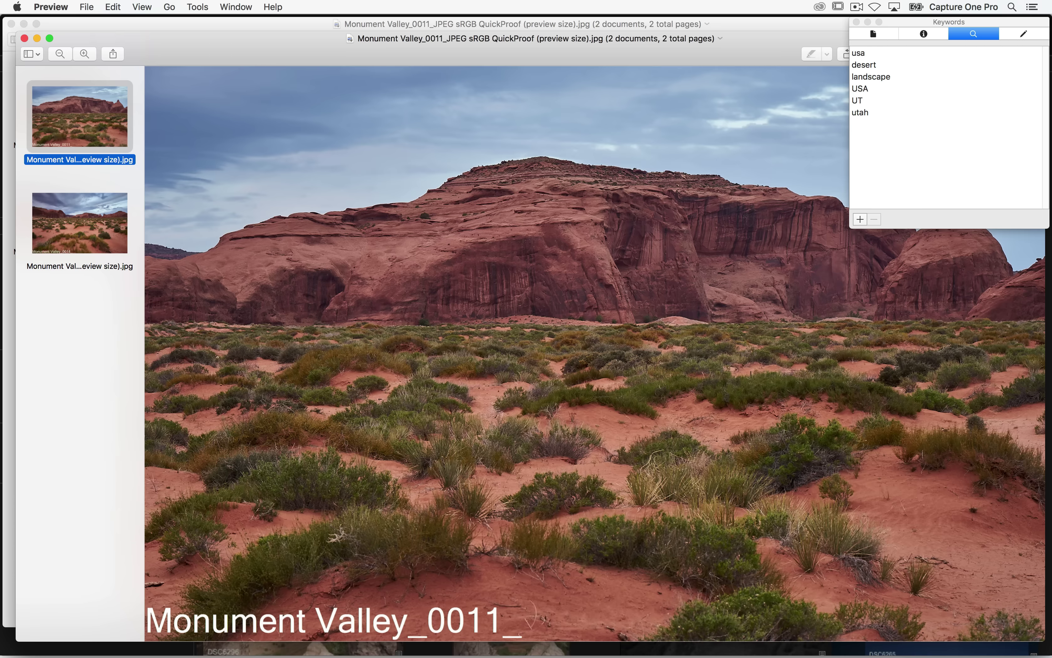
{"action": "key", "text": "super+Tab"}
{"action": "key", "text": "super+Tab"}
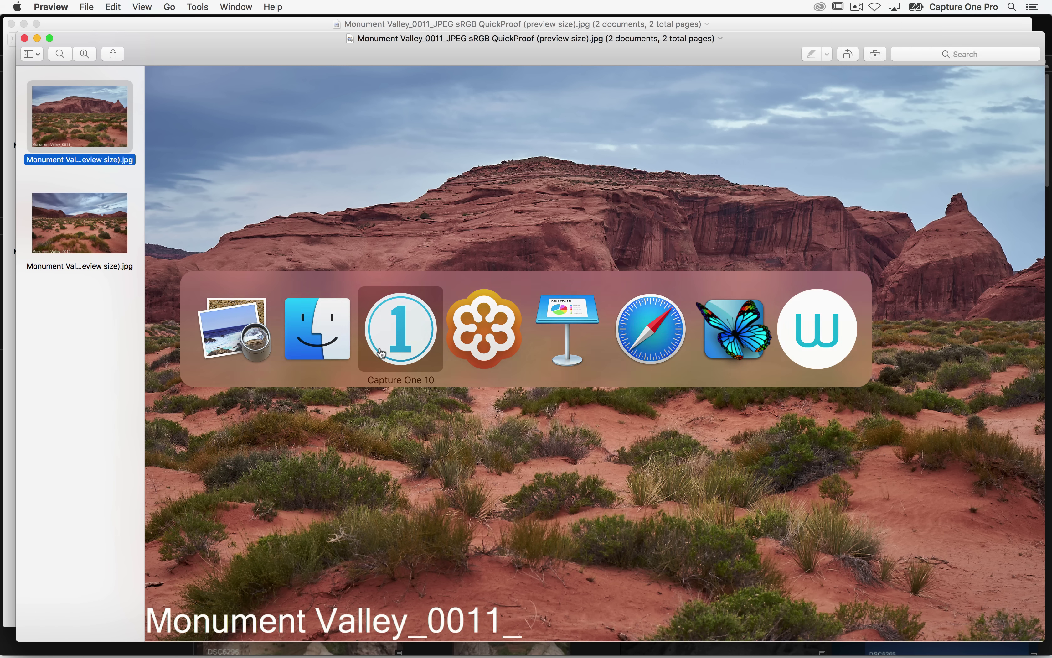
- Show the Metadata tool tab and extend the selection to seven images through _DSC6312
{"action": "left_click", "coordinate": [131, 64]}
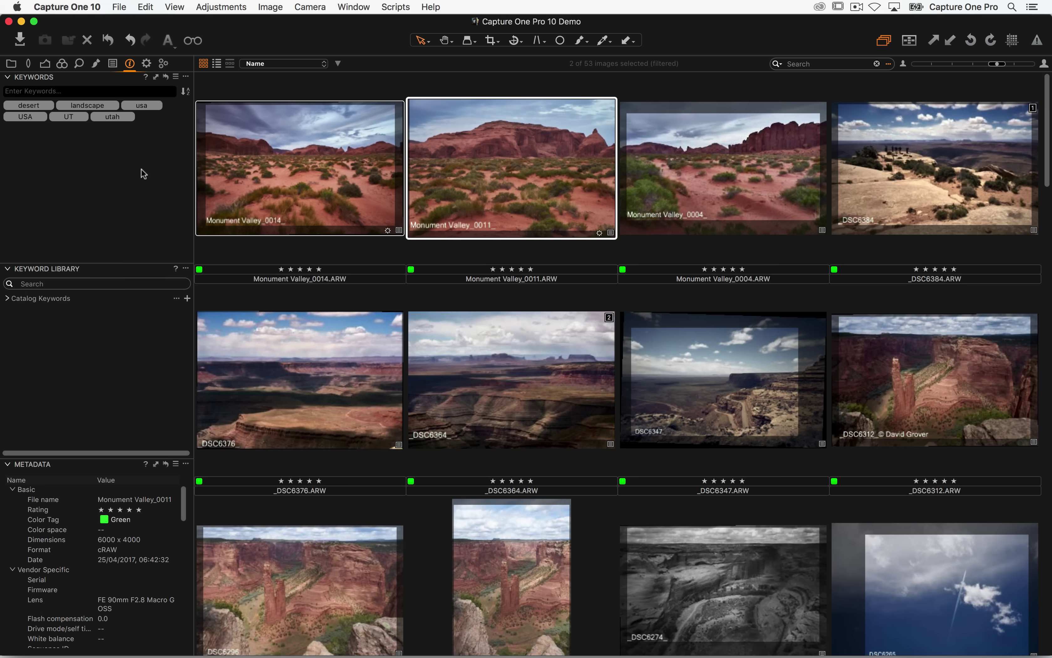
{"action": "left_click", "coordinate": [915, 387], "text": "shift"}
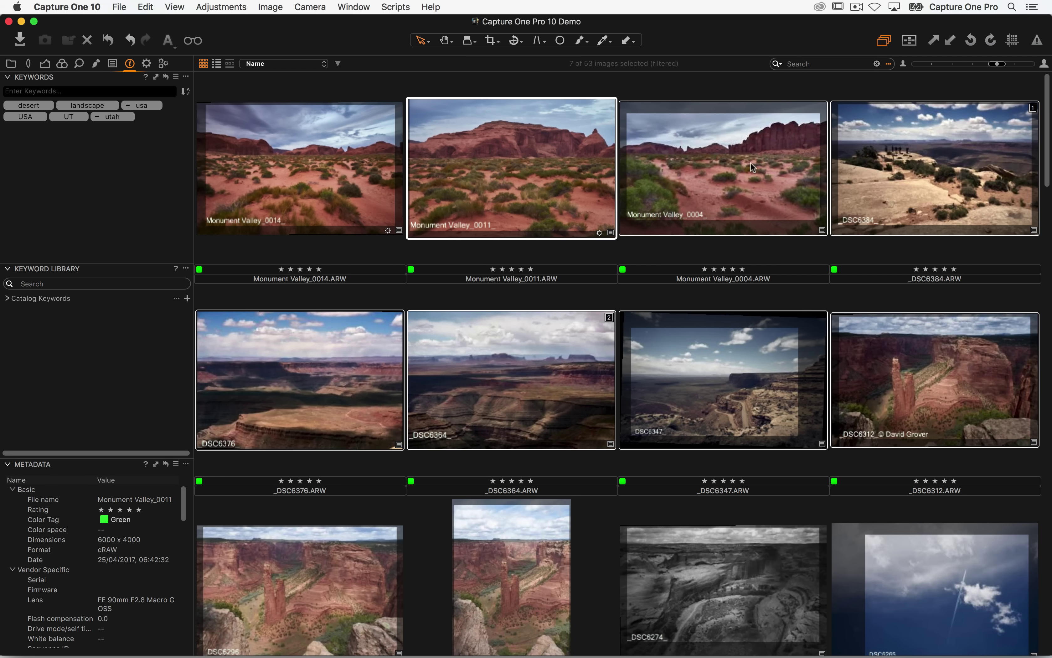
{"action": "left_click", "coordinate": [184, 98]}
- View Monument Valley_0014 full size, then remove the Metadata tool from the panel
{"action": "double_click", "coordinate": [272, 126]}
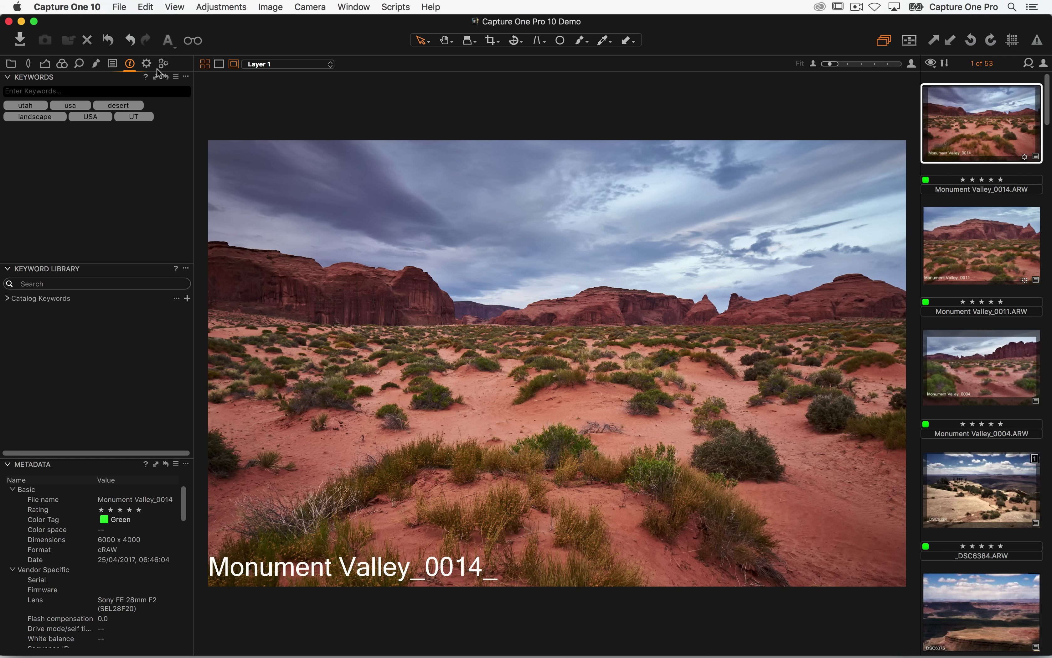
{"action": "key", "text": "super+alt+v"}
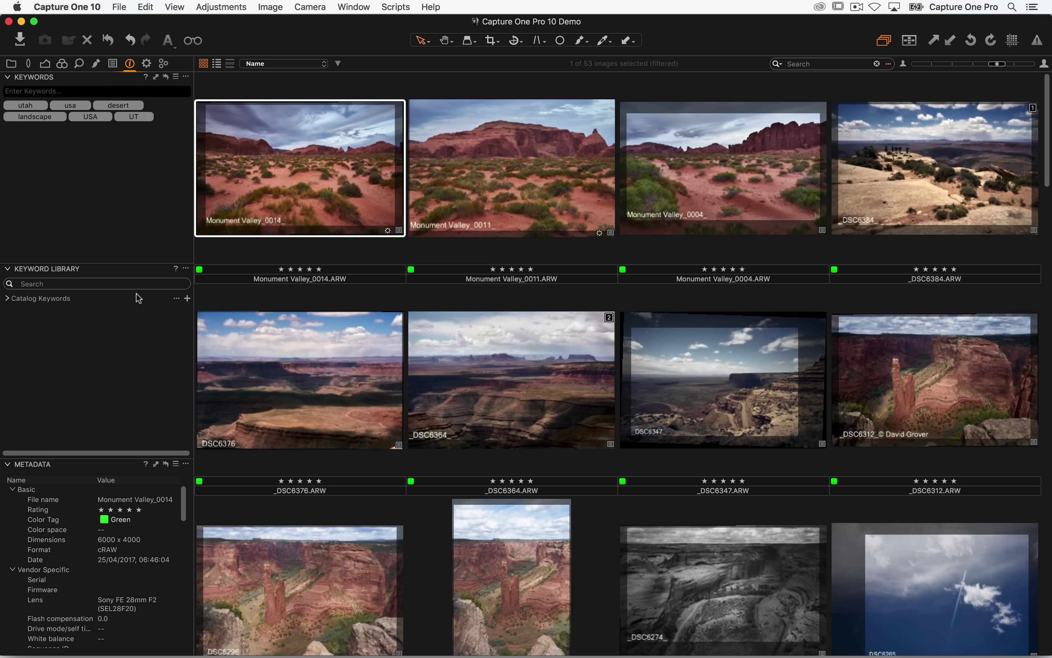
{"action": "left_click", "coordinate": [185, 464]}
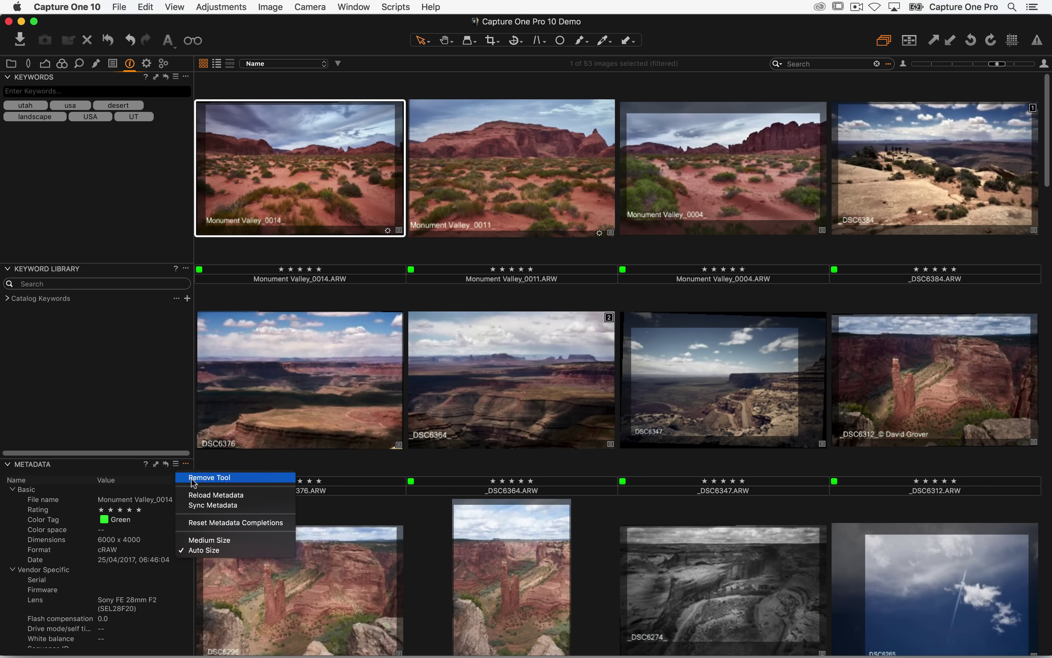
{"action": "left_click", "coordinate": [188, 475]}
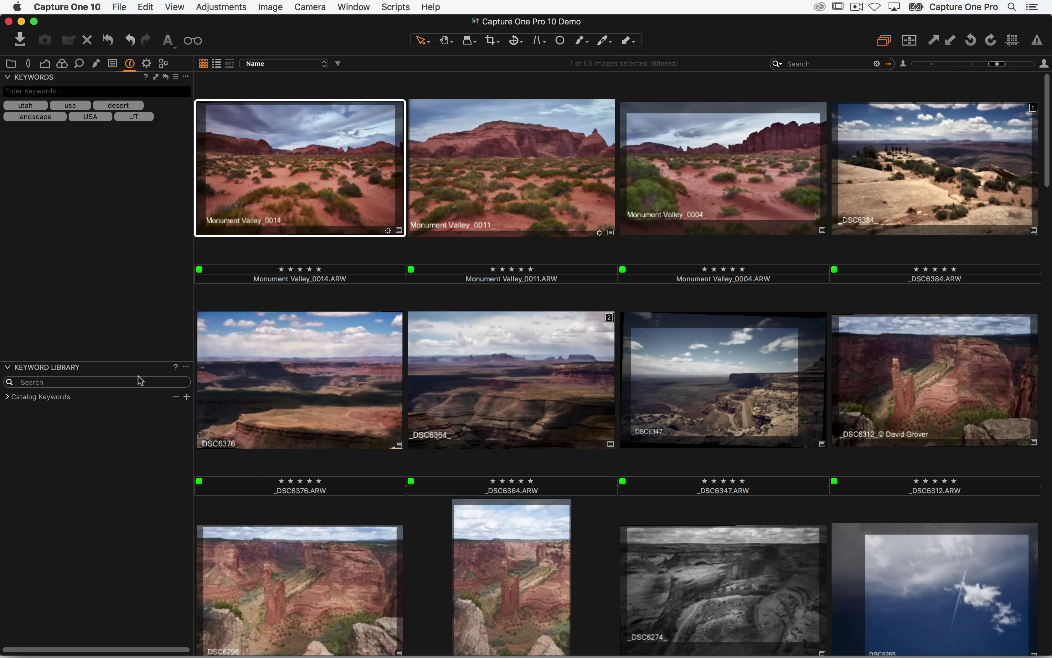
- Select Monument Valley_0014 through _DSC6312 and reset their keywords, confirming for all eight images
{"action": "mouse_move", "coordinate": [19, 121]}
{"action": "left_click", "coordinate": [861, 361]}
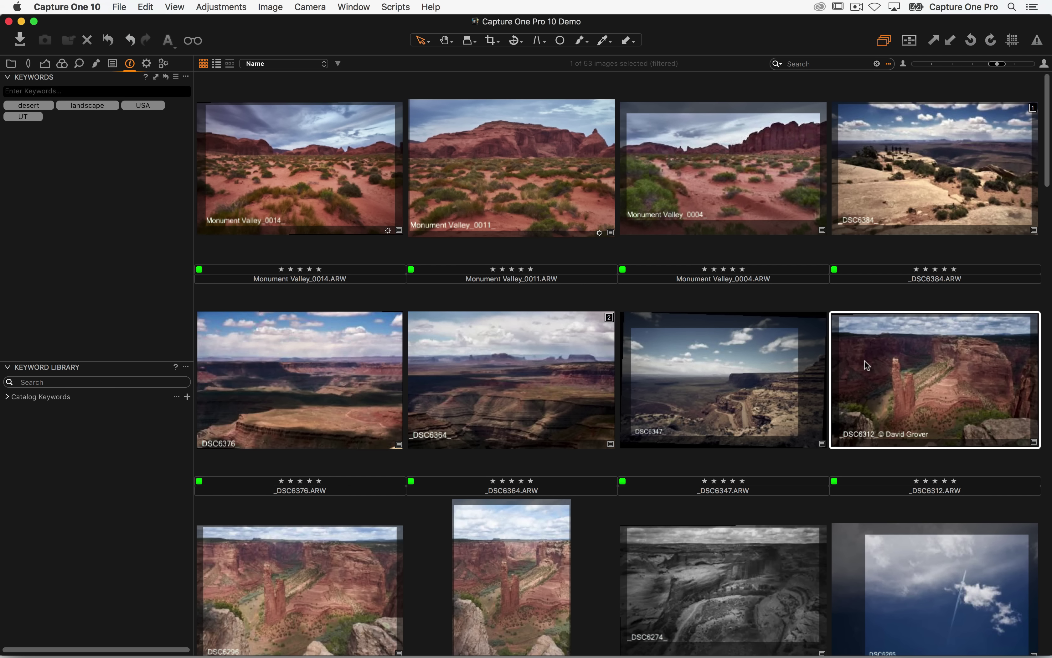
{"action": "left_click", "coordinate": [372, 189]}
{"action": "left_click", "coordinate": [907, 345], "text": "shift"}
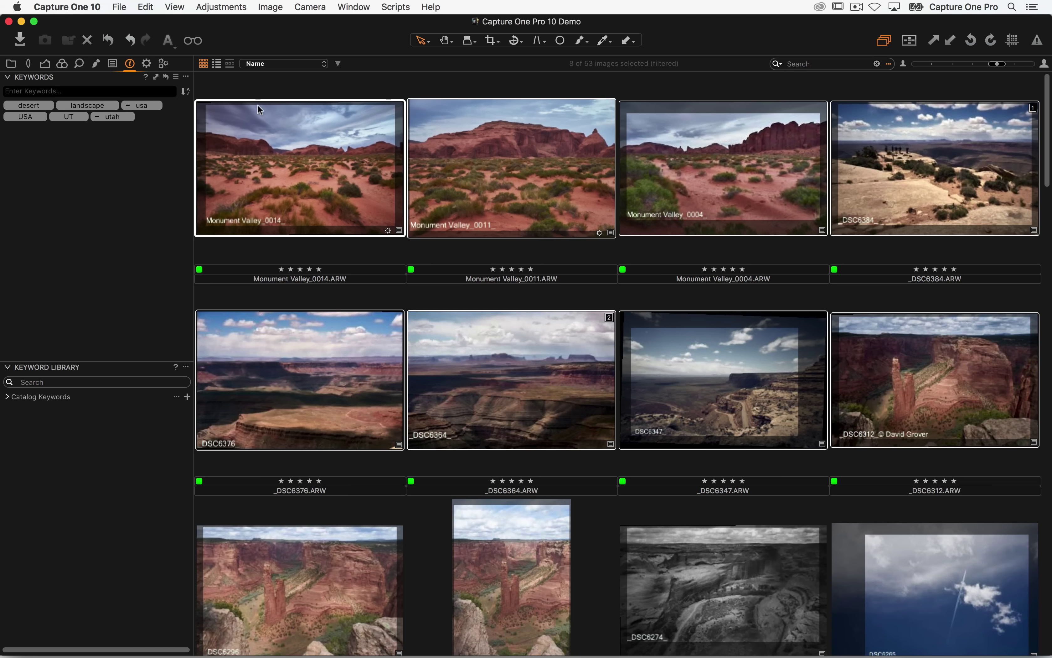
{"action": "left_click", "coordinate": [166, 77]}
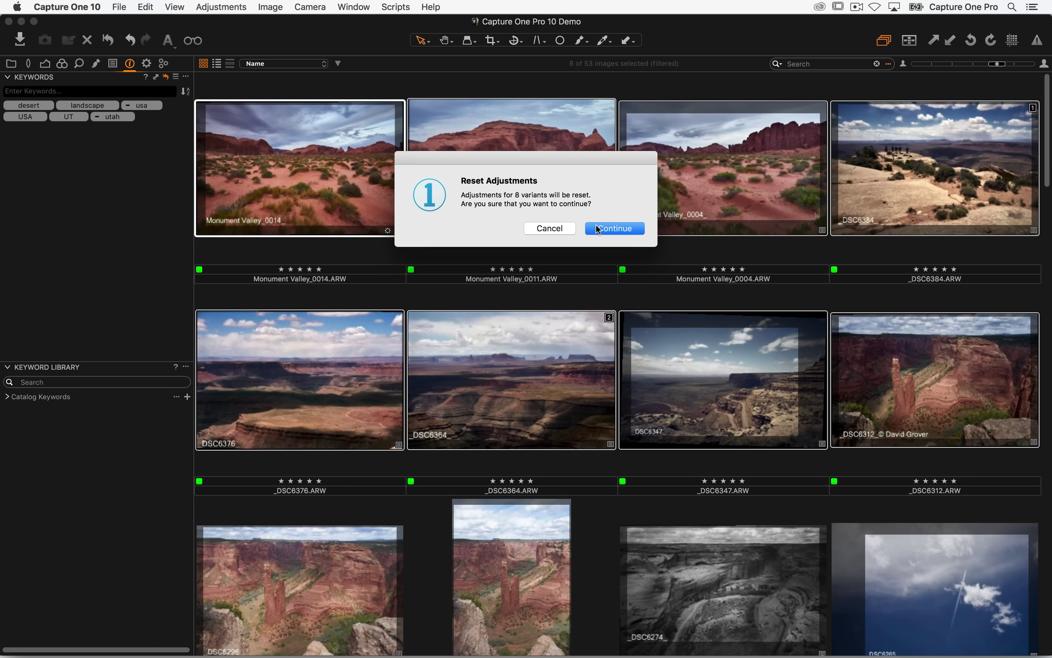
{"action": "left_click", "coordinate": [599, 229]}
- View Monument Valley_0014 large and step through the images to check their keywords are gone
{"action": "double_click", "coordinate": [328, 129]}
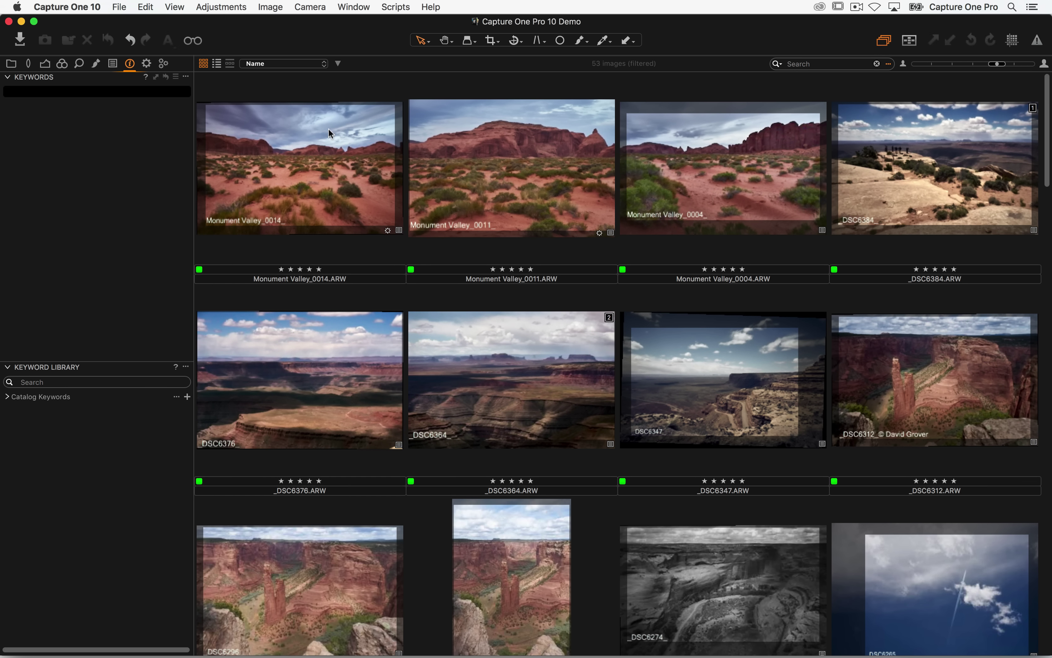
{"action": "key", "text": "alt+super+v"}
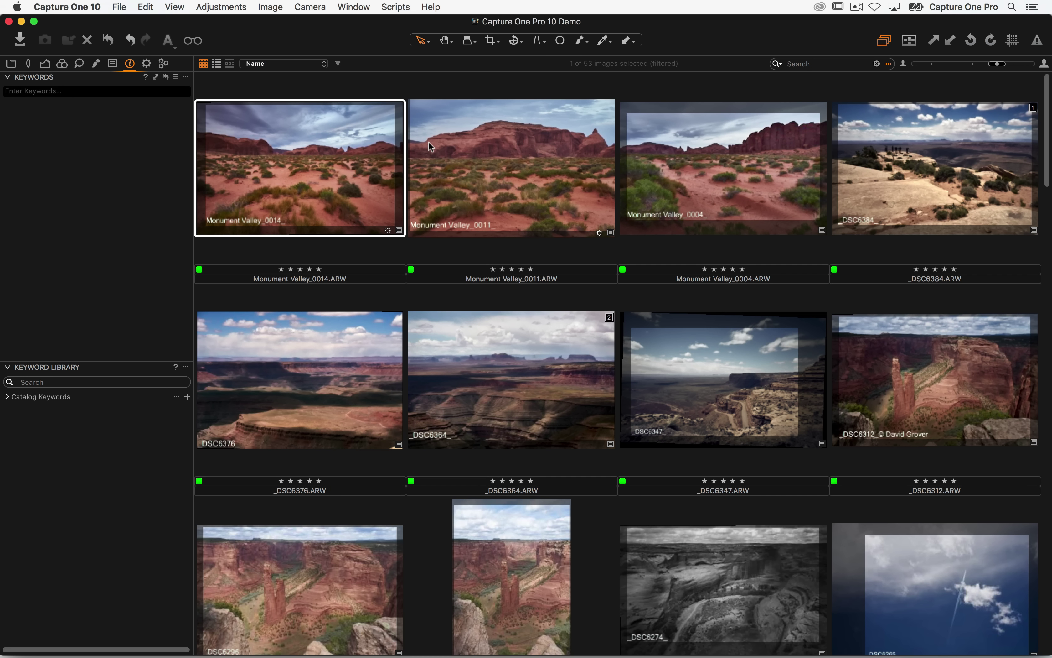
{"action": "key", "text": "super+Right"}
{"action": "key", "text": "super+Right"}
{"action": "key", "text": "super+Right"}
{"action": "key", "text": "super+Right"}
{"action": "key", "text": "super+Right"}
{"action": "key", "text": "super+Right"}
{"action": "key", "text": "super+Right"}
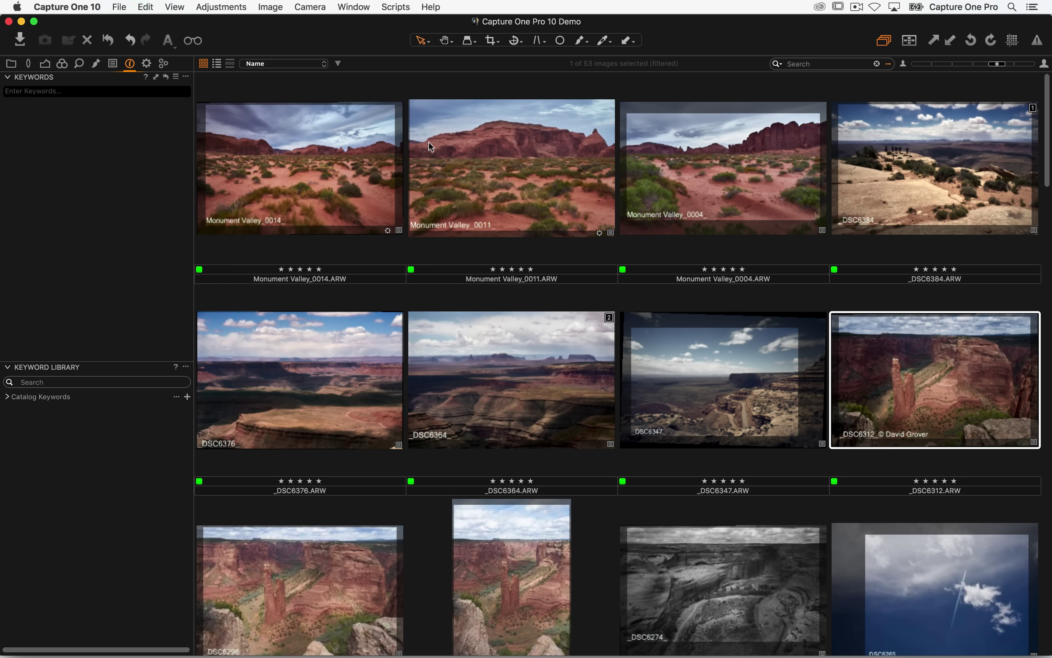
{"action": "key", "text": "super+Left"}
{"action": "key", "text": "super+Left"}
{"action": "key", "text": "super+Left"}
{"action": "key", "text": "super+Left"}
{"action": "key", "text": "super+Left"}
{"action": "key", "text": "super+Left"}
{"action": "key", "text": "super+Left"}
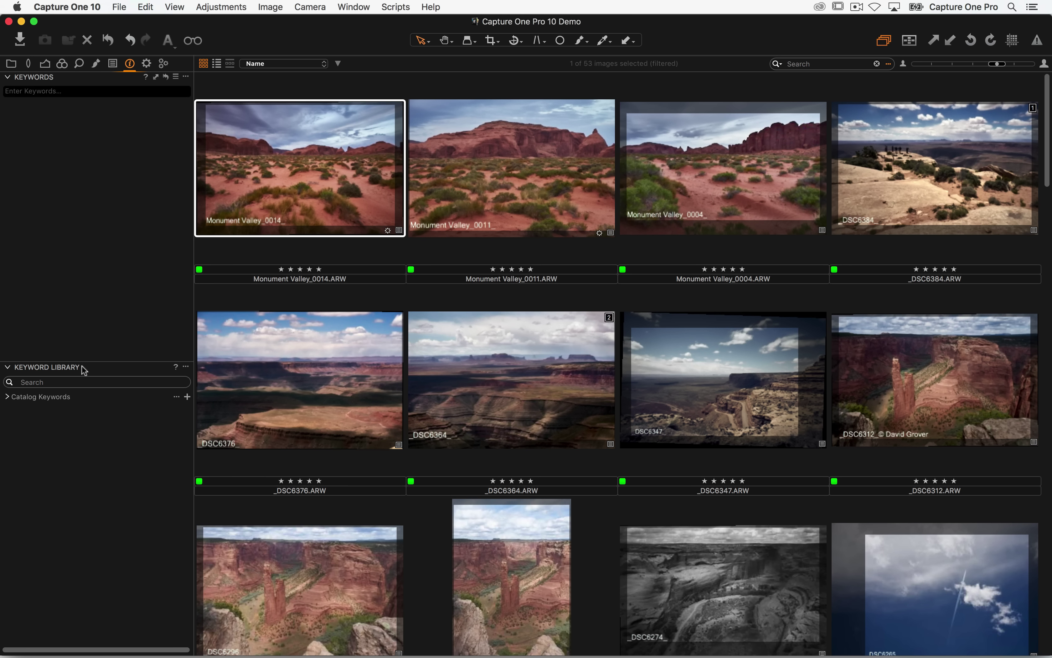
{"action": "left_click", "coordinate": [9, 77]}
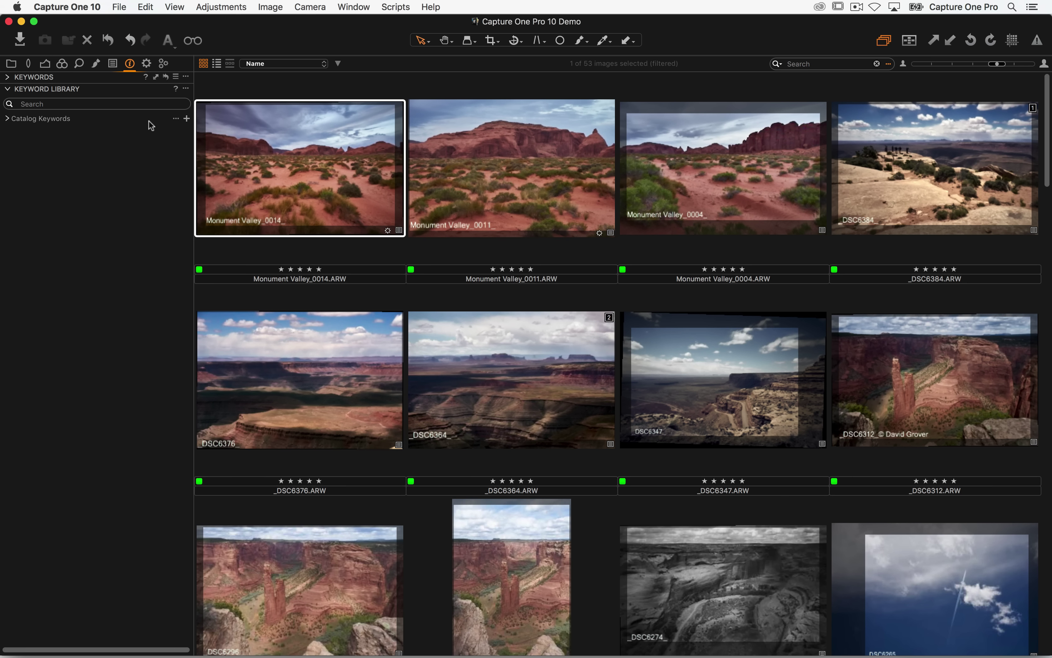
{"action": "left_click_drag", "start_coordinate": [182, 127], "coordinate": [188, 104]}
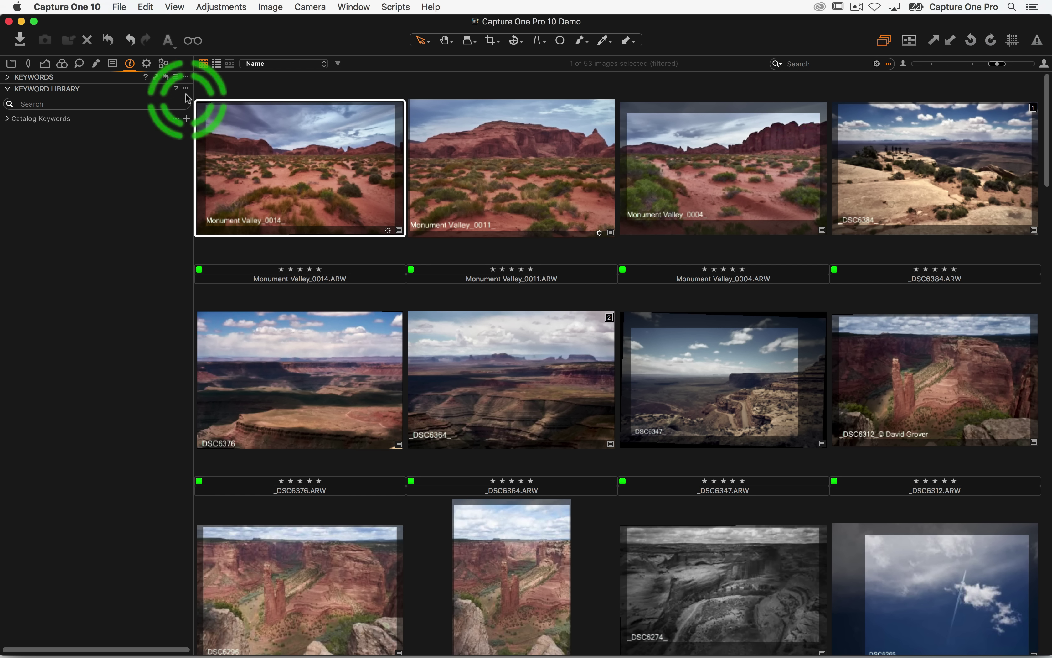
{"action": "left_click", "coordinate": [186, 88]}
{"action": "mouse_move", "coordinate": [183, 121]}
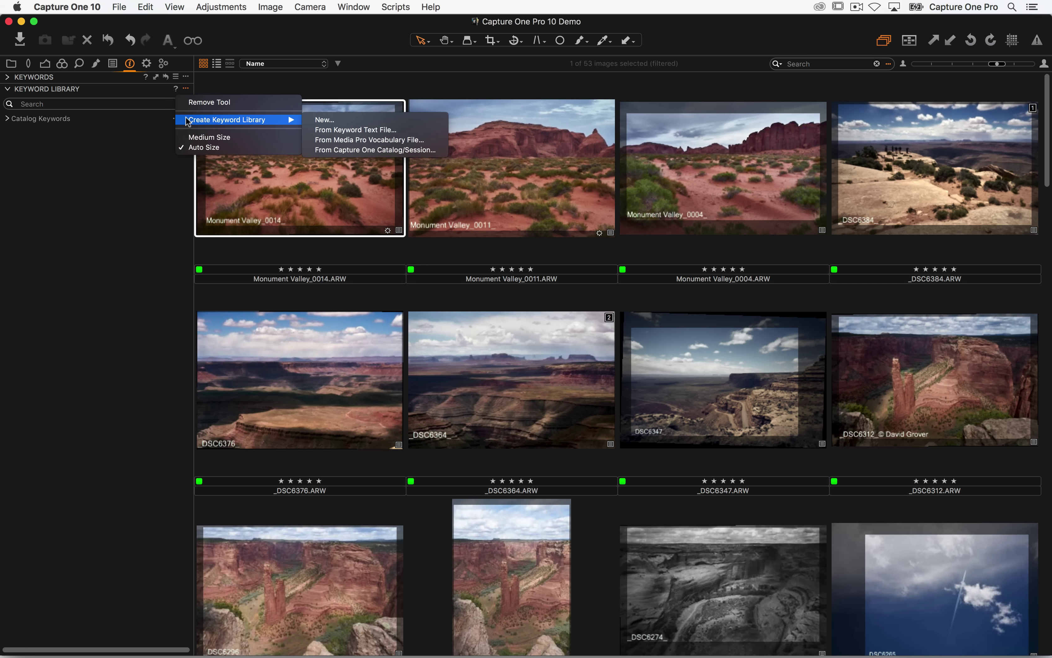
{"action": "left_click", "coordinate": [346, 121]}
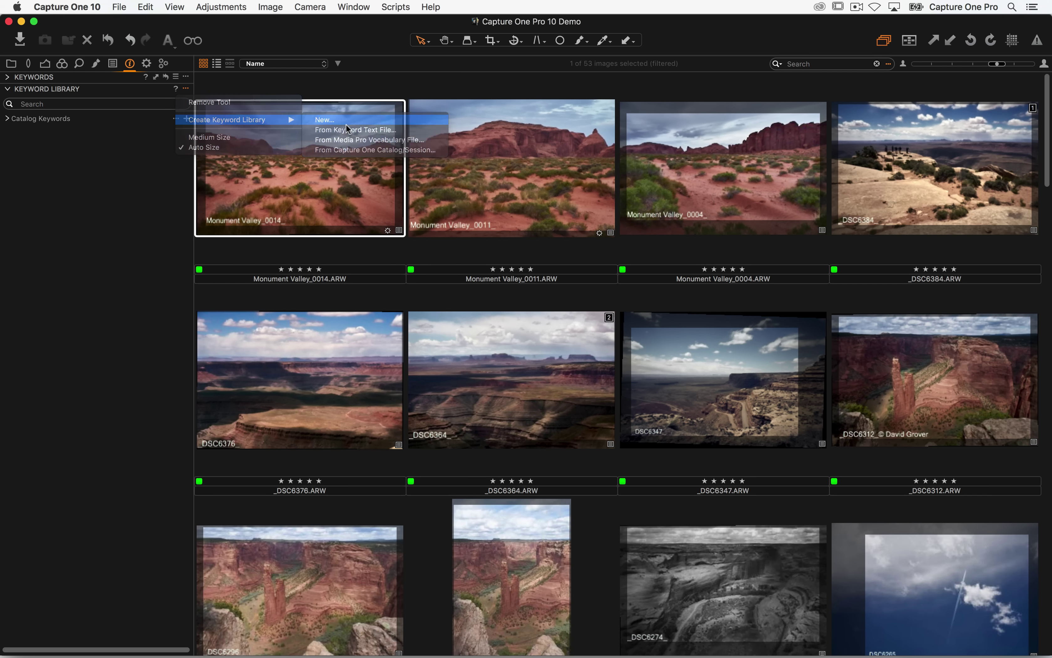
{"action": "type", "text": "DA"}
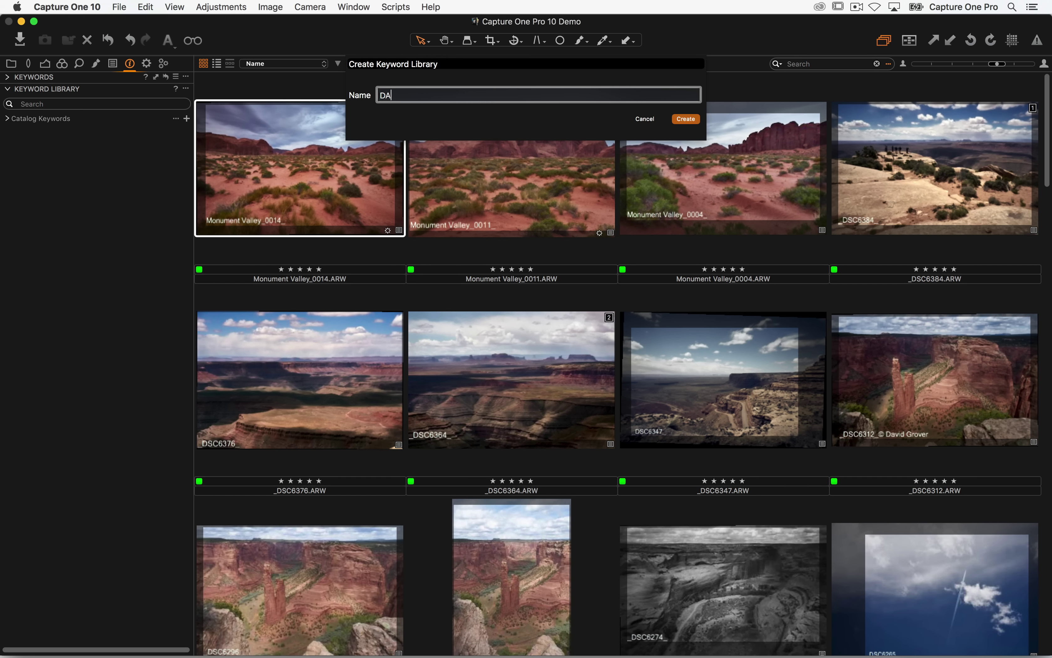
{"action": "type", "text": "VID'S LIBRARY"}
{"action": "key", "text": "Return"}
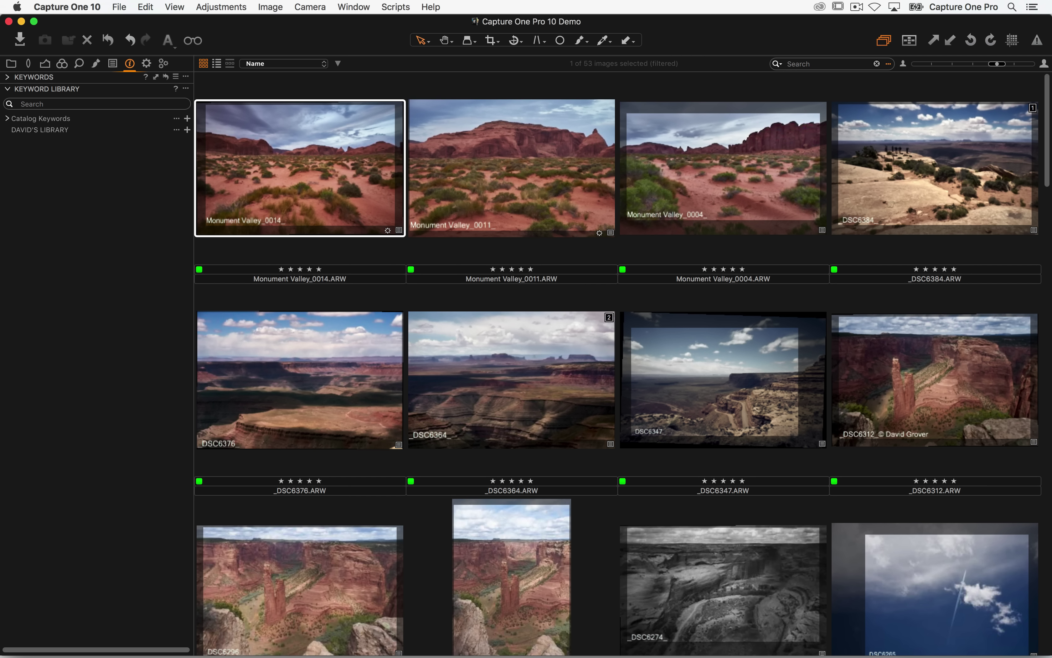
{"action": "left_click", "coordinate": [177, 130]}
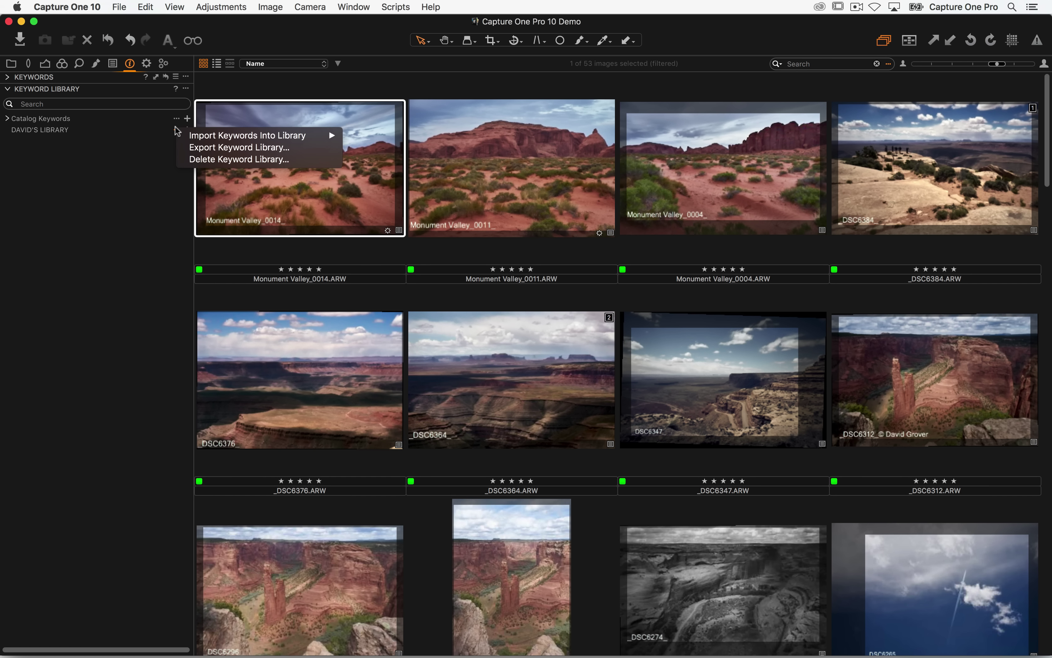
{"action": "left_click", "coordinate": [112, 136]}
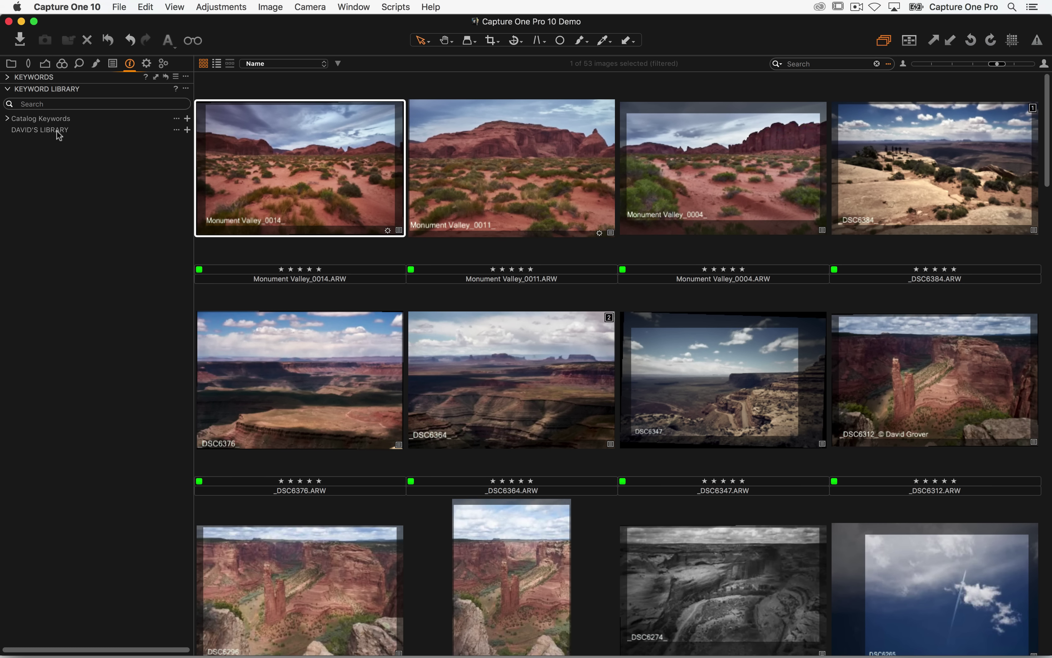
{"action": "left_click", "coordinate": [176, 130]}
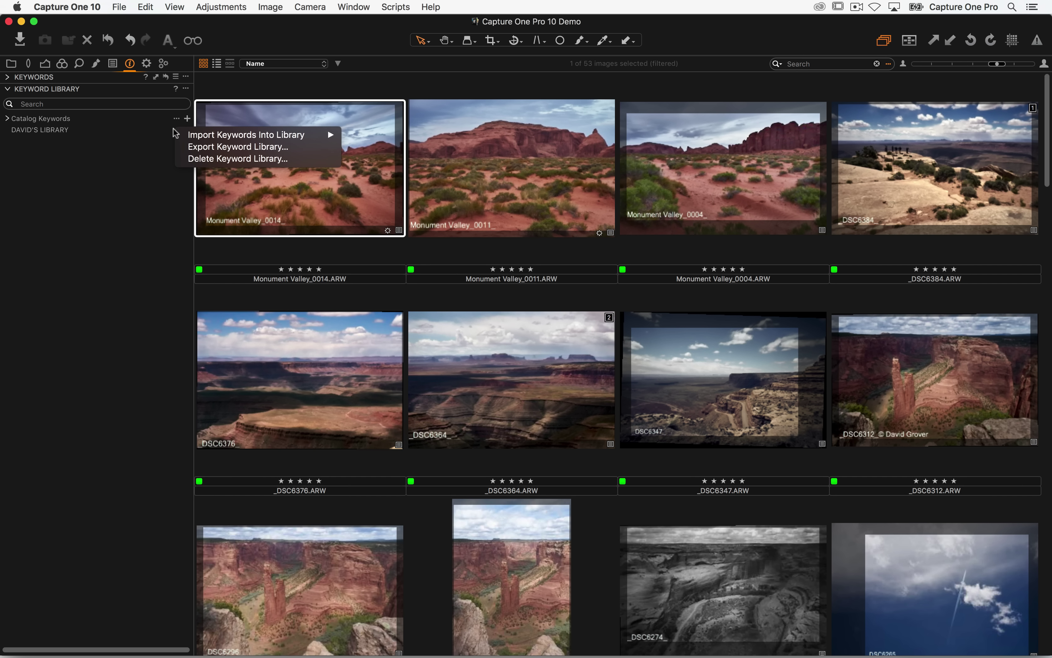
{"action": "left_click", "coordinate": [206, 160]}
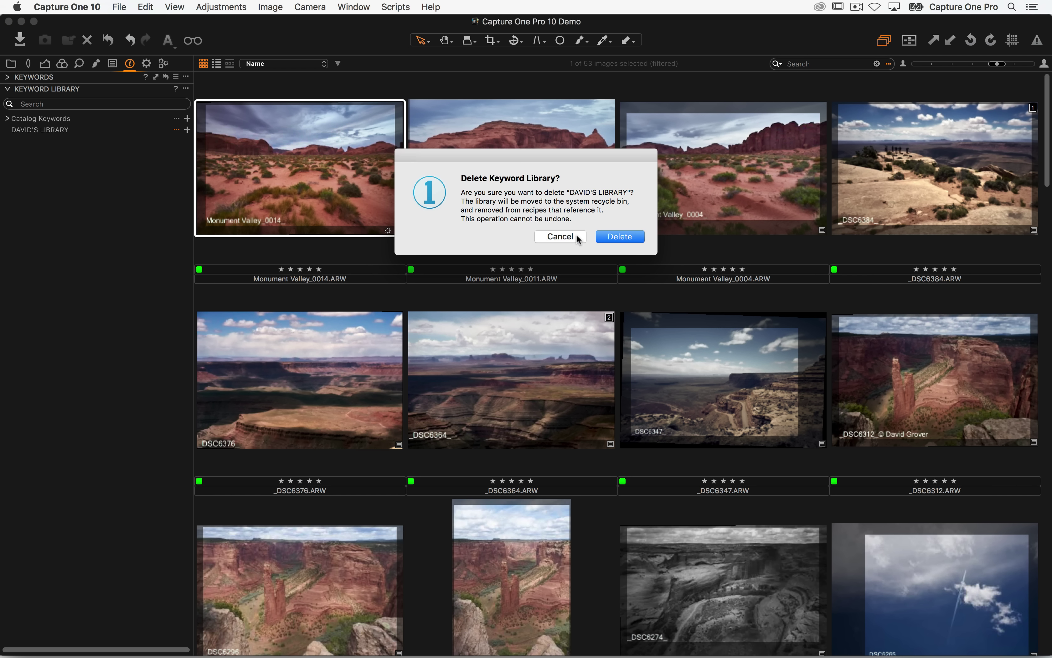
{"action": "left_click", "coordinate": [619, 236]}
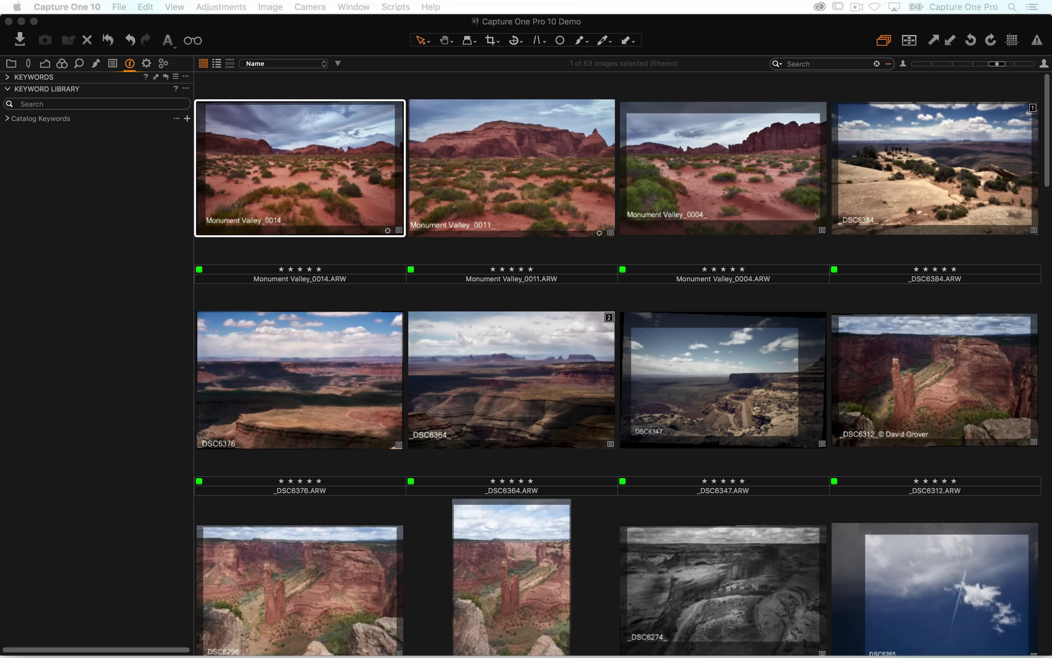
{"action": "left_click_drag", "start_coordinate": [408, 656], "coordinate": [252, 120]}
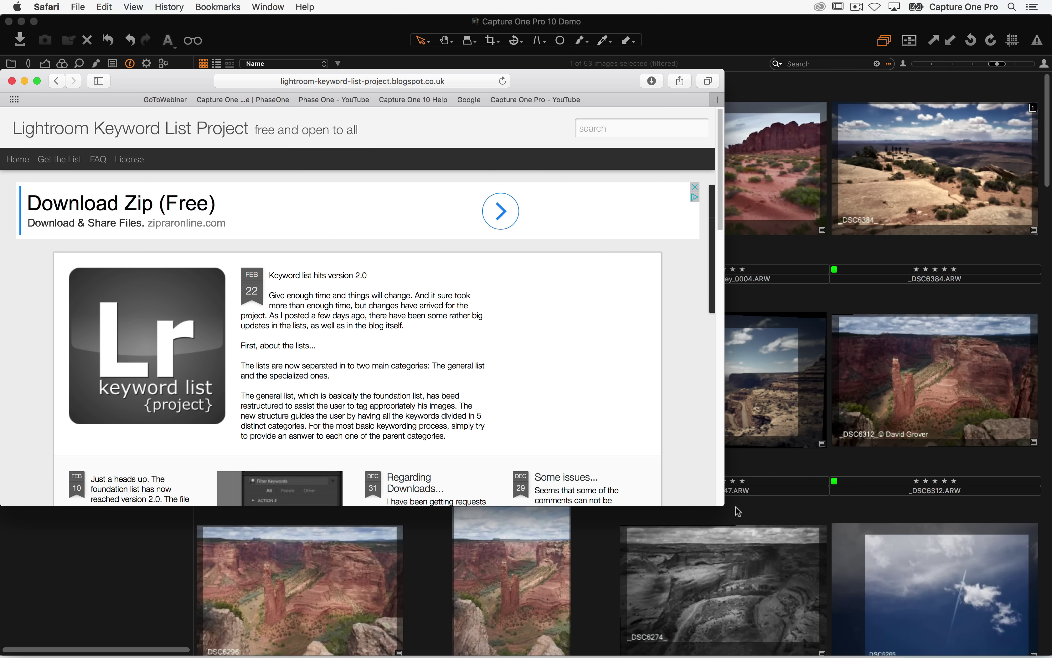
{"action": "left_click_drag", "start_coordinate": [723, 506], "coordinate": [937, 643]}
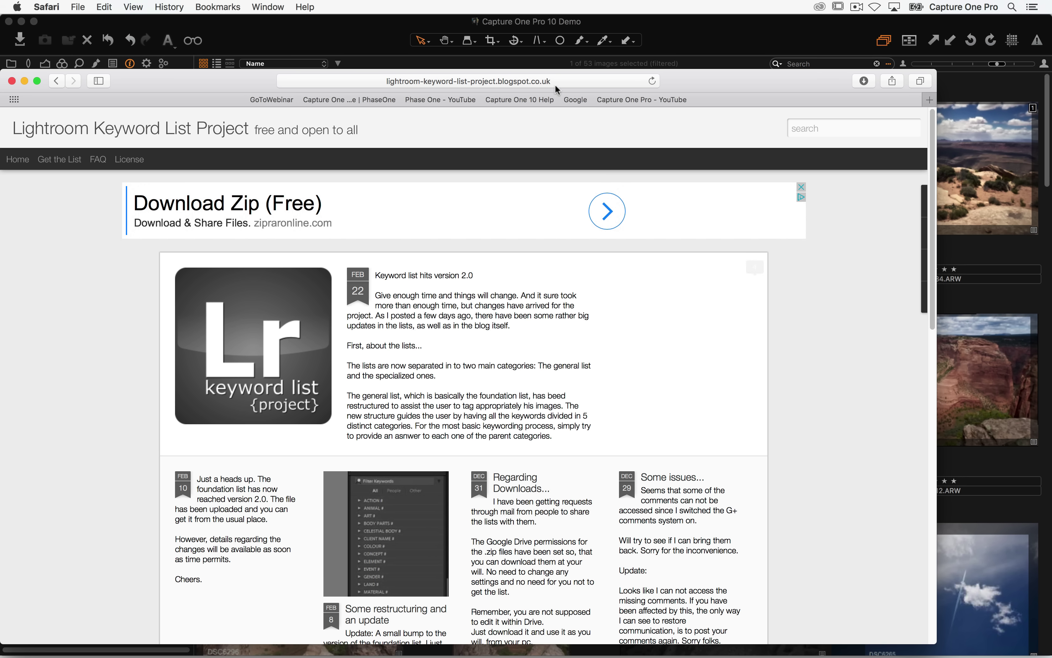
{"action": "left_click", "coordinate": [564, 80]}
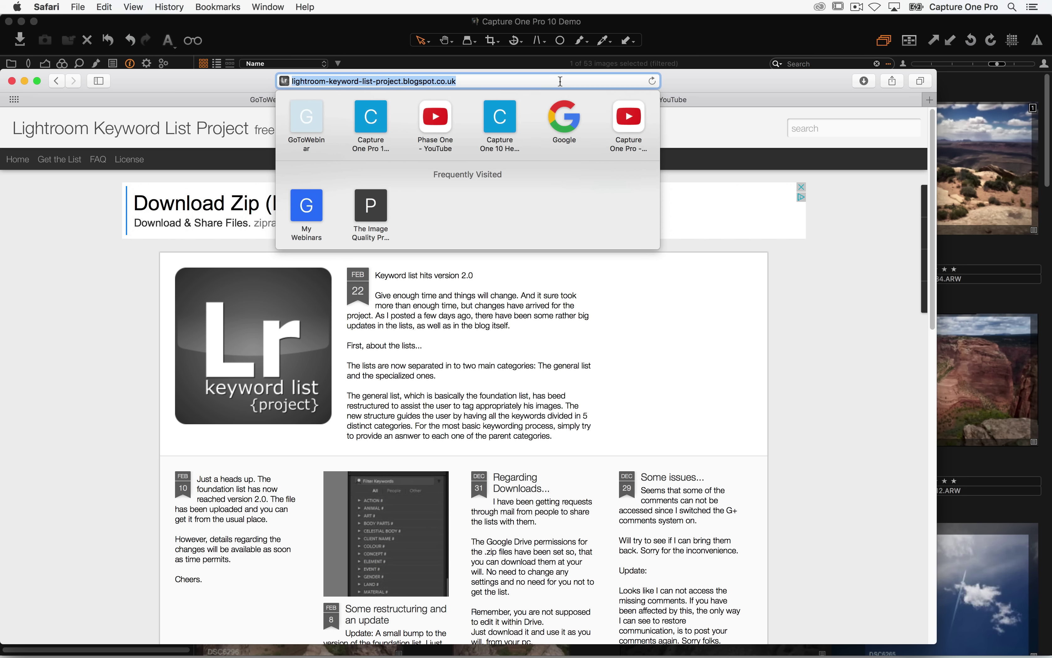
{"action": "left_click", "coordinate": [813, 318]}
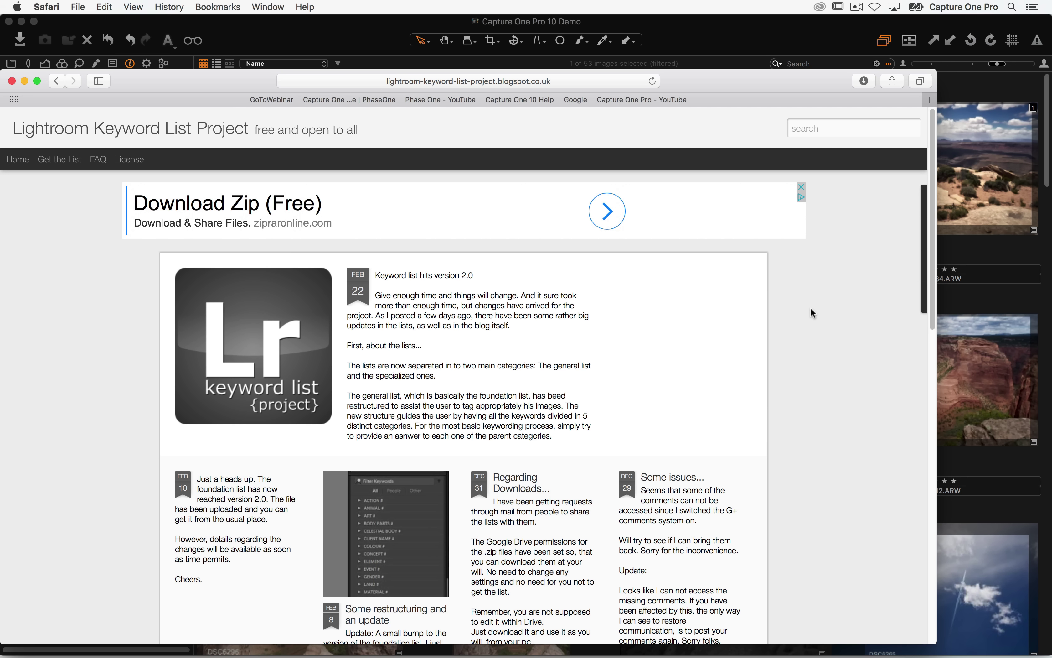
{"action": "left_click_drag", "start_coordinate": [313, 317], "coordinate": [321, 364]}
{"action": "left_click", "coordinate": [565, 82]}
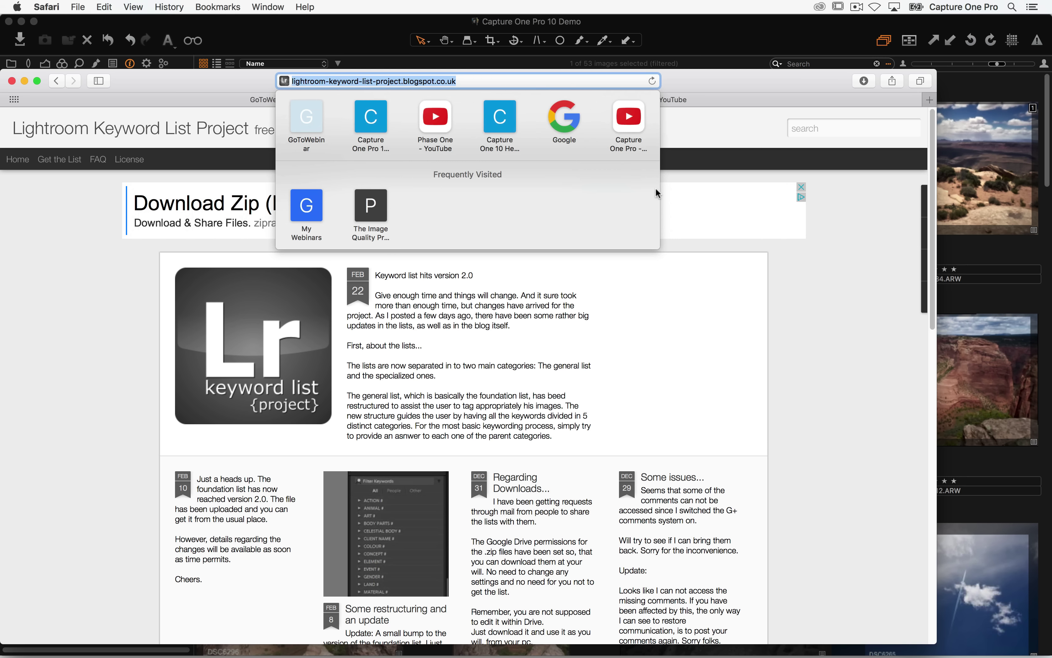
{"action": "left_click", "coordinate": [813, 357]}
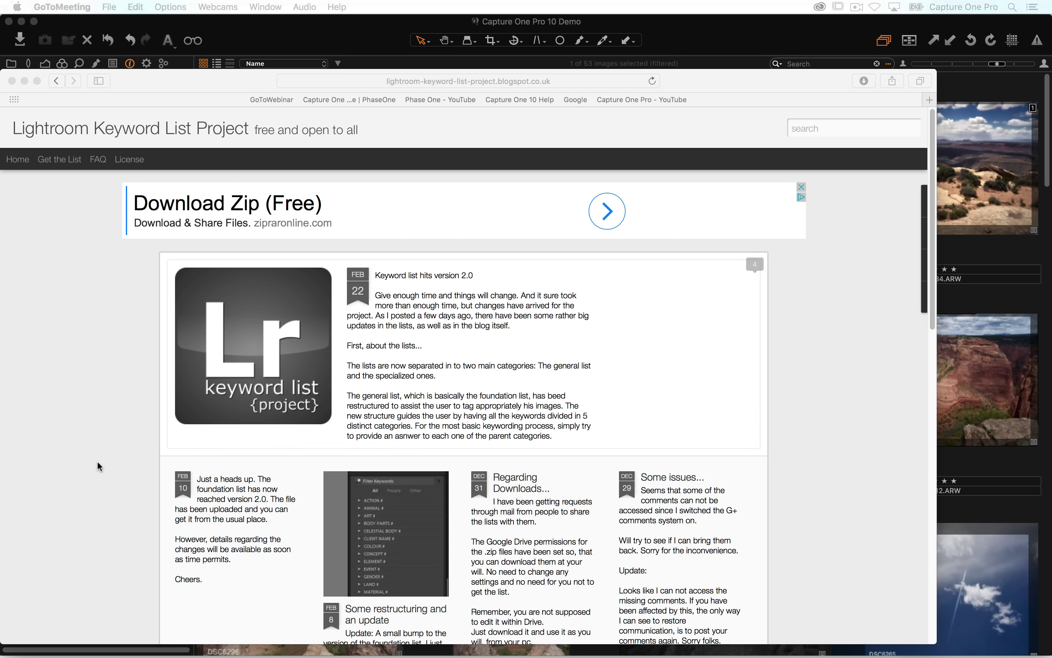
{"action": "scroll", "coordinate": [131, 305], "scroll_direction": "down", "scroll_amount": 10}
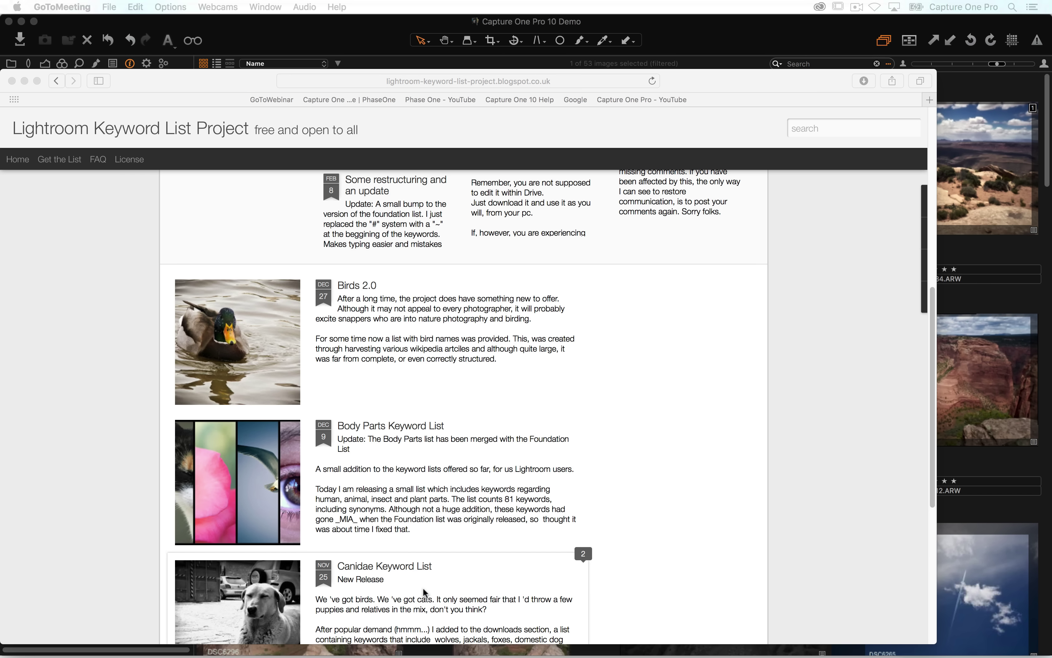
{"action": "scroll", "coordinate": [109, 331], "scroll_direction": "up", "scroll_amount": 10}
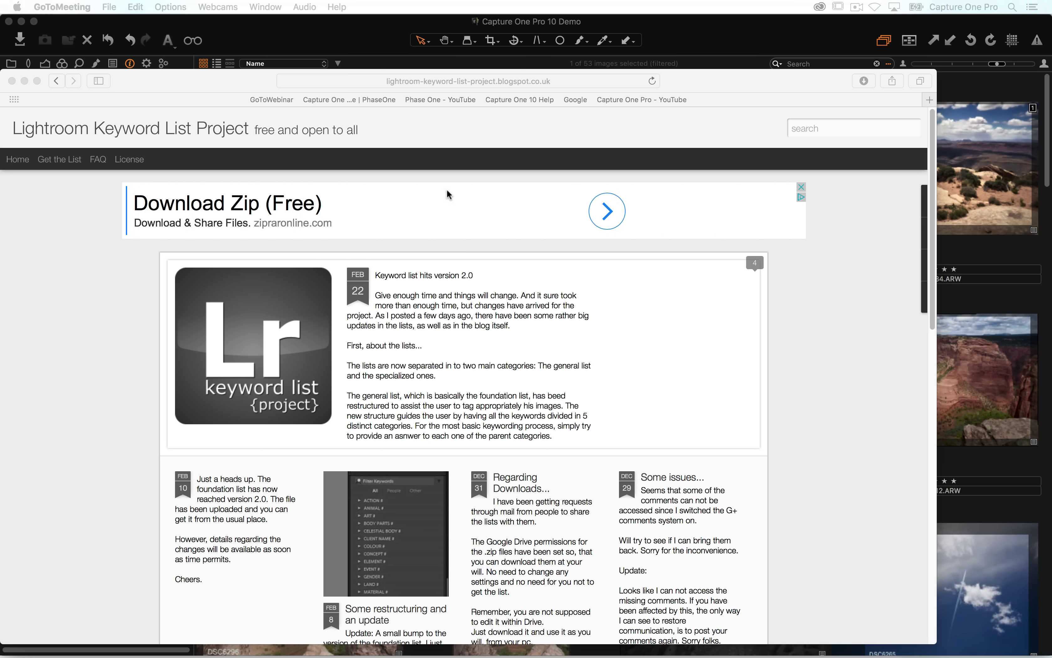
{"action": "left_click", "coordinate": [321, 37]}
{"action": "left_click_drag", "start_coordinate": [324, 45], "coordinate": [320, 45]}
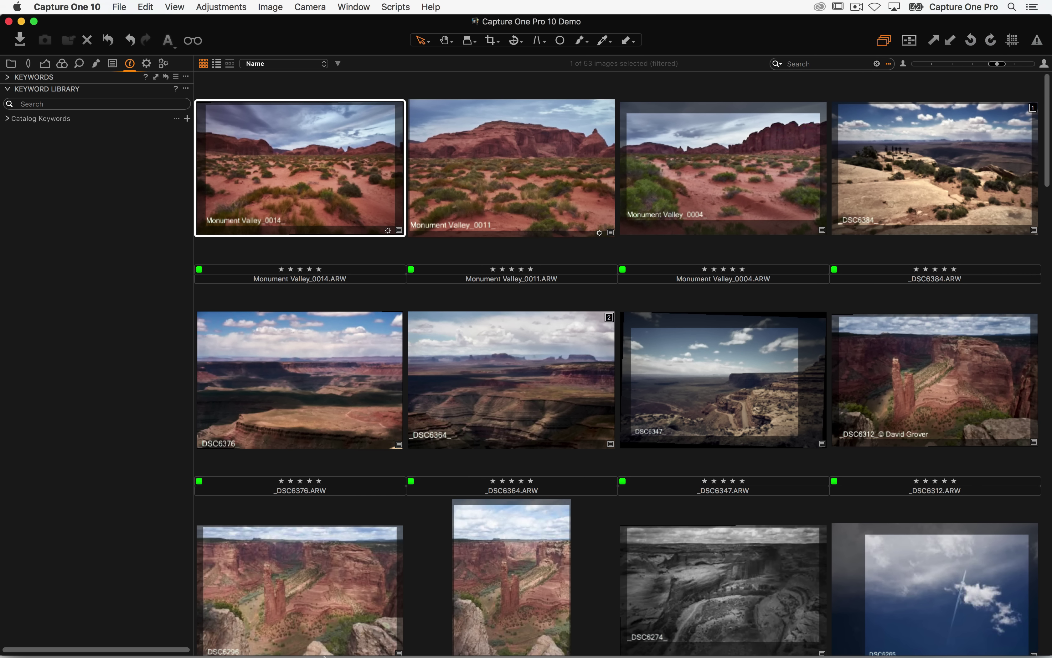
- Open Foundation List 2.0.1.txt from Shared > Capture One Assetts > Keyword List
{"action": "left_click", "coordinate": [280, 631]}
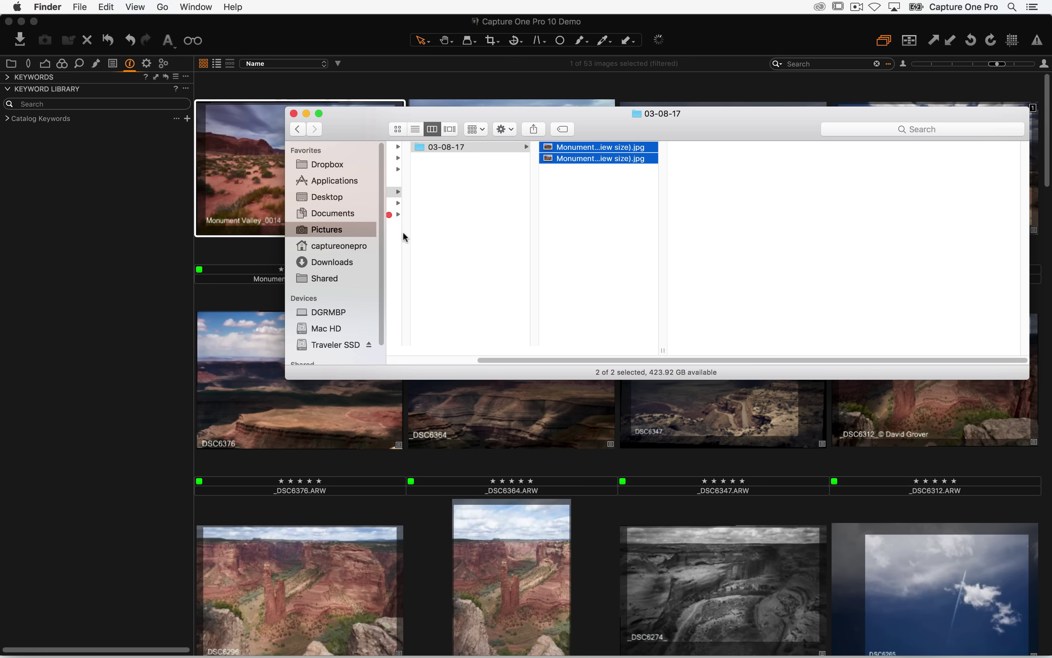
{"action": "left_click", "coordinate": [332, 277]}
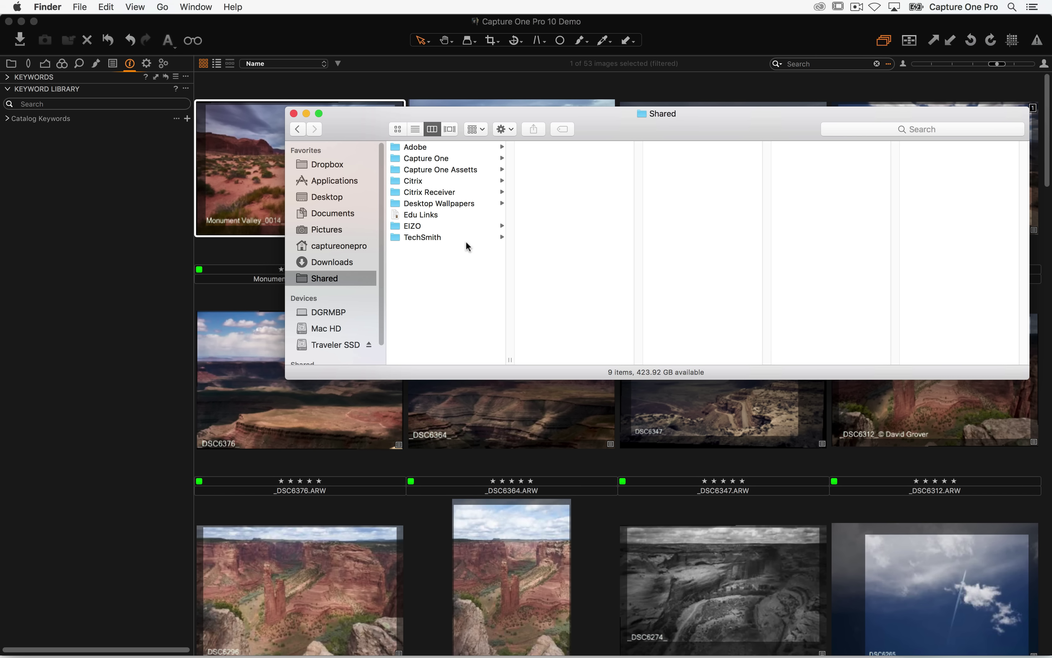
{"action": "left_click", "coordinate": [475, 169]}
{"action": "left_click", "coordinate": [598, 169]}
{"action": "left_click", "coordinate": [587, 182]}
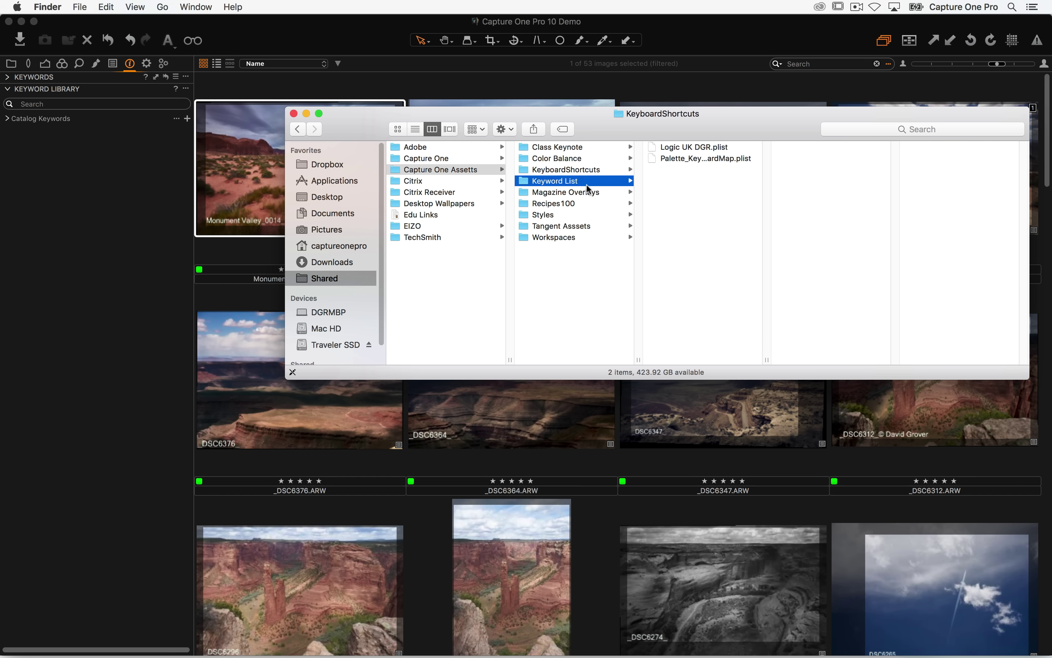
{"action": "double_click", "coordinate": [707, 146]}
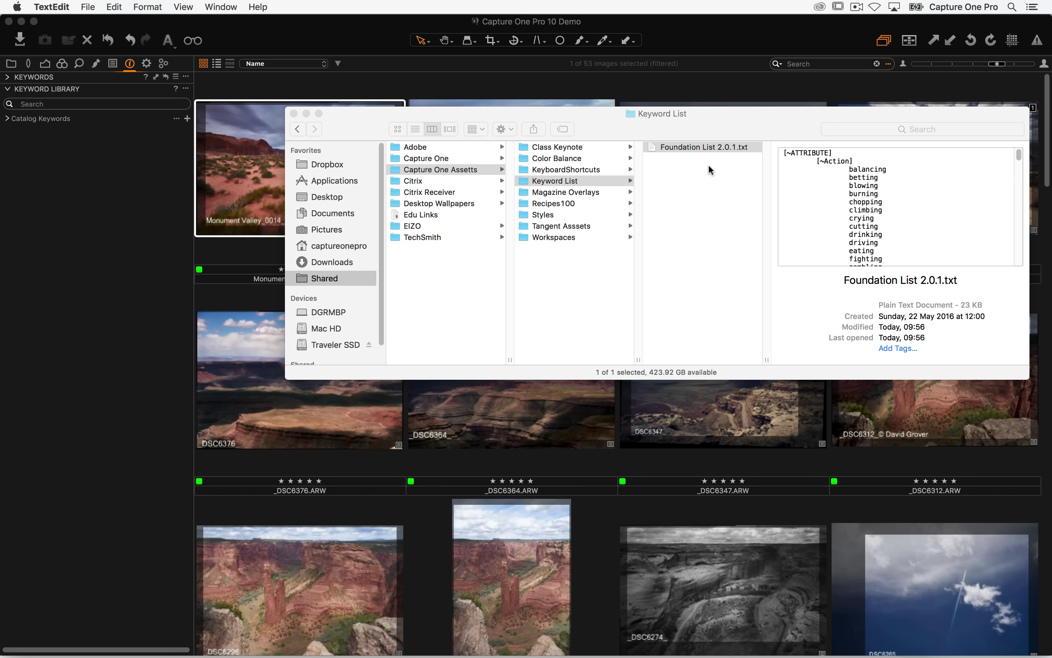
- Enlarge the TextEdit window to show more keywords, then return to Safari's Lightroom Keyword List blog
{"action": "left_click_drag", "start_coordinate": [641, 272], "coordinate": [789, 577]}
{"action": "left_click", "coordinate": [311, 62]}
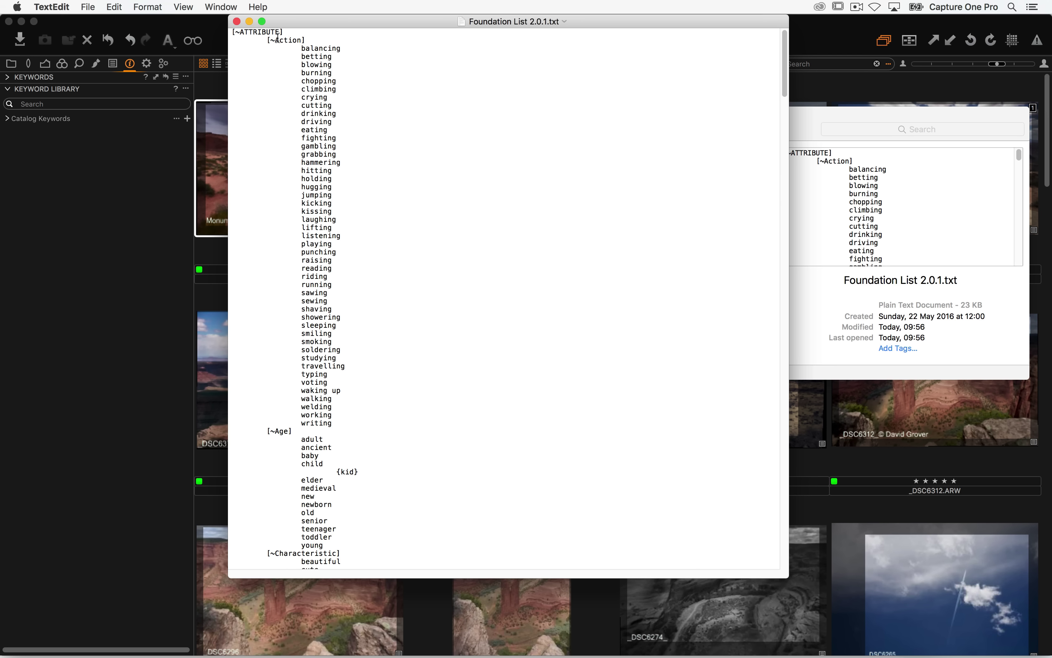
{"action": "left_click", "coordinate": [338, 58]}
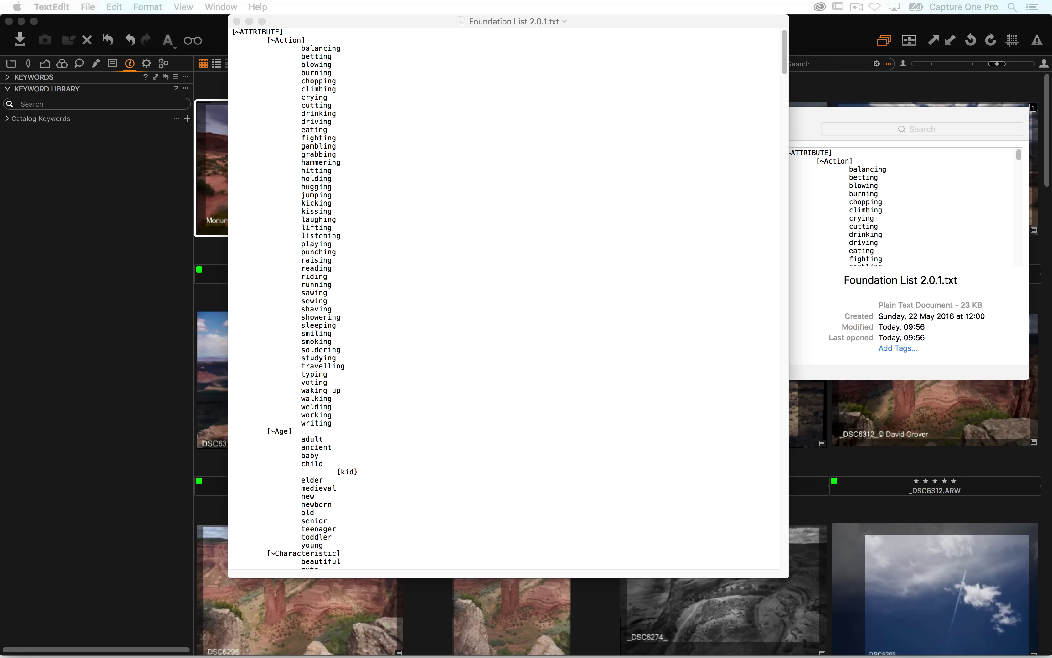
{"action": "key", "text": "super+Tab"}
{"action": "key", "text": "super+Tab"}
{"action": "key", "text": "super+shift+Tab"}
{"action": "key", "text": "super+shift+Tab"}
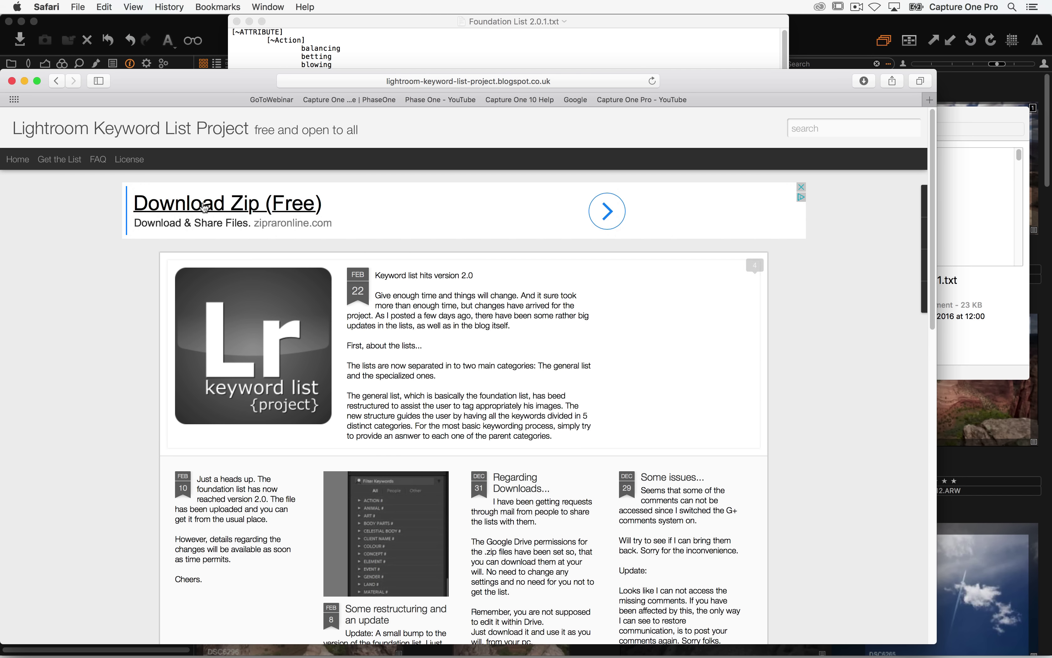
- On the keyword list project's FAQ page, highlight the section explaining the tilde parent-keyword symbol
{"action": "left_click", "coordinate": [98, 160]}
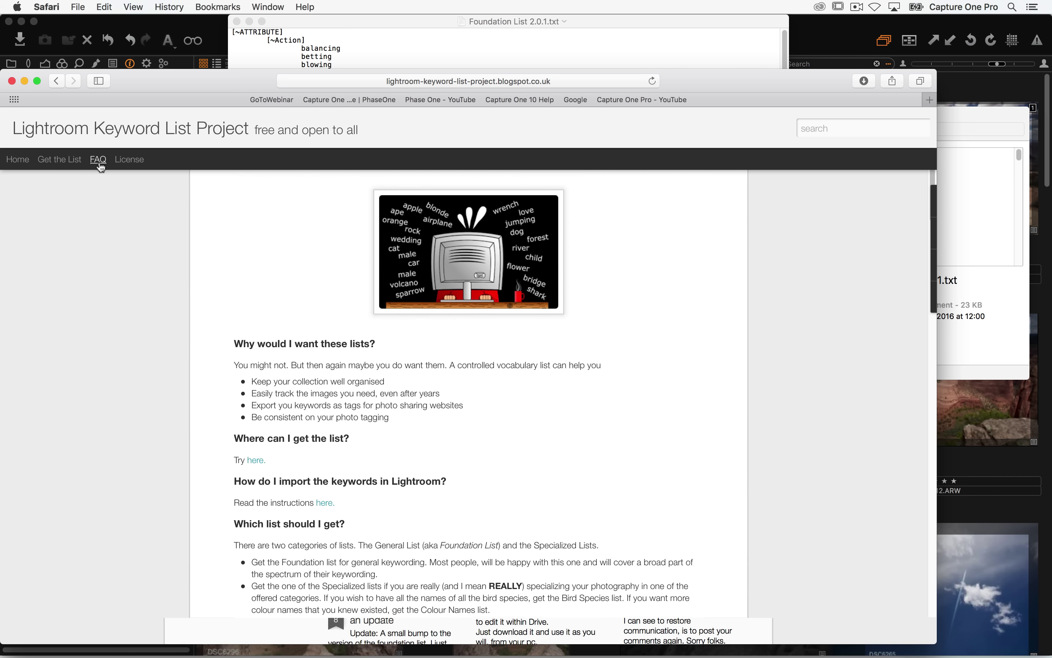
{"action": "scroll", "coordinate": [263, 312], "scroll_direction": "down", "scroll_amount": 4}
{"action": "scroll", "coordinate": [309, 272], "scroll_direction": "down", "scroll_amount": 15}
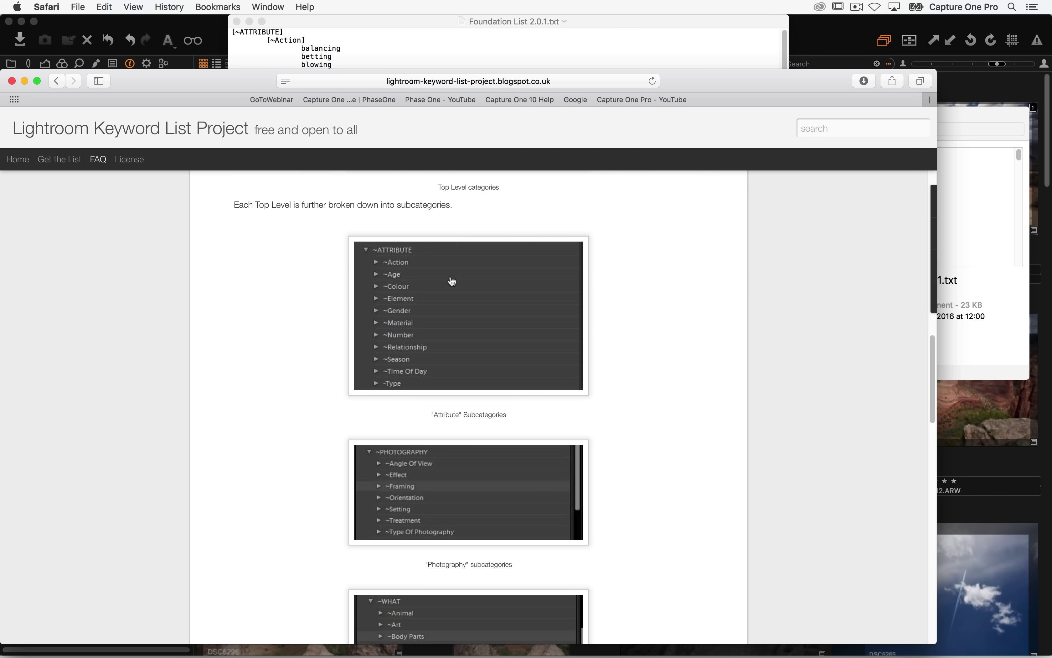
{"action": "scroll", "coordinate": [261, 392], "scroll_direction": "down", "scroll_amount": 7}
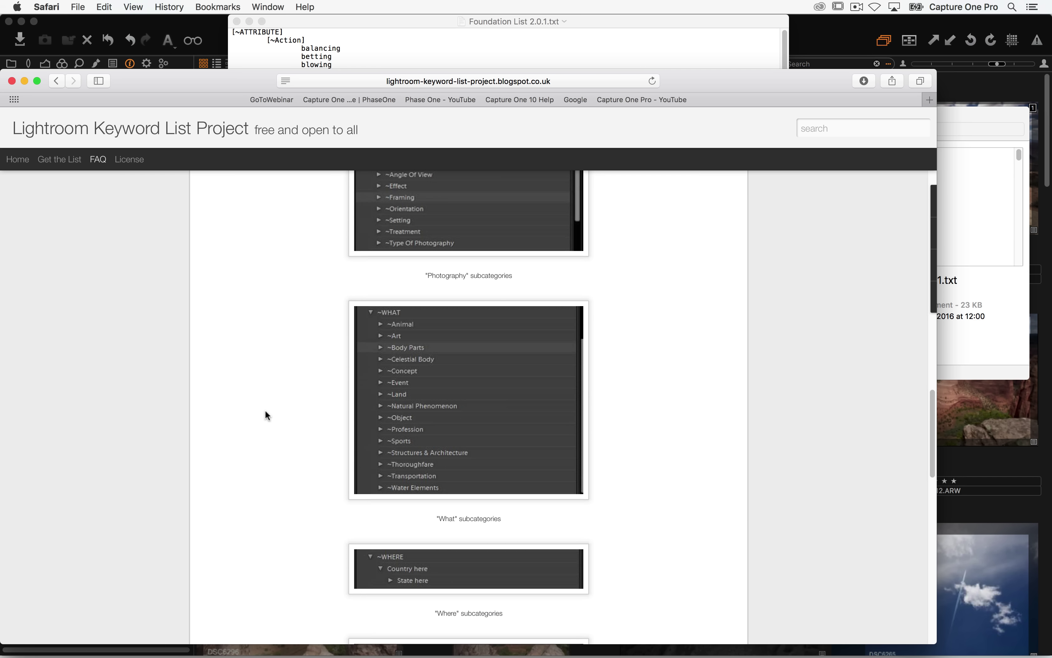
{"action": "scroll", "coordinate": [267, 411], "scroll_direction": "down", "scroll_amount": 12}
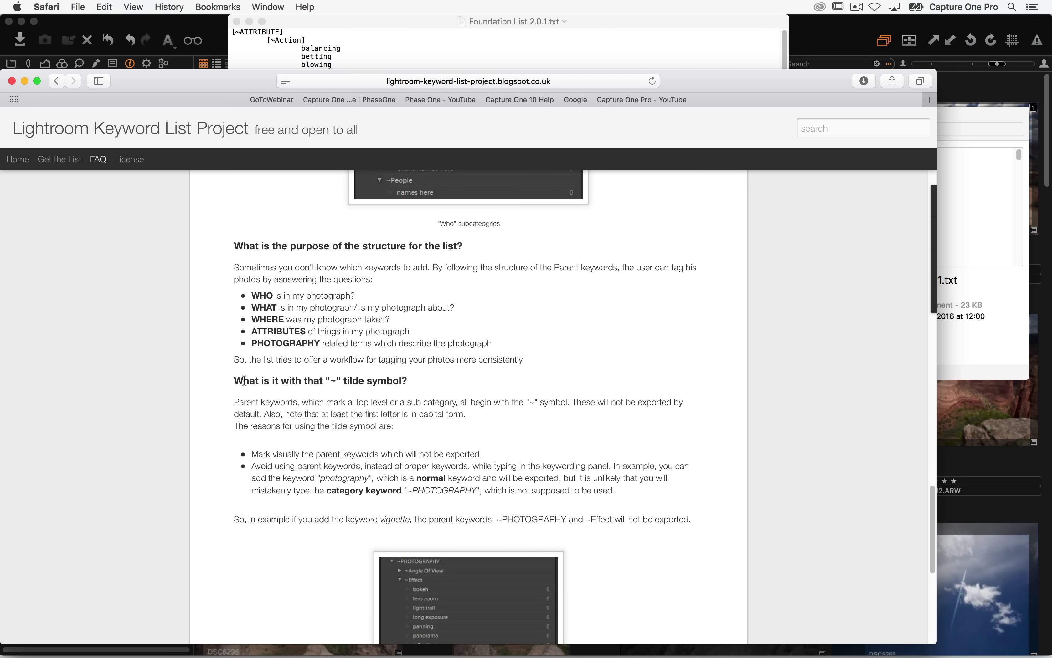
{"action": "left_click_drag", "start_coordinate": [235, 381], "coordinate": [443, 414]}
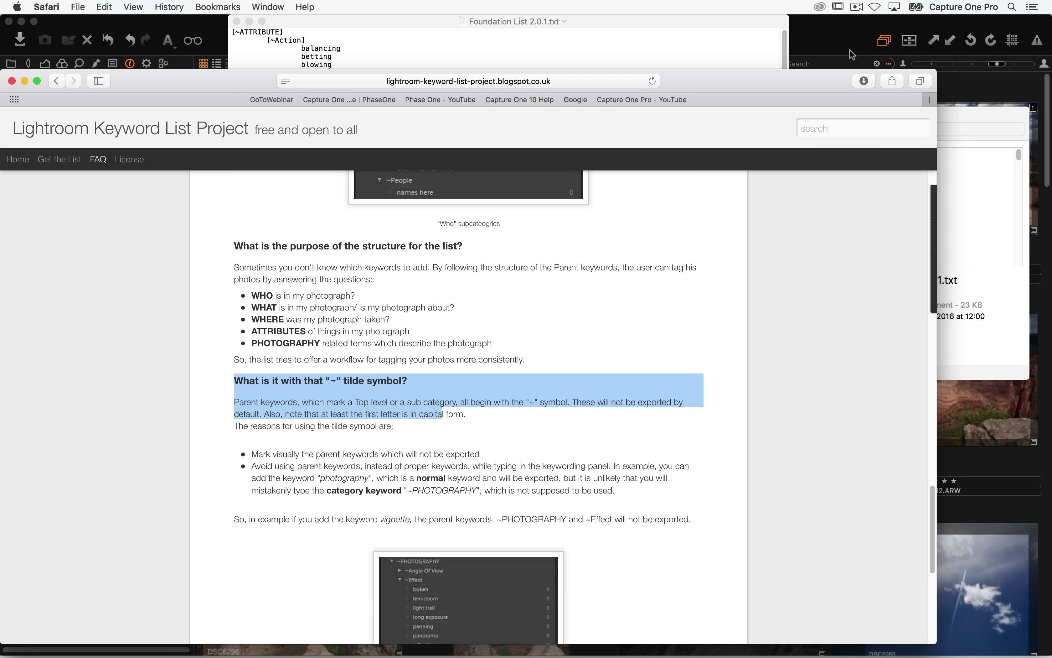
{"action": "key", "text": "super+Tab"}
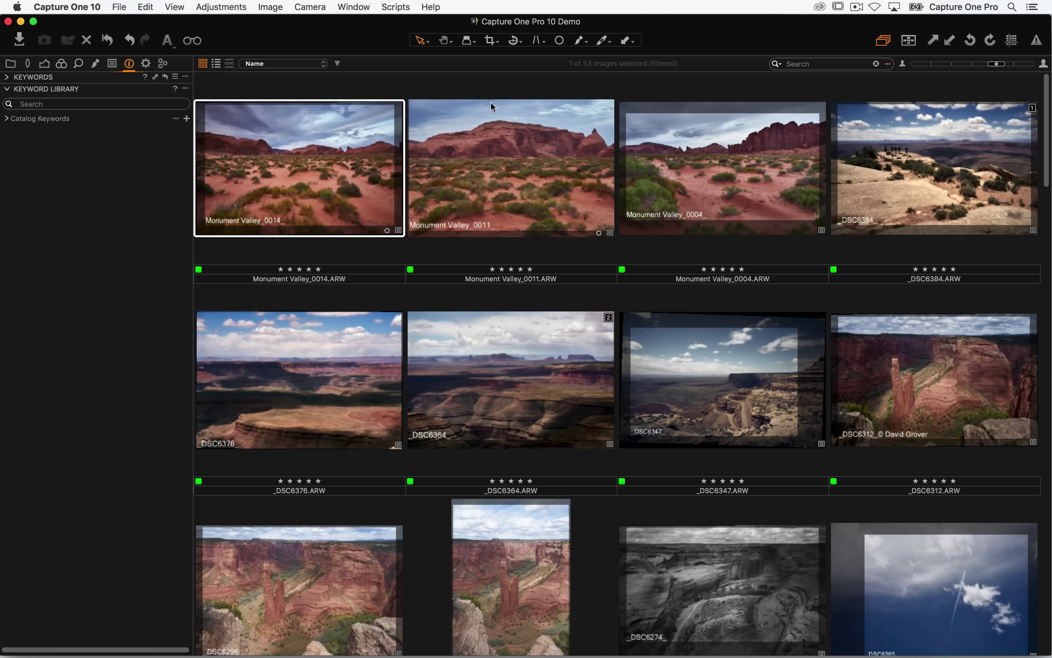
- Create a keyword library from Foundation List 2.0.1.txt in the Capture One Assets > Keyword List folder
{"action": "left_click", "coordinate": [176, 121]}
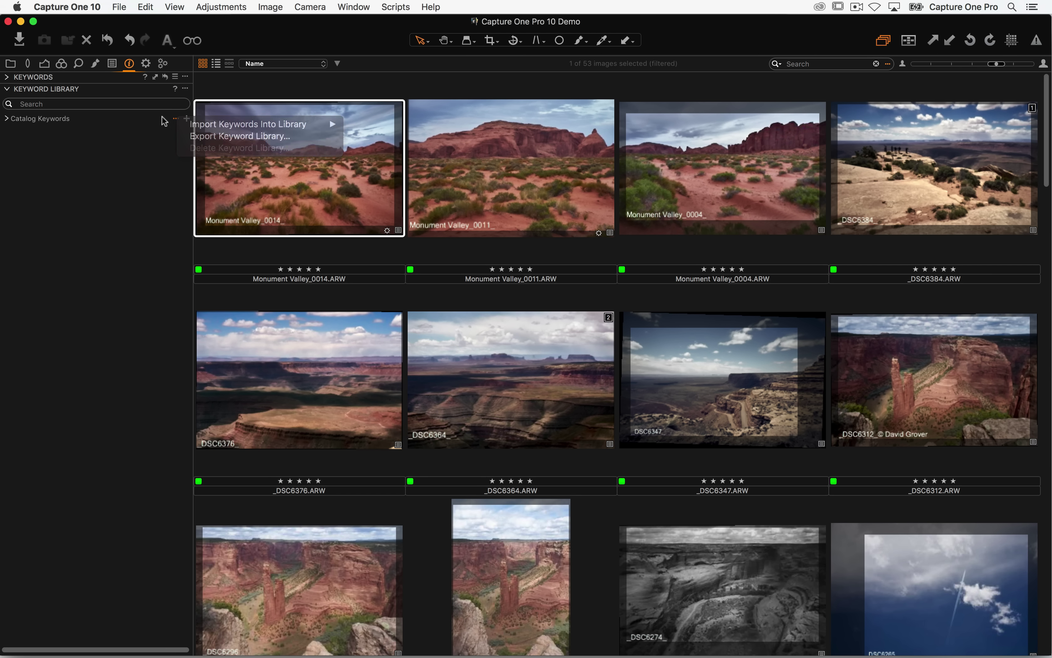
{"action": "left_click", "coordinate": [186, 89]}
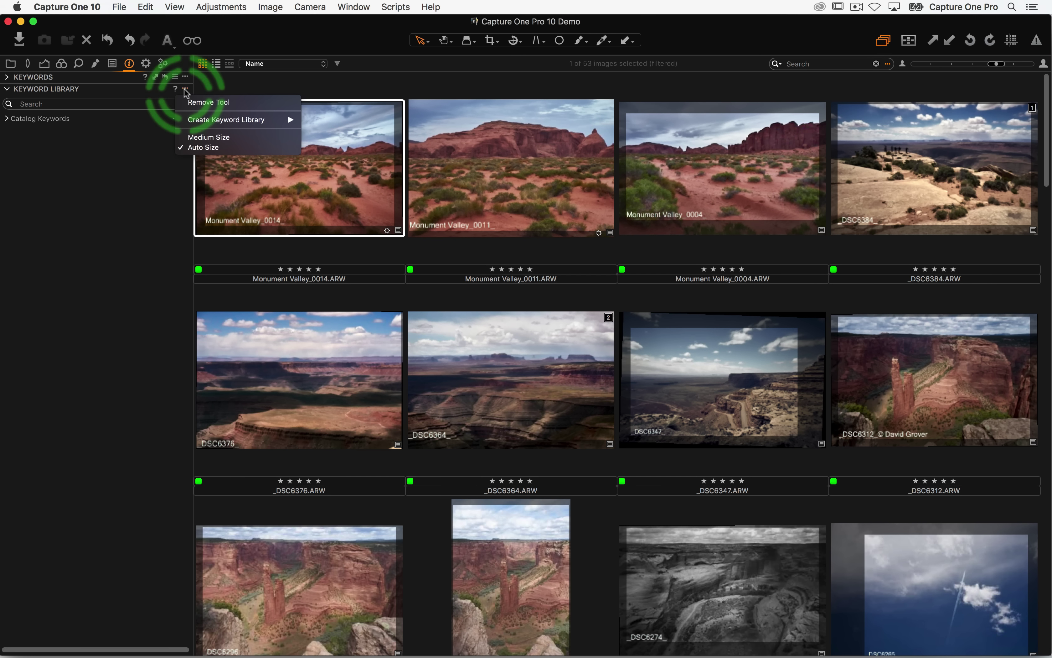
{"action": "mouse_move", "coordinate": [192, 122]}
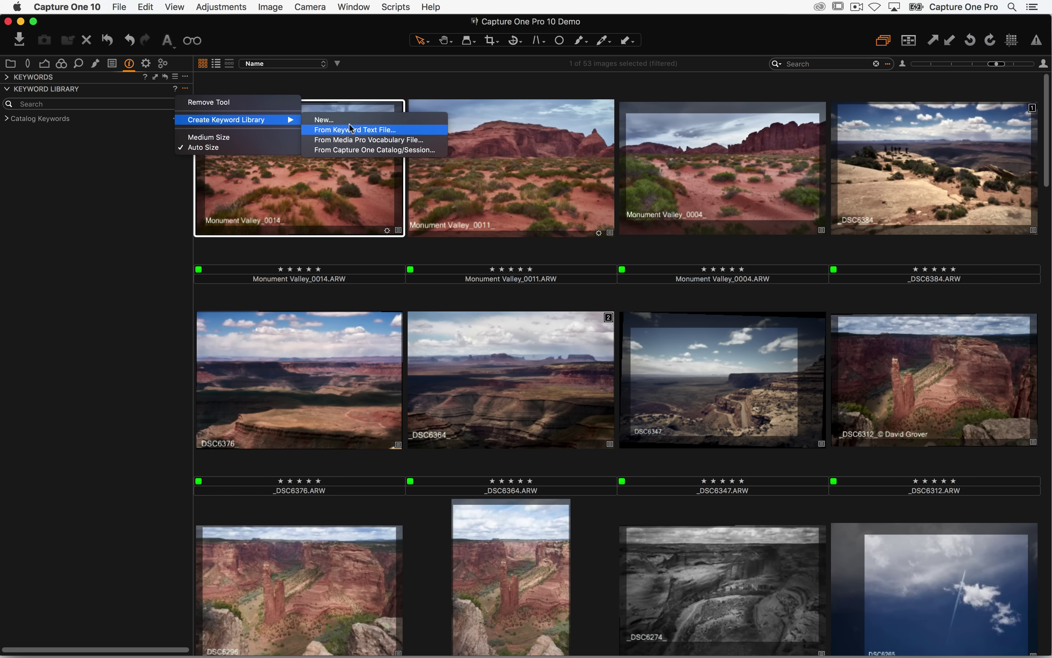
{"action": "left_click", "coordinate": [399, 130]}
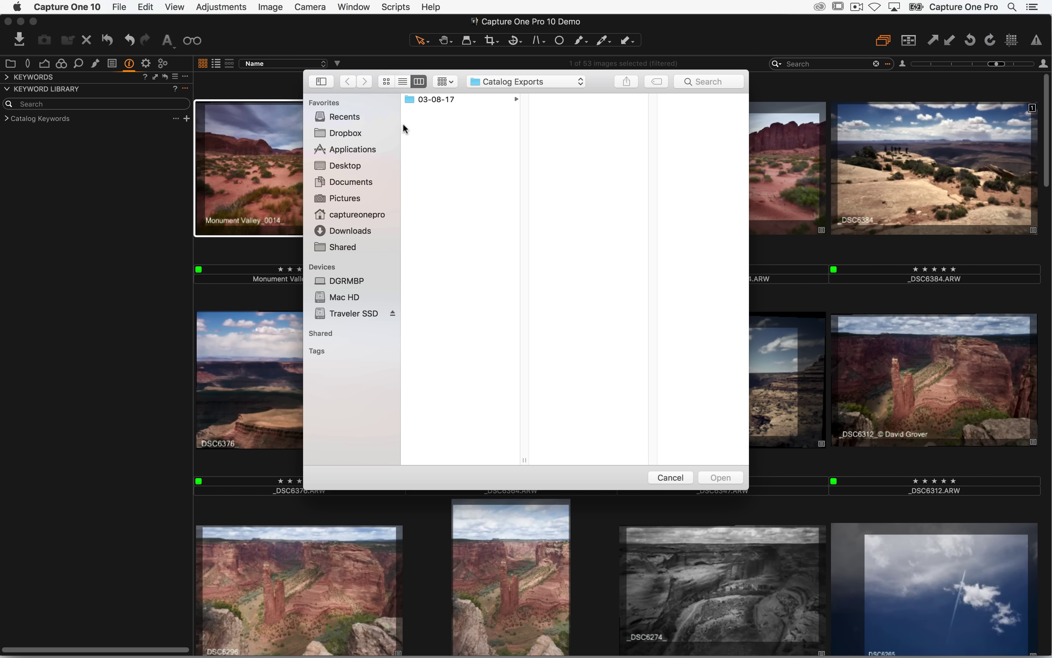
{"action": "left_click", "coordinate": [351, 250]}
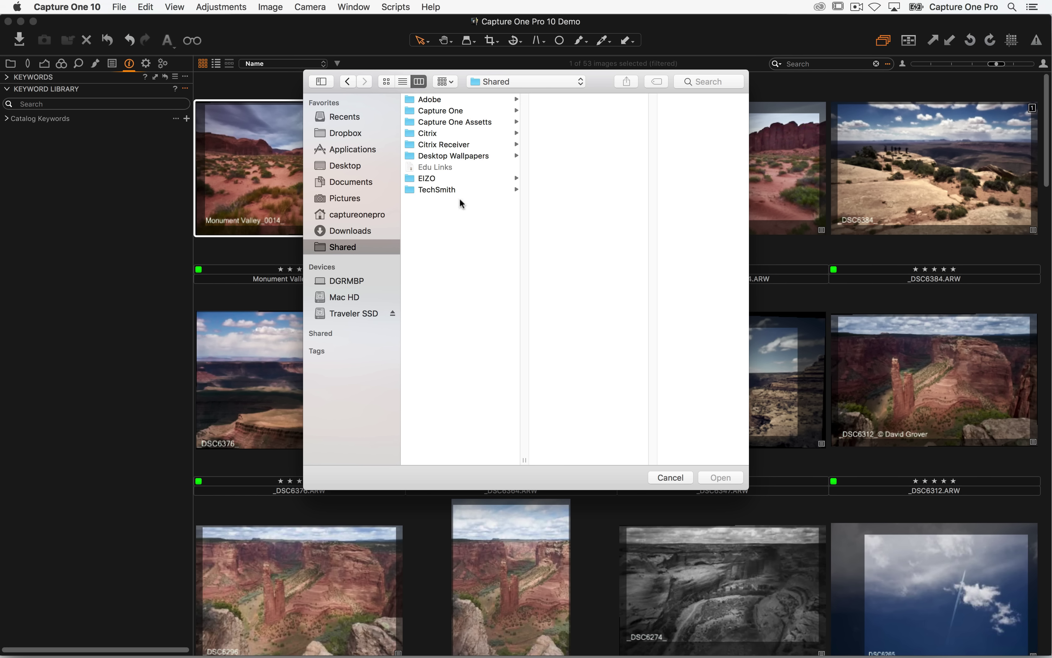
{"action": "left_click", "coordinate": [487, 123]}
{"action": "left_click", "coordinate": [606, 133]}
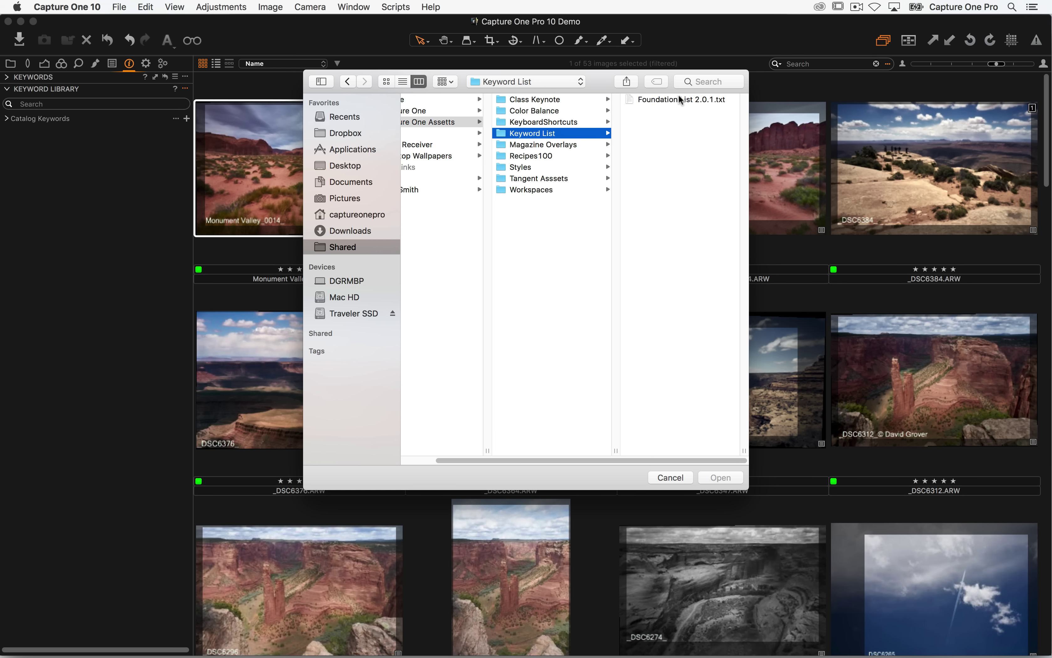
{"action": "left_click", "coordinate": [679, 99]}
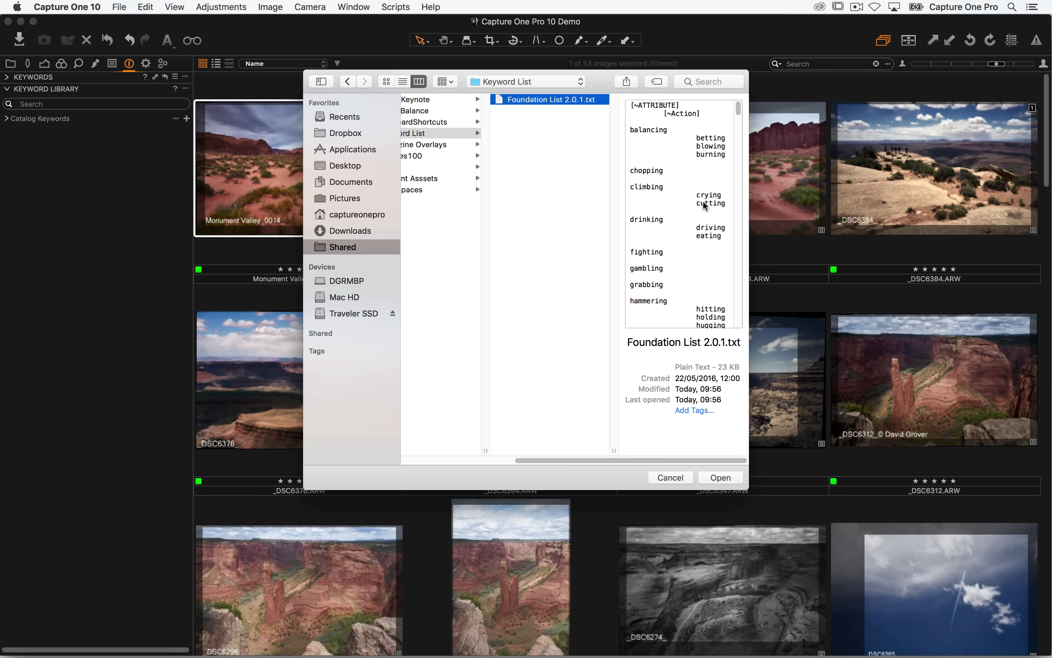
{"action": "left_click", "coordinate": [721, 477]}
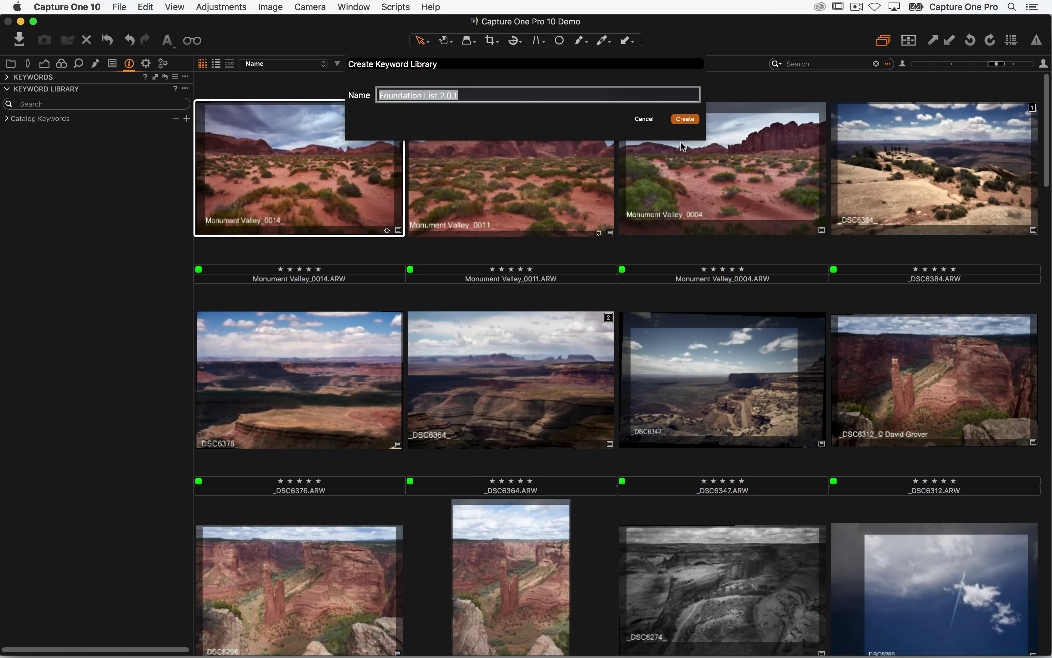
{"action": "left_click", "coordinate": [687, 119]}
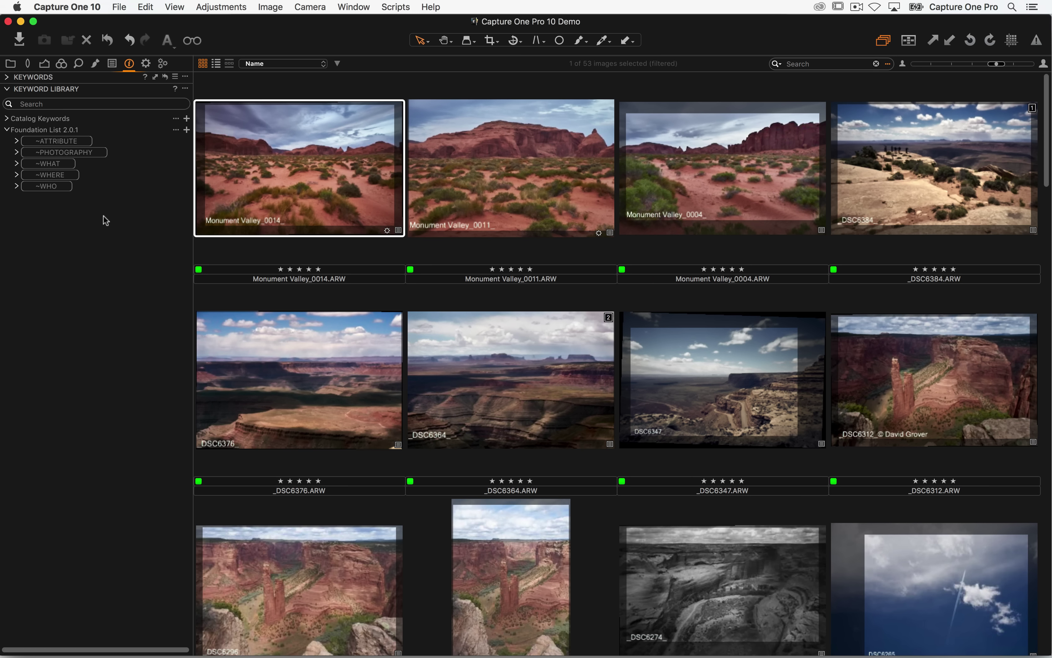
- Expand ~PHOTOGRAPHY, show the Keywords tool, and test autocomplete with PHOTO before clearing it
{"action": "left_click", "coordinate": [17, 153]}
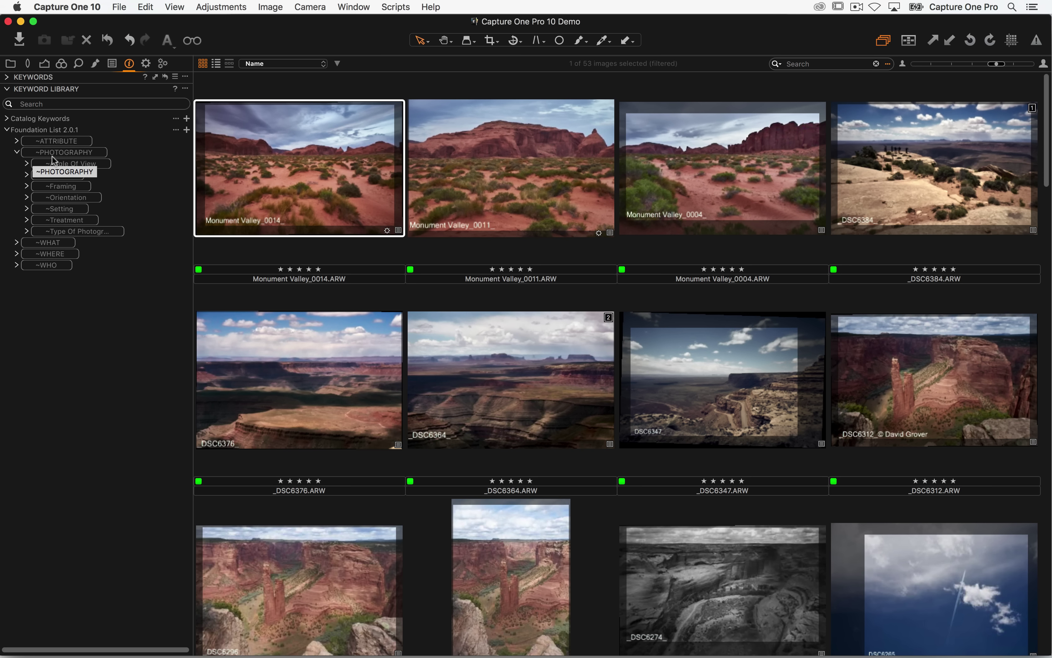
{"action": "left_click", "coordinate": [11, 81]}
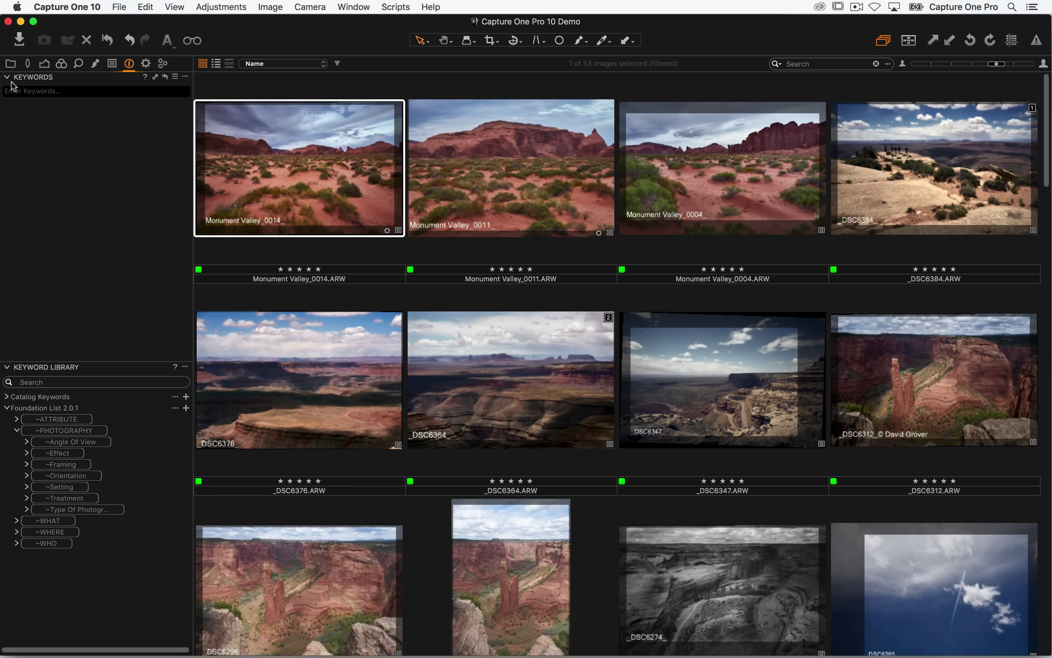
{"action": "left_click", "coordinate": [28, 91]}
{"action": "type", "text": "PHOTO"}
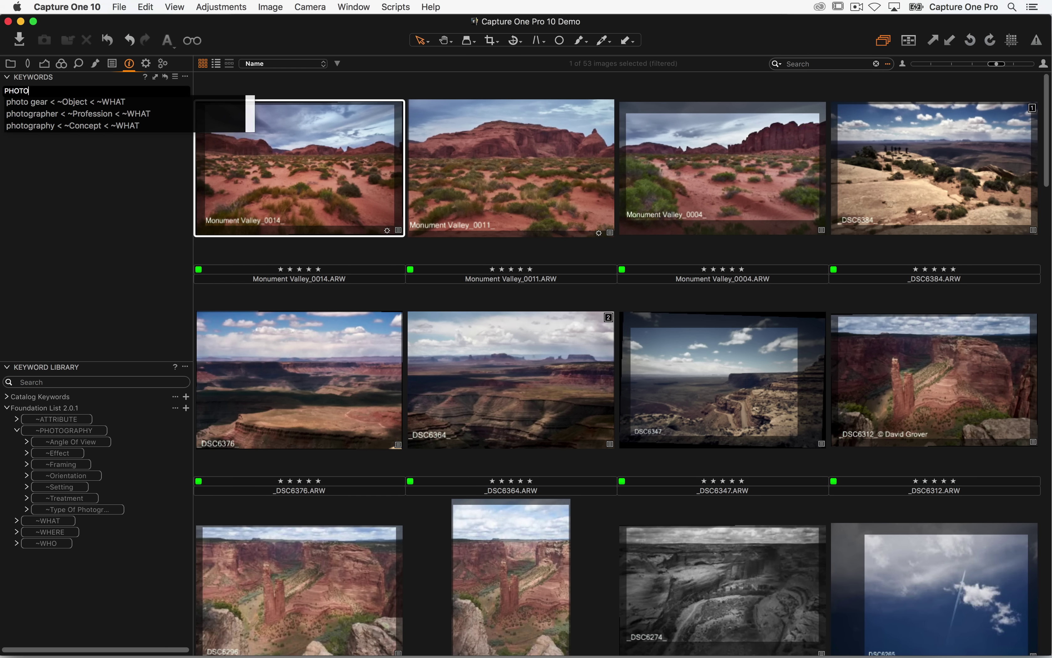
{"action": "key", "text": "Down"}
{"action": "key", "text": "Down"}
{"action": "key", "text": "Down"}
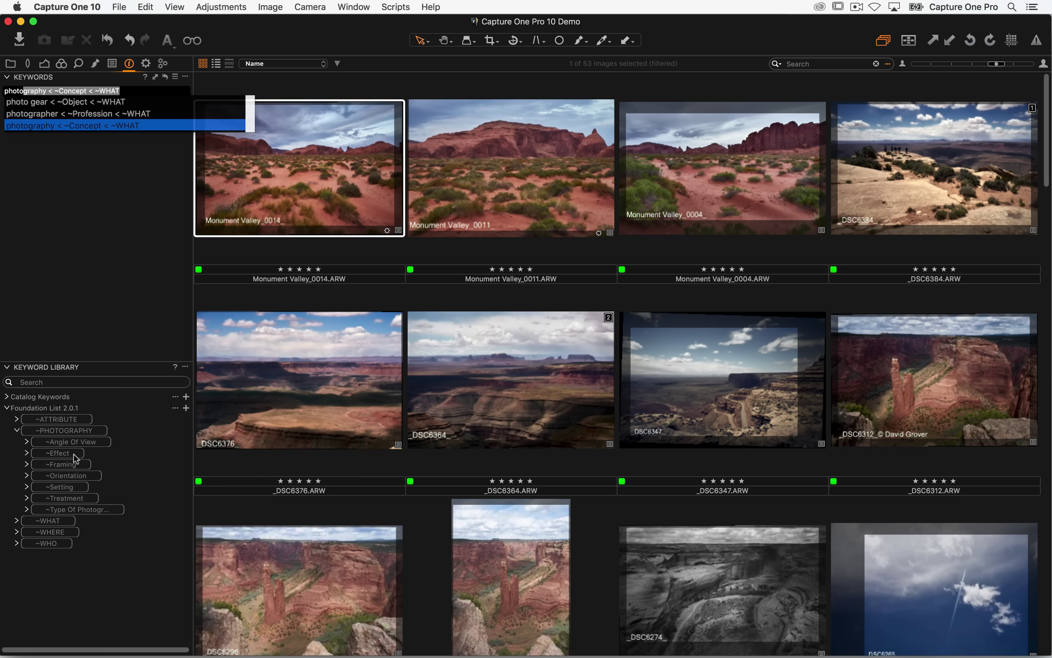
{"action": "key", "text": "BackSpace"}
{"action": "key", "text": "BackSpace"}
{"action": "key", "text": "BackSpace"}
{"action": "key", "text": "BackSpace"}
{"action": "key", "text": "BackSpace"}
{"action": "key", "text": "BackSpace"}
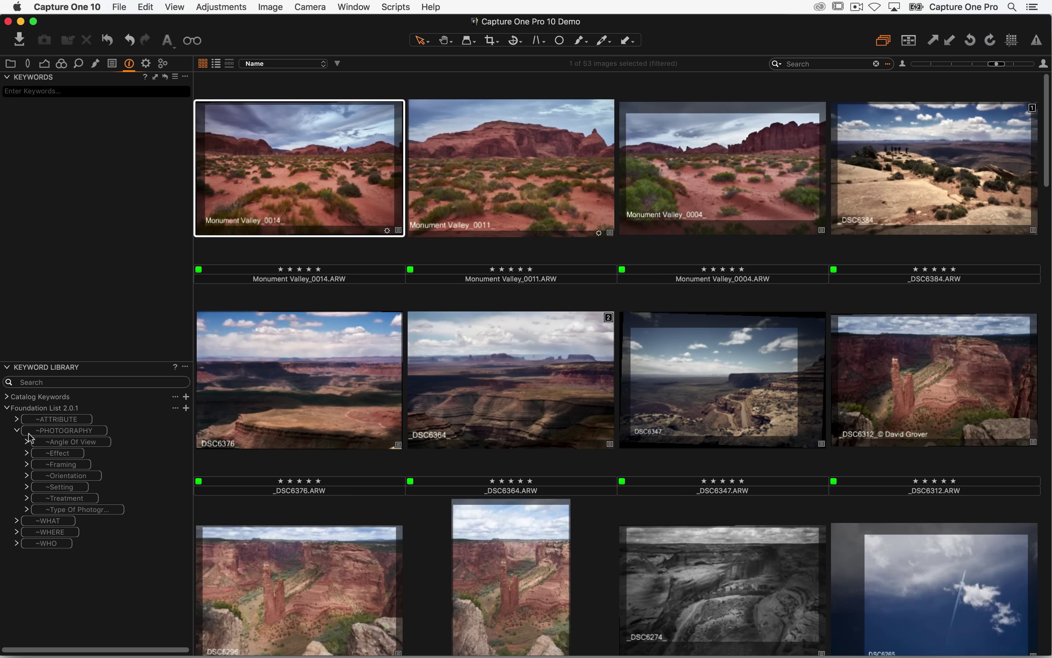
- Expand and collapse ~ATTRIBUTE, ~PHOTOGRAPHY, ~WHAT and ~WHERE to browse the top-level groups
{"action": "left_click", "coordinate": [16, 430]}
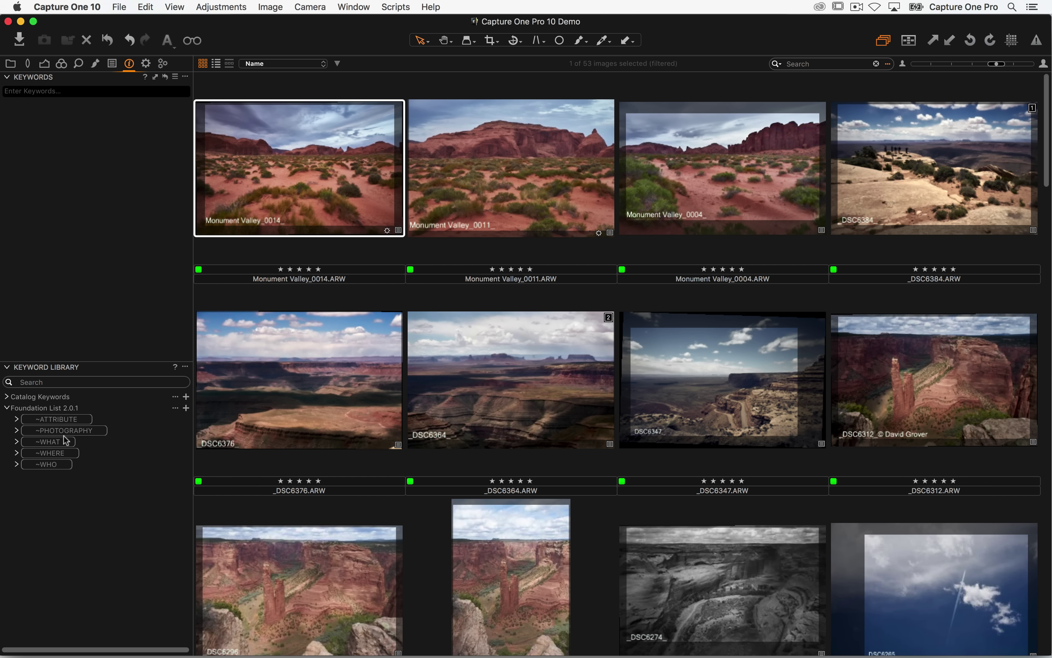
{"action": "left_click", "coordinate": [46, 419]}
{"action": "left_click", "coordinate": [16, 419]}
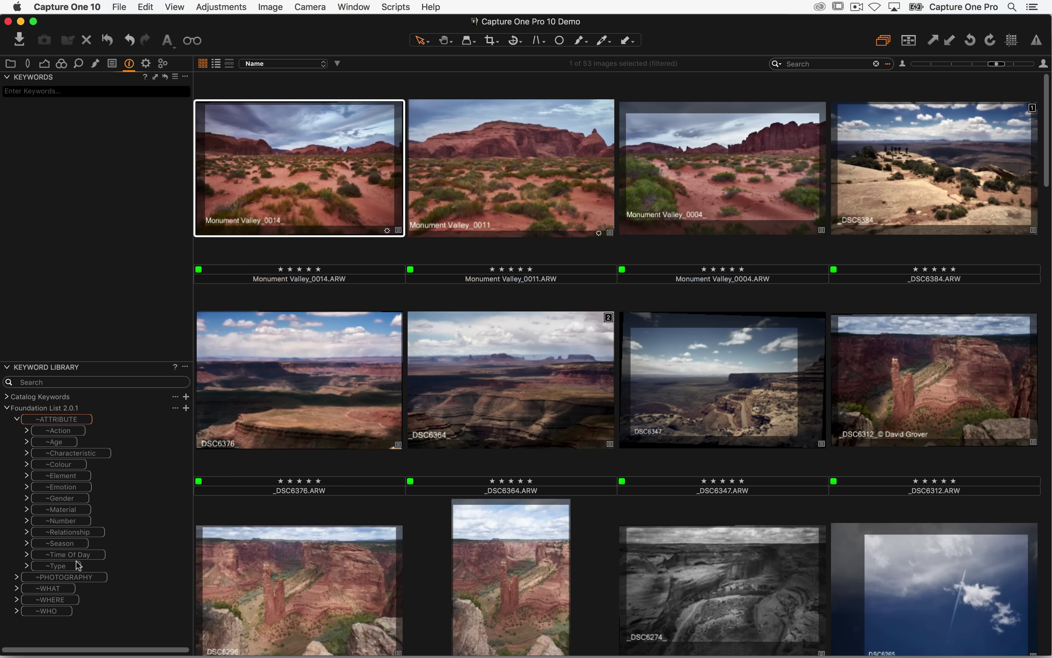
{"action": "left_click", "coordinate": [17, 420]}
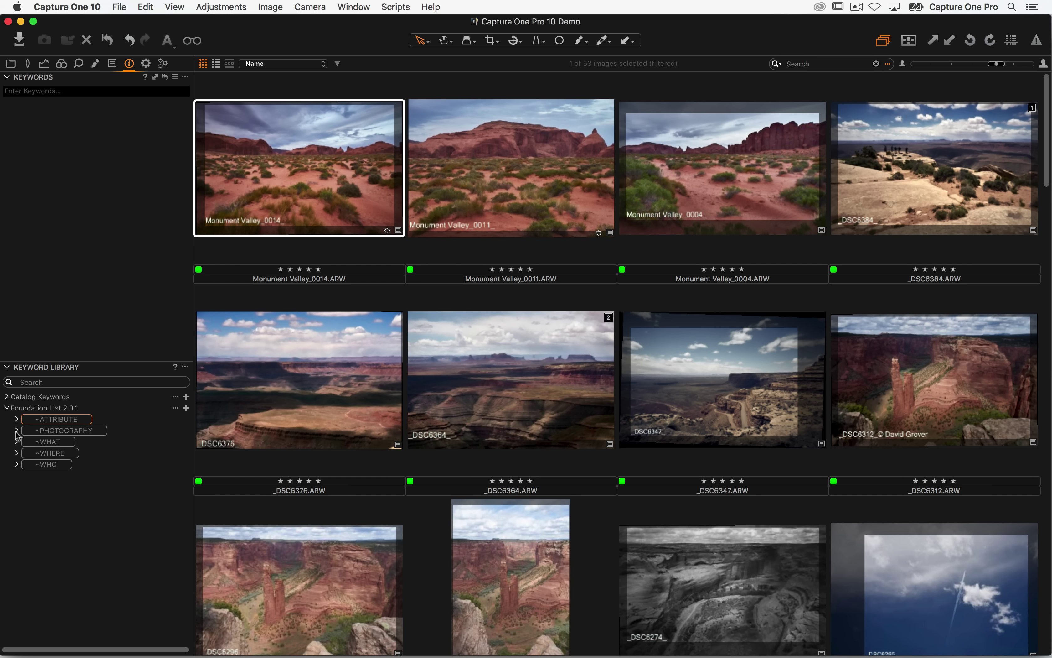
{"action": "left_click", "coordinate": [17, 430]}
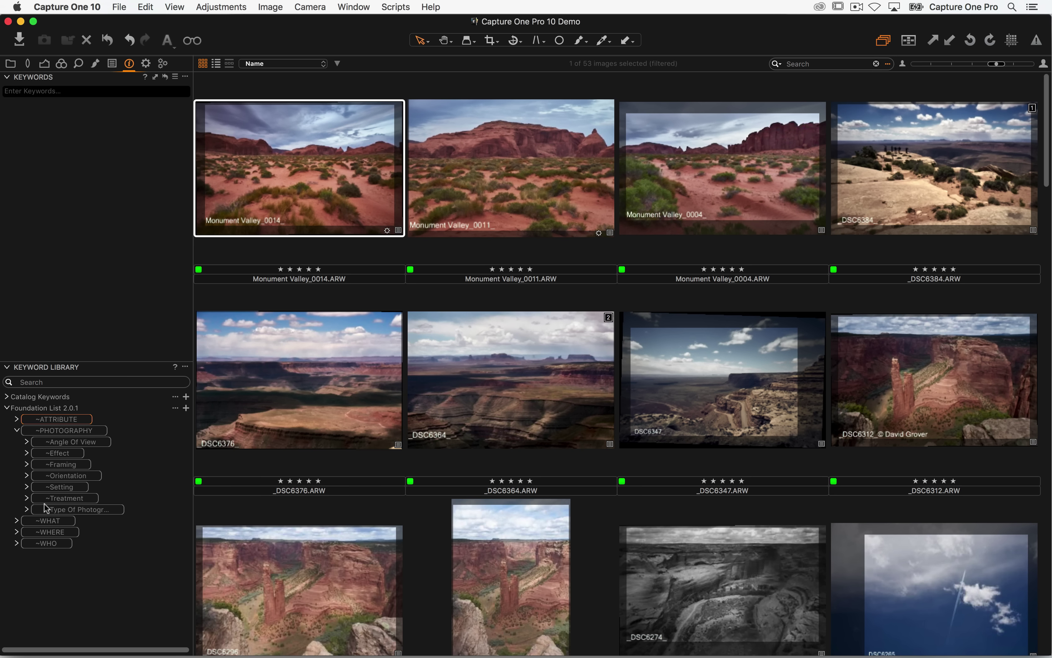
{"action": "left_click", "coordinate": [17, 431]}
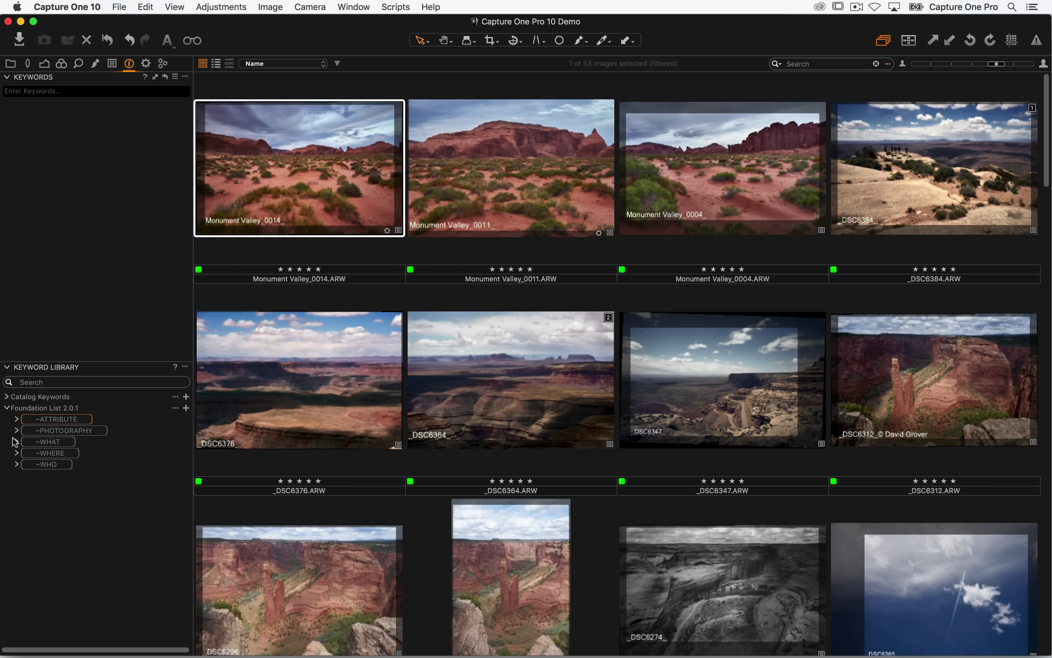
{"action": "left_click", "coordinate": [17, 442]}
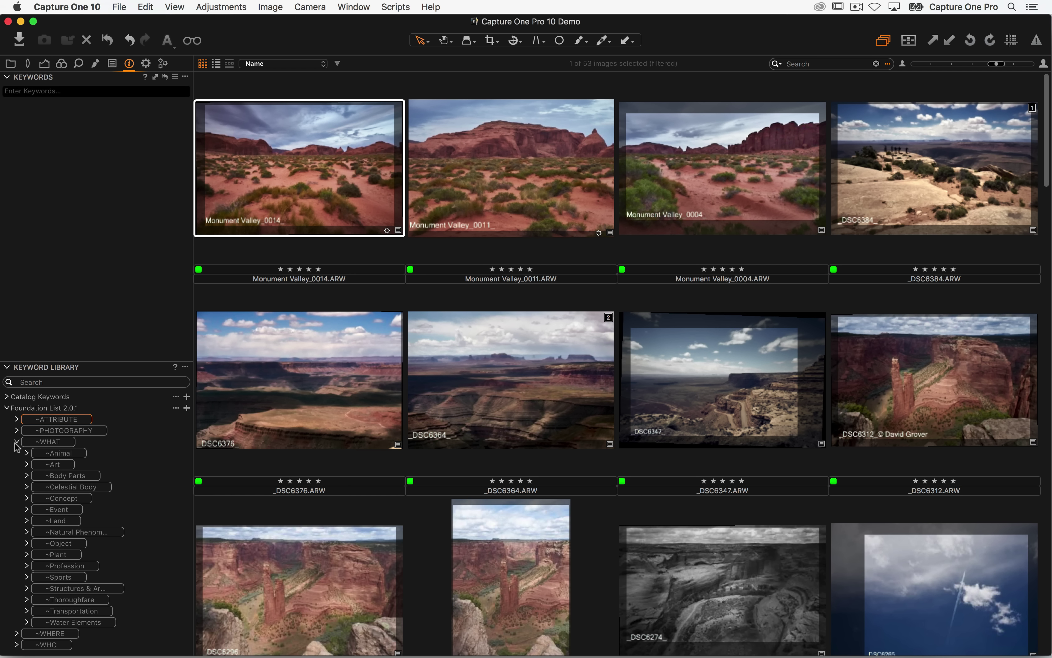
{"action": "left_click", "coordinate": [18, 442]}
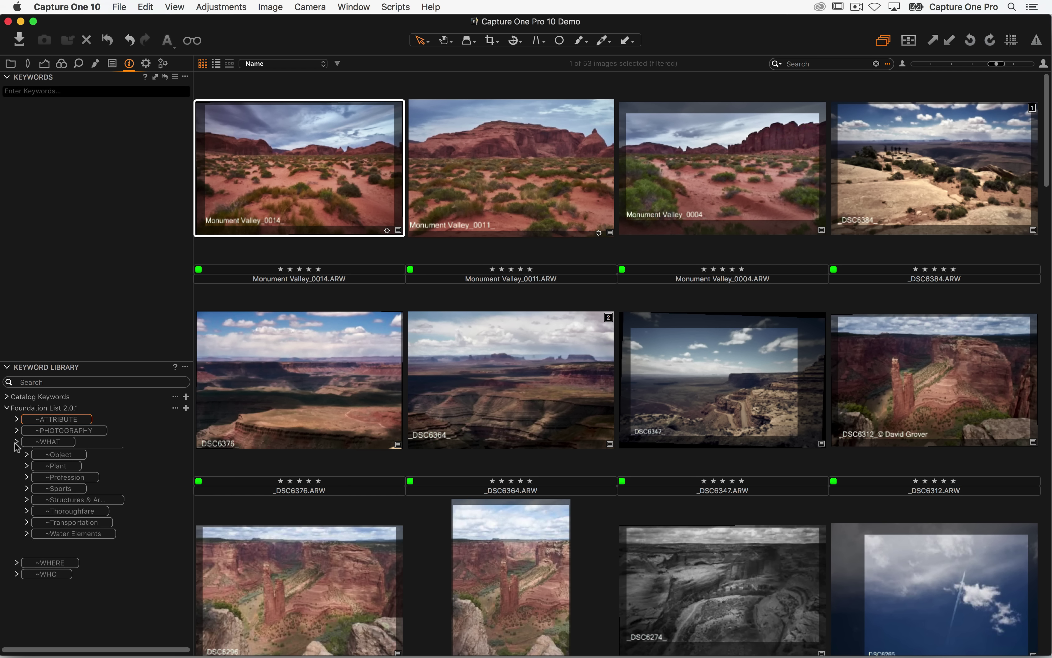
{"action": "left_click", "coordinate": [18, 452]}
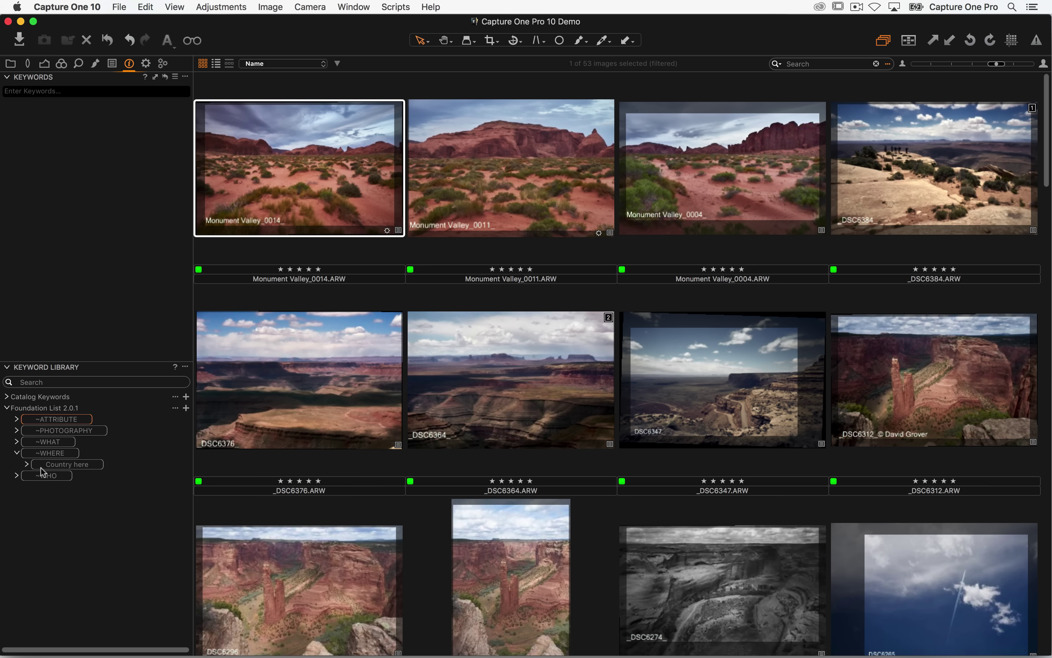
{"action": "left_click", "coordinate": [17, 452]}
- Open ~WHO to reveal its ~Client and ~People subgroups, then return to the keyword field
{"action": "left_click", "coordinate": [17, 465]}
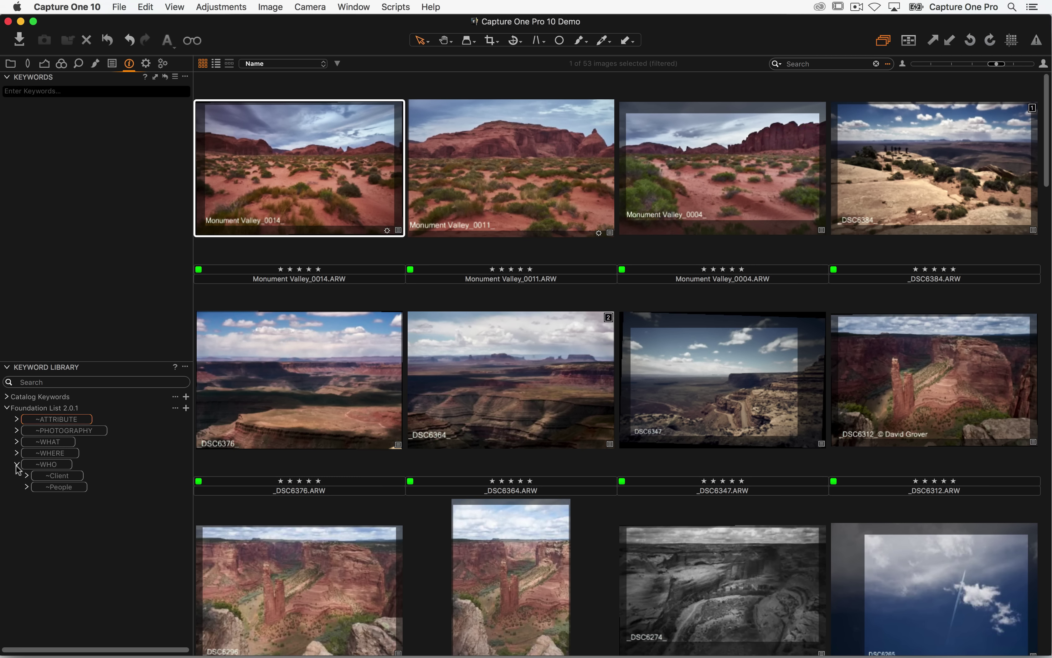
{"action": "left_click", "coordinate": [27, 476]}
{"action": "left_click", "coordinate": [27, 476]}
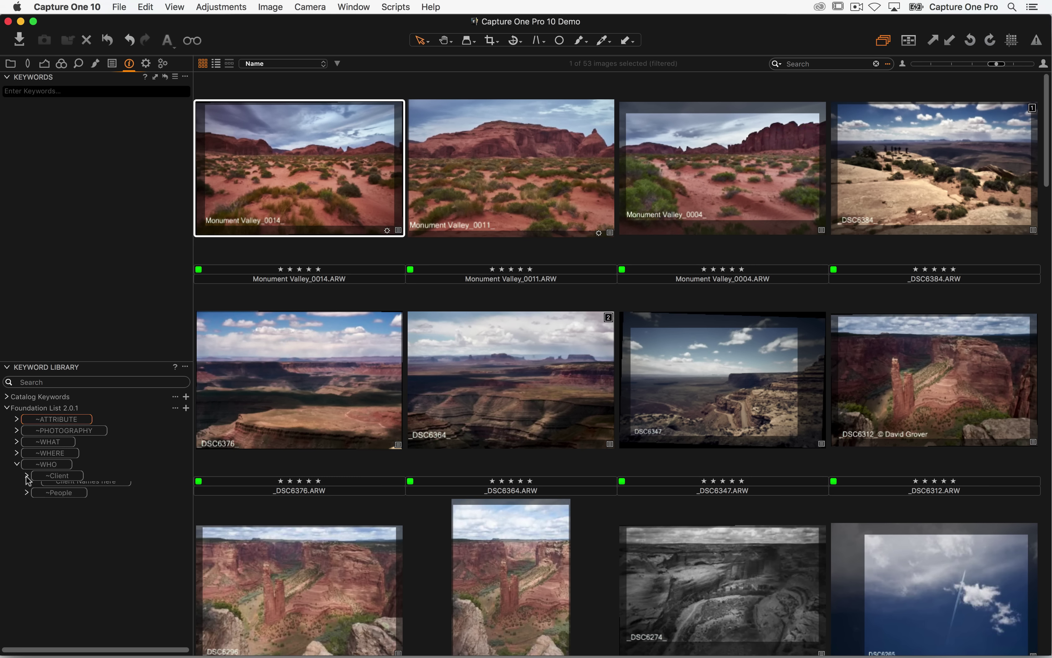
{"action": "left_click", "coordinate": [27, 487]}
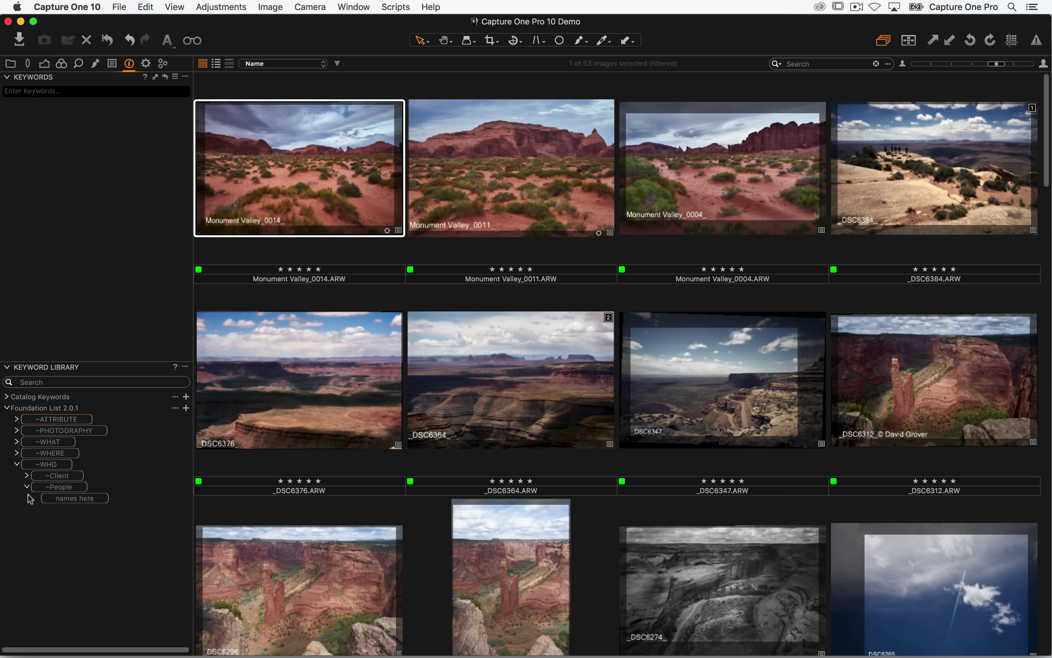
{"action": "left_click", "coordinate": [27, 487]}
{"action": "left_click", "coordinate": [90, 91]}
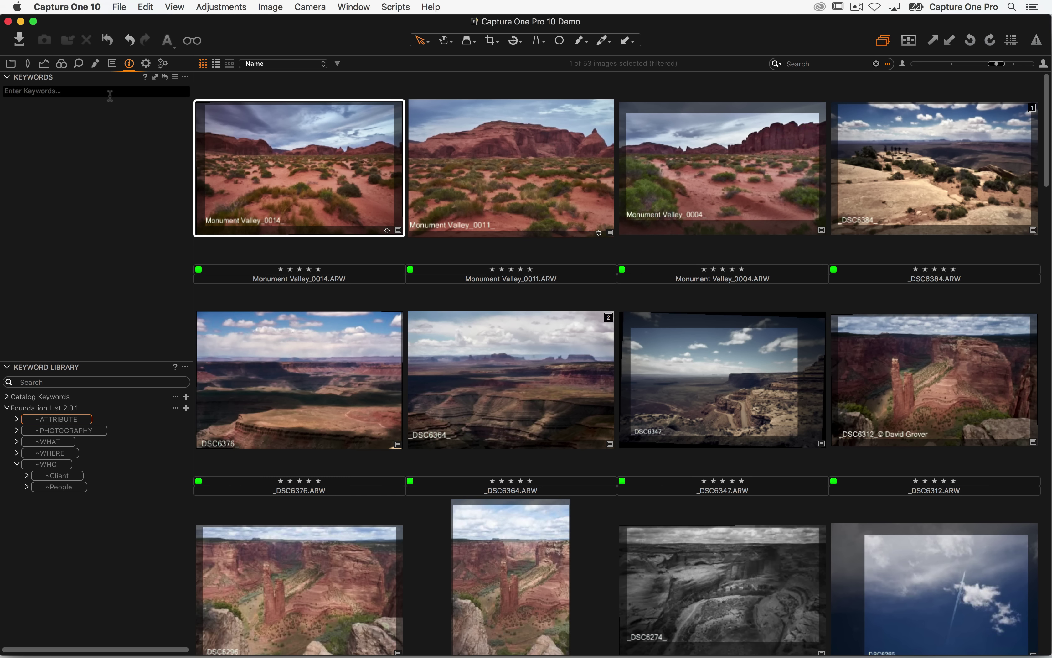
- Tag Monument Valley_0014 with the 'desert < ~Land < ~WHAT' suggestion found by typing DES
{"action": "type", "text": "DES"}
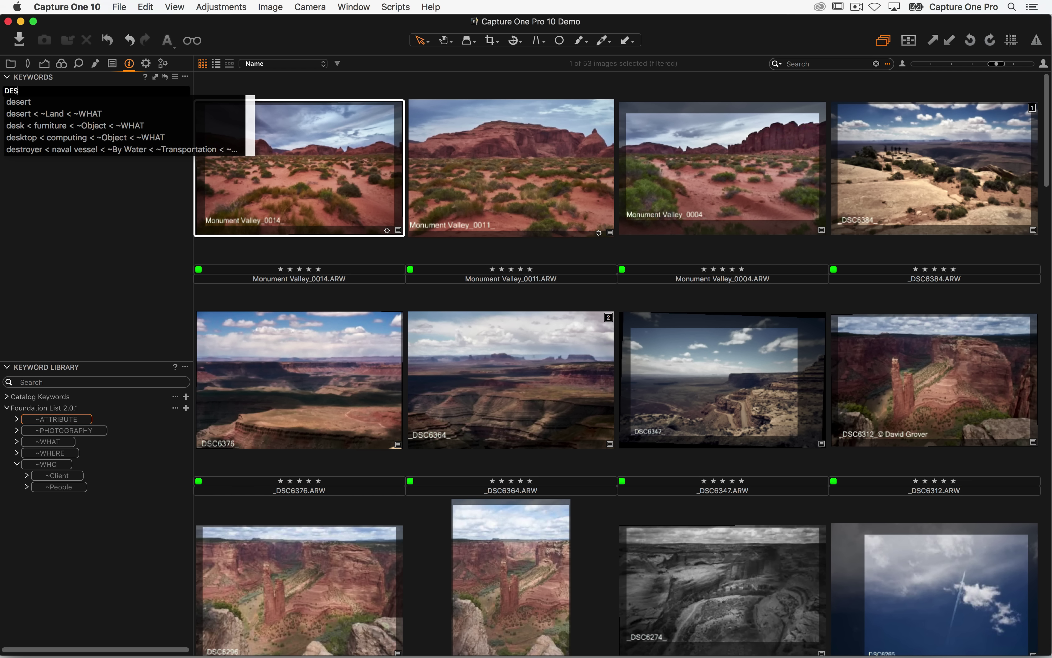
{"action": "key", "text": "Down"}
{"action": "key", "text": "Down"}
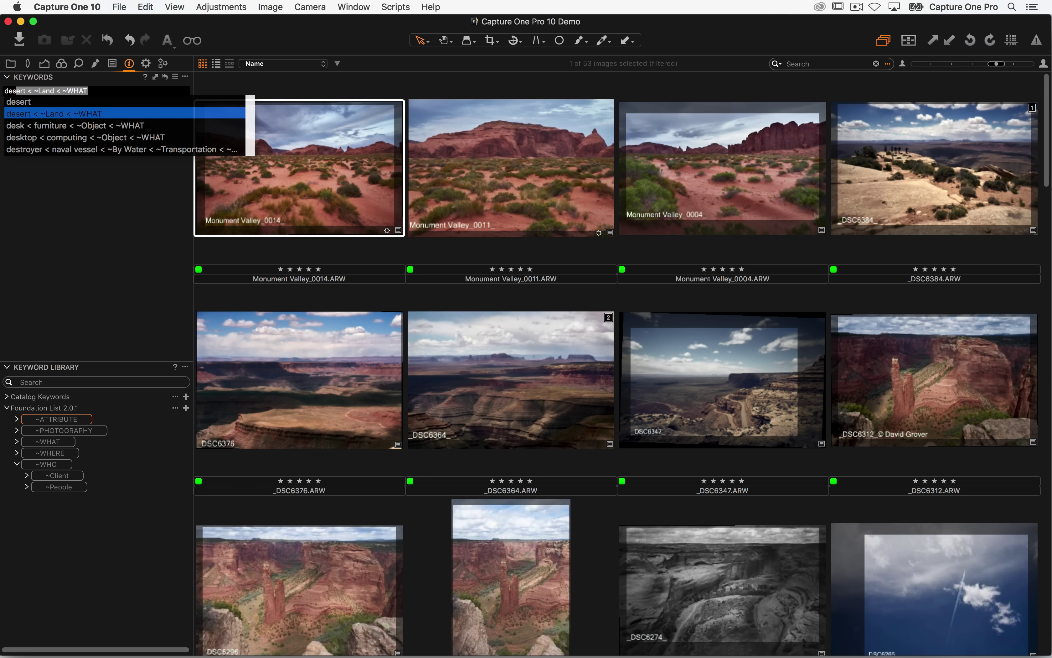
{"action": "key", "text": "Return"}
{"action": "key", "text": "Return"}
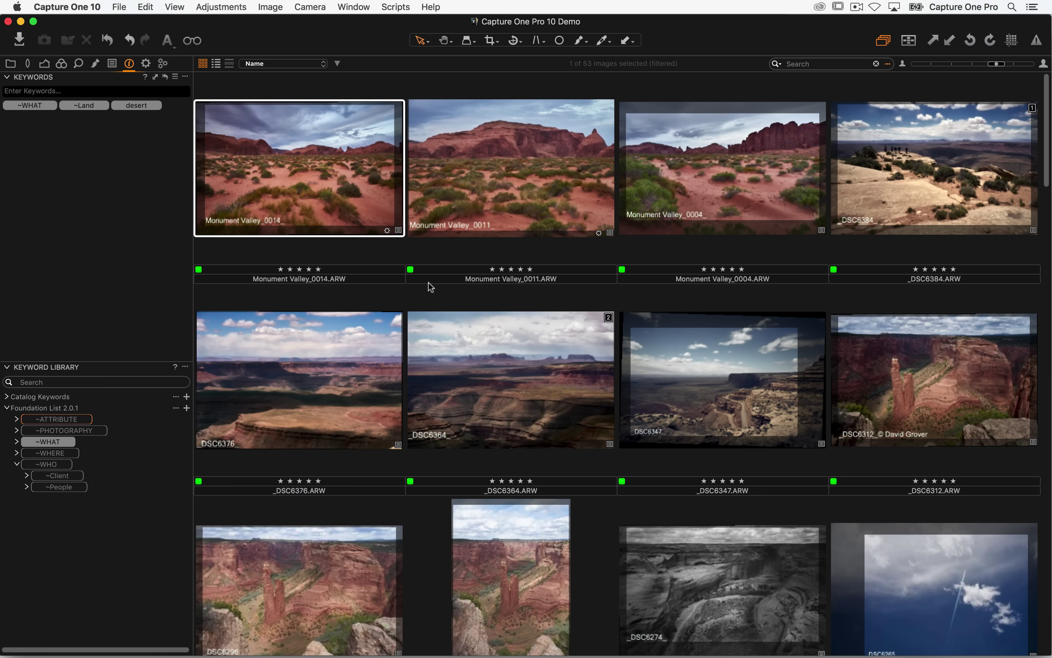
{"action": "mouse_move", "coordinate": [79, 104]}
- Extend the selection to four desert photos and tag them with landscape photography
{"action": "left_click", "coordinate": [919, 176], "text": "shift"}
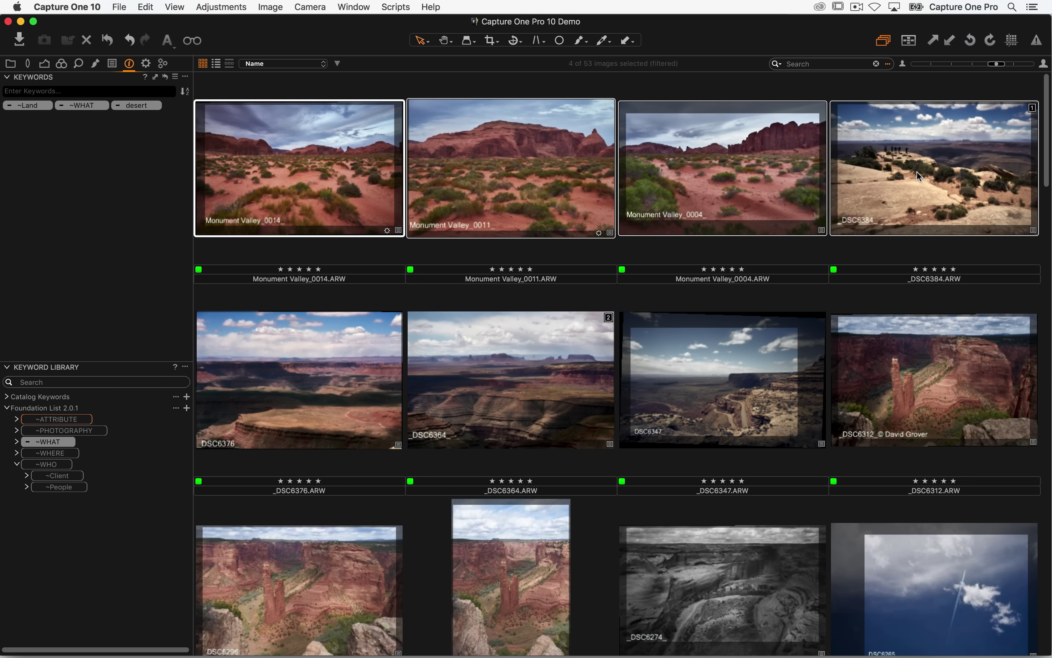
{"action": "left_click", "coordinate": [117, 106]}
{"action": "type", "text": "LAMD"}
{"action": "key", "text": "BackSpace"}
{"action": "key", "text": "BackSpace"}
{"action": "key", "text": "BackSpace"}
{"action": "key", "text": "BackSpace"}
{"action": "type", "text": "land"}
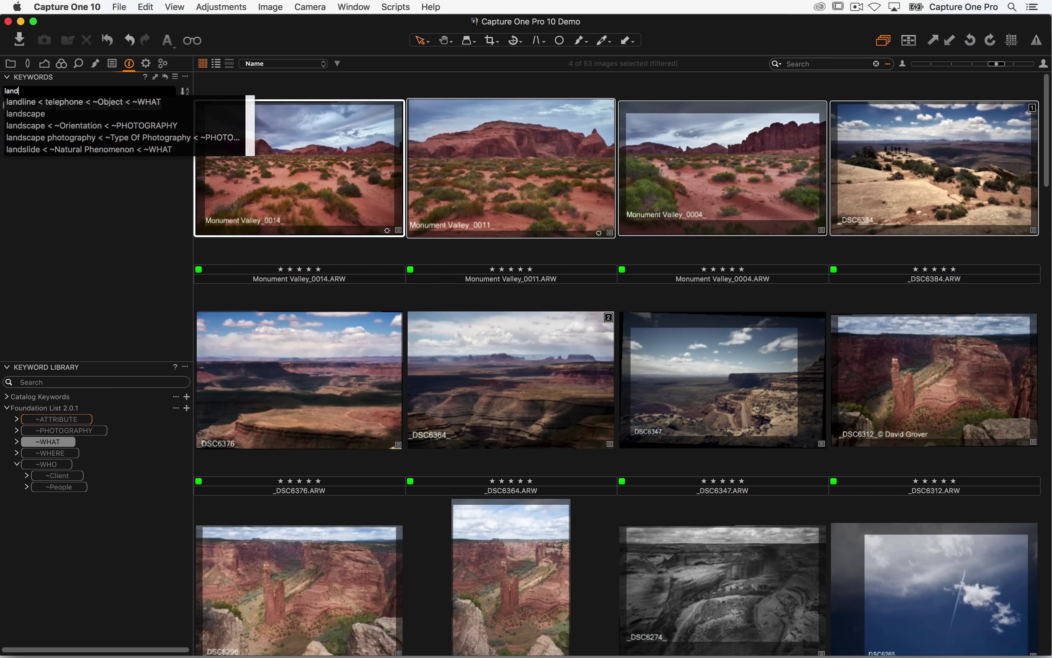
{"action": "key", "text": "Down"}
{"action": "key", "text": "Down"}
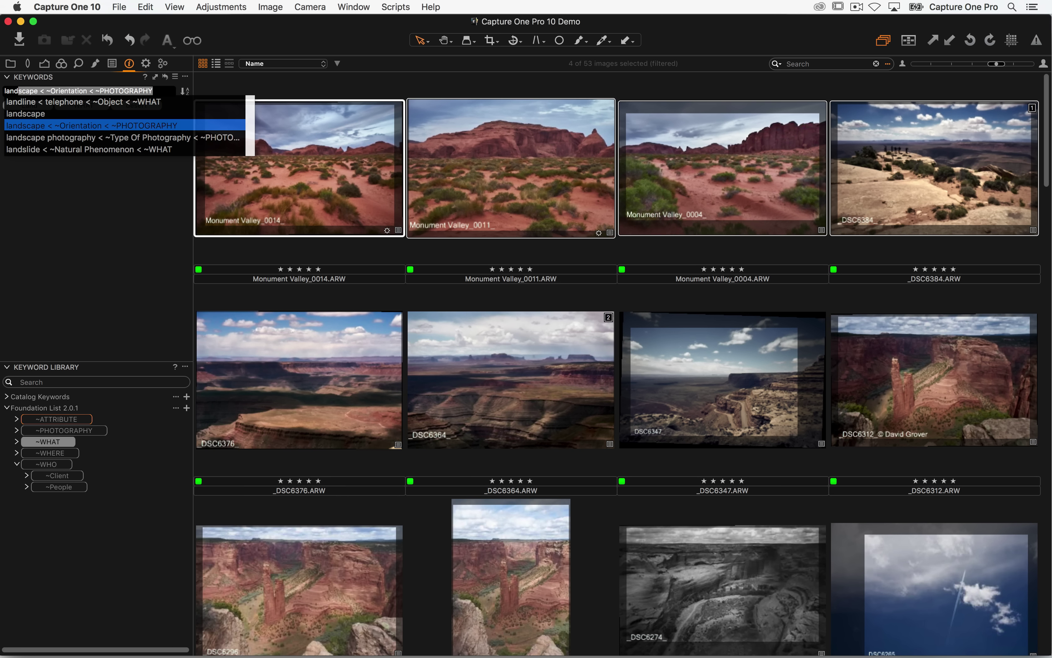
{"action": "key", "text": "Down"}
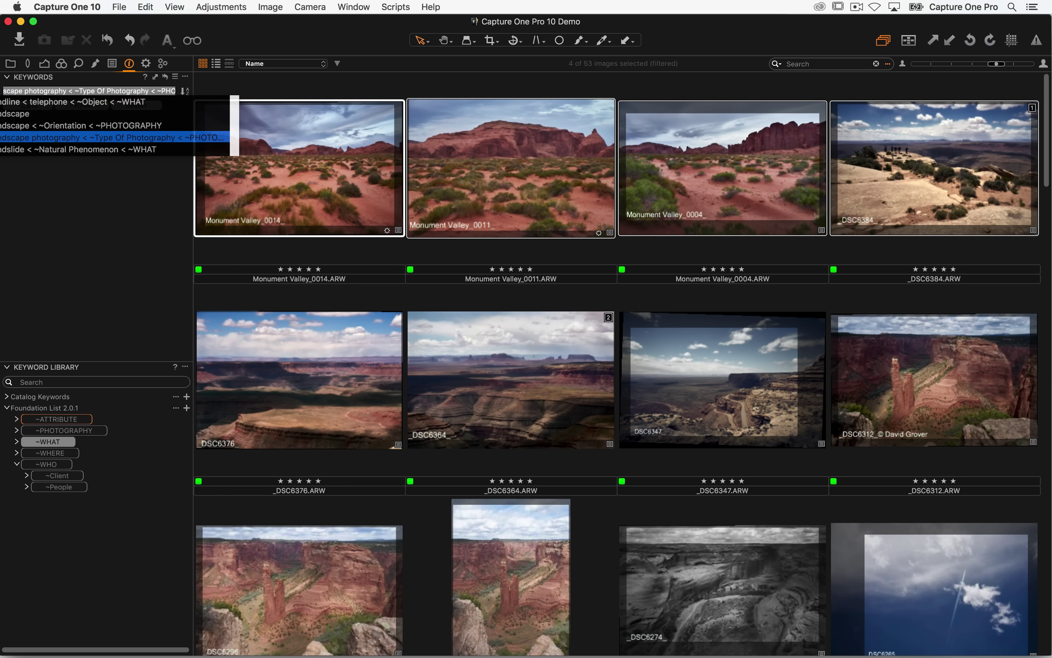
{"action": "key", "text": "Return"}
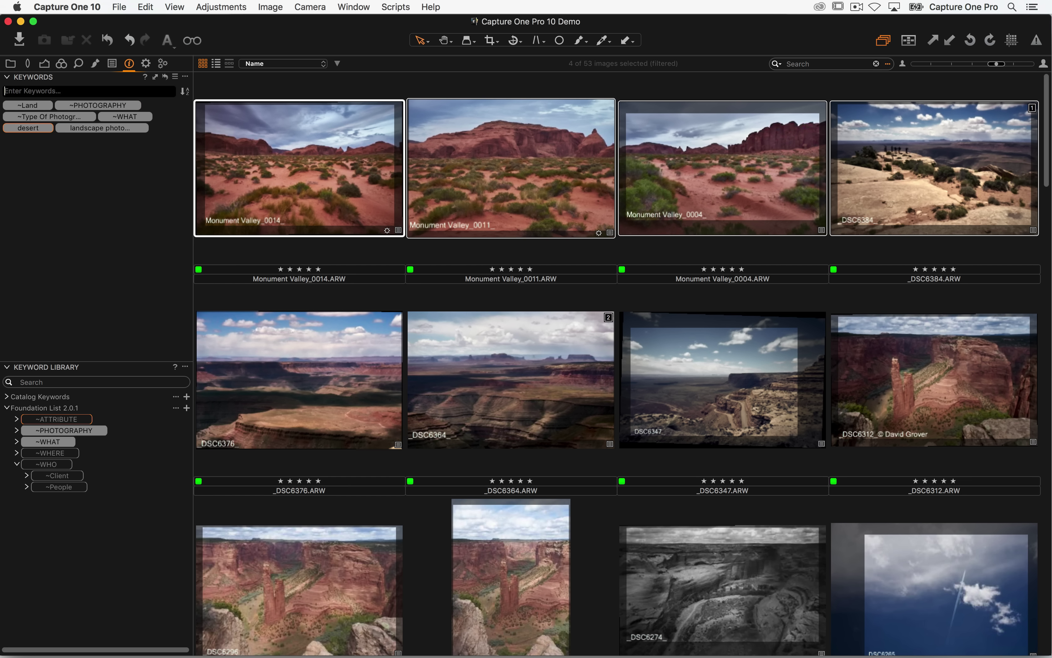
- Add the 'sky < ~Element' keyword to the selected desert photos
{"action": "type", "text": "sky"}
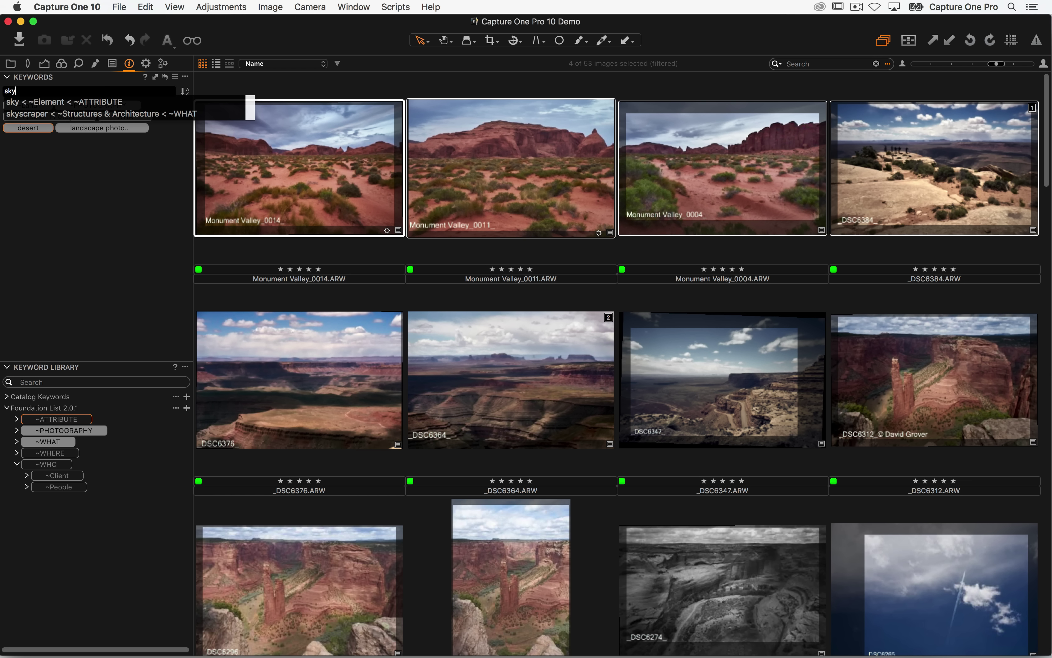
{"action": "key", "text": "Down"}
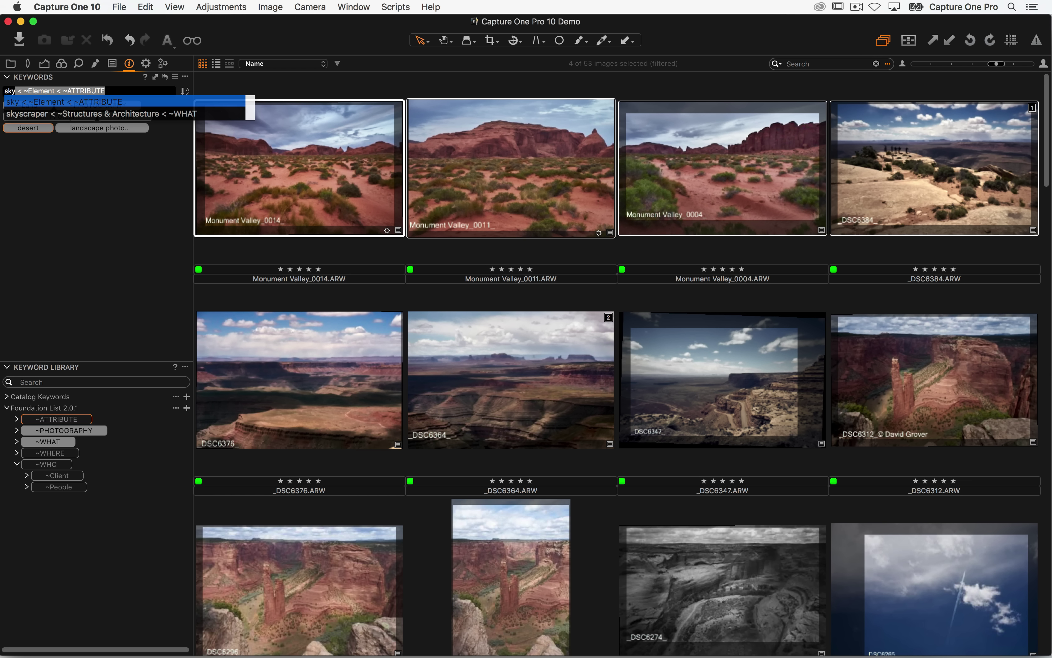
{"action": "key", "text": "Return"}
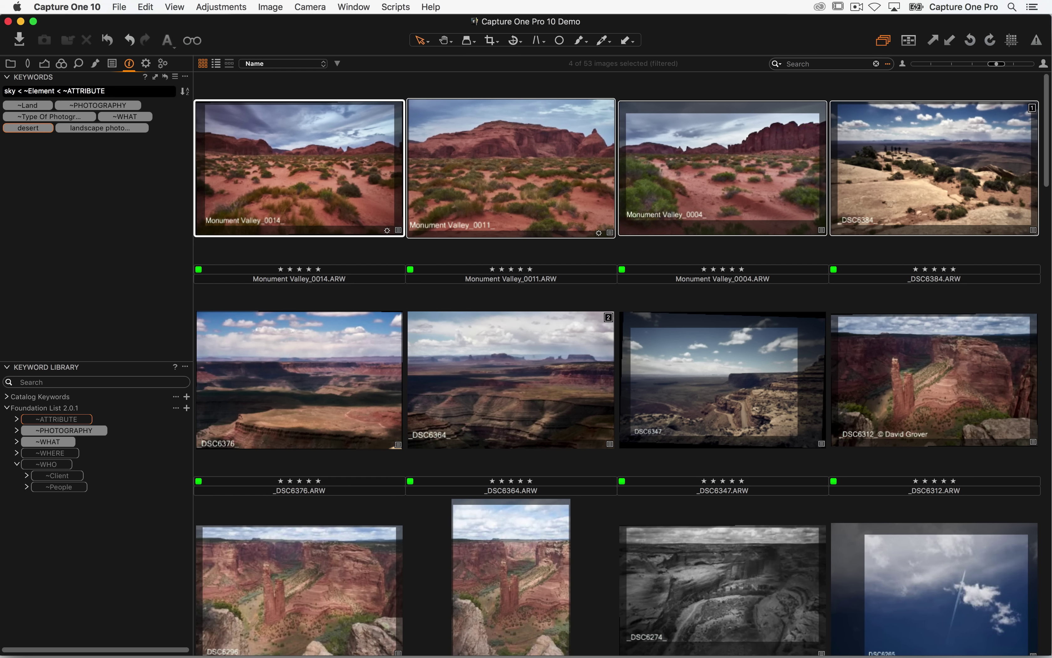
{"action": "key", "text": "Return"}
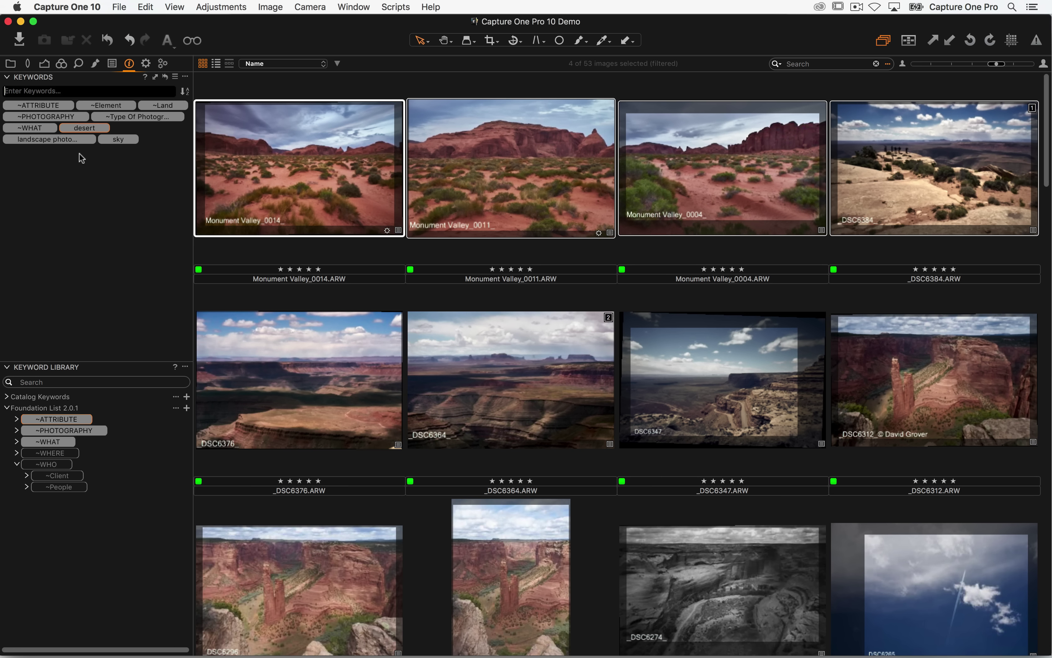
- Enter a utah keyword, then open ~WHERE in the library to view its Country children
{"action": "type", "text": "utah"}
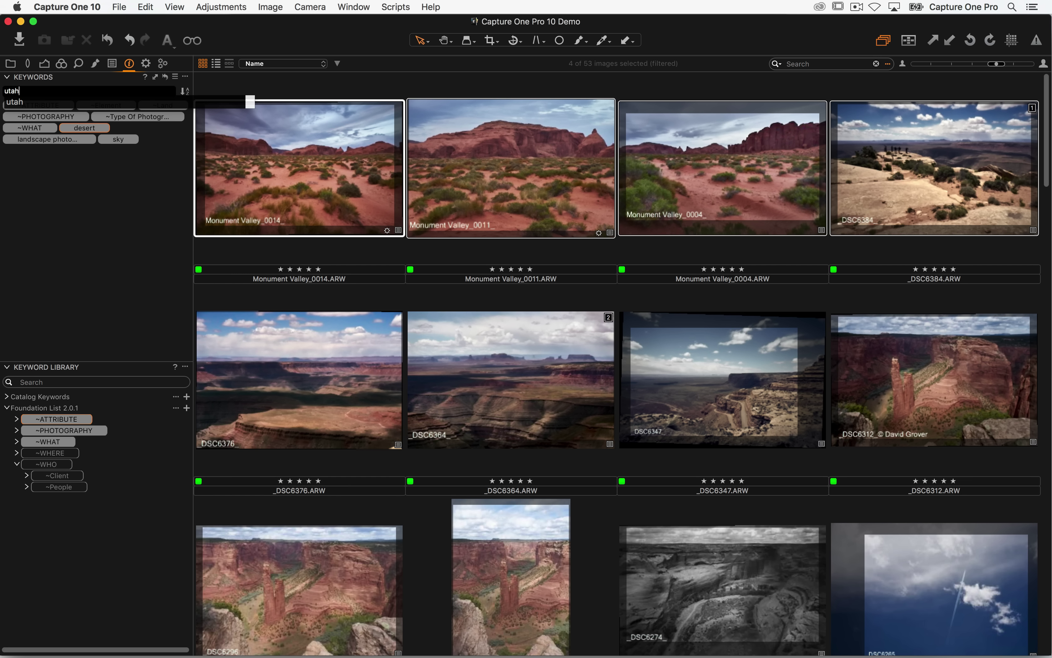
{"action": "key", "text": "Return"}
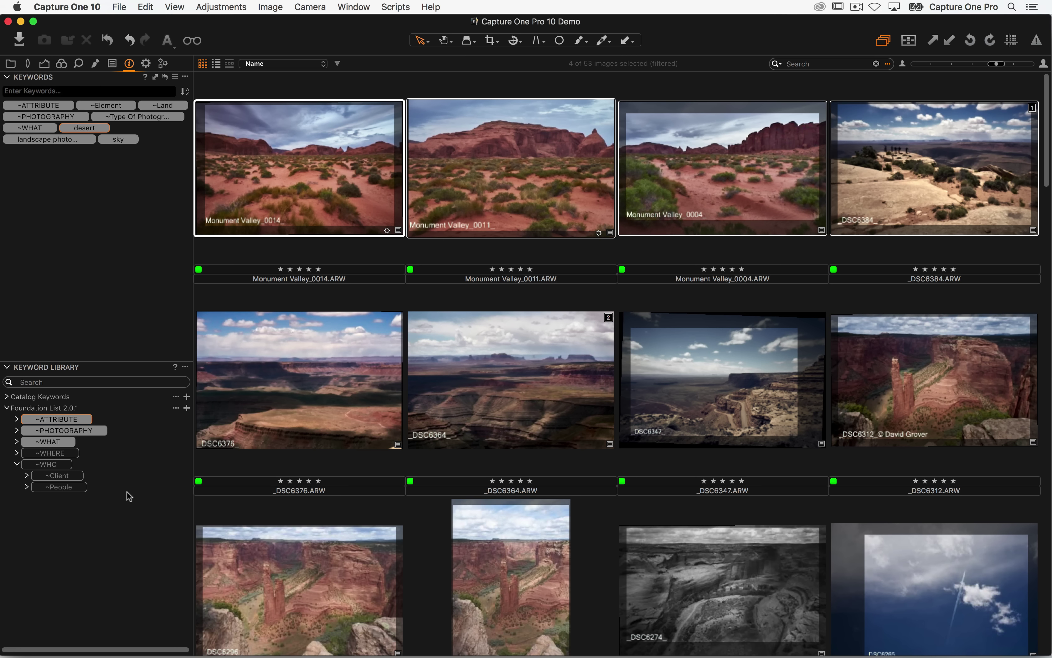
{"action": "left_click", "coordinate": [16, 464]}
{"action": "left_click", "coordinate": [17, 453]}
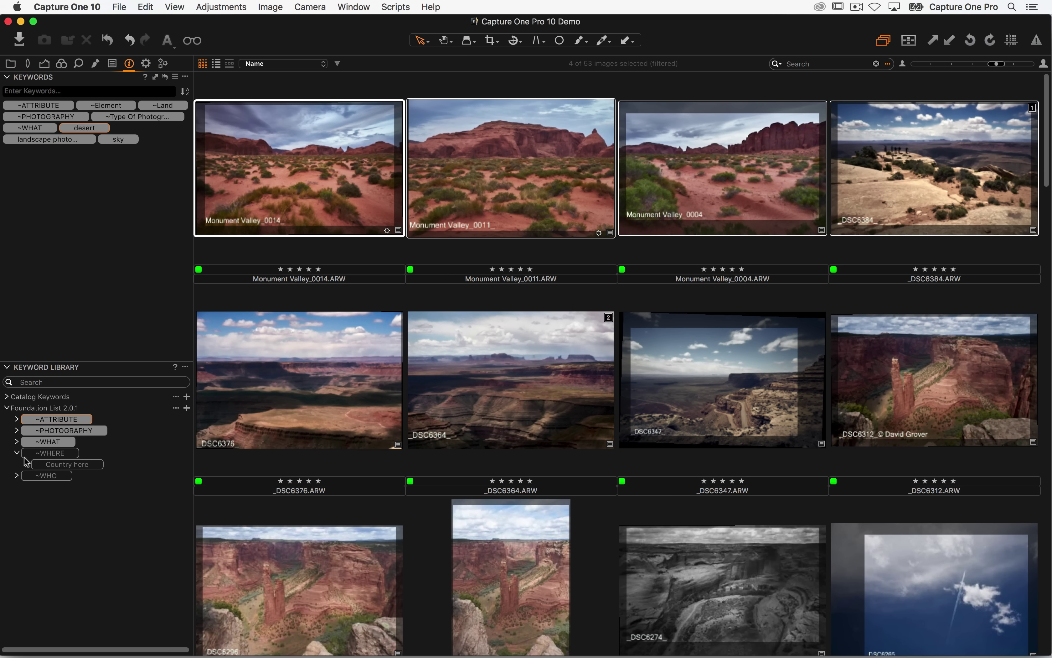
{"action": "left_click", "coordinate": [27, 464]}
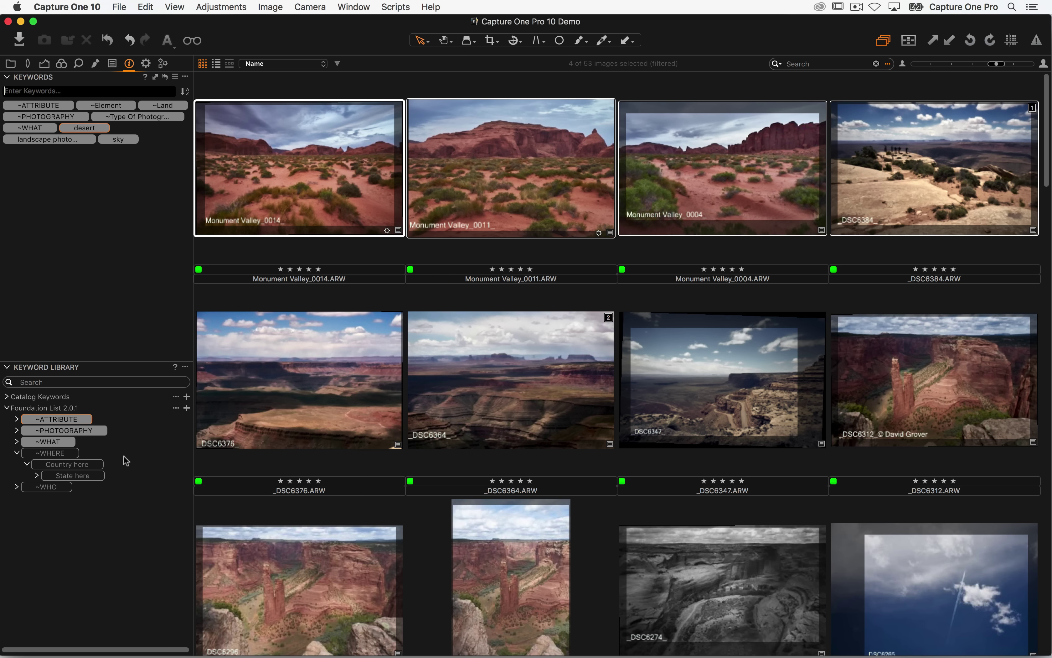
- Create a USA child keyword under ~WHERE and a UT child beneath USA
{"action": "right_click", "coordinate": [105, 455]}
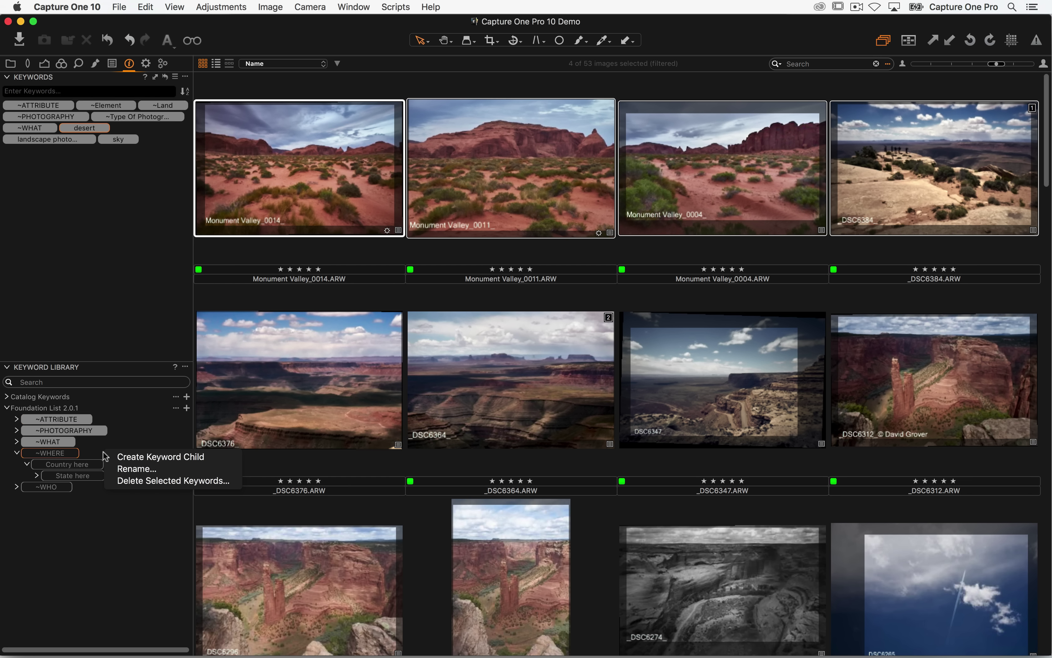
{"action": "left_click", "coordinate": [137, 458]}
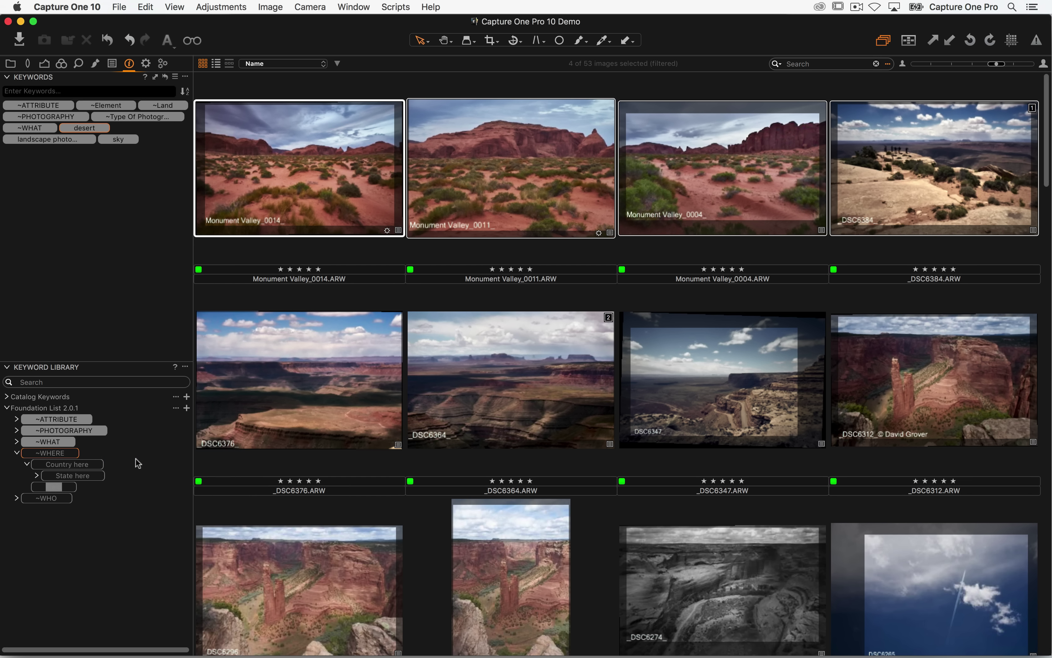
{"action": "type", "text": "USA"}
{"action": "key", "text": "Return"}
{"action": "right_click", "coordinate": [95, 490]}
{"action": "left_click", "coordinate": [109, 493]}
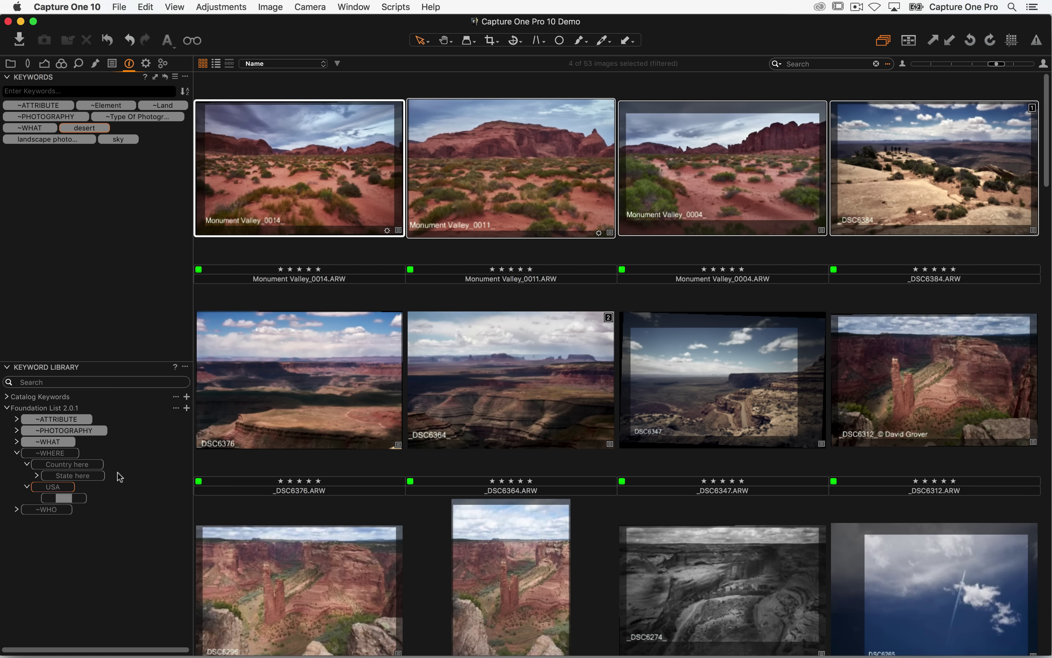
{"action": "type", "text": "UT"}
- Tag the selected desert photos with the 'UT < USA < ~WHERE' keyword
{"action": "left_click", "coordinate": [40, 92]}
{"action": "mouse_move", "coordinate": [93, 106]}
{"action": "type", "text": "UT"}
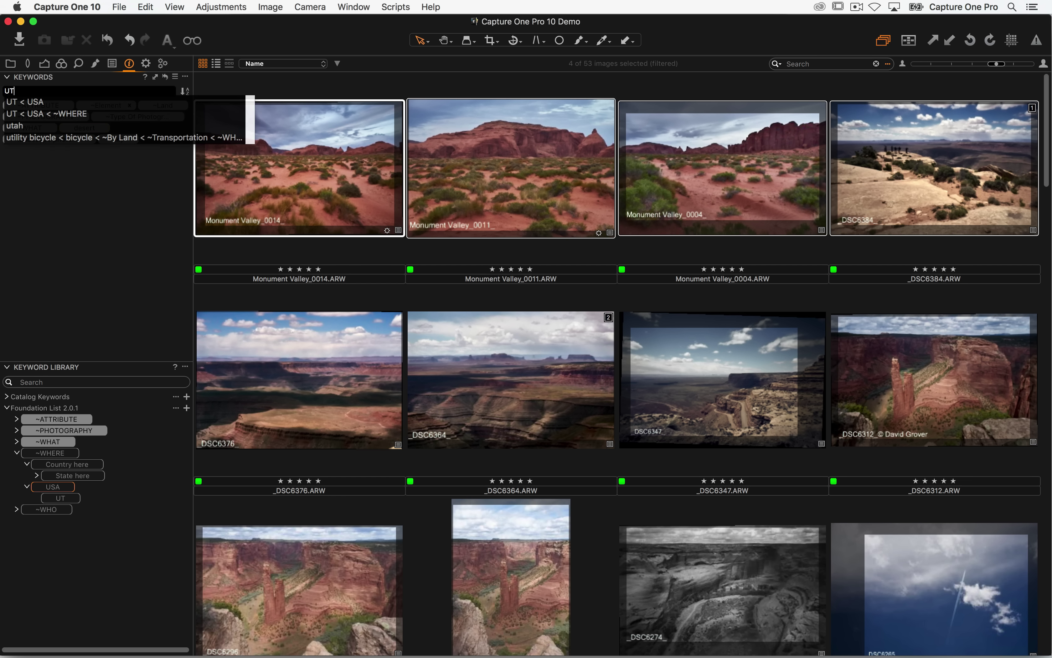
{"action": "key", "text": "Down"}
{"action": "key", "text": "Down"}
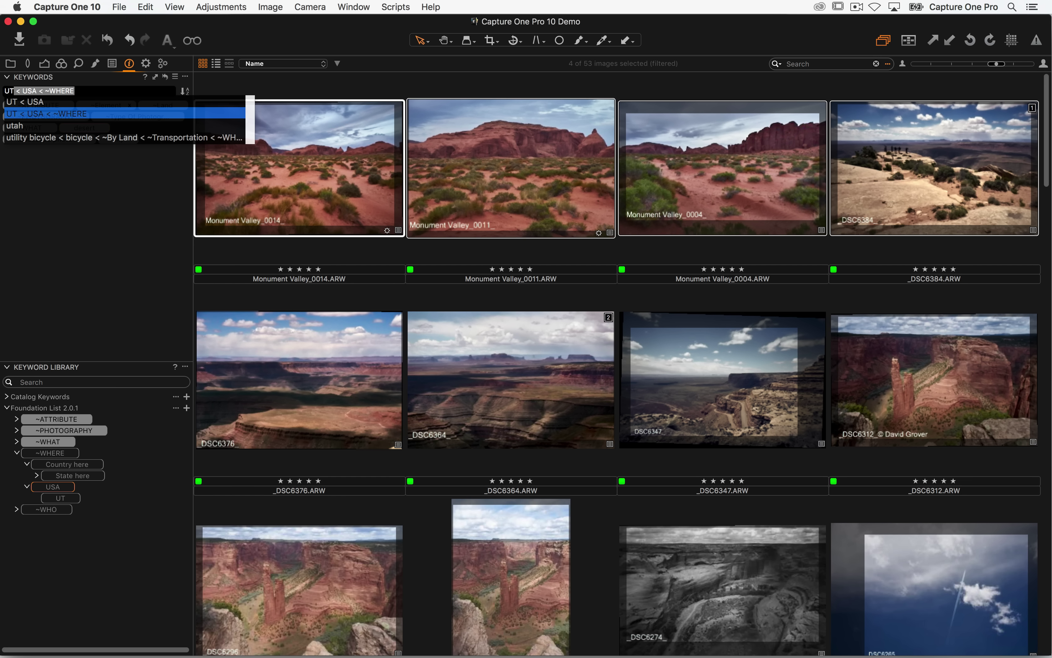
{"action": "key", "text": "Return"}
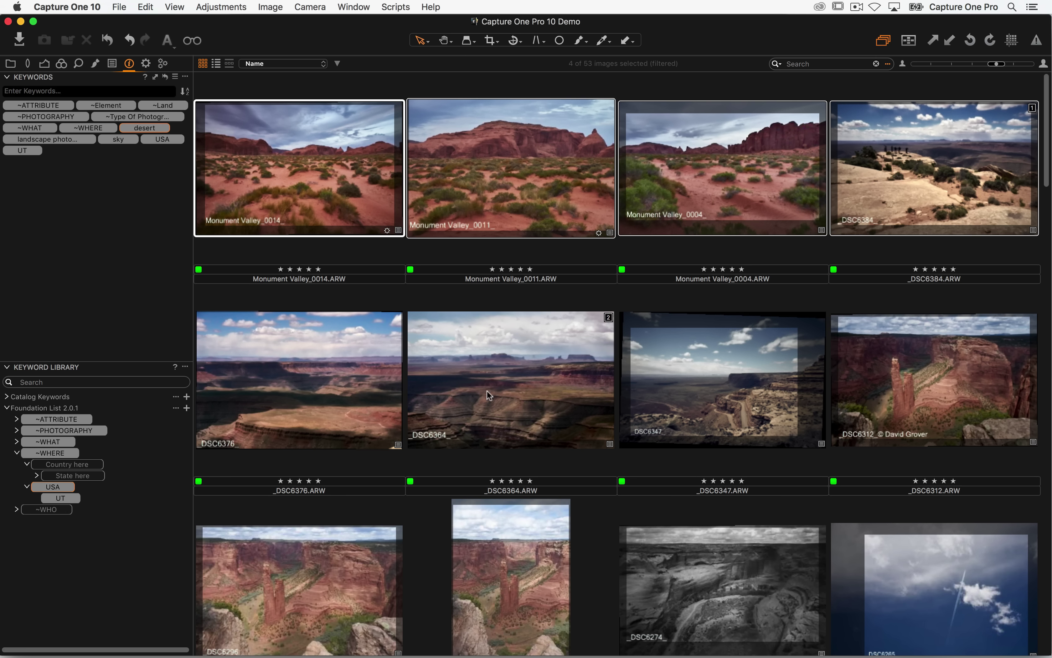
{"action": "scroll", "coordinate": [487, 390], "scroll_direction": "down", "scroll_amount": 5}
{"action": "scroll", "coordinate": [521, 313], "scroll_direction": "up", "scroll_amount": 1}
- Tag the _DSC6247 sky photo with the sunny weather keyword
{"action": "left_click", "coordinate": [517, 399]}
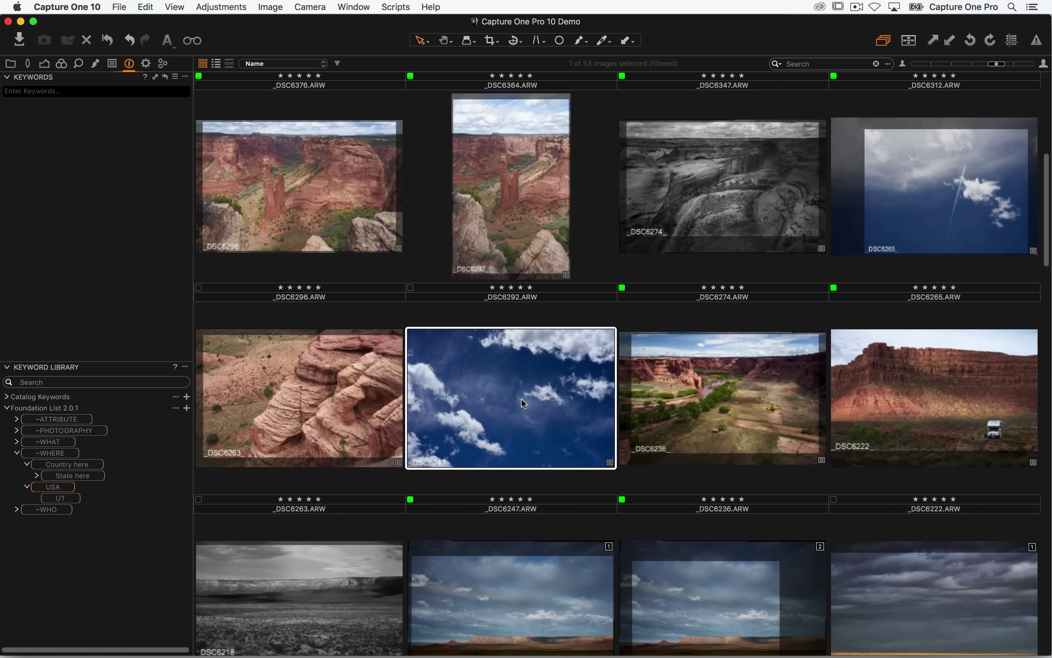
{"action": "left_click", "coordinate": [100, 90]}
{"action": "type", "text": "sun"}
{"action": "key", "text": "Down"}
{"action": "key", "text": "Down"}
{"action": "key", "text": "Down"}
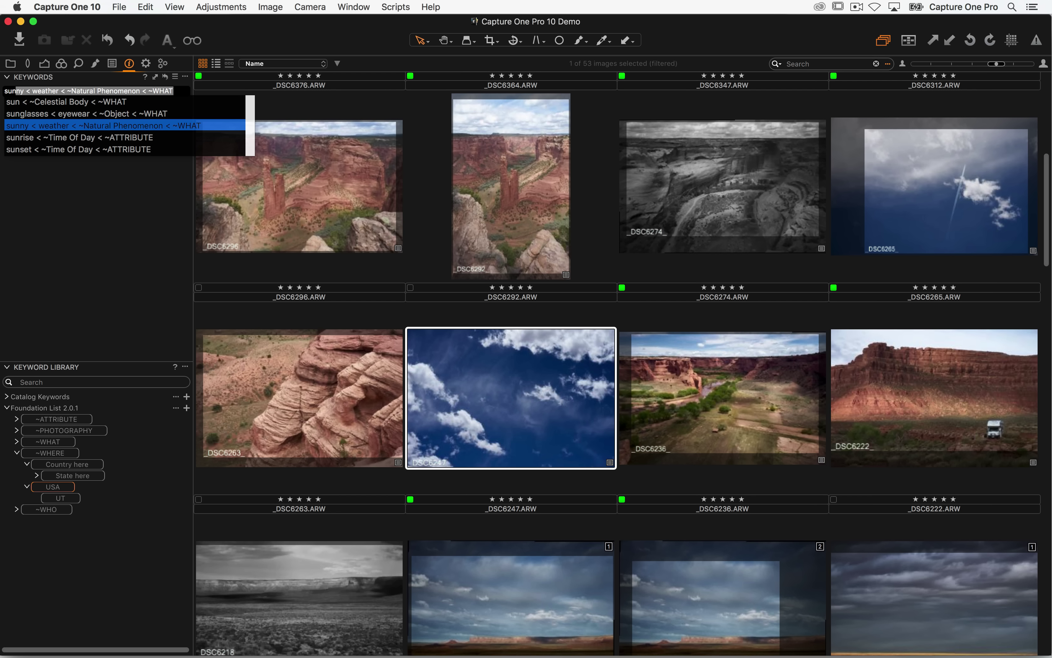
{"action": "key", "text": "Return"}
{"action": "key", "text": "Return"}
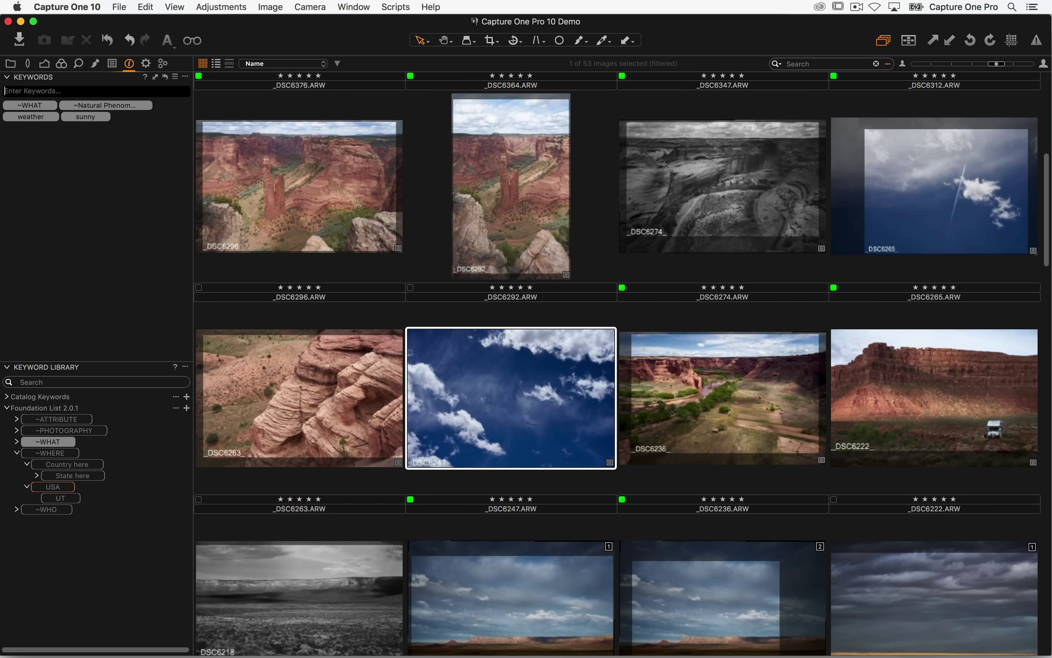
- Tag the _DSC6151 stormy plain photo with the cloud weather keyword
{"action": "scroll", "coordinate": [732, 387], "scroll_direction": "down", "scroll_amount": 5}
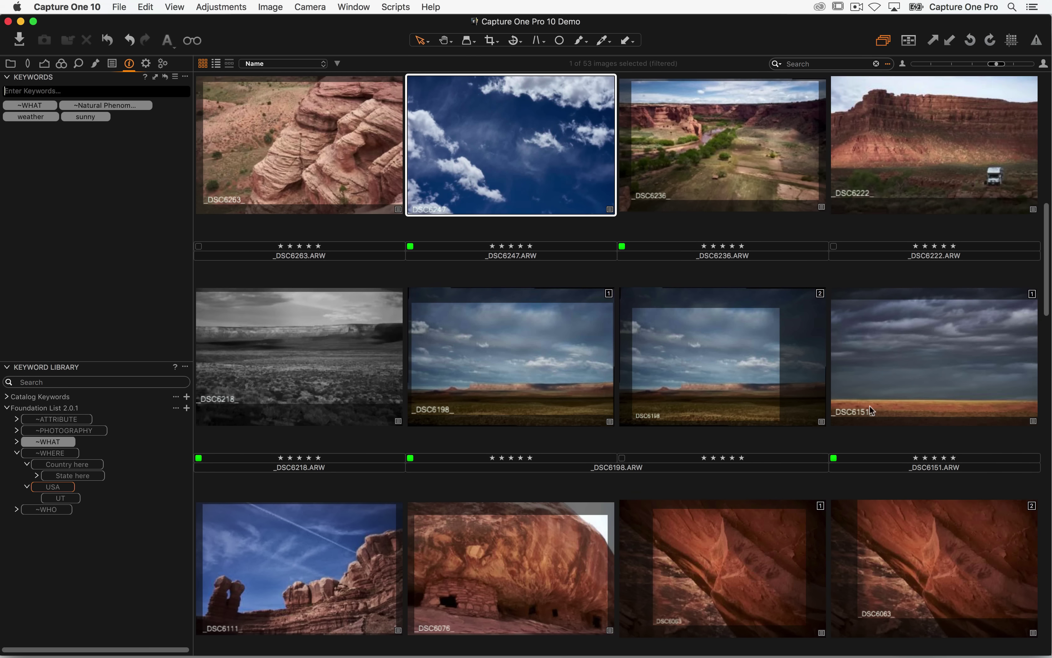
{"action": "left_click", "coordinate": [913, 377]}
{"action": "left_click", "coordinate": [95, 90]}
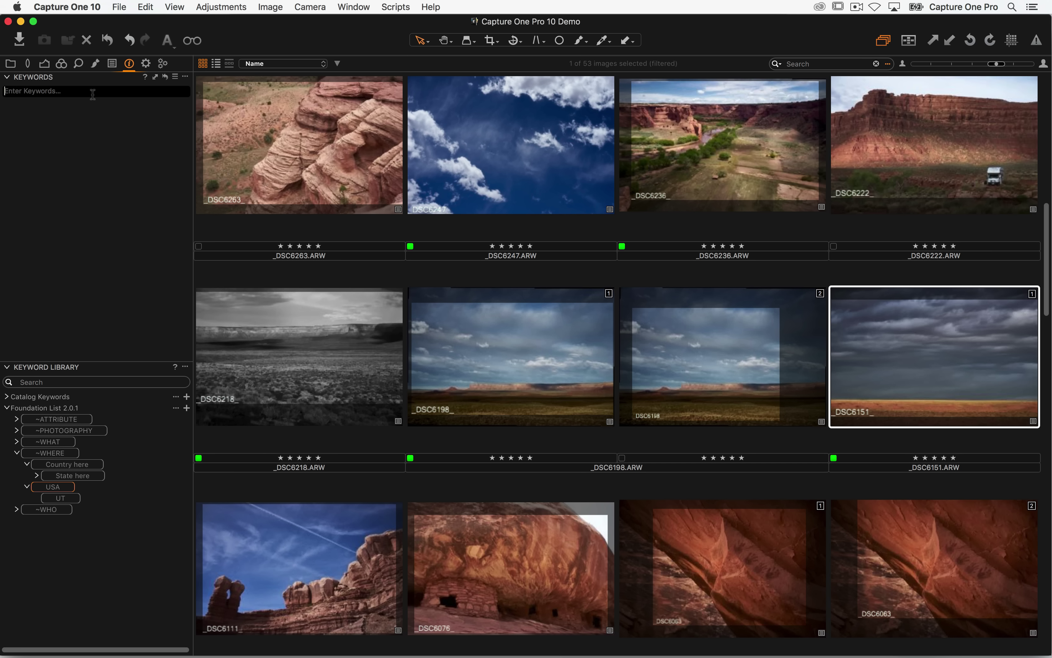
{"action": "type", "text": "clou"}
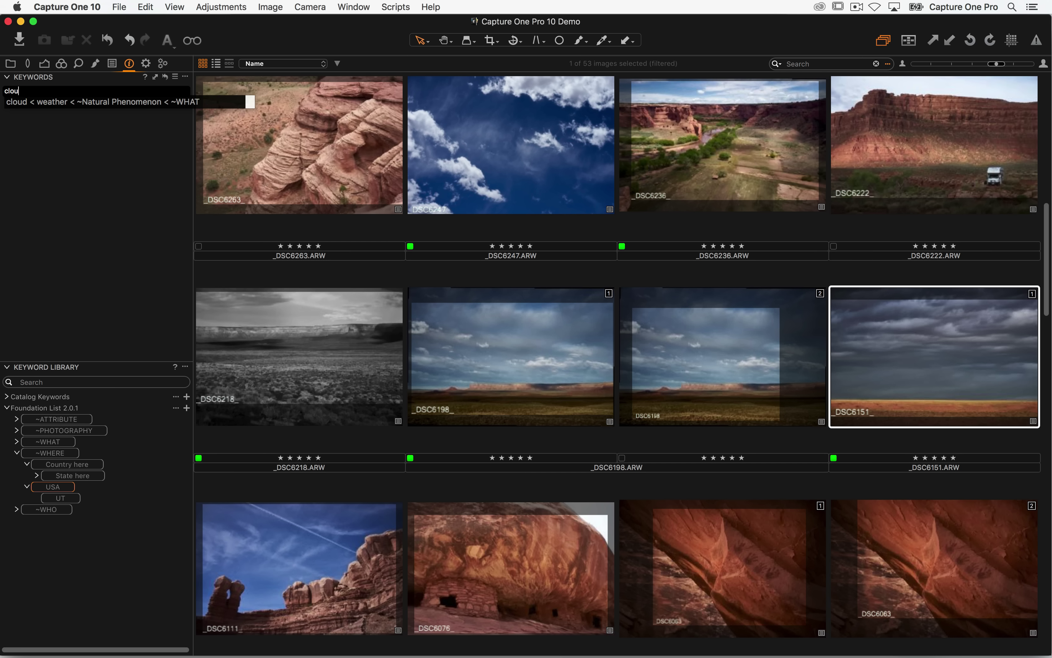
{"action": "key", "text": "Down"}
{"action": "key", "text": "Return"}
{"action": "key", "text": "Return"}
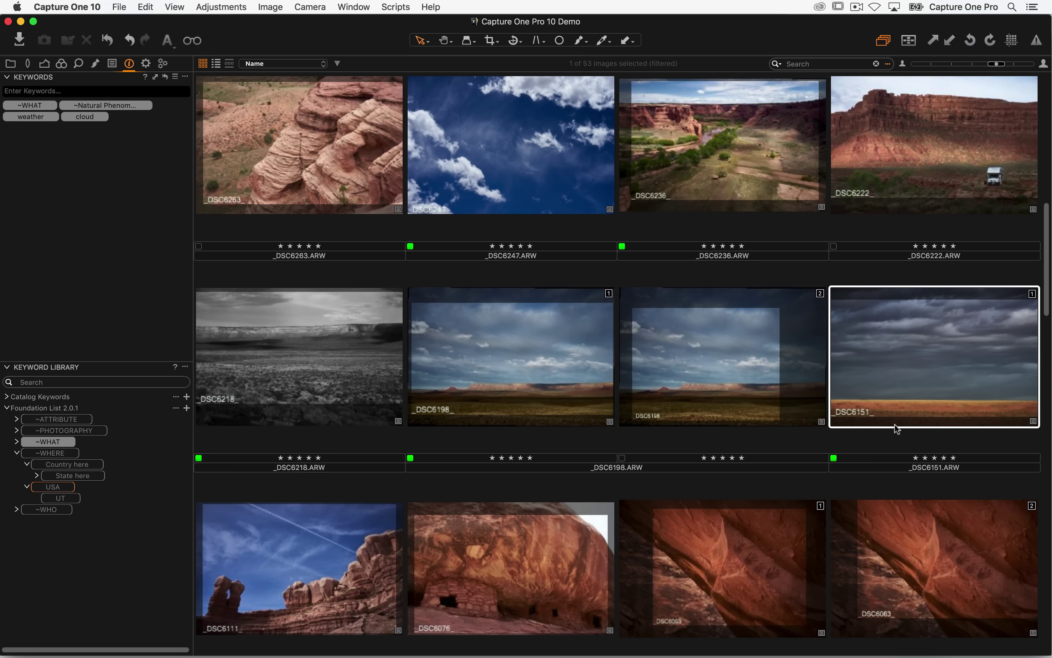
- Tag a _DSC6000 storm photo with the rain weather keyword
{"action": "scroll", "coordinate": [788, 259], "scroll_direction": "down", "scroll_amount": 12}
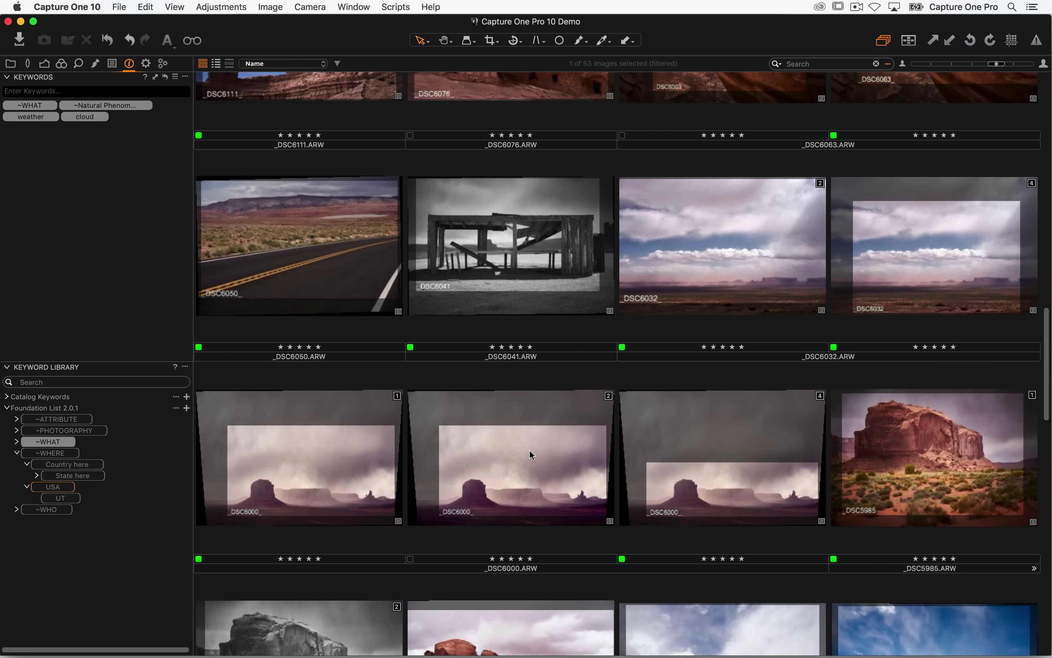
{"action": "left_click", "coordinate": [530, 454]}
{"action": "left_click", "coordinate": [105, 91]}
{"action": "type", "text": "r"}
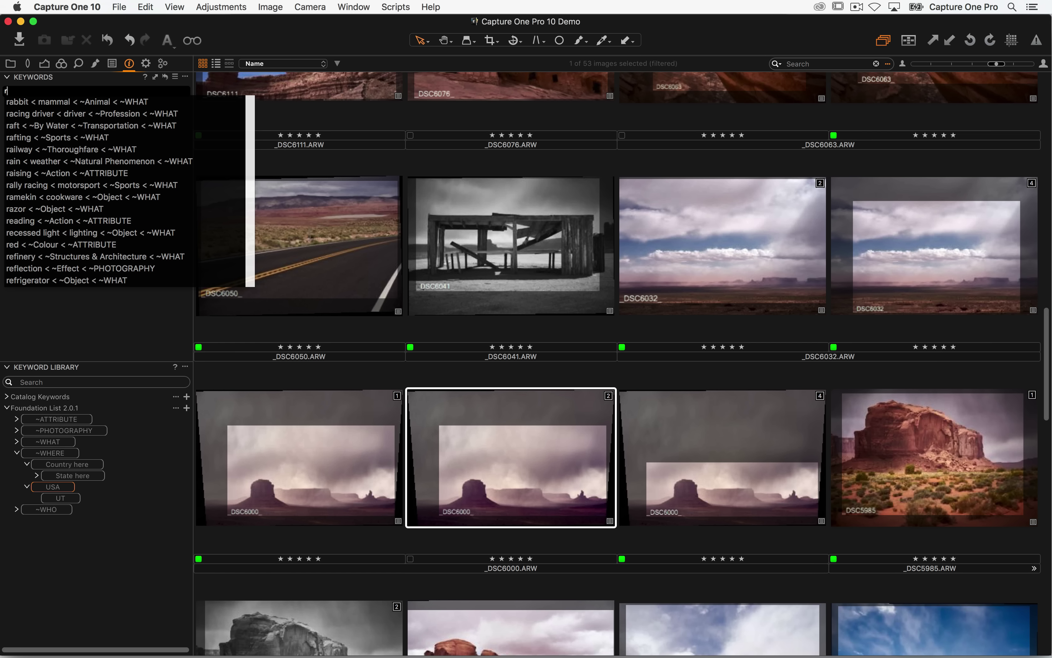
{"action": "type", "text": "ain"}
{"action": "key", "text": "Down"}
{"action": "key", "text": "Return"}
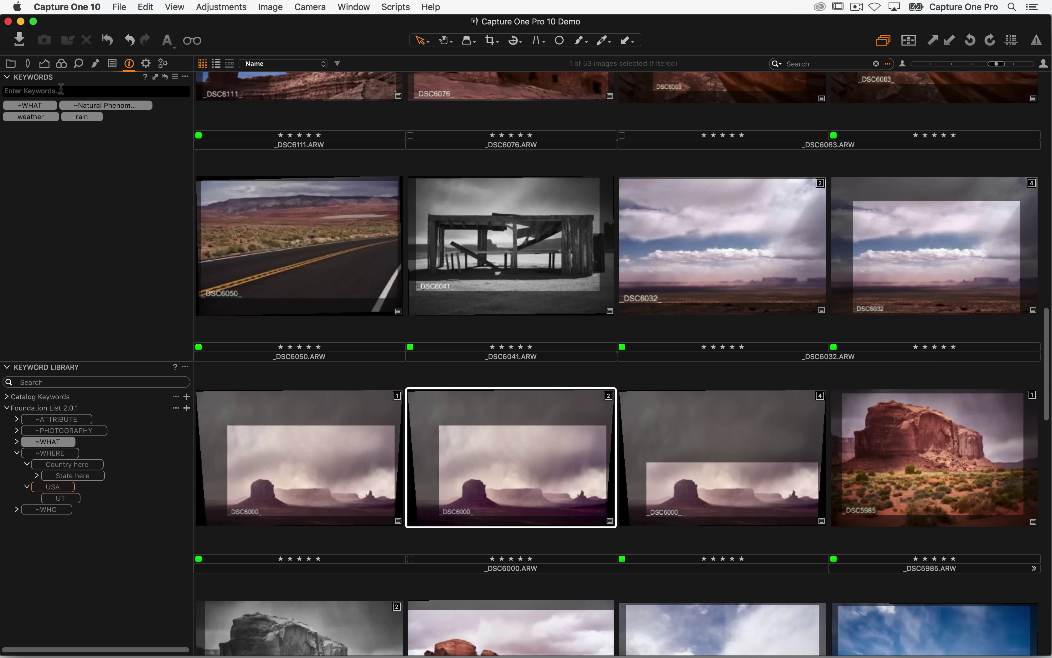
- Shrink the Keywords panel, select the _DSC6050 road photo and browse the ~WHAT > ~Land branch
{"action": "left_click", "coordinate": [185, 76]}
{"action": "left_click", "coordinate": [201, 109]}
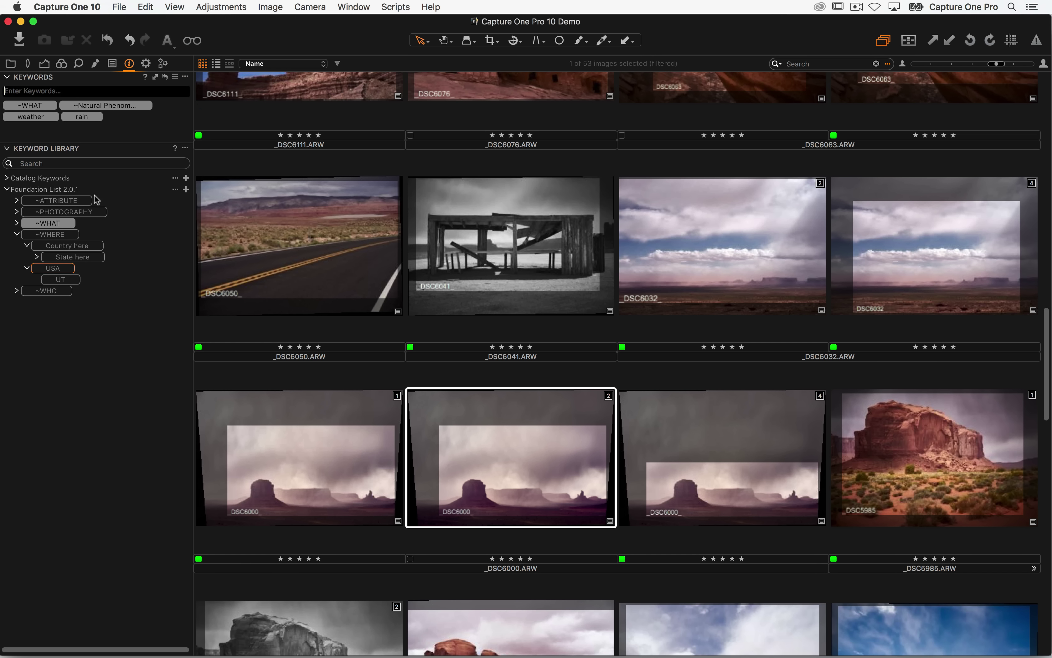
{"action": "left_click", "coordinate": [17, 212]}
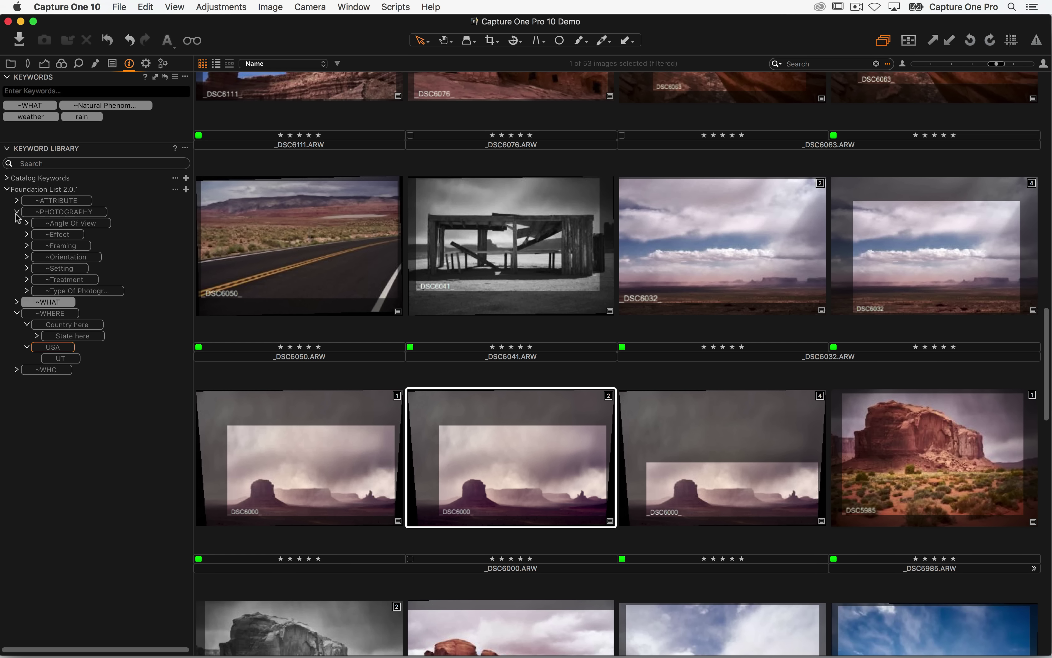
{"action": "left_click", "coordinate": [314, 266]}
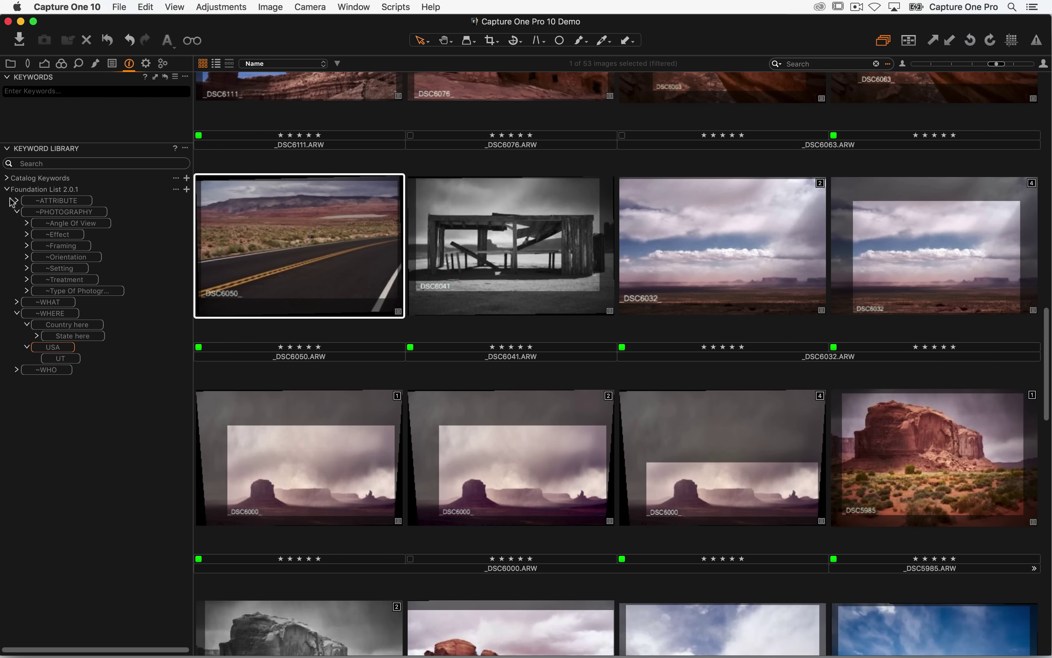
{"action": "left_click", "coordinate": [18, 212]}
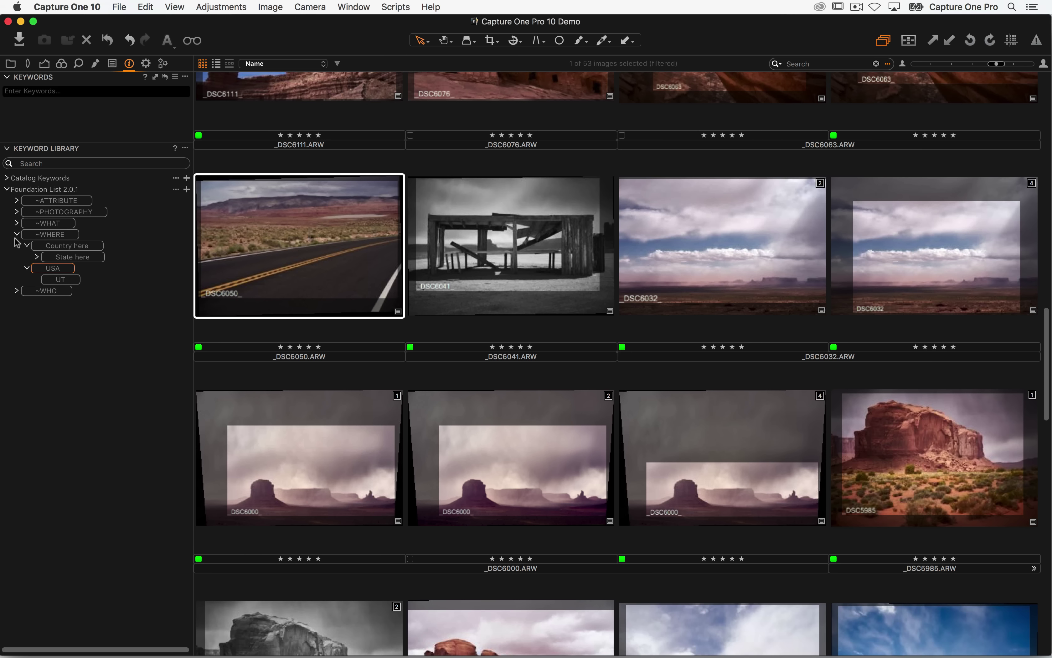
{"action": "left_click", "coordinate": [17, 223]}
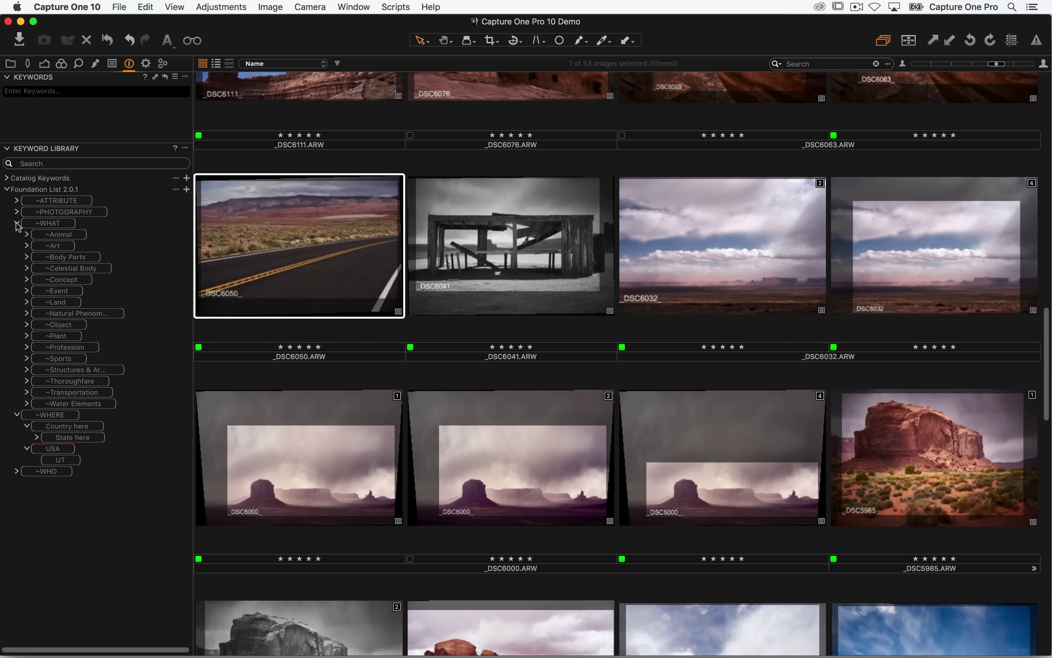
{"action": "left_click", "coordinate": [26, 302]}
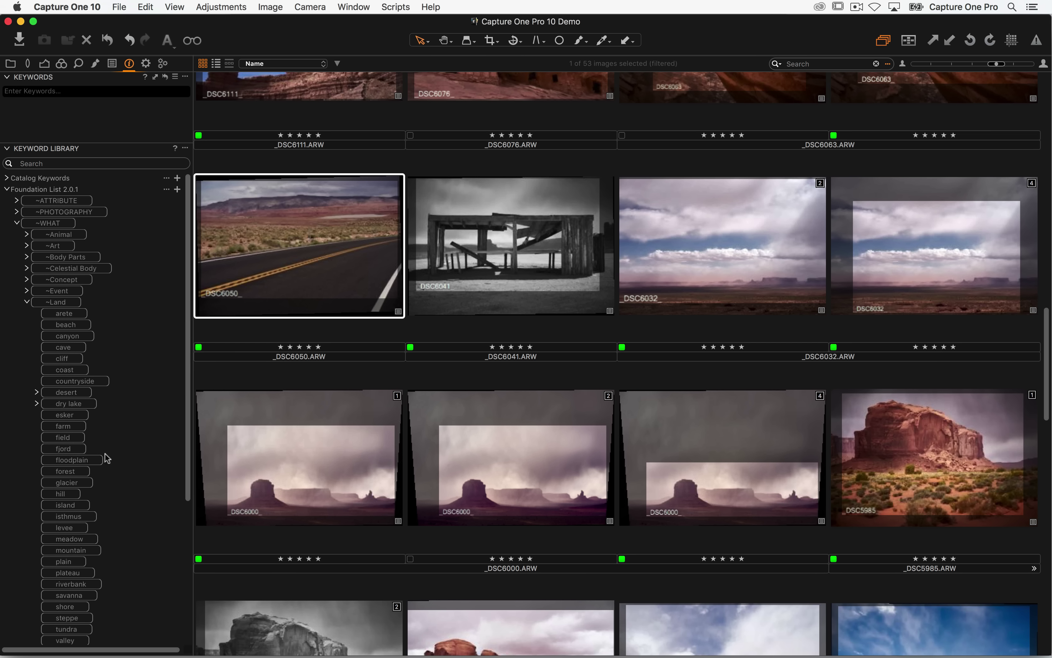
{"action": "left_click", "coordinate": [26, 302]}
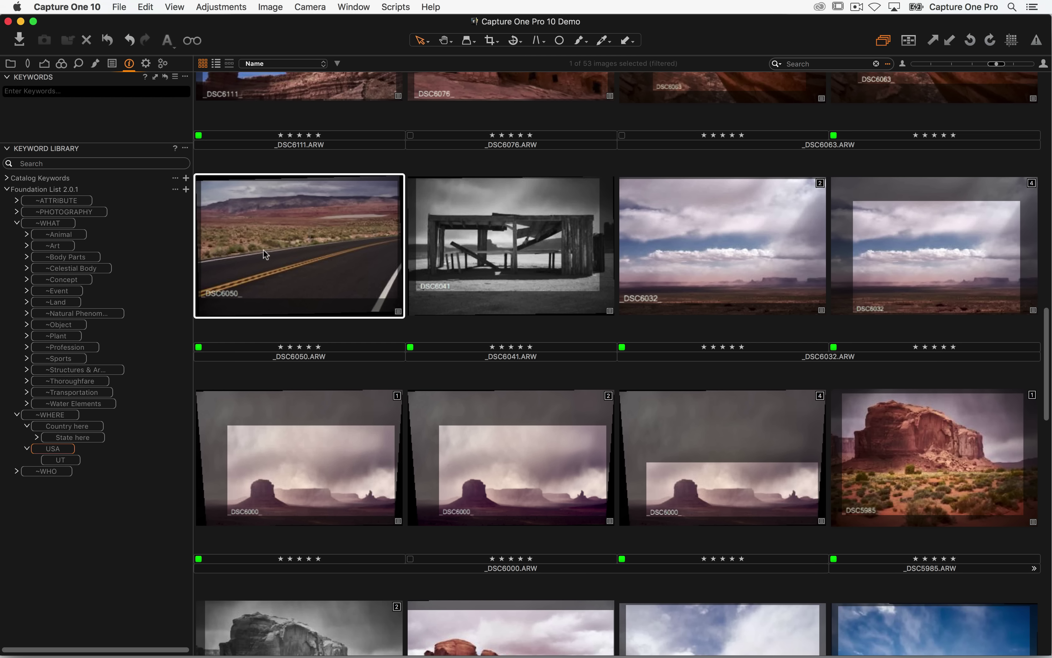
- Tag _DSC6050 with 'road < ~Thoroughfare' and its parent keywords
{"action": "left_click", "coordinate": [58, 91]}
{"action": "type", "text": "road"}
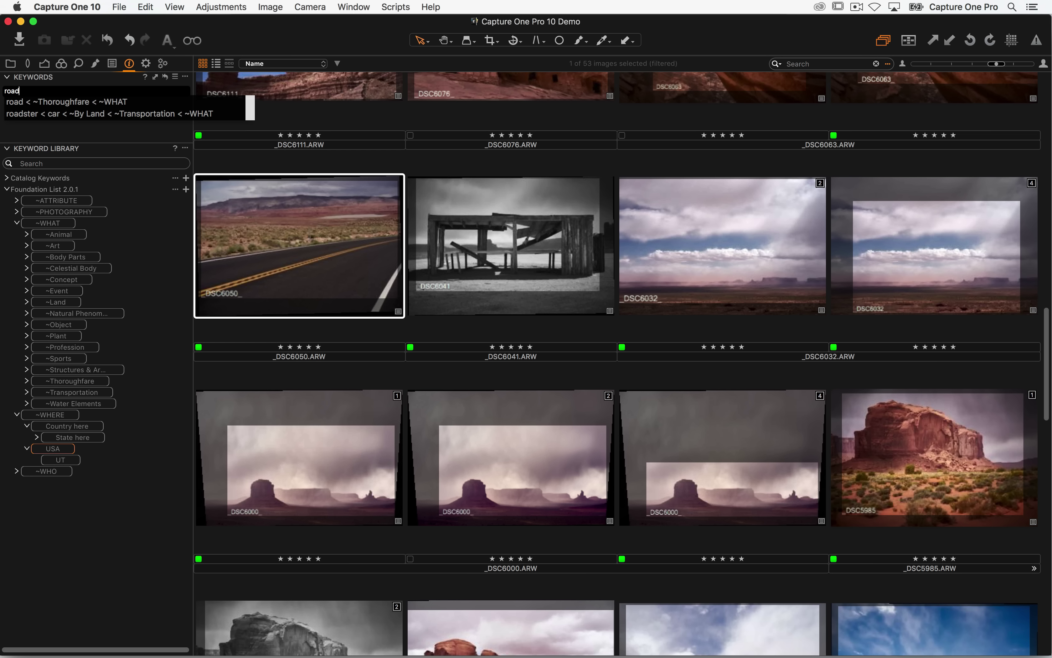
{"action": "key", "text": "Down"}
{"action": "key", "text": "Return"}
{"action": "key", "text": "Return"}
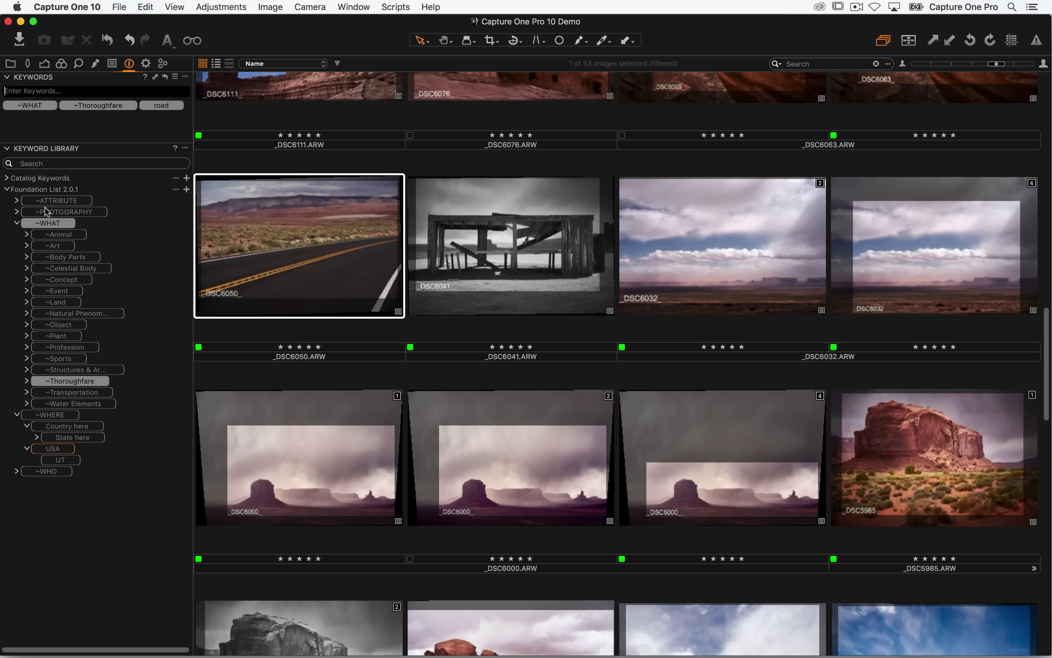
- Search the Keyword Library for road, then clear the search
{"action": "left_click", "coordinate": [38, 163]}
{"action": "type", "text": "road"}
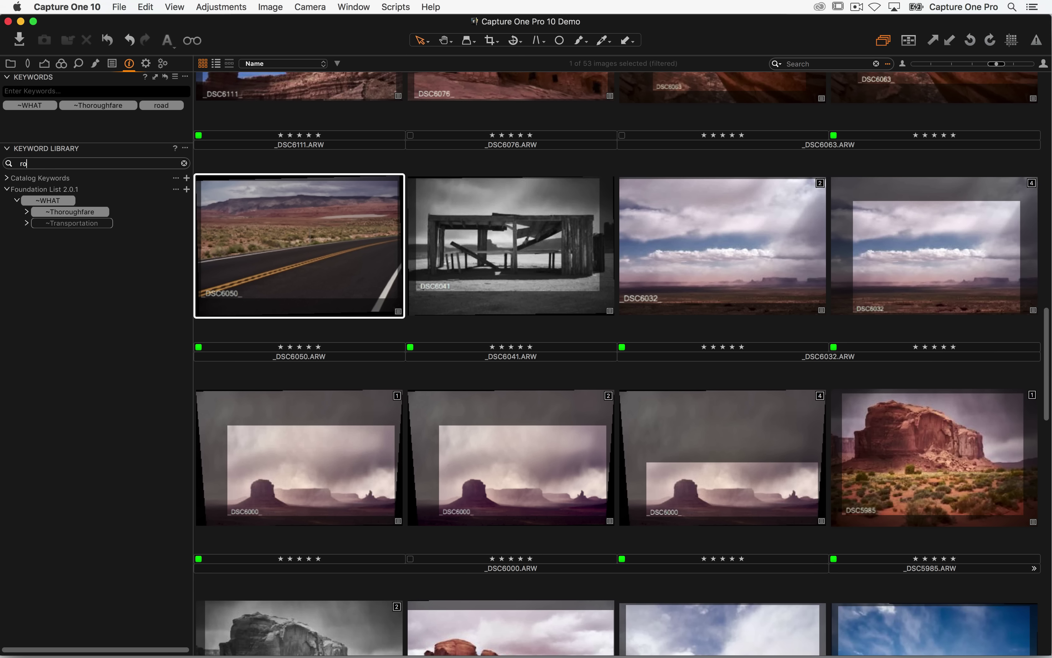
{"action": "key", "text": "BackSpace"}
{"action": "key", "text": "BackSpace"}
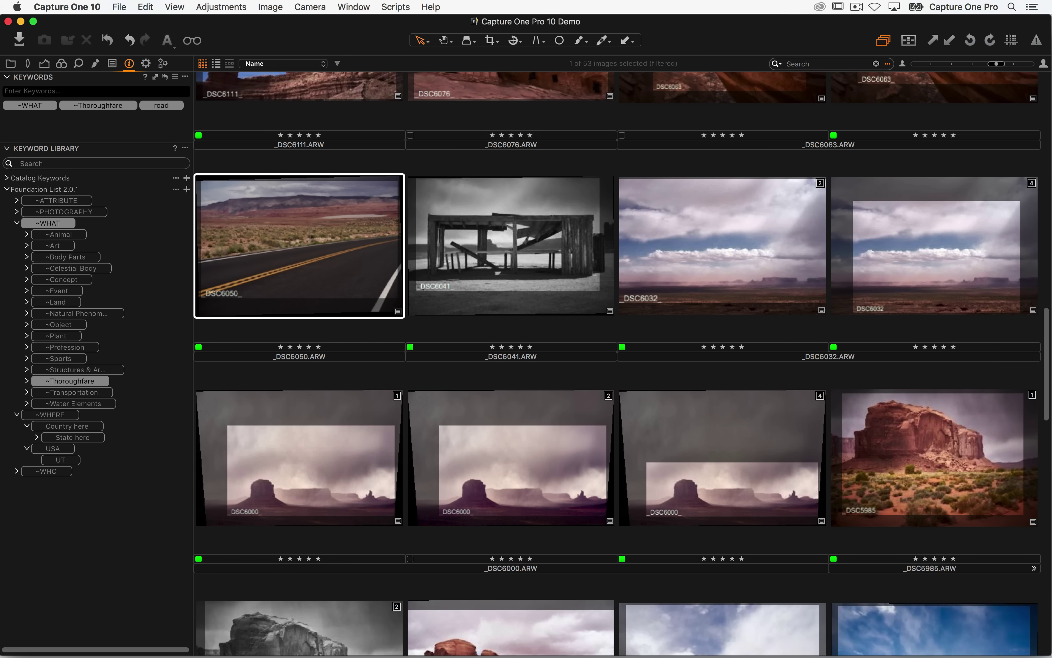
{"action": "left_click", "coordinate": [26, 93]}
- Clear the stray > characters from the keyword entry field
{"action": "mouse_move", "coordinate": [111, 110]}
{"action": "type", "text": "><"}
{"action": "key", "text": "BackSpace"}
{"action": "key", "text": "BackSpace"}
{"action": "type", "text": ">"}
{"action": "key", "text": "BackSpace"}
{"action": "key", "text": "BackSpace"}
{"action": "type", "text": ">"}
{"action": "key", "text": "BackSpace"}
- Delete the Country here and State here placeholder keywords from the Foundation List
{"action": "left_click", "coordinate": [16, 471]}
{"action": "left_click", "coordinate": [27, 493]}
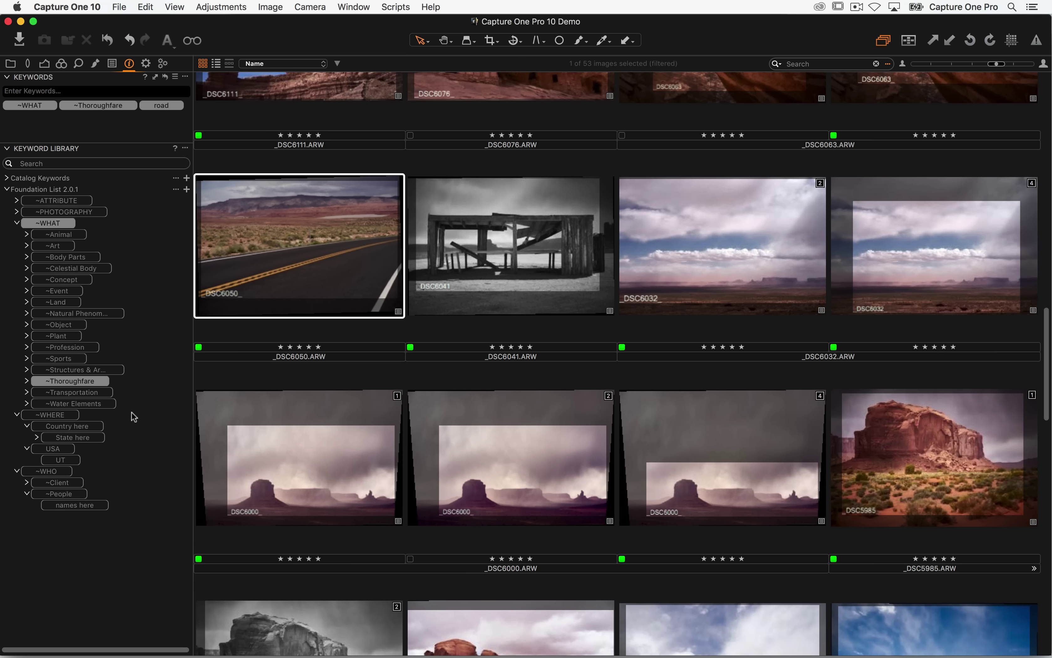
{"action": "right_click", "coordinate": [129, 429]}
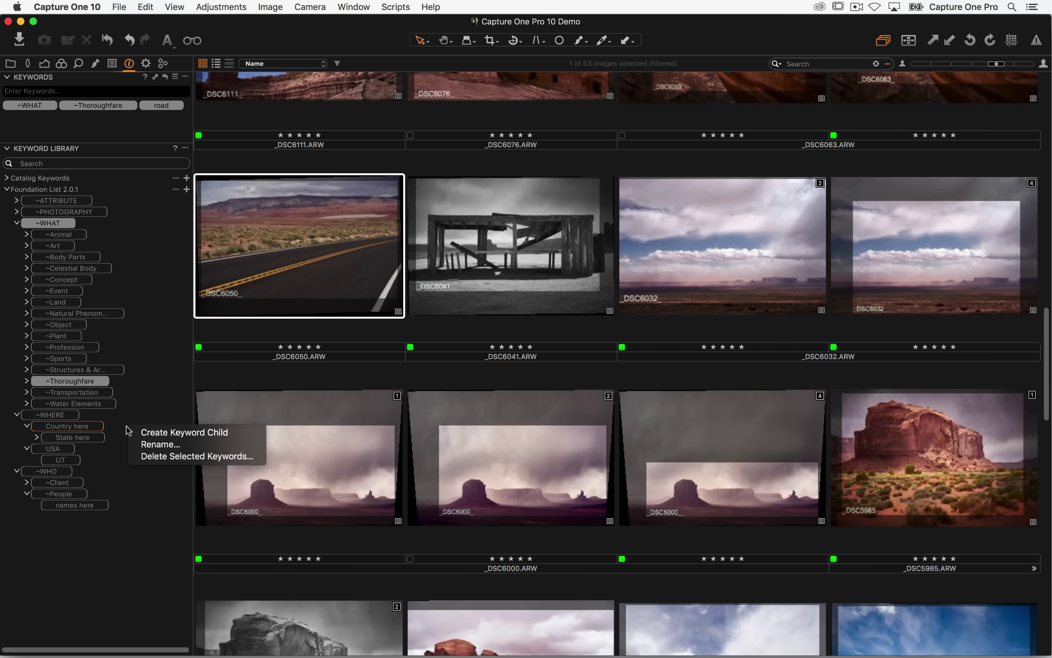
{"action": "left_click", "coordinate": [153, 457]}
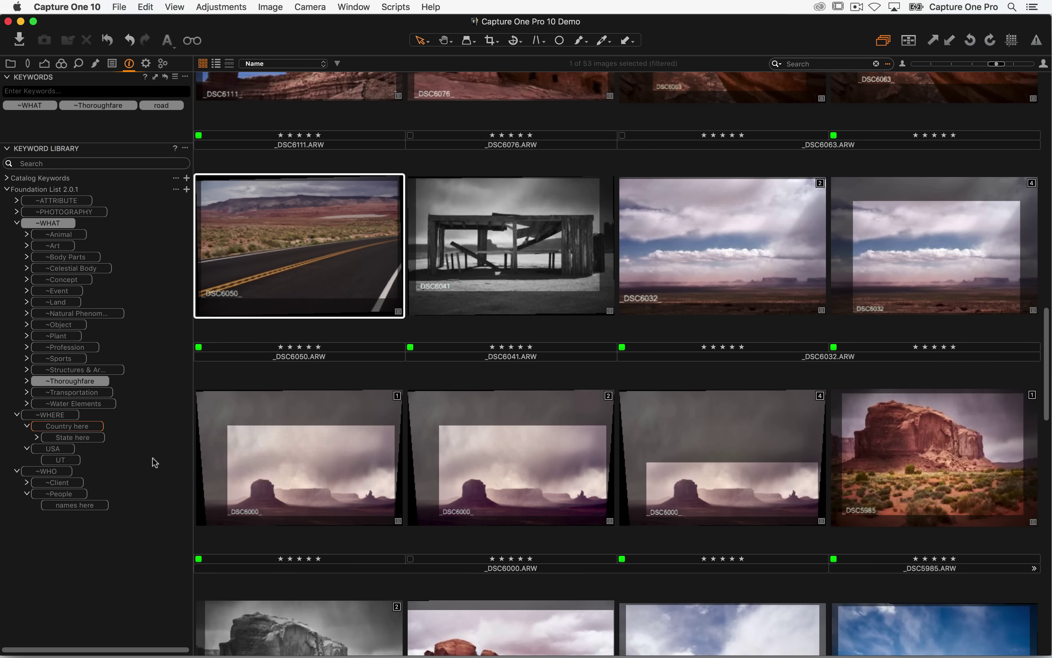
{"action": "left_click", "coordinate": [612, 255]}
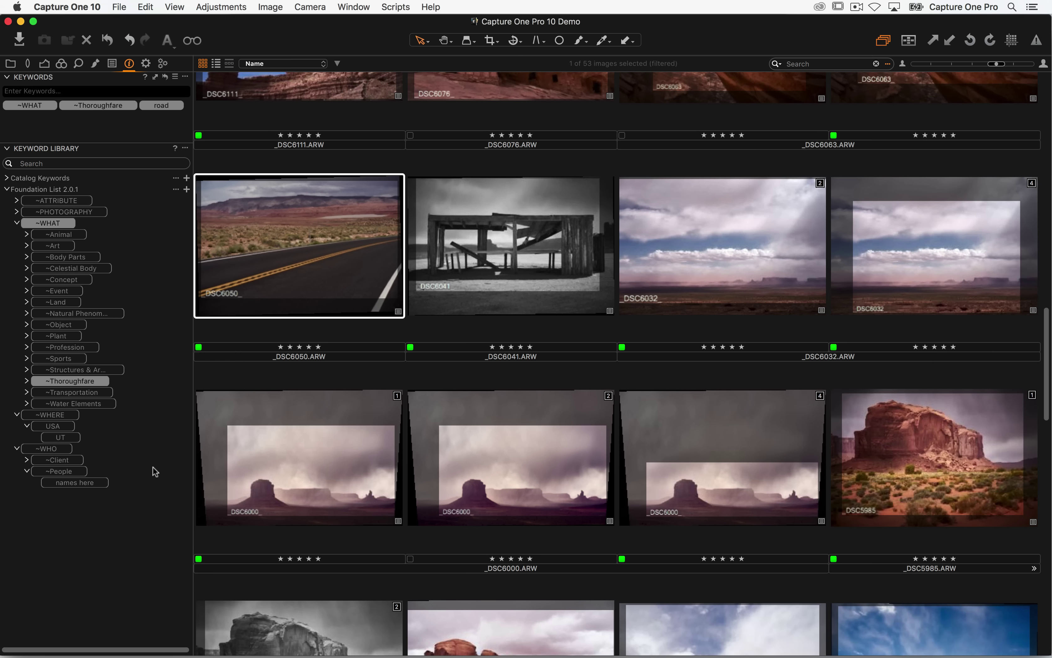
{"action": "right_click", "coordinate": [103, 424]}
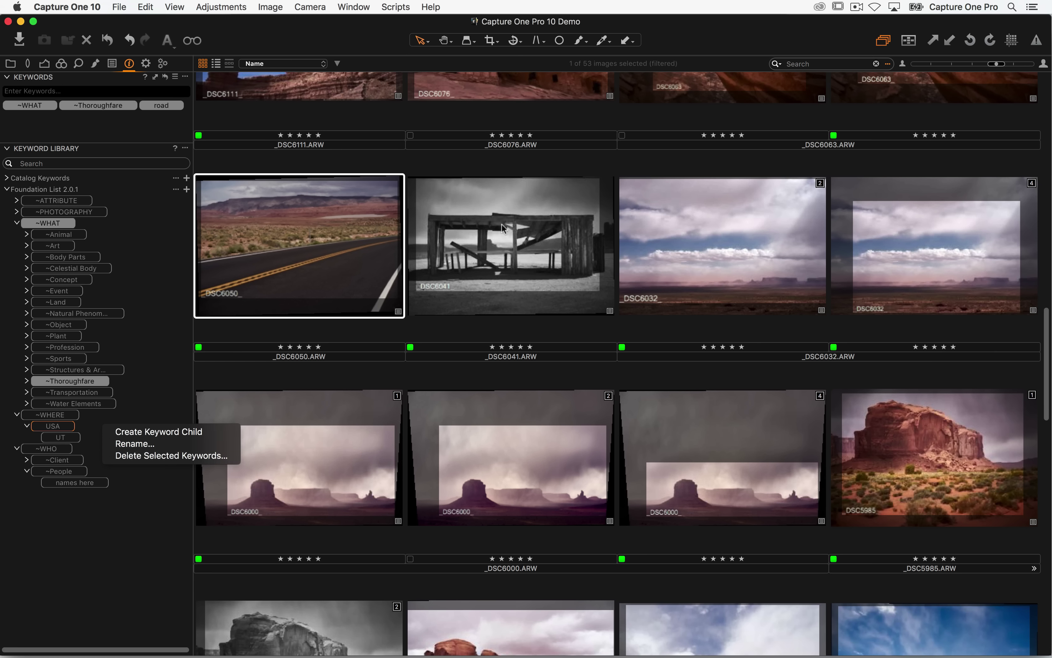
{"action": "left_click", "coordinate": [112, 420]}
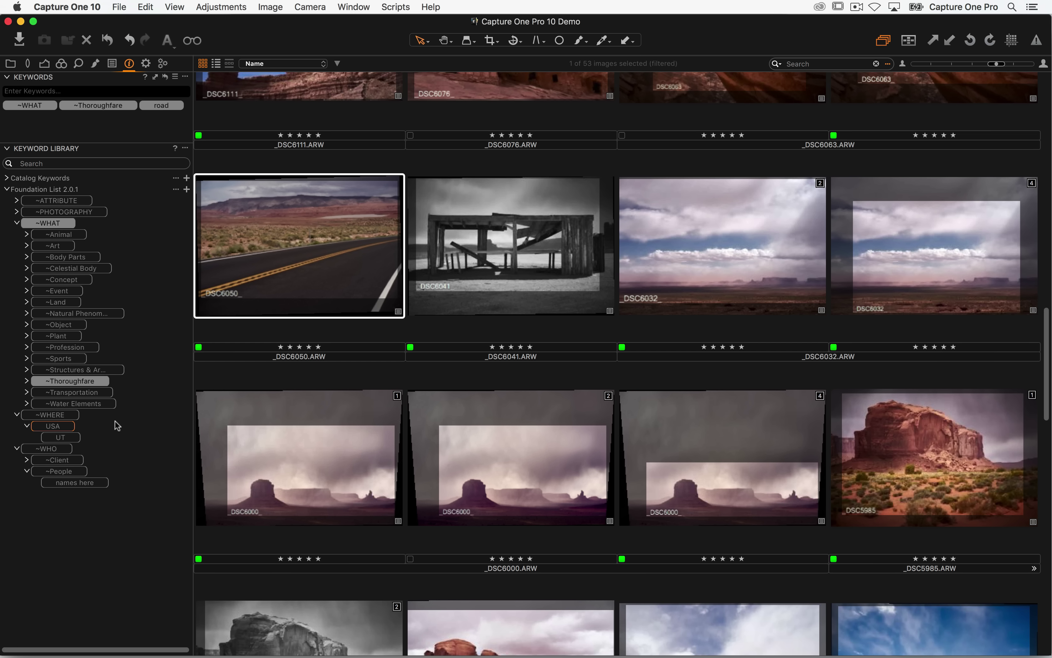
- With Monument Valley_0014 selected, rename the UT keyword under USA to UTAH
{"action": "scroll", "coordinate": [313, 296], "scroll_direction": "up", "scroll_amount": 10}
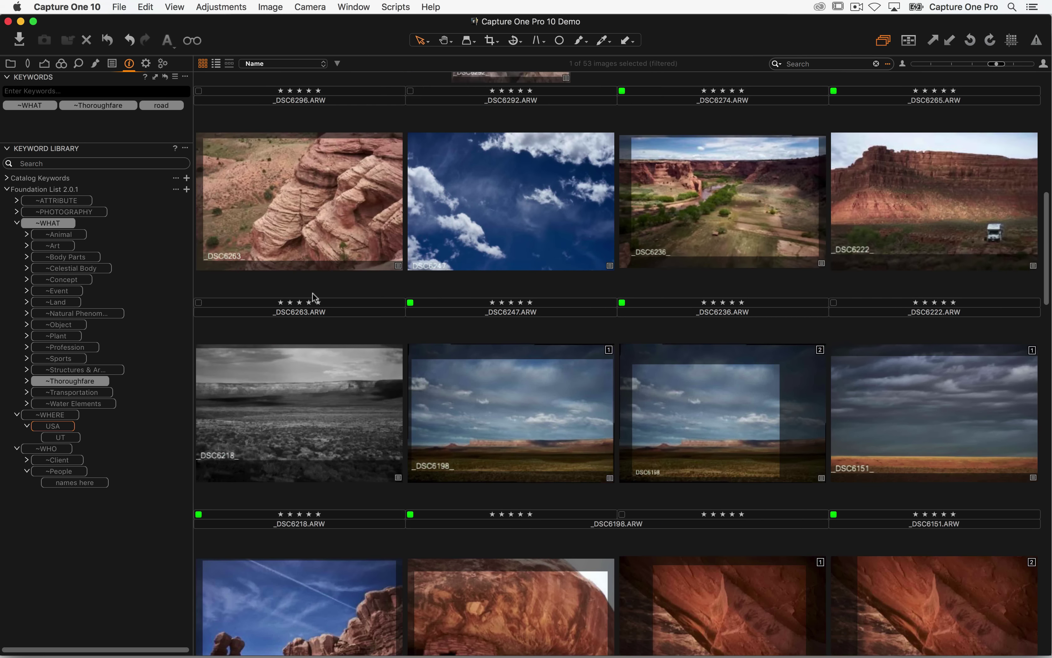
{"action": "left_click", "coordinate": [282, 204]}
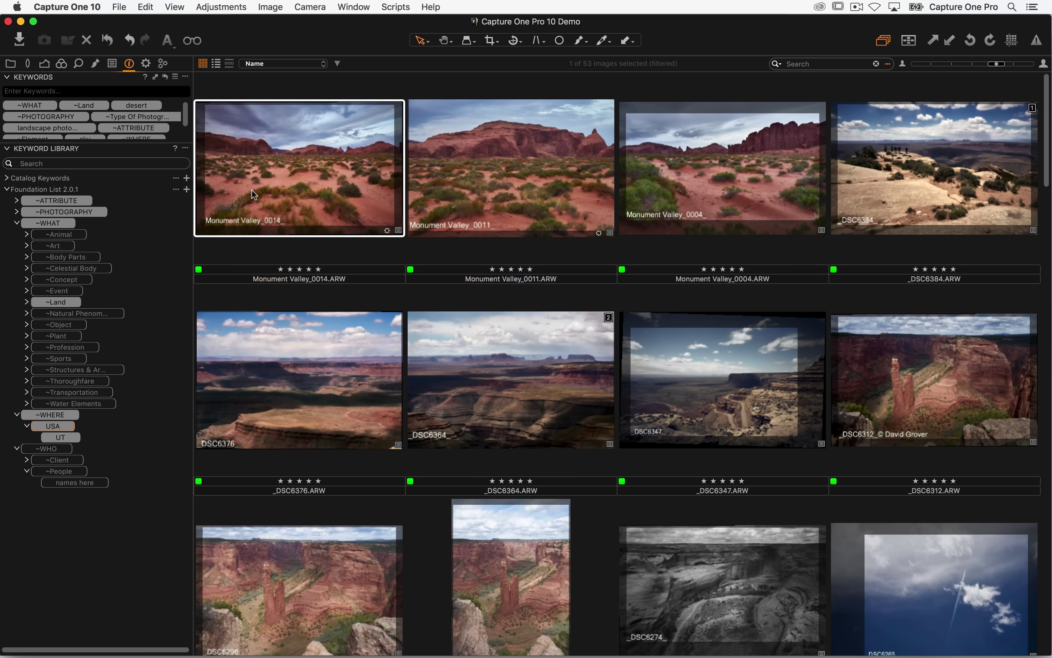
{"action": "left_click", "coordinate": [116, 440]}
{"action": "right_click", "coordinate": [118, 444]}
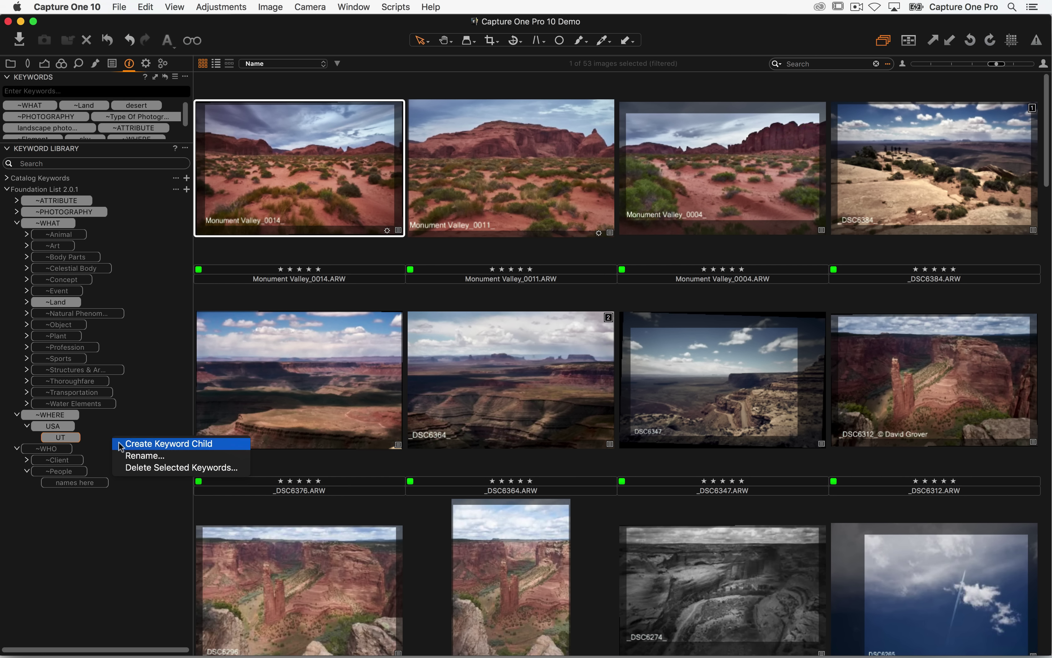
{"action": "left_click", "coordinate": [134, 455]}
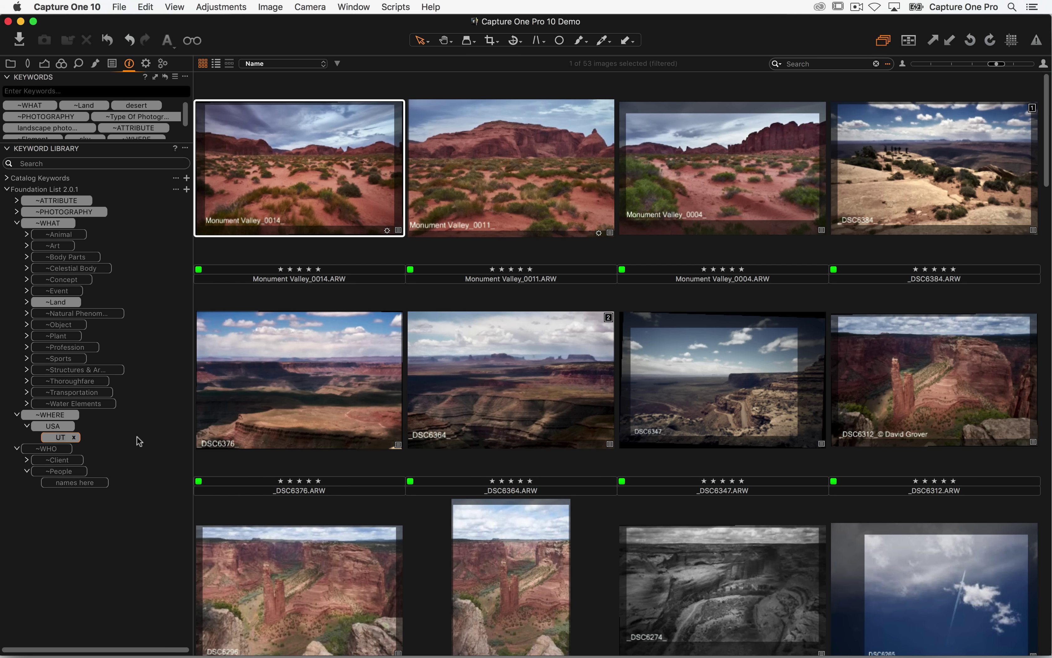
{"action": "type", "text": "AH"}
{"action": "key", "text": "Return"}
{"action": "scroll", "coordinate": [183, 120], "scroll_direction": "down", "scroll_amount": 2}
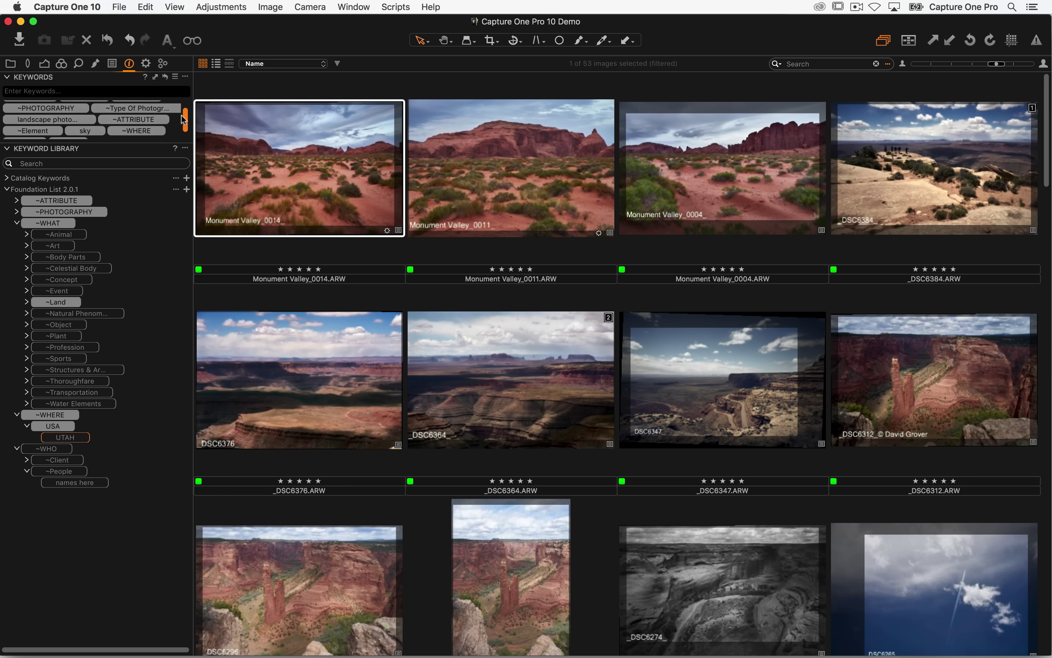
{"action": "scroll", "coordinate": [183, 120], "scroll_direction": "down", "scroll_amount": 1}
{"action": "mouse_move", "coordinate": [63, 139]}
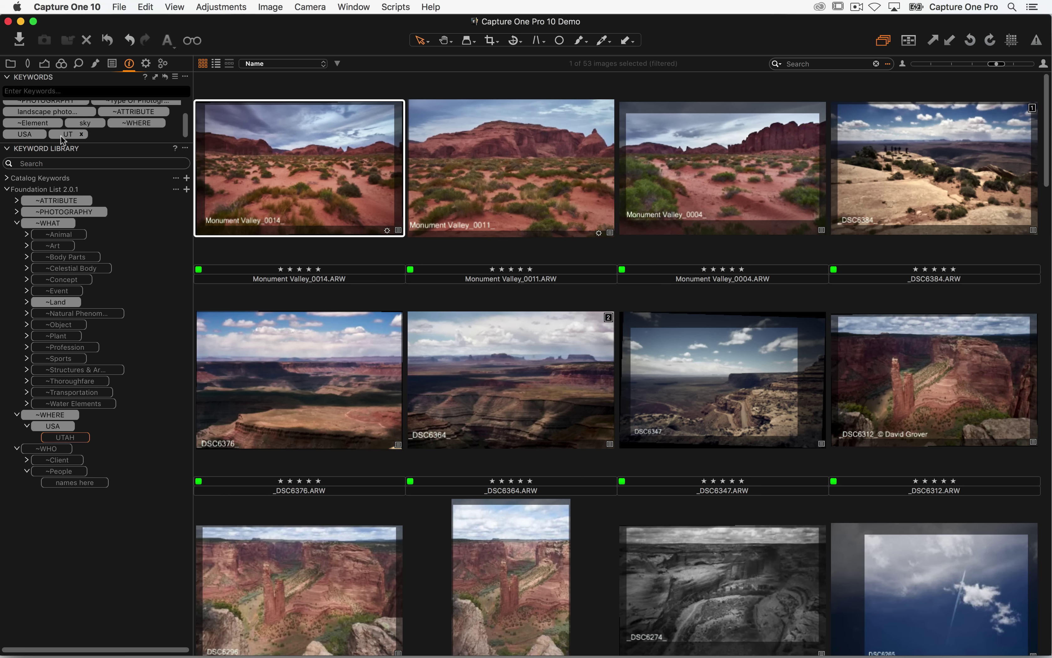
{"action": "mouse_move", "coordinate": [72, 118]}
- Compare Catalog Keywords with the Foundation List by collapsing and expanding each keyword tree
{"action": "left_click", "coordinate": [8, 190]}
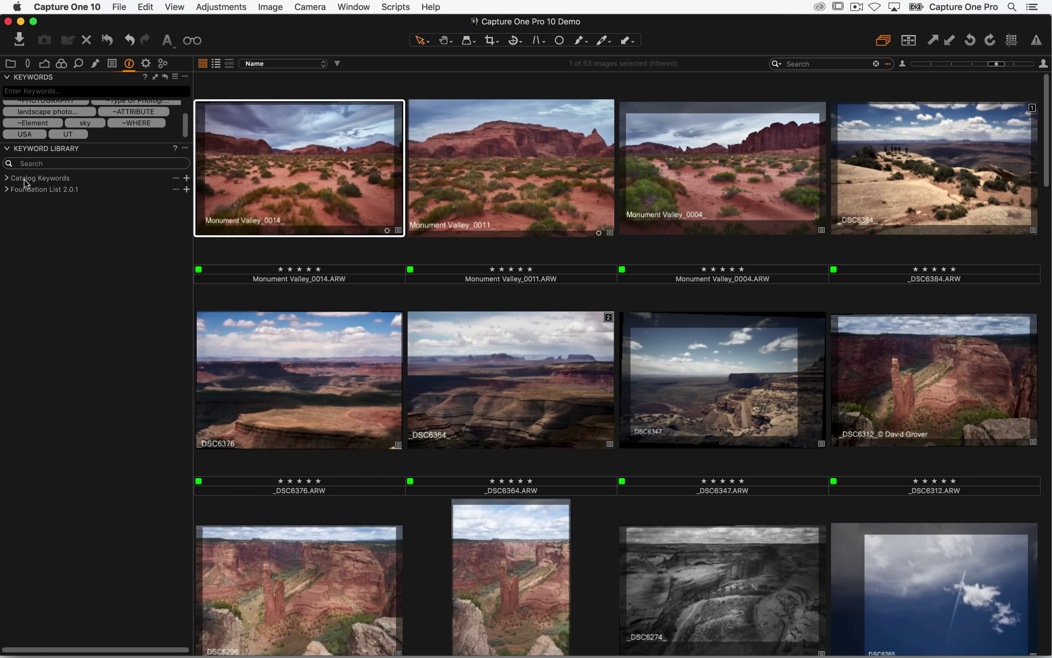
{"action": "left_click", "coordinate": [7, 179]}
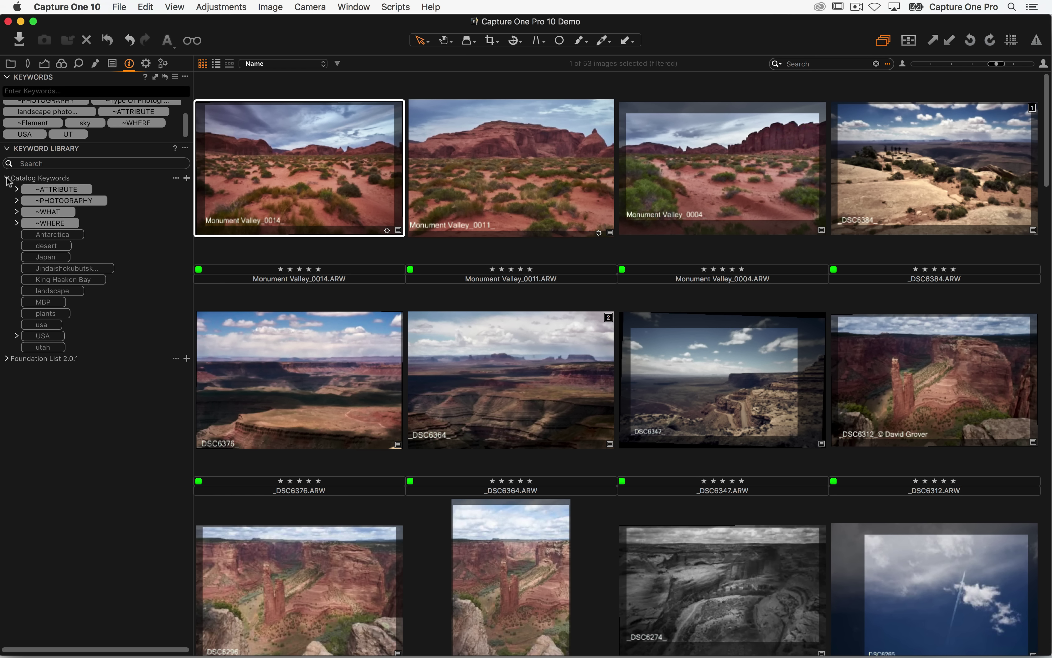
{"action": "left_click", "coordinate": [6, 178]}
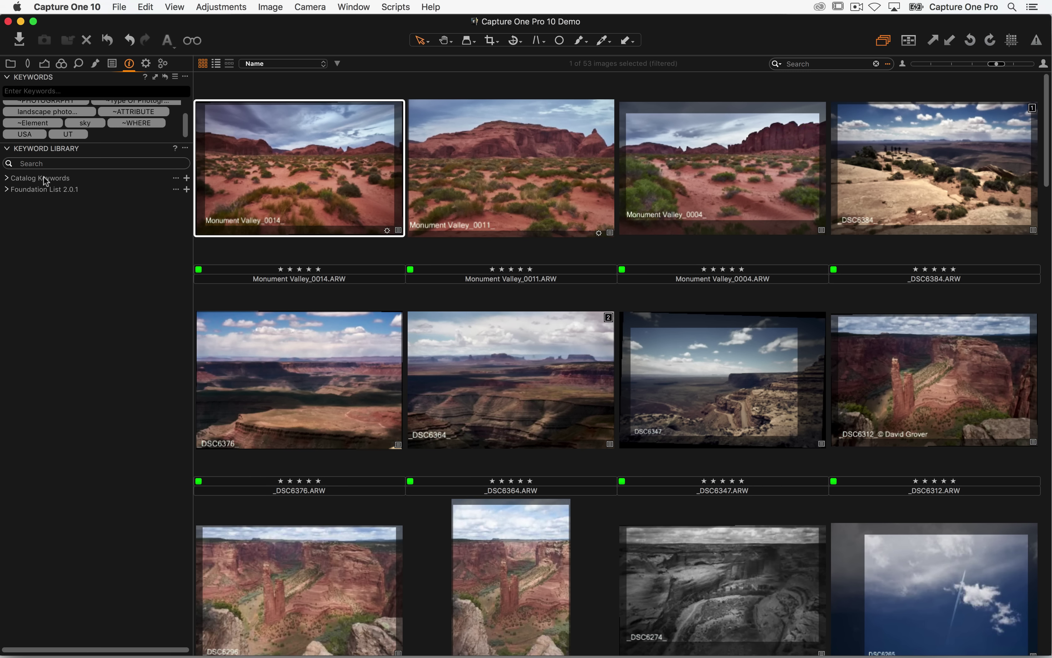
{"action": "left_click", "coordinate": [7, 189]}
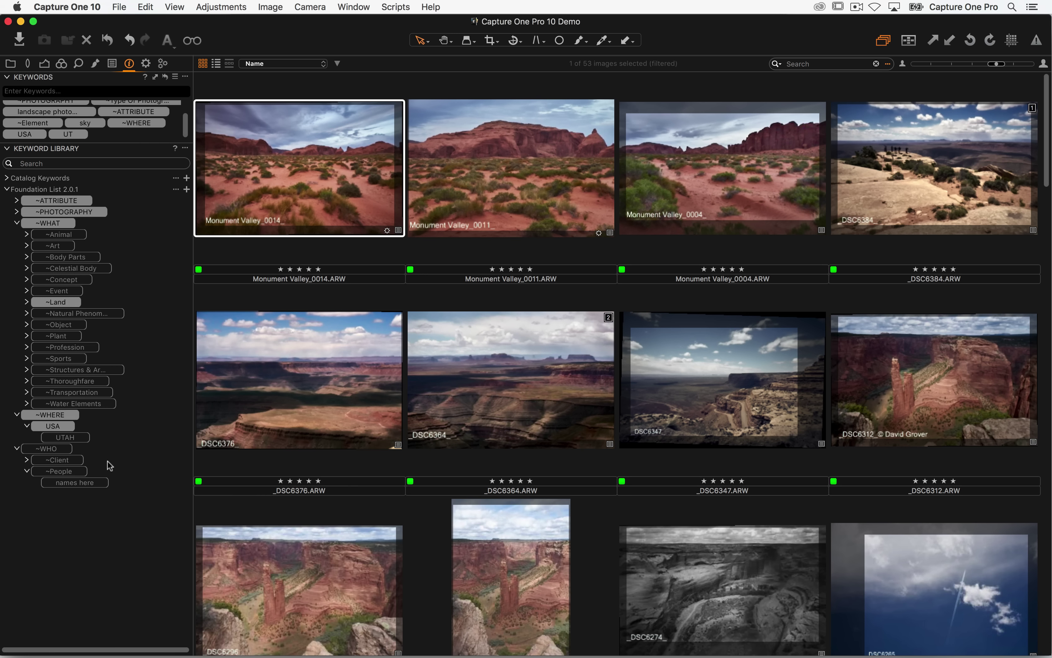
{"action": "left_click", "coordinate": [119, 7]}
- Open the eCommerce session, confirm Foundation List 2.0.1 is listed, then return to the Demo catalog
{"action": "mouse_move", "coordinate": [121, 61]}
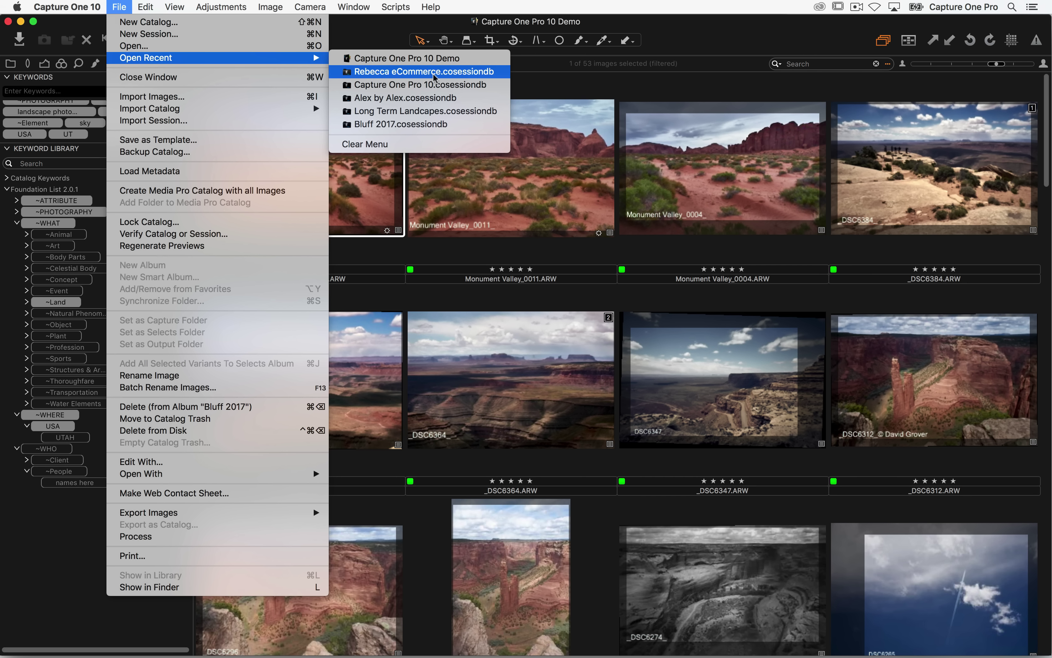
{"action": "left_click", "coordinate": [434, 74]}
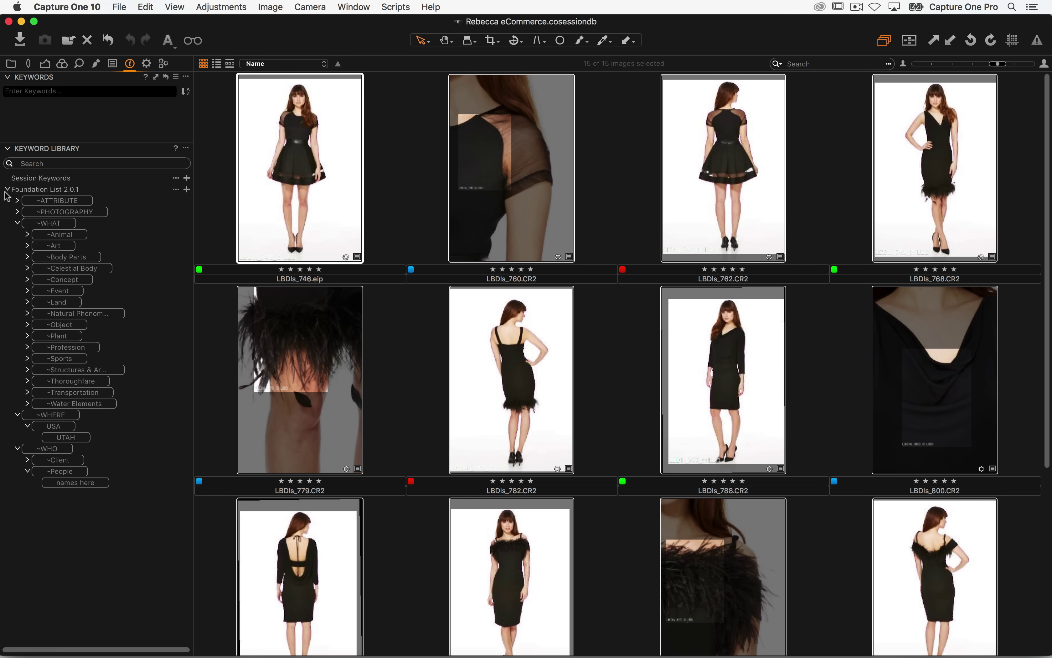
{"action": "left_click", "coordinate": [7, 190]}
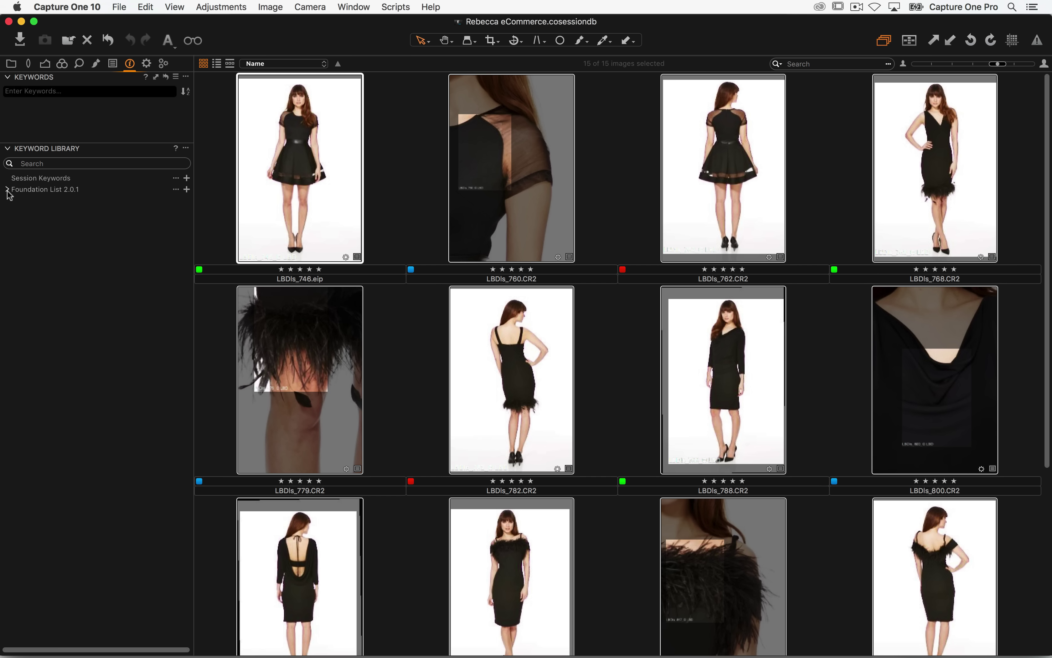
{"action": "left_click", "coordinate": [7, 191]}
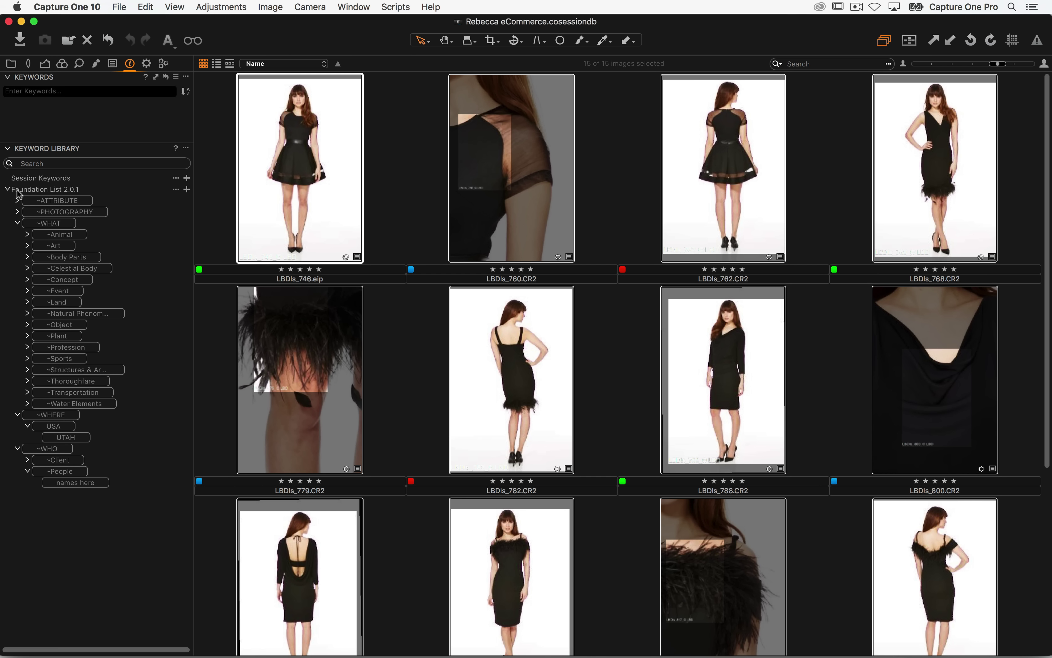
{"action": "left_click", "coordinate": [8, 189]}
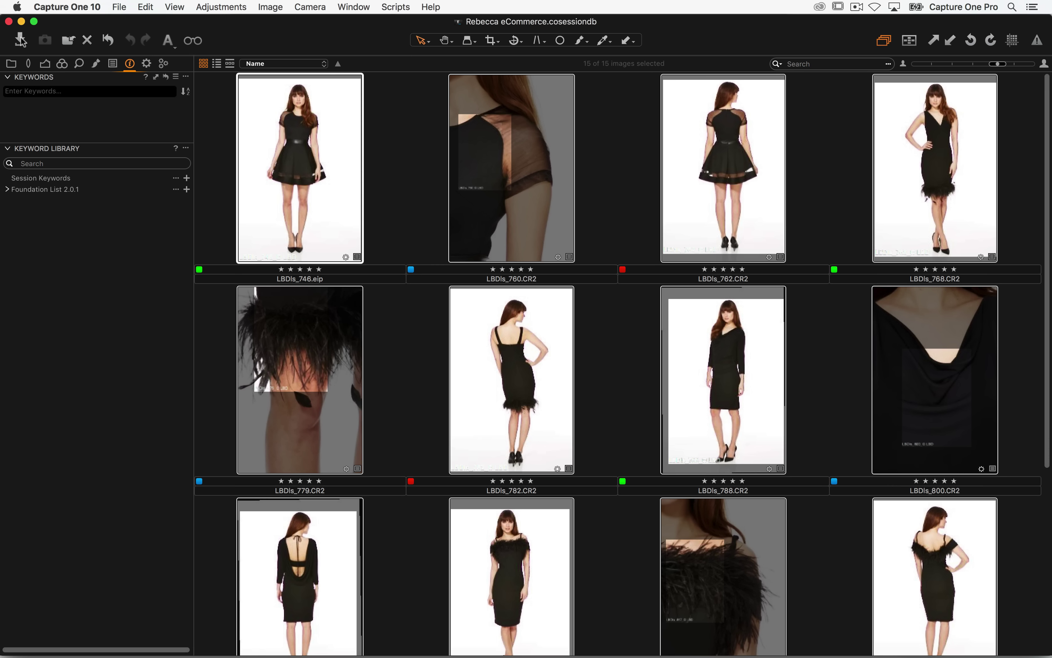
{"action": "left_click", "coordinate": [8, 22]}
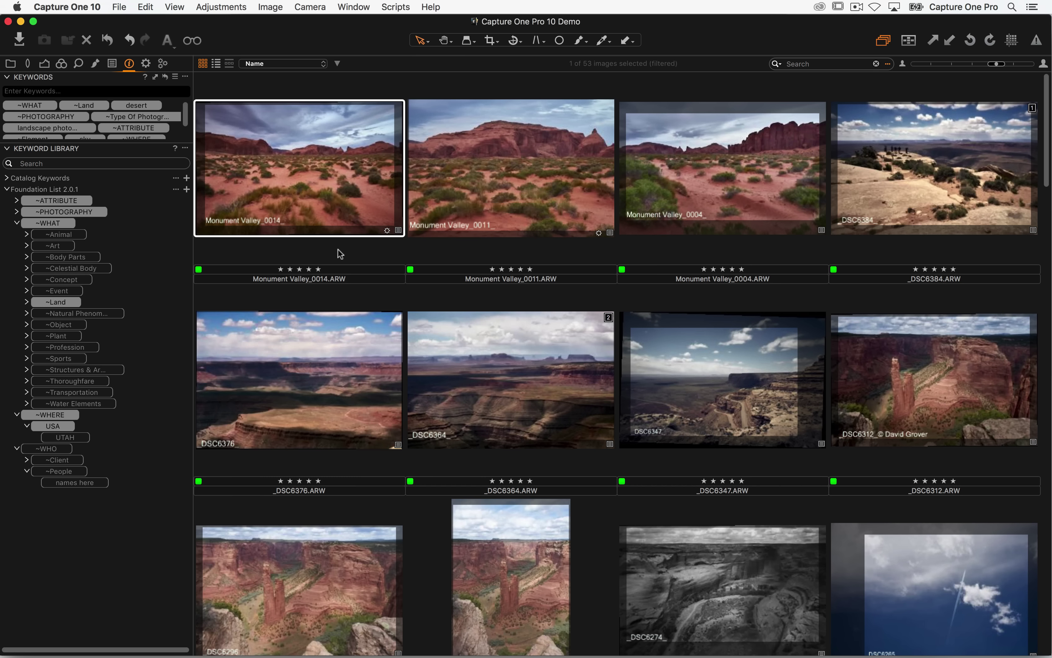
- Collapse the Foundation List and create a new keyword library named '<user's name>'s Image Library List'
{"action": "left_click", "coordinate": [7, 189]}
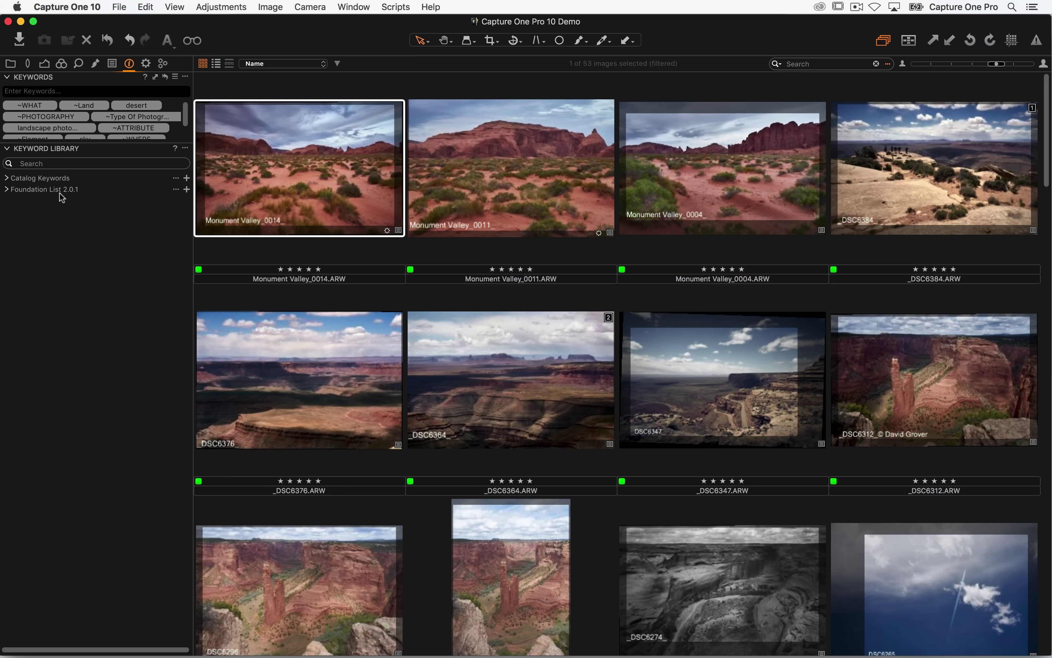
{"action": "left_click", "coordinate": [185, 149]}
{"action": "mouse_move", "coordinate": [213, 185]}
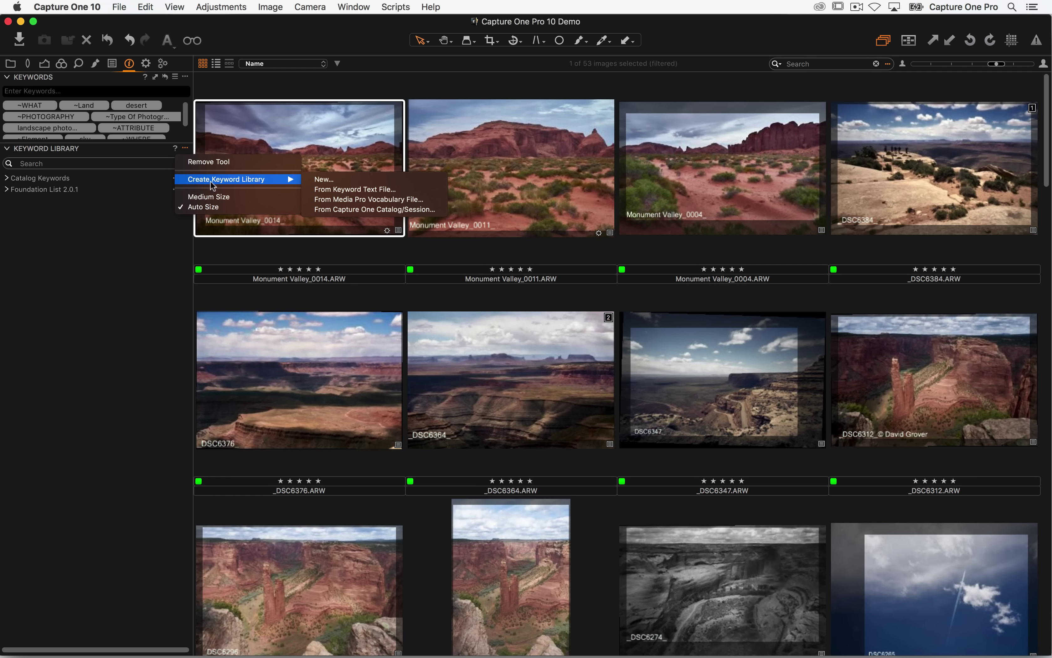
{"action": "left_click", "coordinate": [355, 179]}
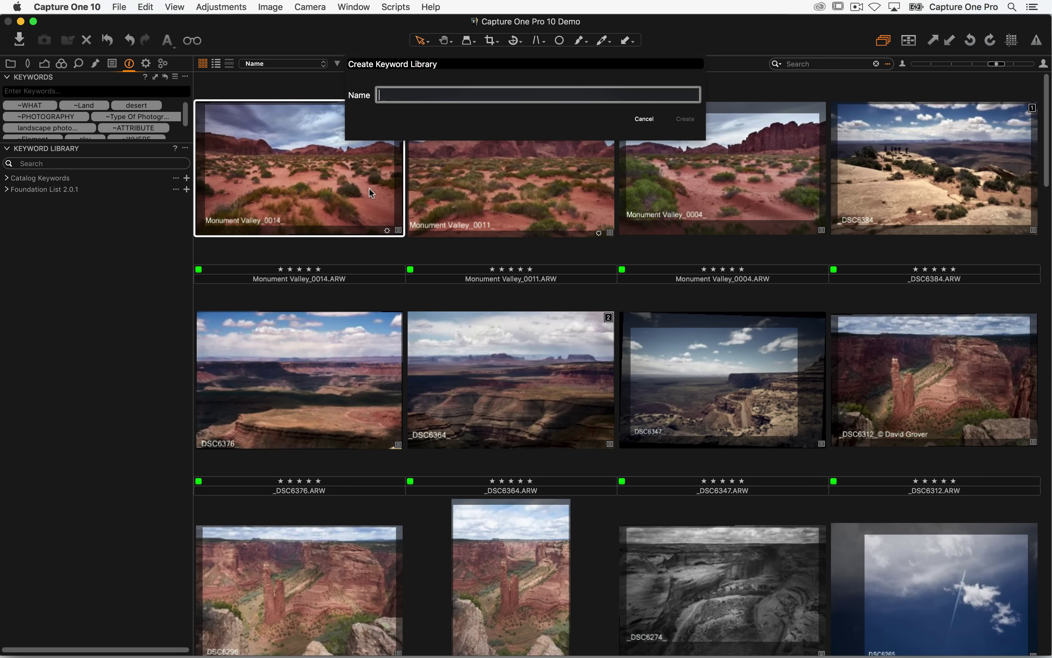
{"action": "type", "text": "David's Image Librar"}
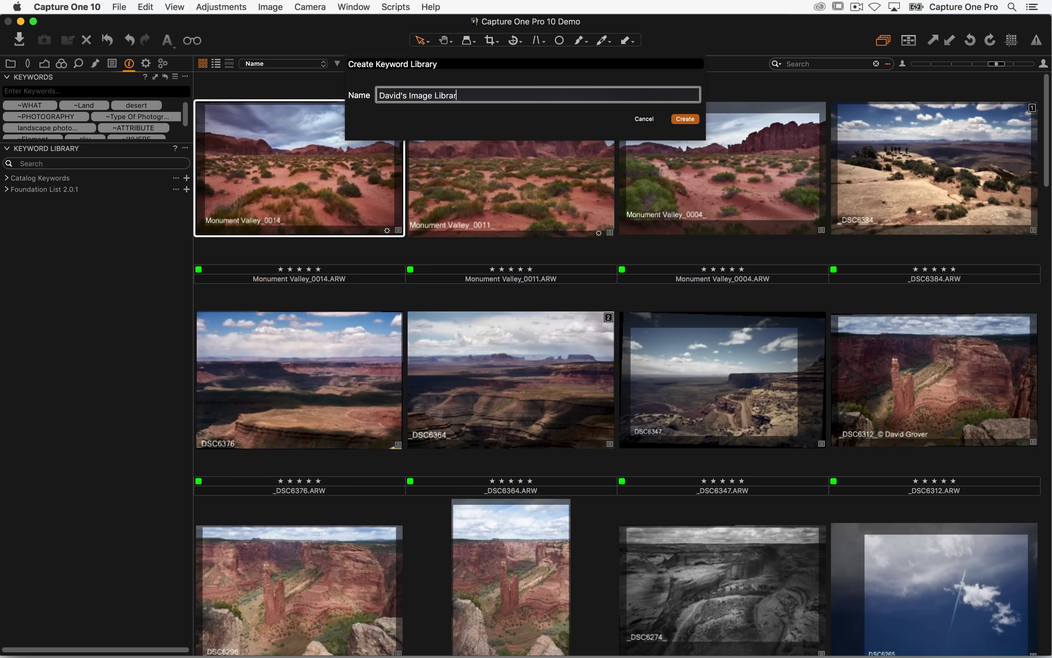
{"action": "type", "text": "y List"}
{"action": "key", "text": "Return"}
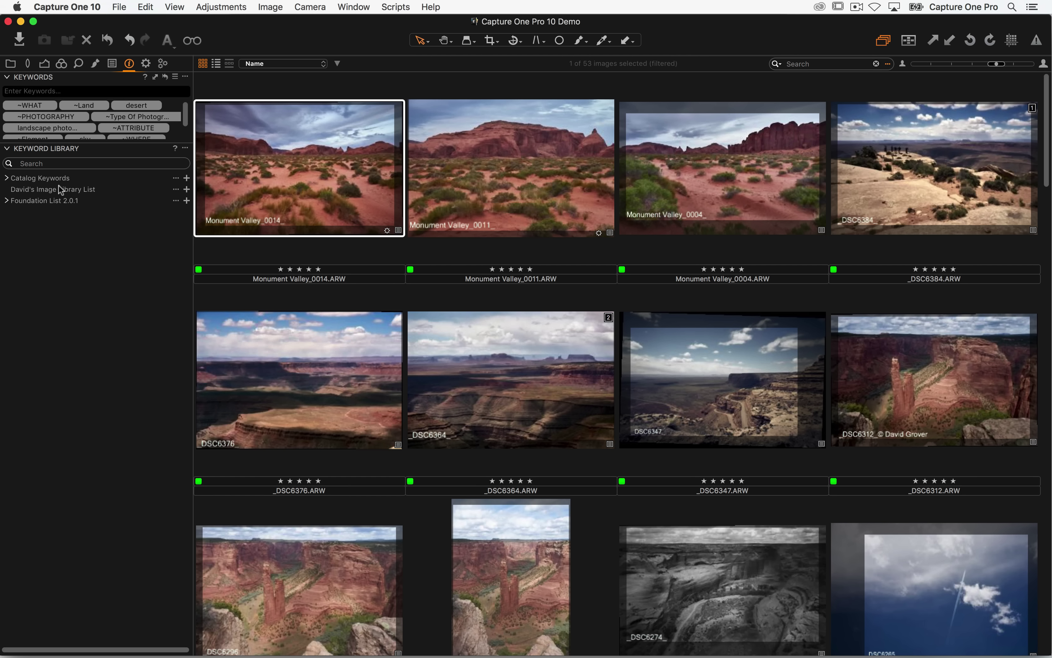
{"action": "left_click", "coordinate": [176, 190]}
{"action": "mouse_move", "coordinate": [180, 195]}
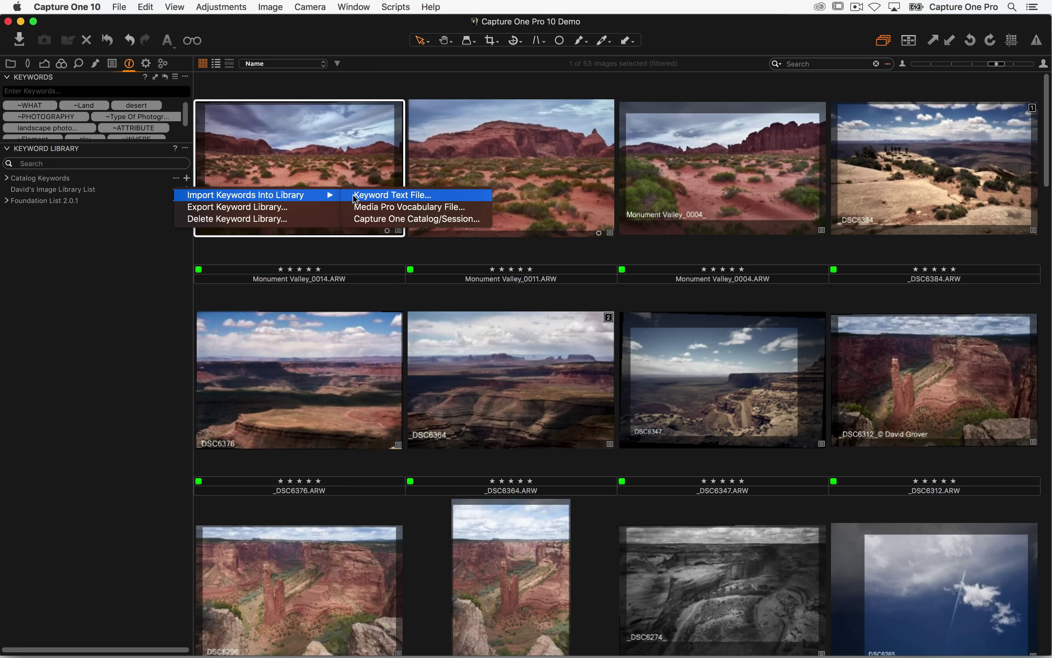
- Add CAT, DOG and MOUSE to the new library and tag Monument Valley_0014 with CAT
{"action": "left_click", "coordinate": [353, 218]}
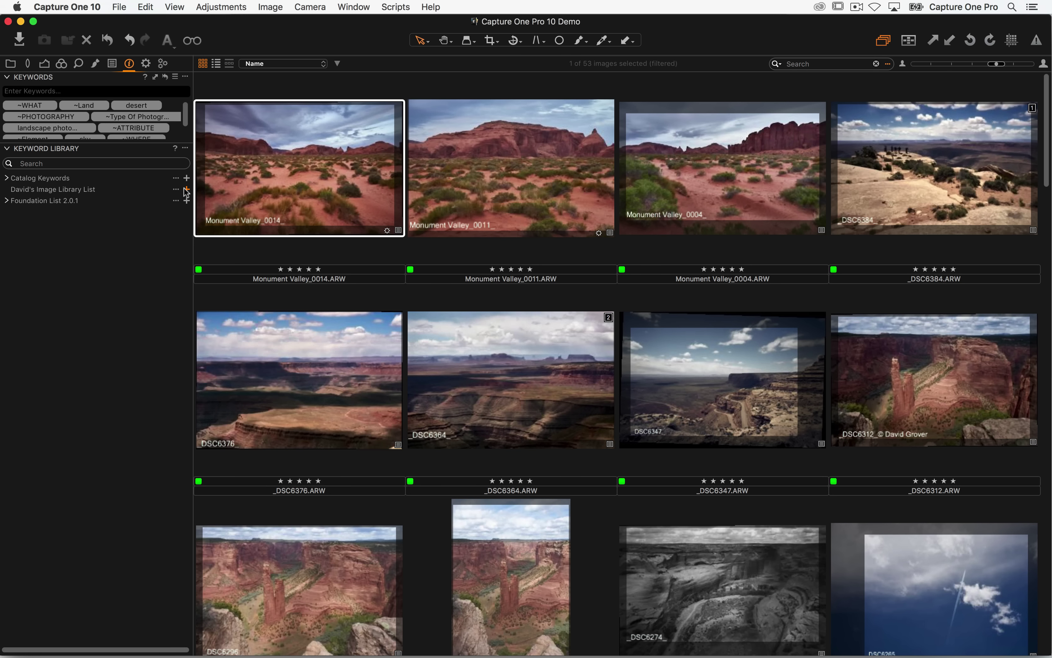
{"action": "left_click", "coordinate": [187, 190]}
{"action": "type", "text": "CAT"}
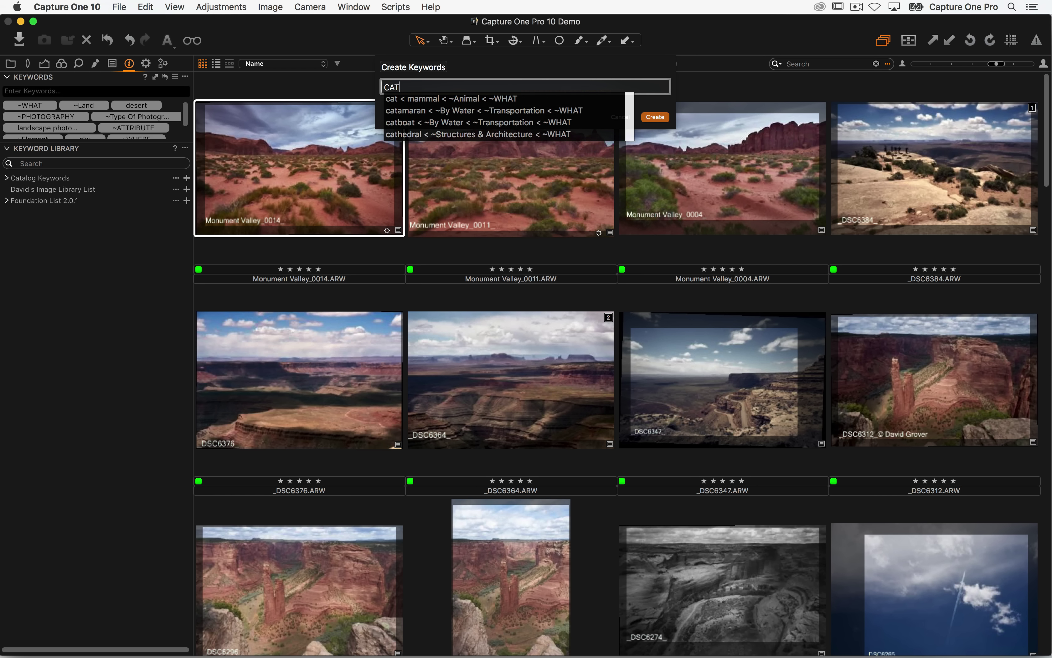
{"action": "type", "text": ", DOG, MOUSE"}
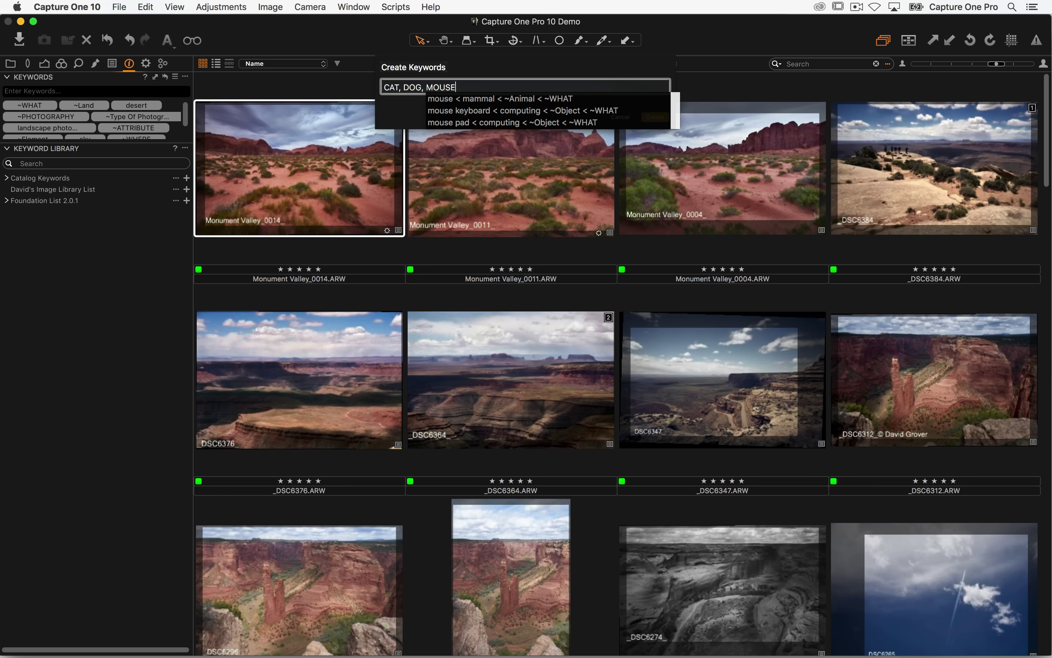
{"action": "key", "text": "Escape"}
{"action": "key", "text": "Return"}
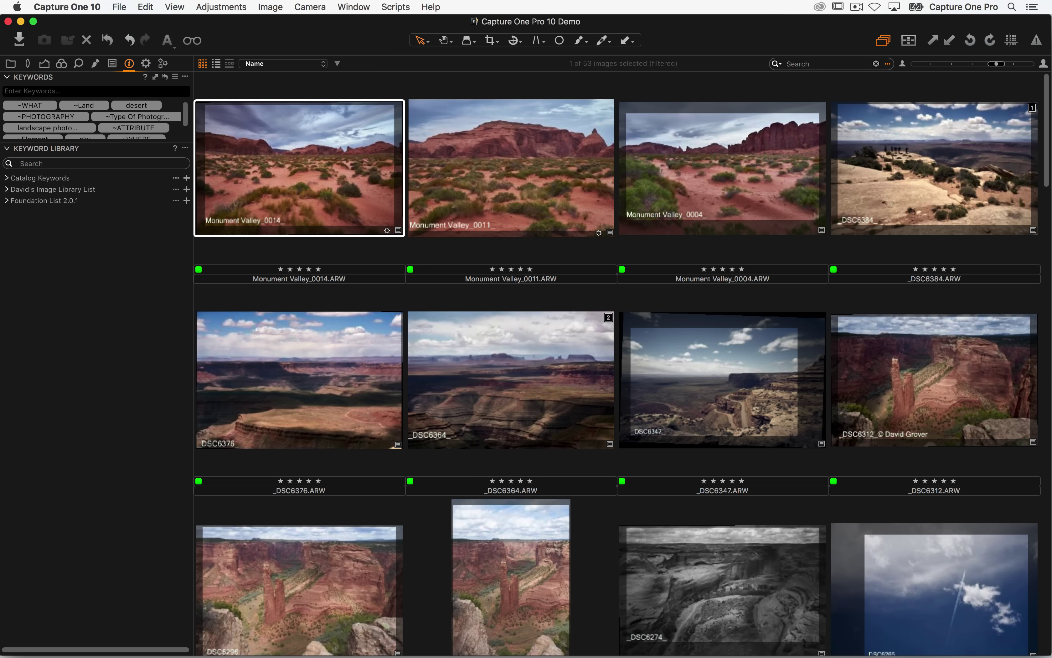
{"action": "left_click", "coordinate": [7, 189]}
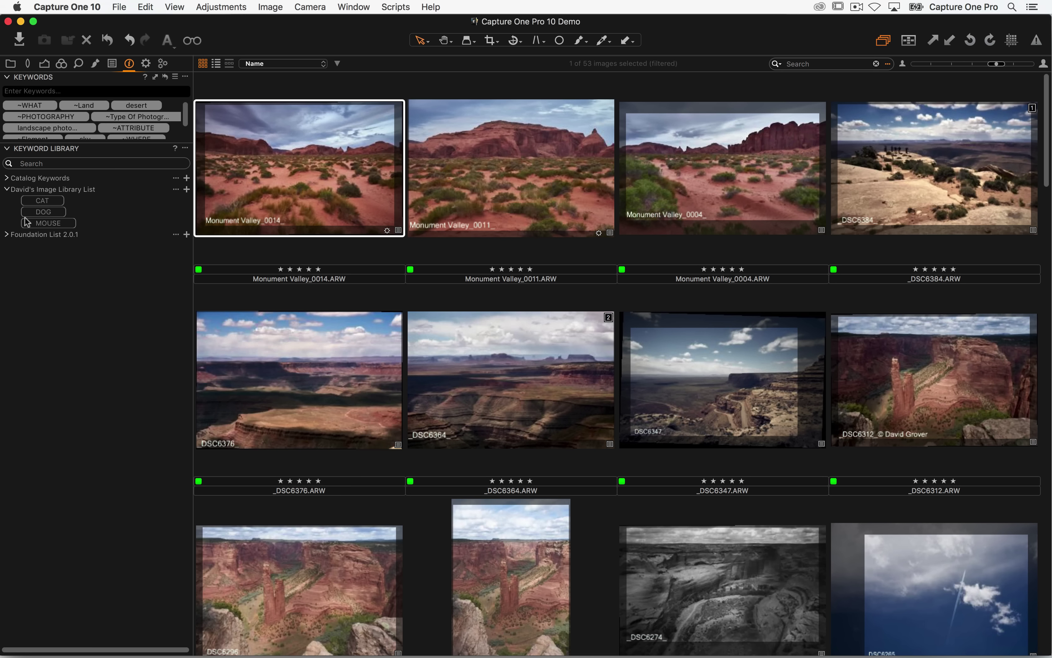
{"action": "left_click", "coordinate": [46, 200]}
- Set the QuickProof recipe's Include Keywords to only the new personal keyword library
{"action": "left_click", "coordinate": [150, 65]}
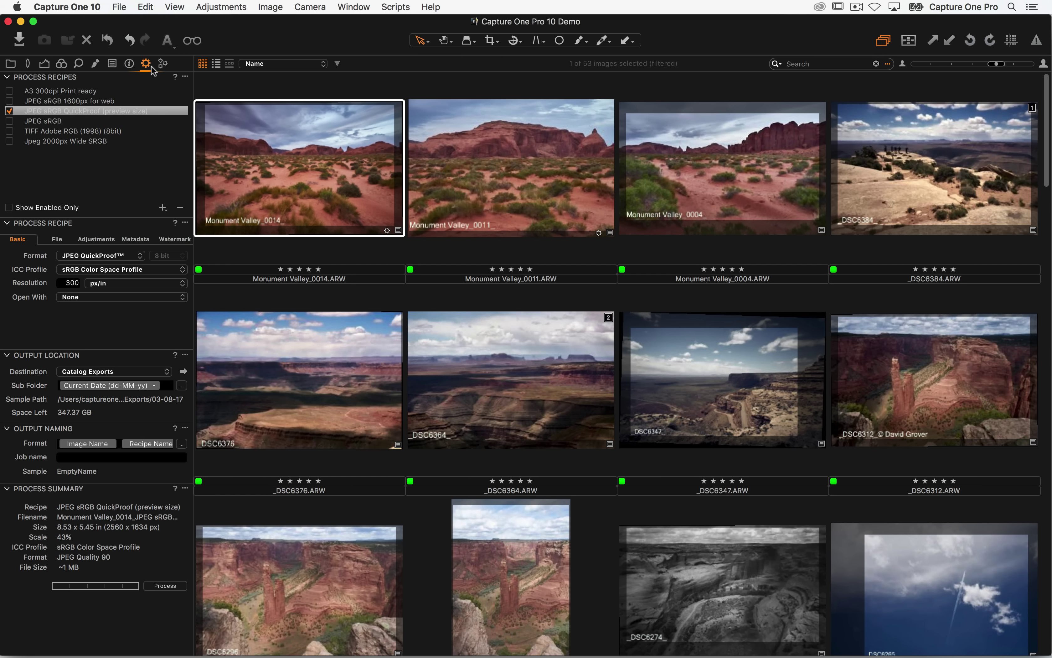
{"action": "left_click", "coordinate": [131, 240]}
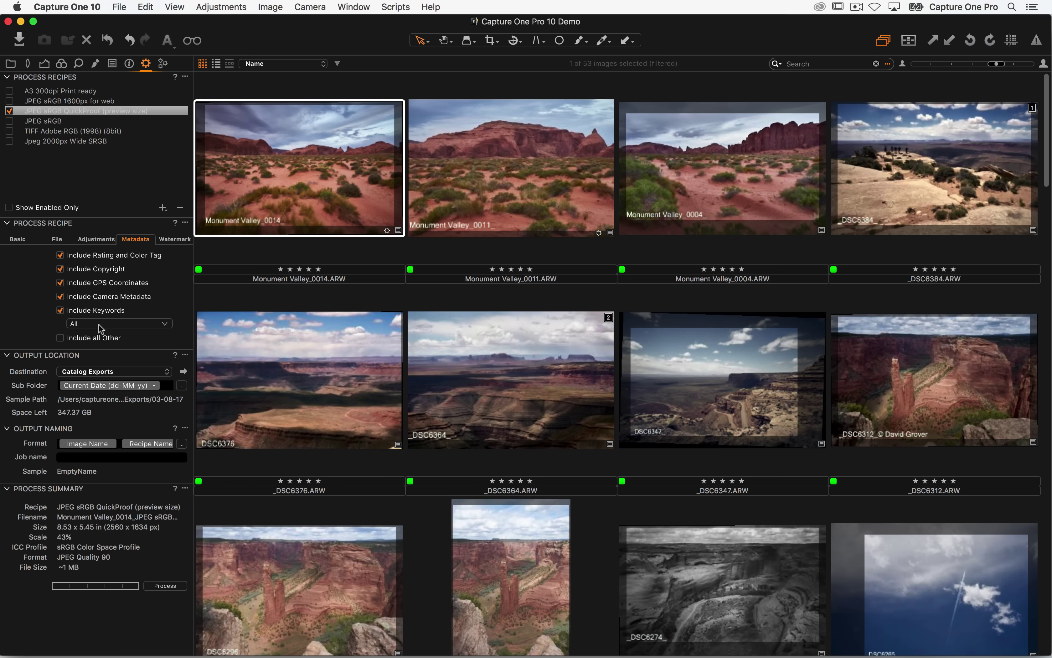
{"action": "left_click", "coordinate": [99, 325]}
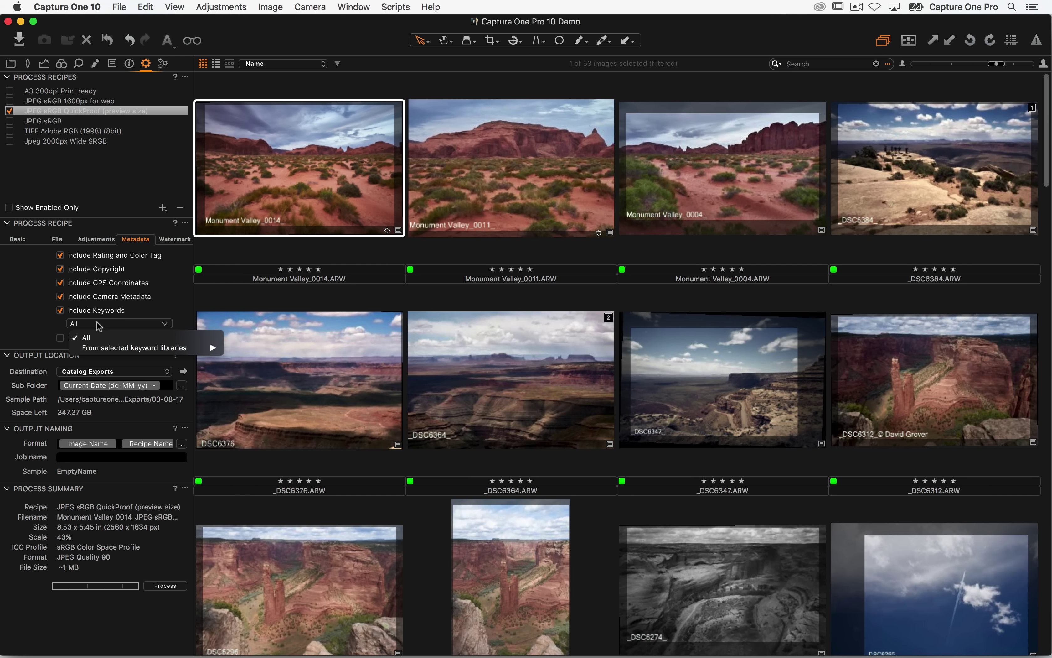
{"action": "mouse_move", "coordinate": [123, 350]}
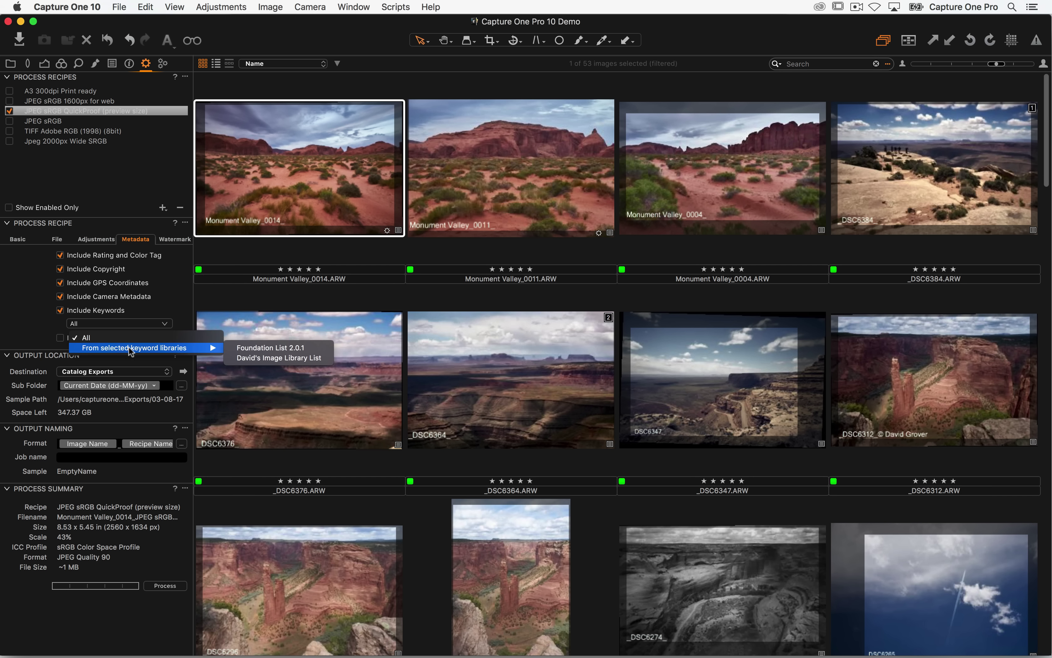
{"action": "left_click", "coordinate": [246, 359]}
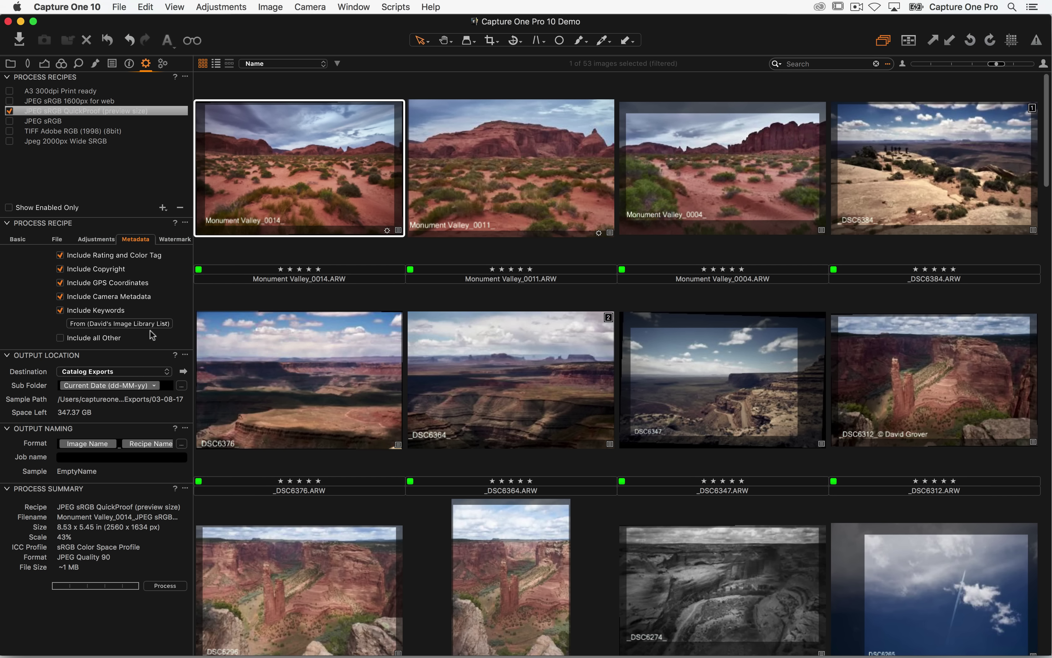
{"action": "left_click", "coordinate": [132, 64]}
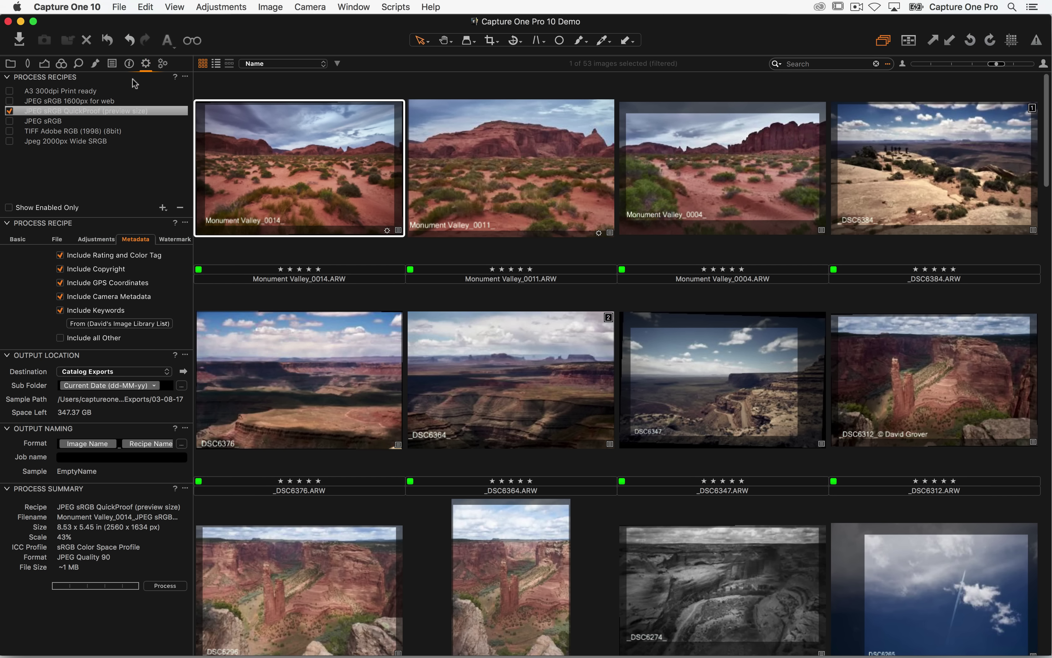
- Set the Keywords tool to Auto Size, process the selected image, and show the 03-08-17 folder in Finder
{"action": "left_click", "coordinate": [185, 77]}
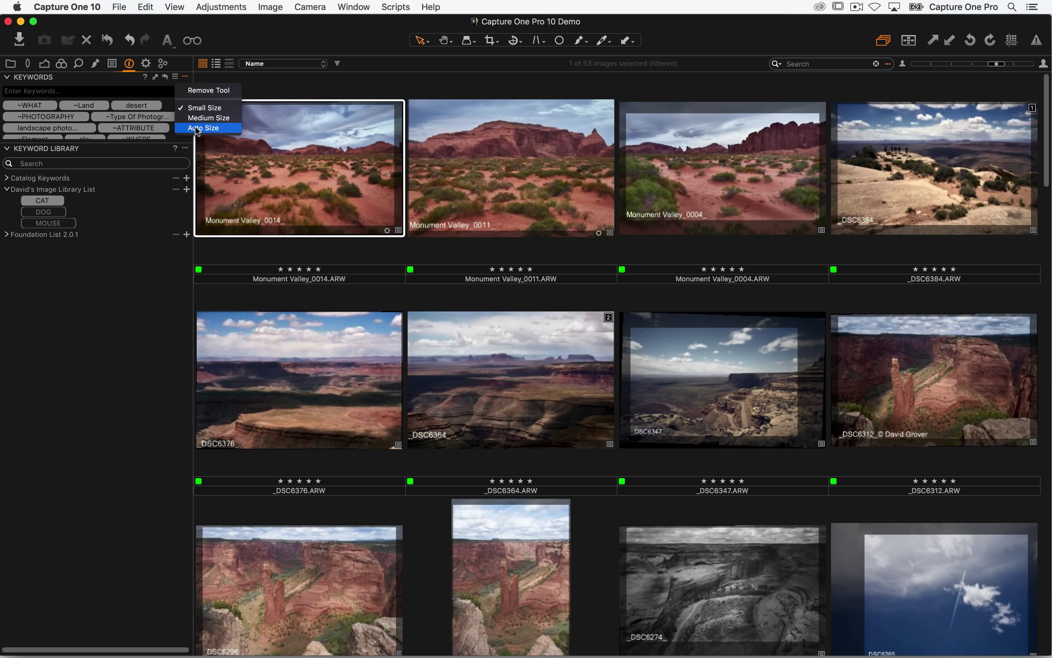
{"action": "left_click", "coordinate": [204, 127]}
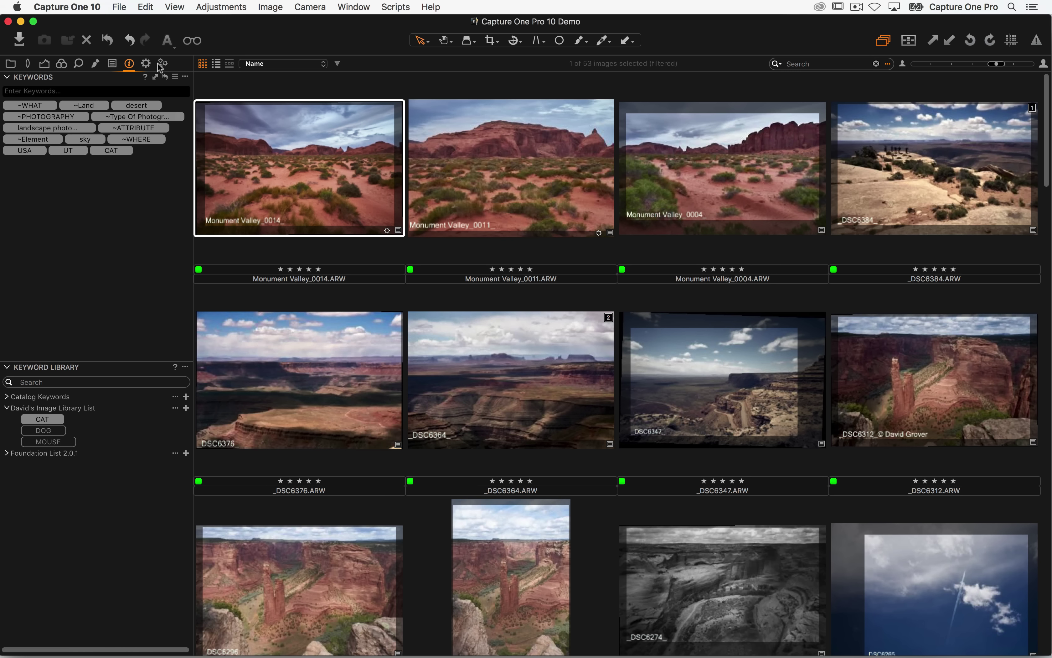
{"action": "left_click", "coordinate": [145, 64]}
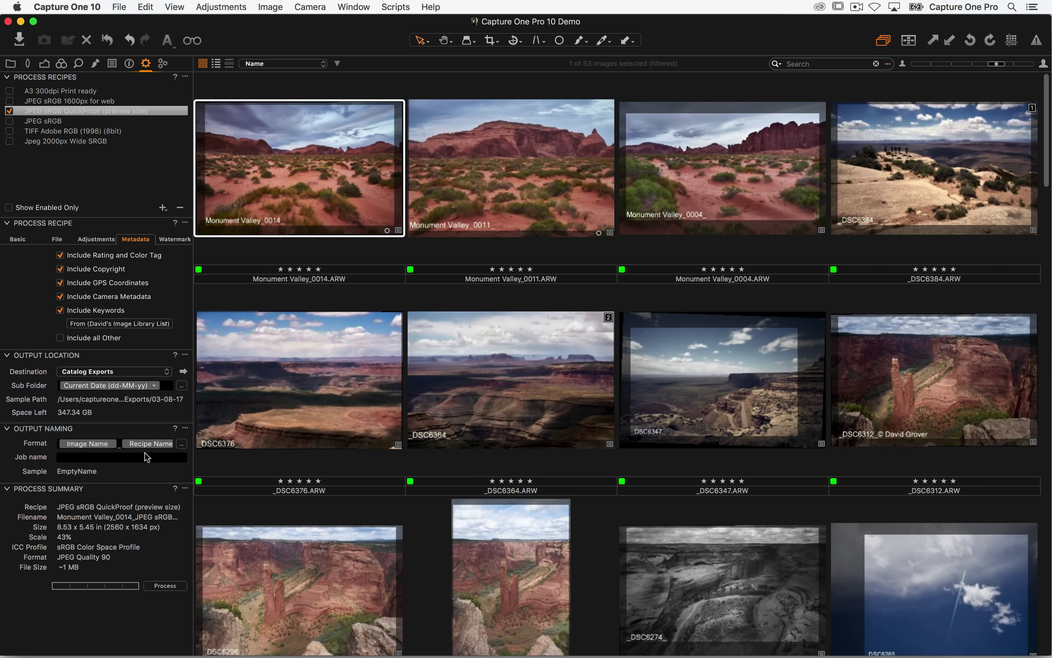
{"action": "left_click", "coordinate": [170, 586]}
{"action": "left_click", "coordinate": [184, 371]}
{"action": "left_click", "coordinate": [577, 157]}
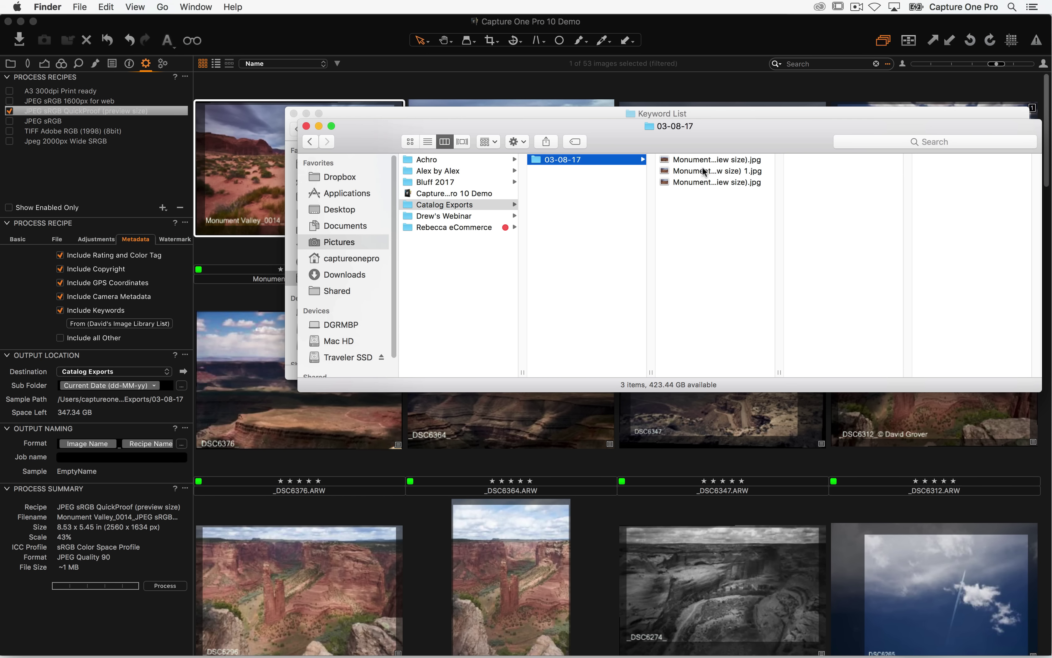
- Open the exported Monument Valley_0014 JPEG in Preview and confirm its only keyword is CAT
{"action": "left_click_drag", "start_coordinate": [779, 370], "coordinate": [964, 397]}
{"action": "double_click", "coordinate": [748, 181]}
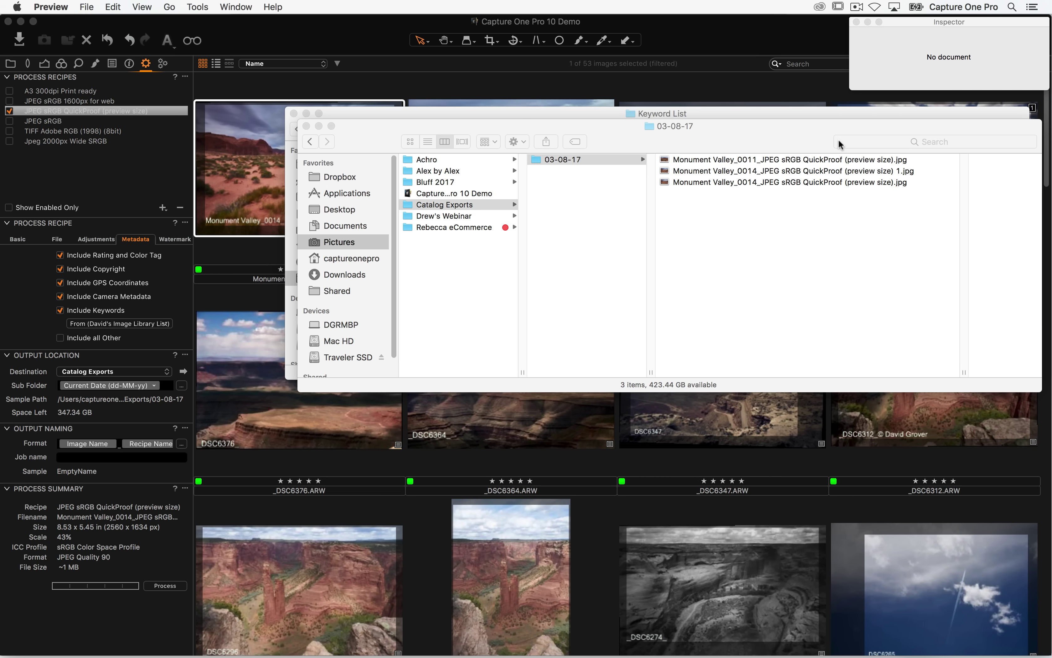
{"action": "key", "text": "super+q"}
{"action": "left_click", "coordinate": [805, 170]}
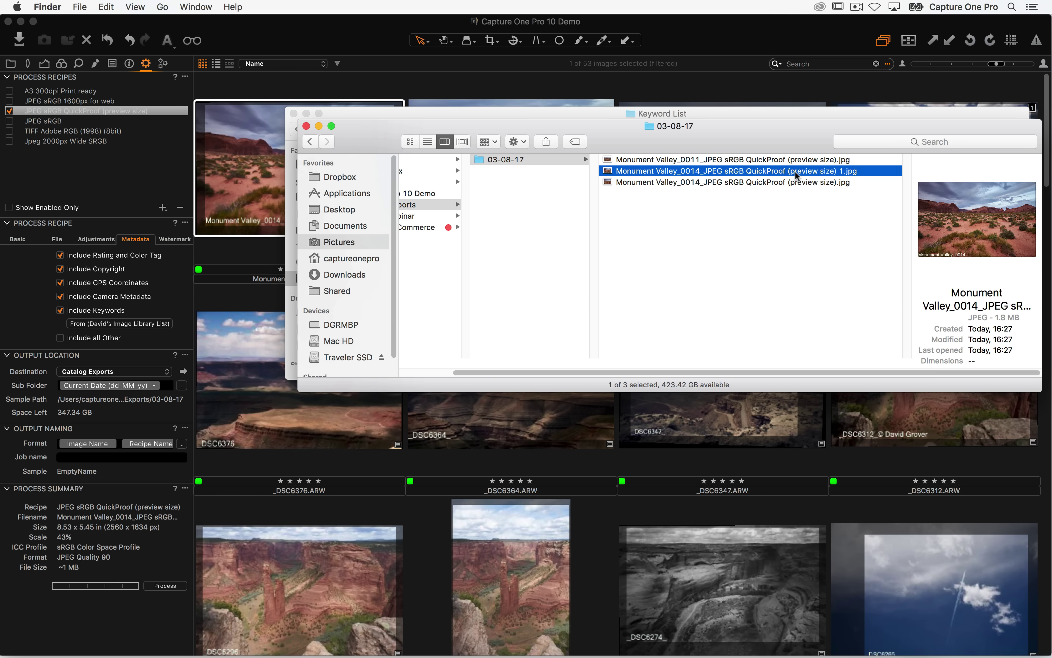
{"action": "right_click", "coordinate": [778, 171]}
{"action": "mouse_move", "coordinate": [678, 188]}
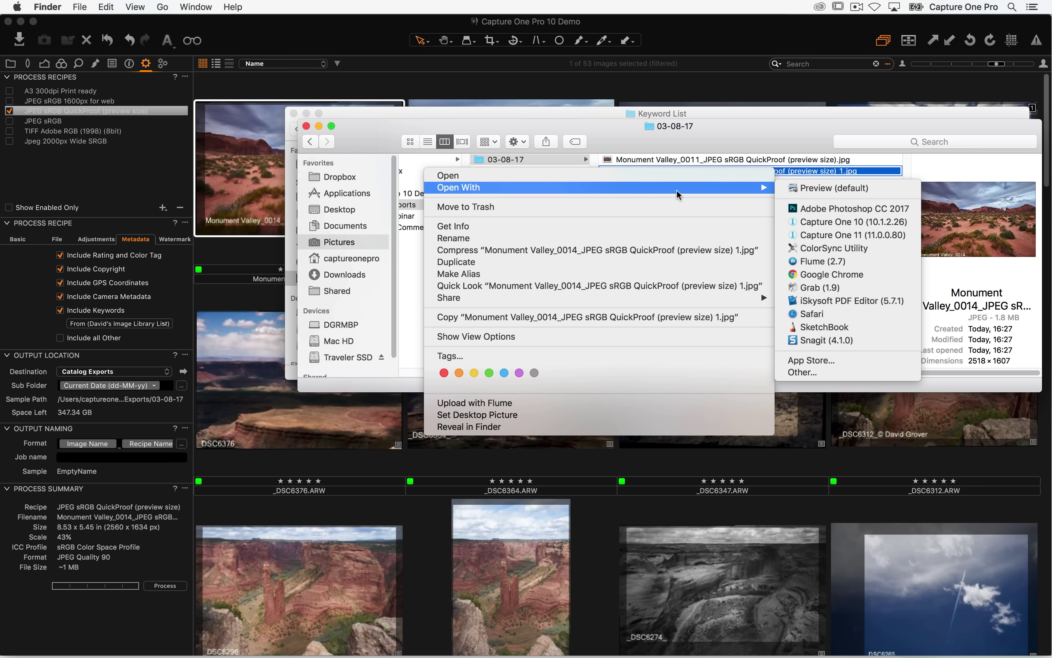
{"action": "left_click", "coordinate": [818, 191]}
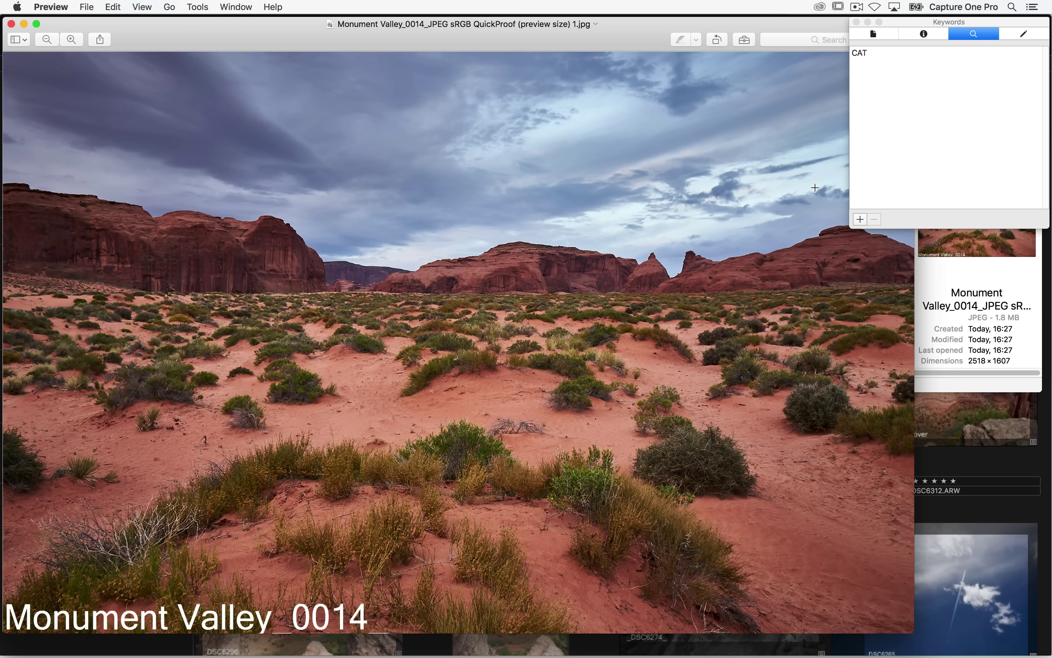
{"action": "left_click", "coordinate": [872, 62]}
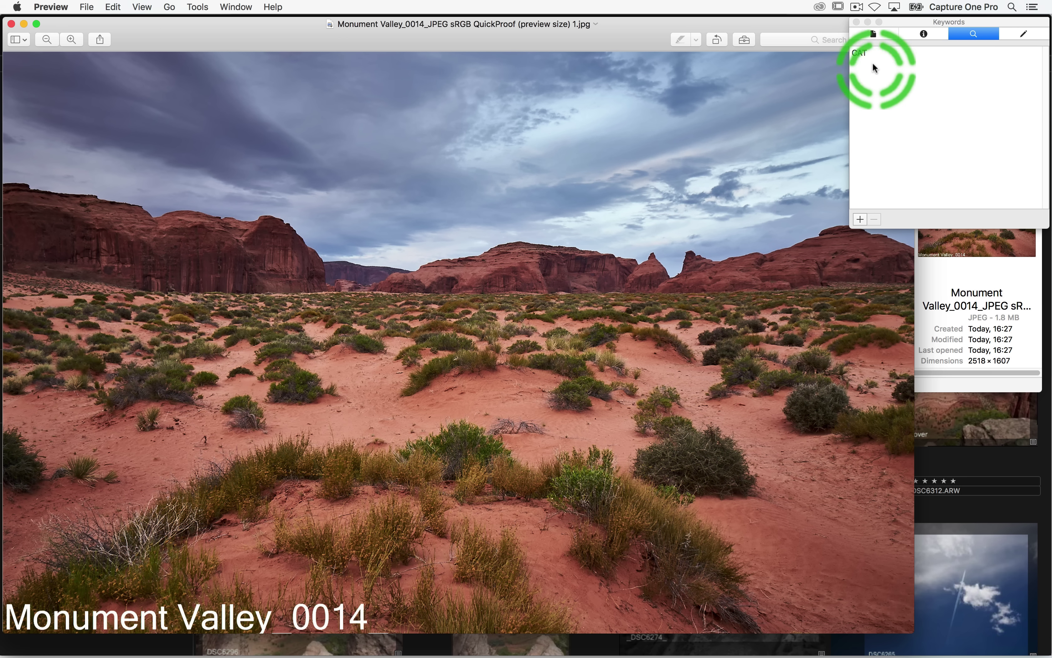
{"action": "key", "text": "super+Tab"}
{"action": "key", "text": "super+Tab"}
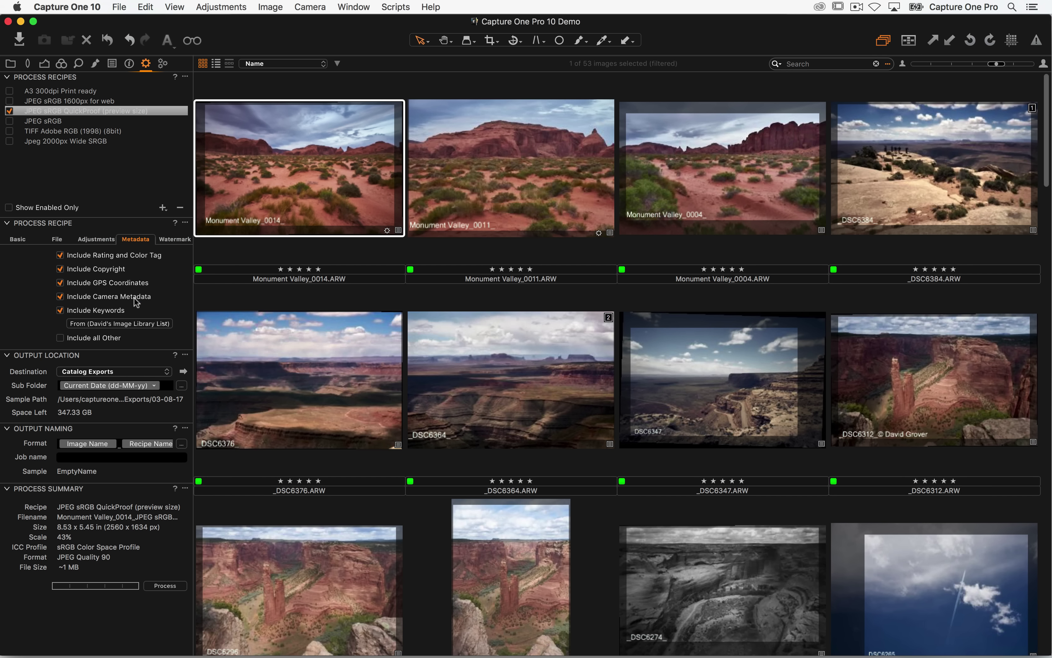
- Set the recipe to export all keywords again and view the selected image large
{"action": "left_click", "coordinate": [99, 325]}
{"action": "mouse_move", "coordinate": [111, 348]}
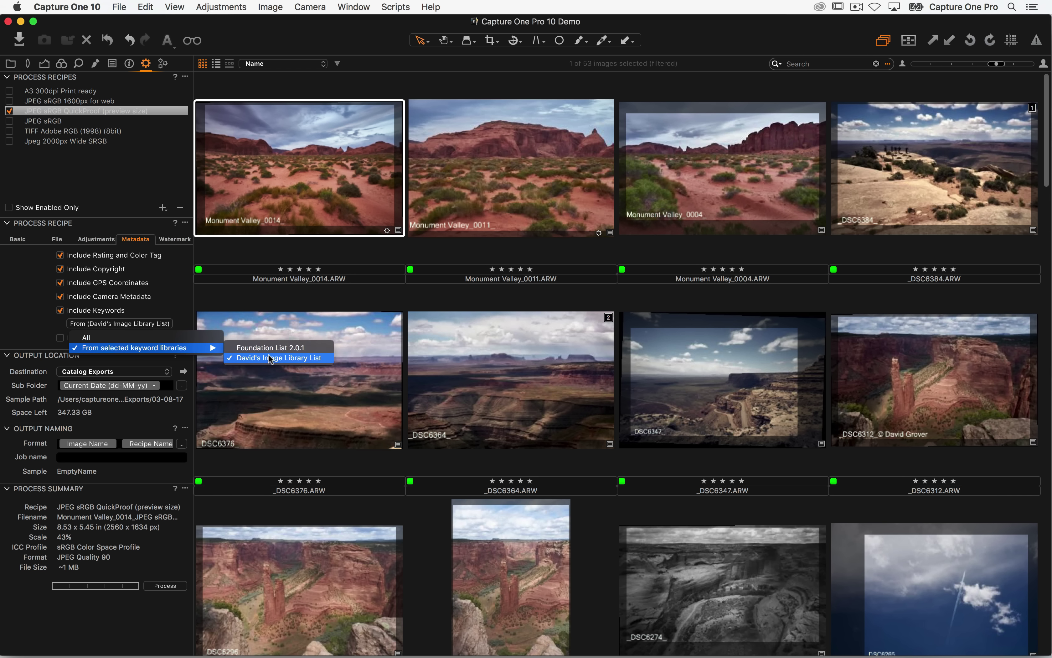
{"action": "left_click", "coordinate": [95, 338]}
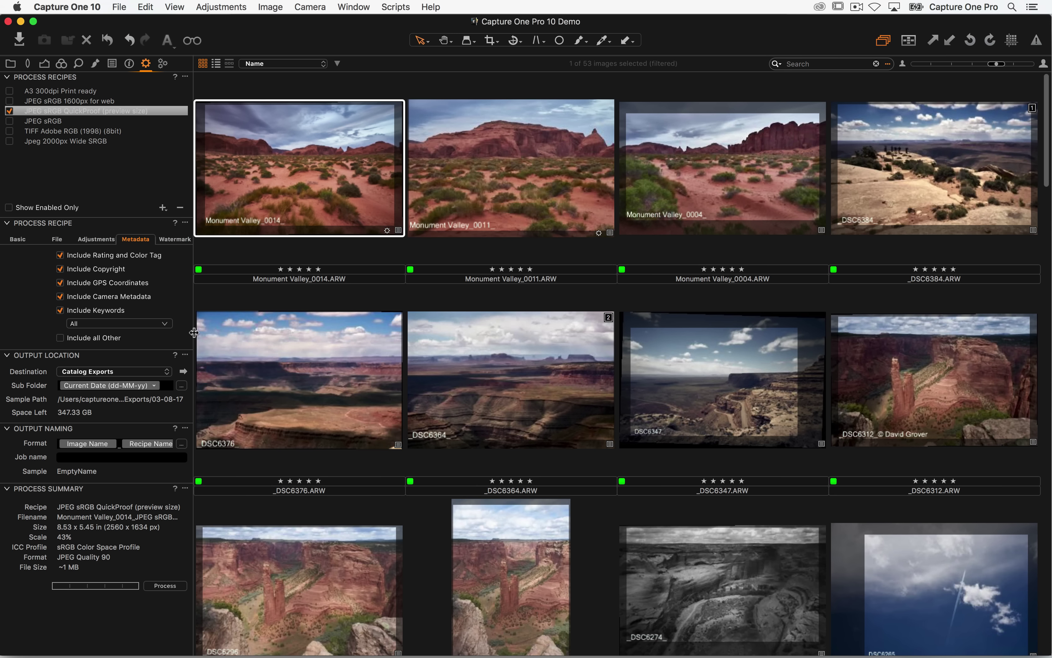
{"action": "key", "text": "super+alt+v"}
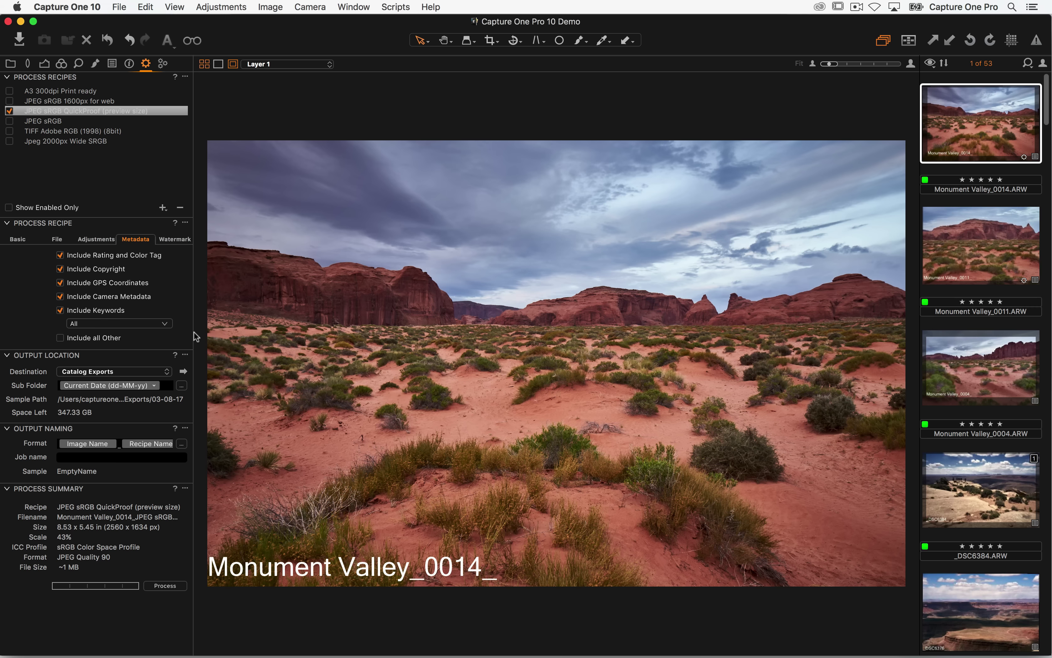
{"action": "left_click", "coordinate": [129, 64]}
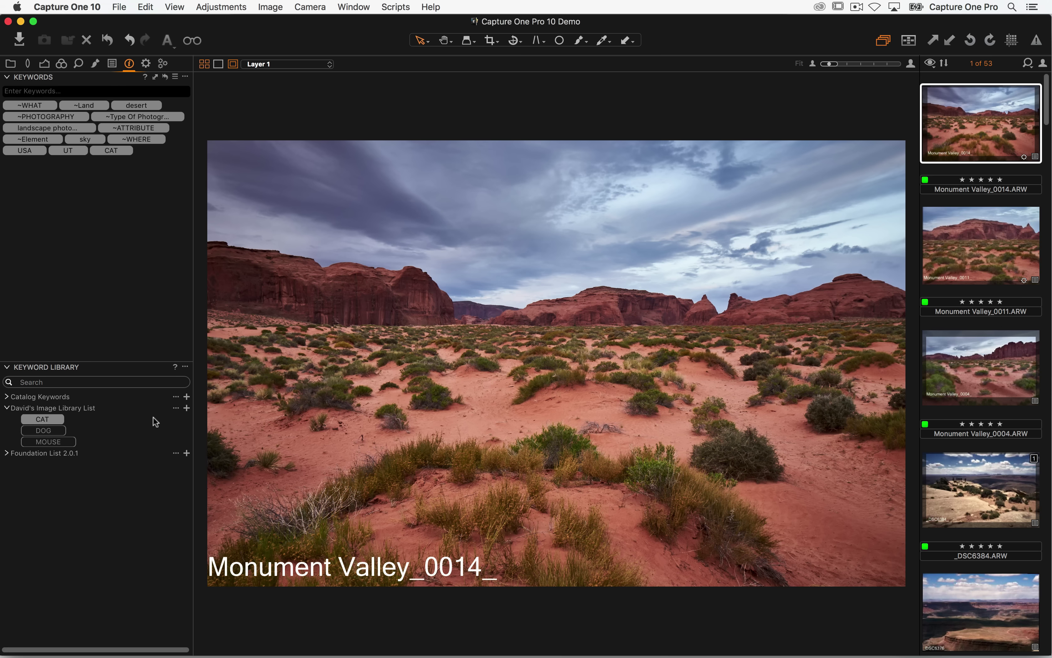
- Hide the viewer, select all 53 images and clear stray characters from the keyword field
{"action": "left_click", "coordinate": [44, 91]}
{"action": "type", "text": "§§"}
{"action": "key", "text": "super+alt+v"}
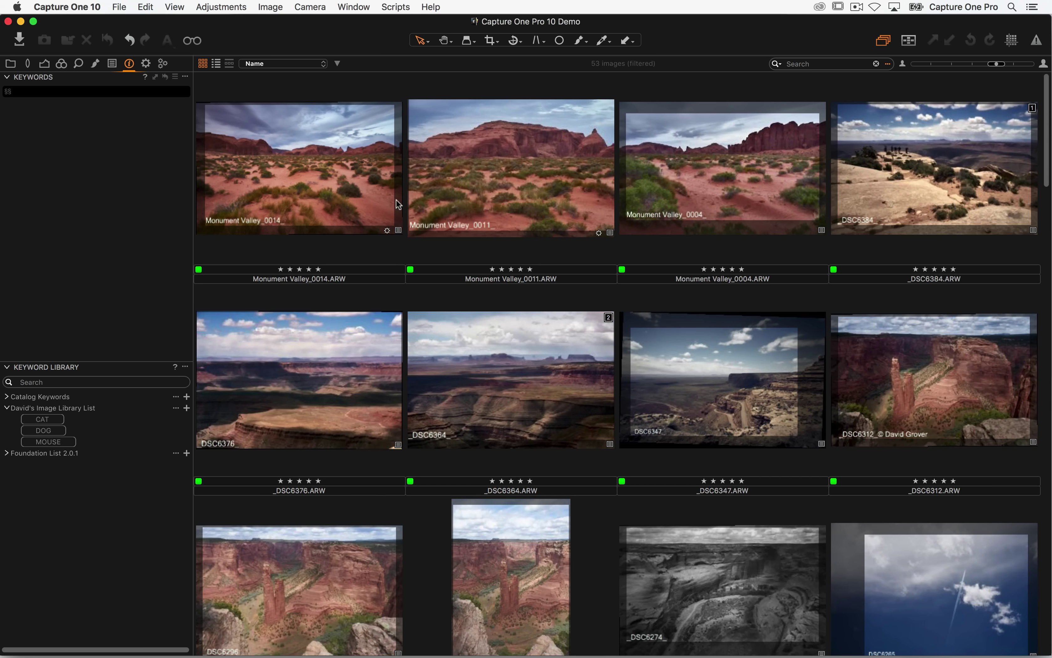
{"action": "key", "text": "super+a"}
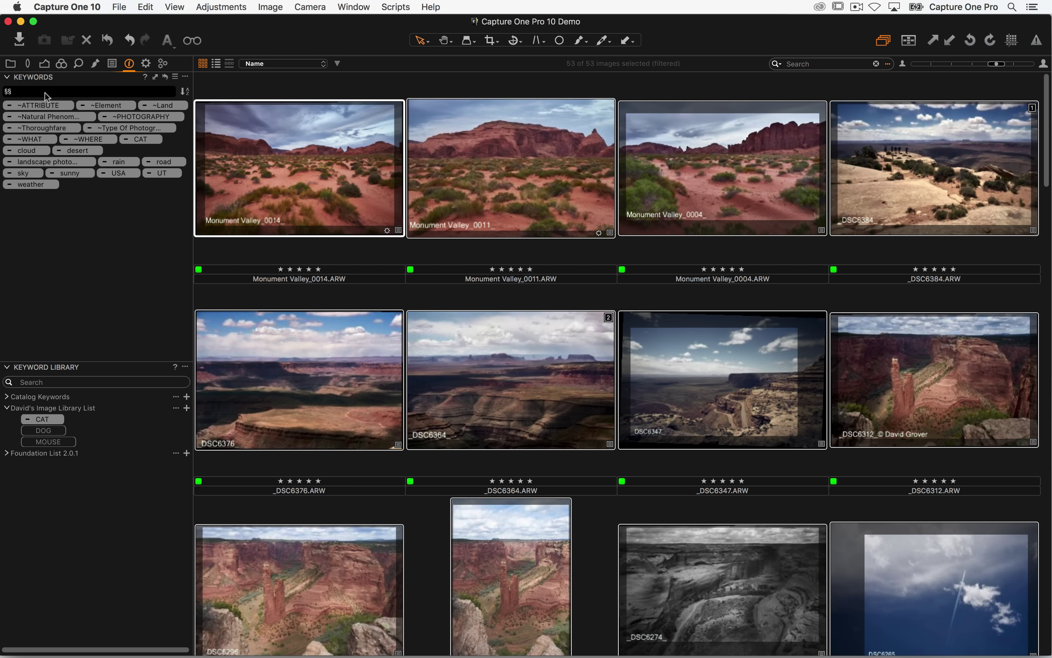
{"action": "double_click", "coordinate": [45, 92]}
{"action": "key", "text": "BackSpace"}
- Expand Foundation List 2.0.1 and apply the keyword 'valley' to all selected images
{"action": "left_click", "coordinate": [6, 407]}
{"action": "left_click", "coordinate": [7, 419]}
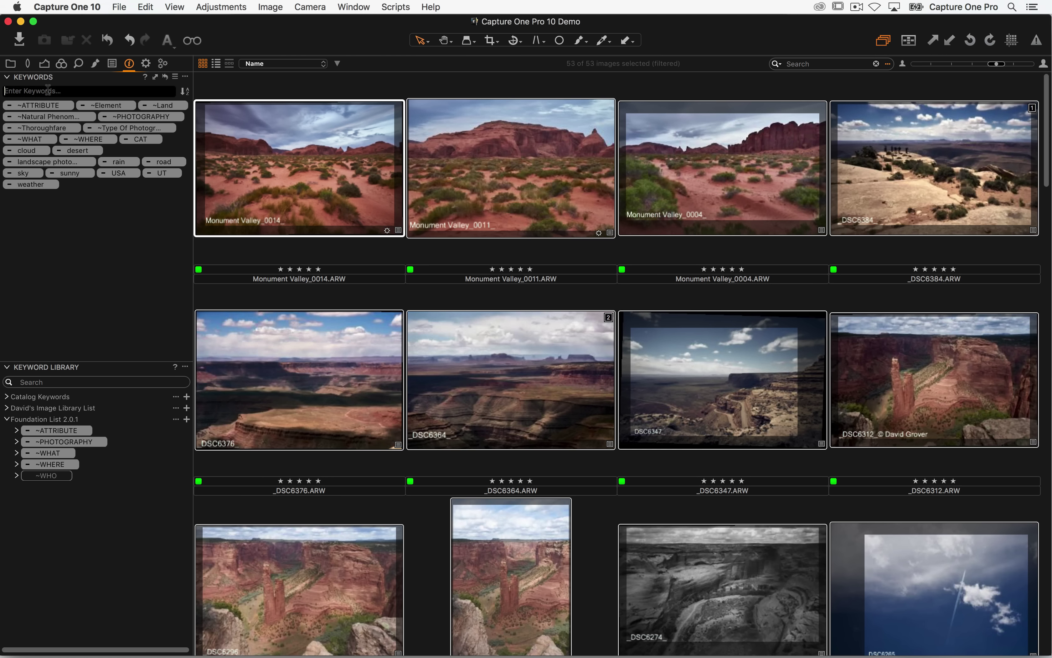
{"action": "scroll", "coordinate": [457, 261], "scroll_direction": "down", "scroll_amount": 5}
{"action": "scroll", "coordinate": [402, 343], "scroll_direction": "down", "scroll_amount": 5}
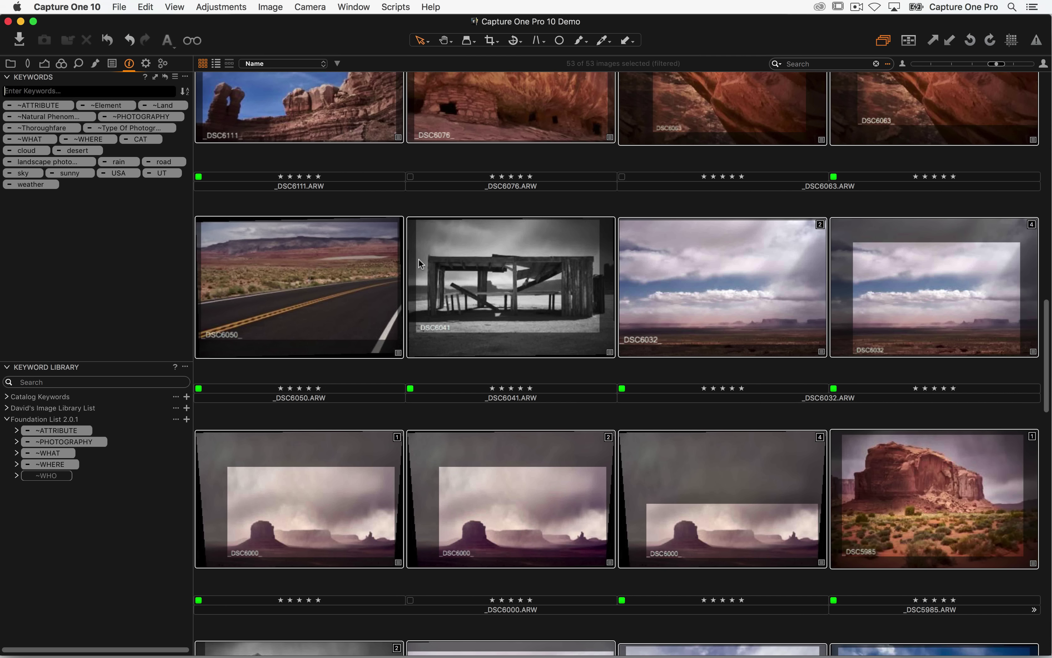
{"action": "left_click", "coordinate": [39, 89]}
{"action": "type", "text": "vall"}
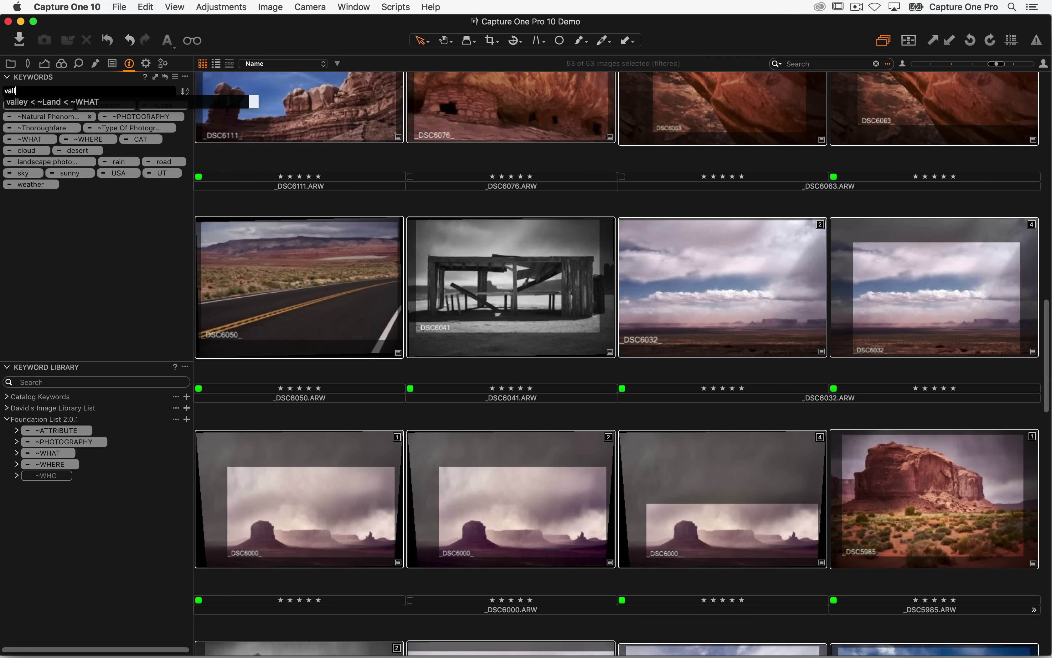
{"action": "key", "text": "Down"}
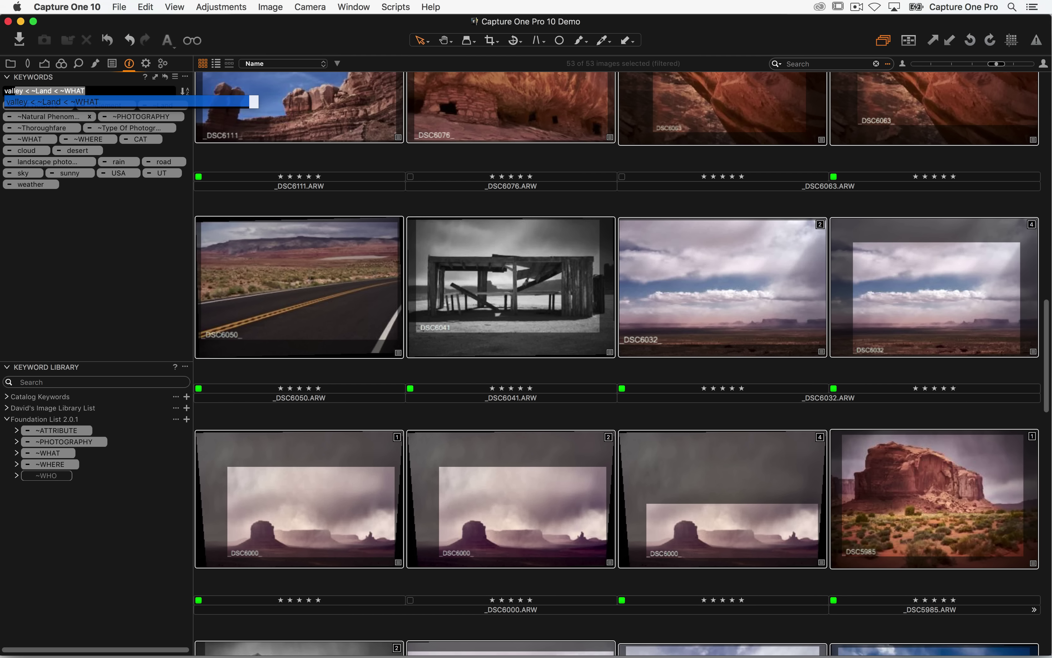
{"action": "key", "text": "Return"}
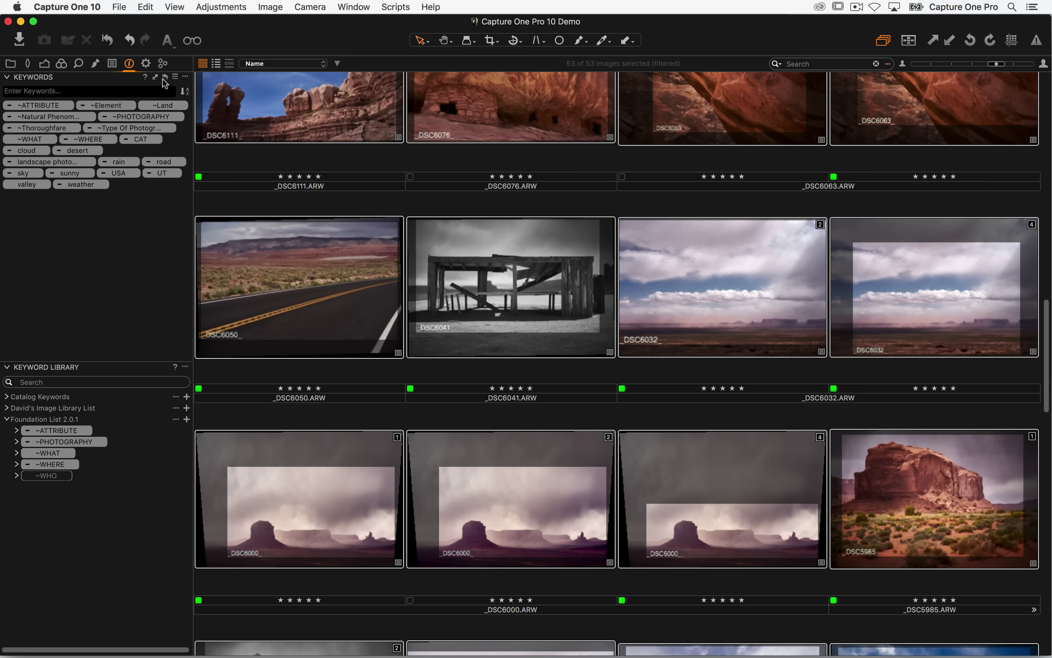
{"action": "left_click", "coordinate": [146, 65]}
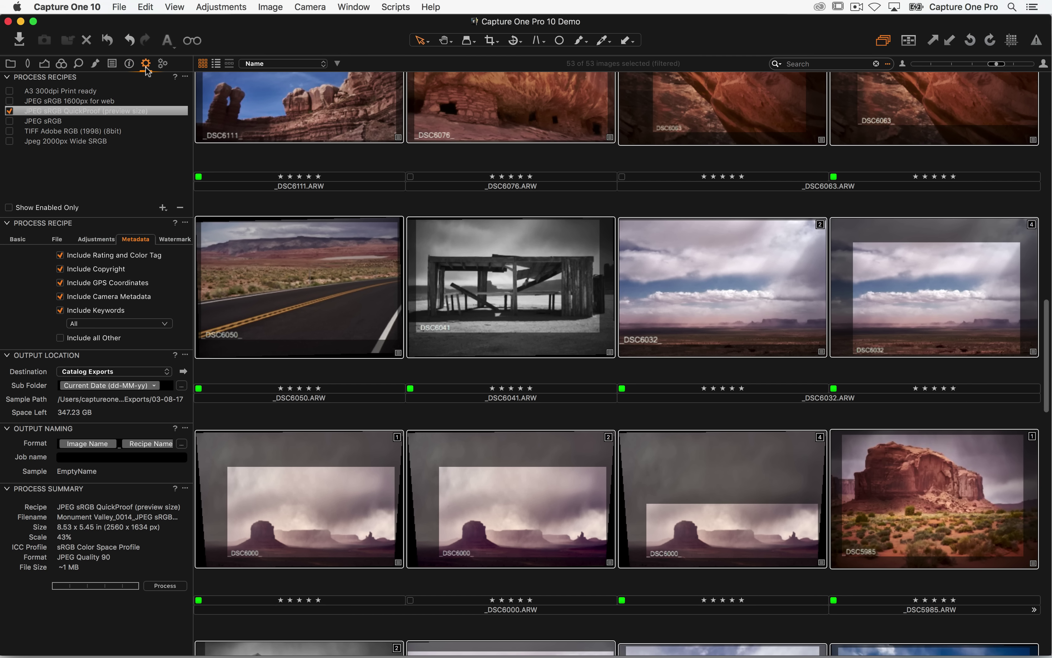
- Stop the recipe exporting rating, colour tag and GPS coordinates metadata
{"action": "left_click", "coordinate": [61, 255]}
{"action": "left_click", "coordinate": [61, 283]}
{"action": "left_click", "coordinate": [11, 63]}
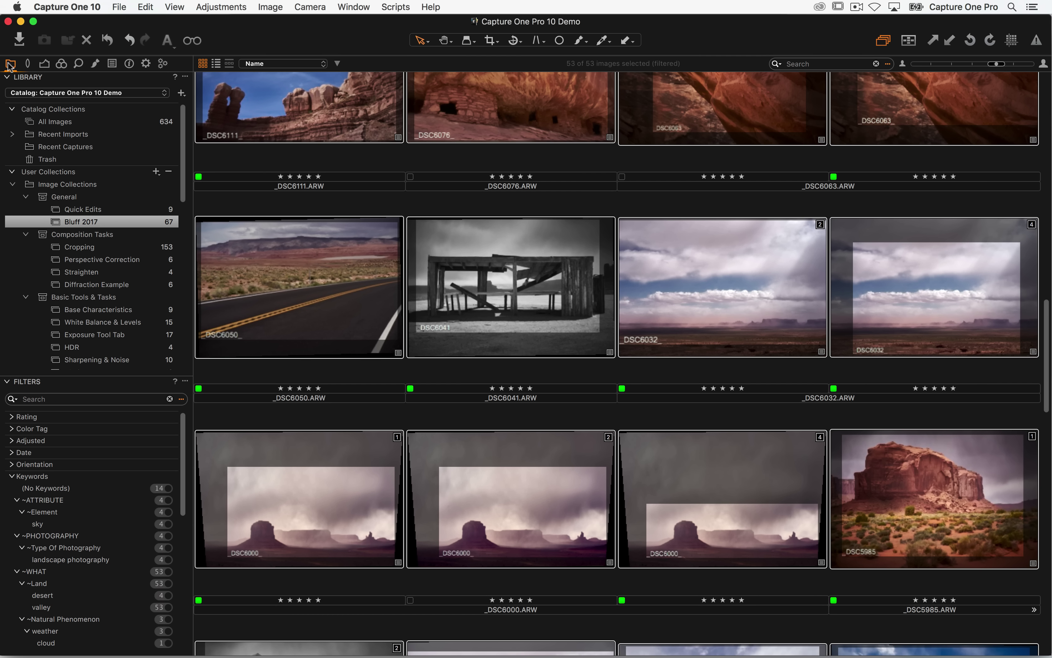
- Deselect the images and show All Images in the catalog
{"action": "scroll", "coordinate": [319, 230], "scroll_direction": "up", "scroll_amount": 15}
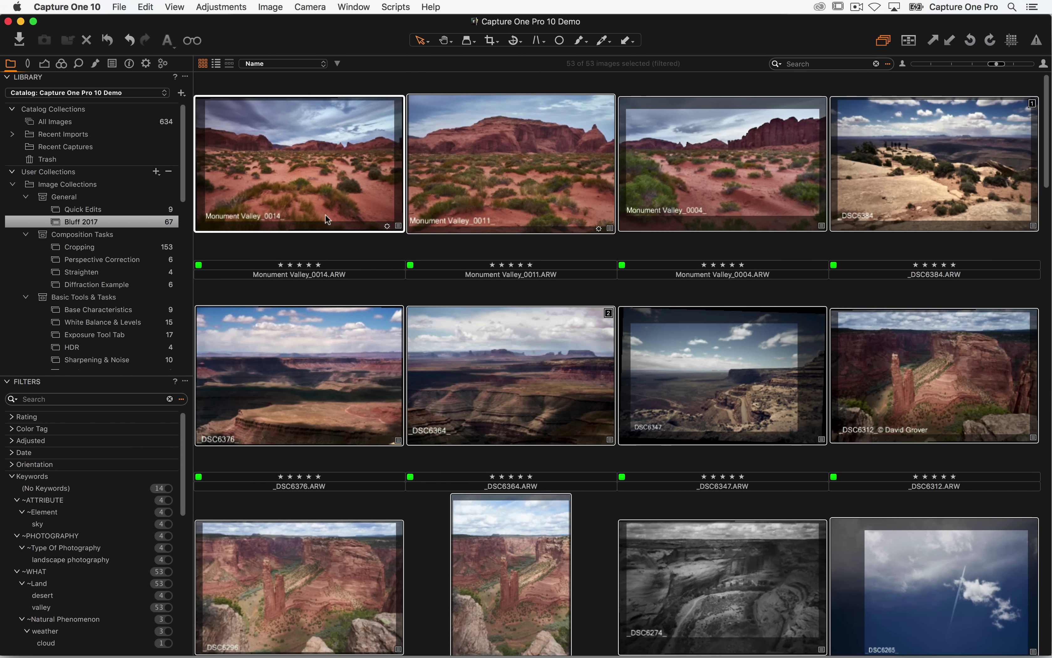
{"action": "left_click", "coordinate": [311, 88]}
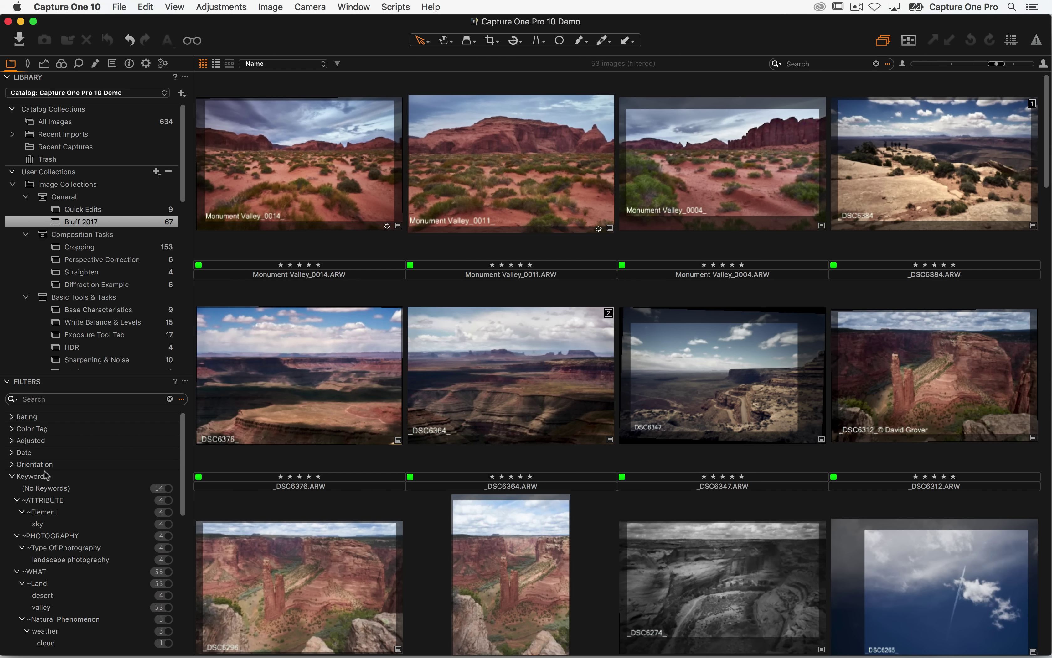
{"action": "left_click", "coordinate": [103, 124]}
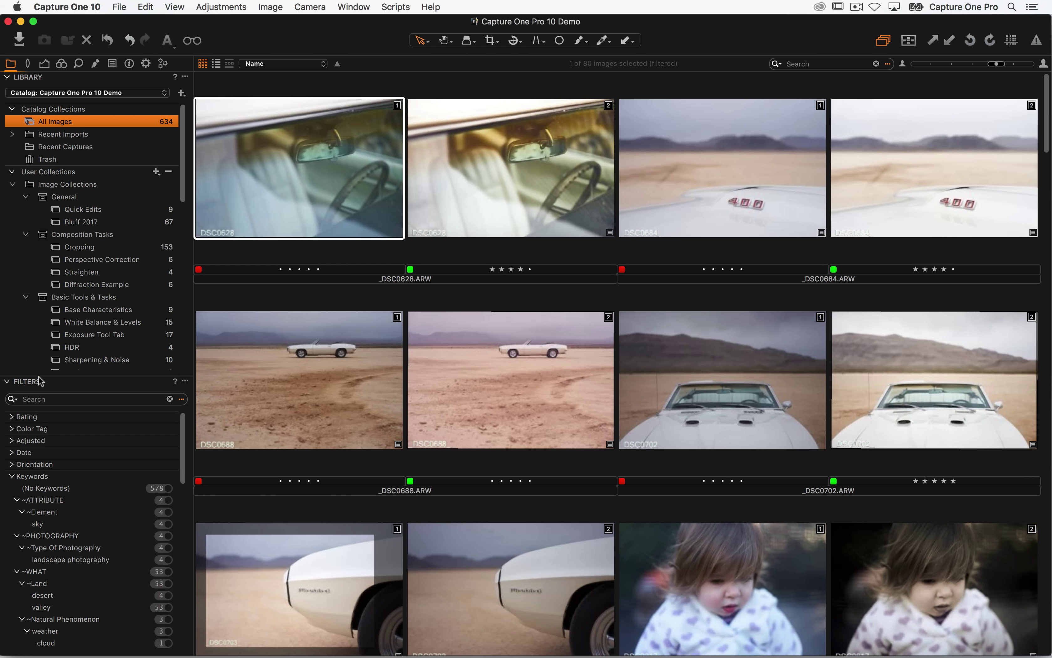
- Float and enlarge the Filters tool, then open its Show/Hide Filters choices
{"action": "left_click_drag", "start_coordinate": [47, 382], "coordinate": [266, 110]}
{"action": "left_click_drag", "start_coordinate": [418, 340], "coordinate": [417, 583]}
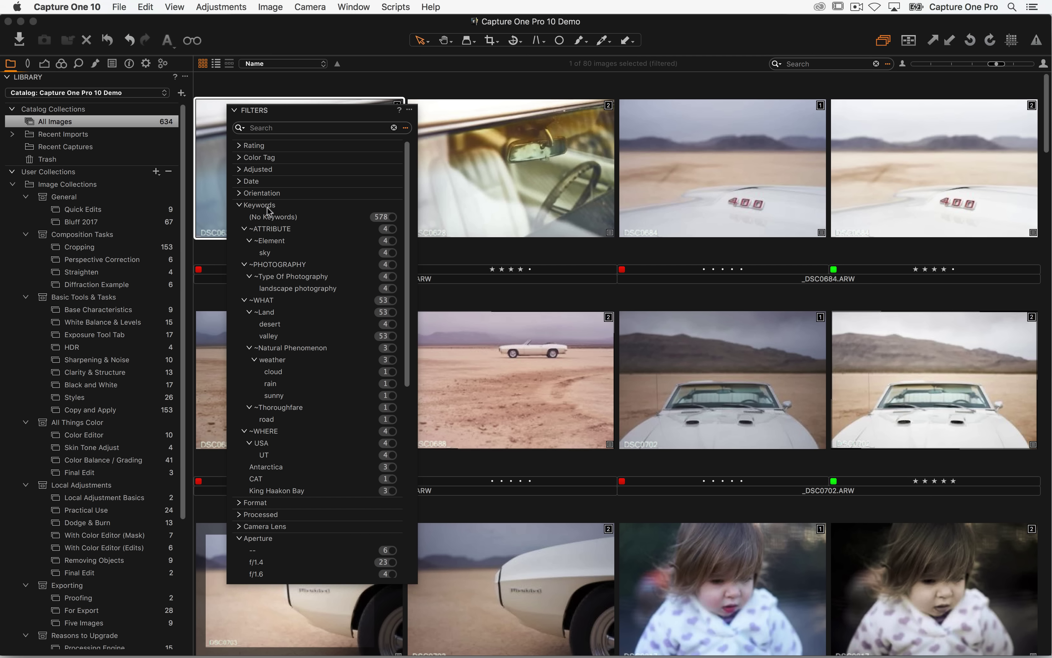
{"action": "left_click", "coordinate": [410, 111]}
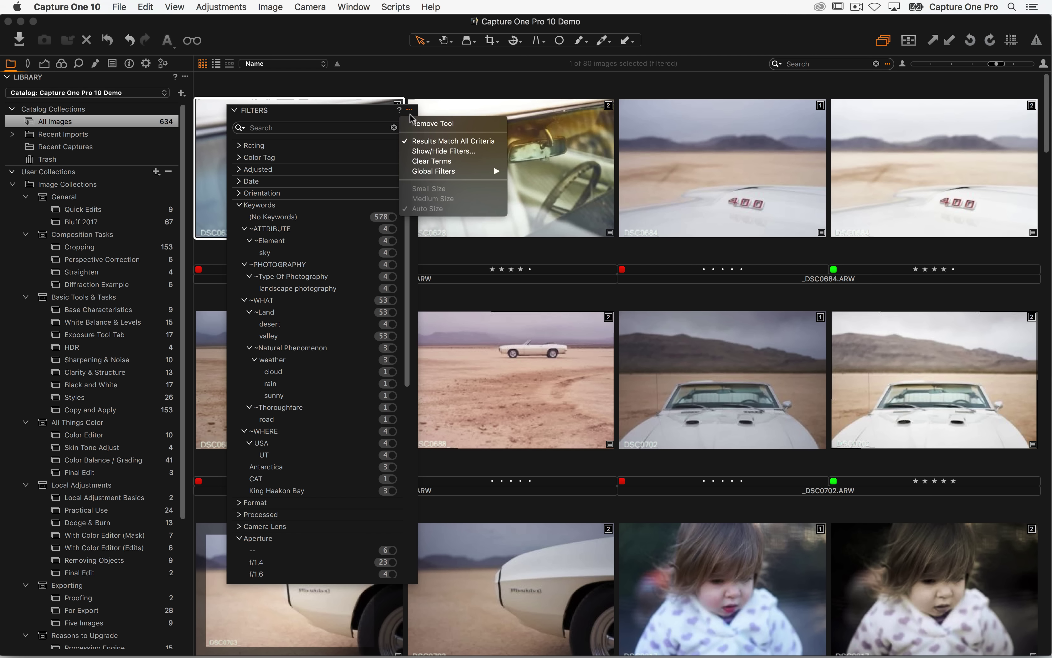
{"action": "left_click", "coordinate": [410, 152]}
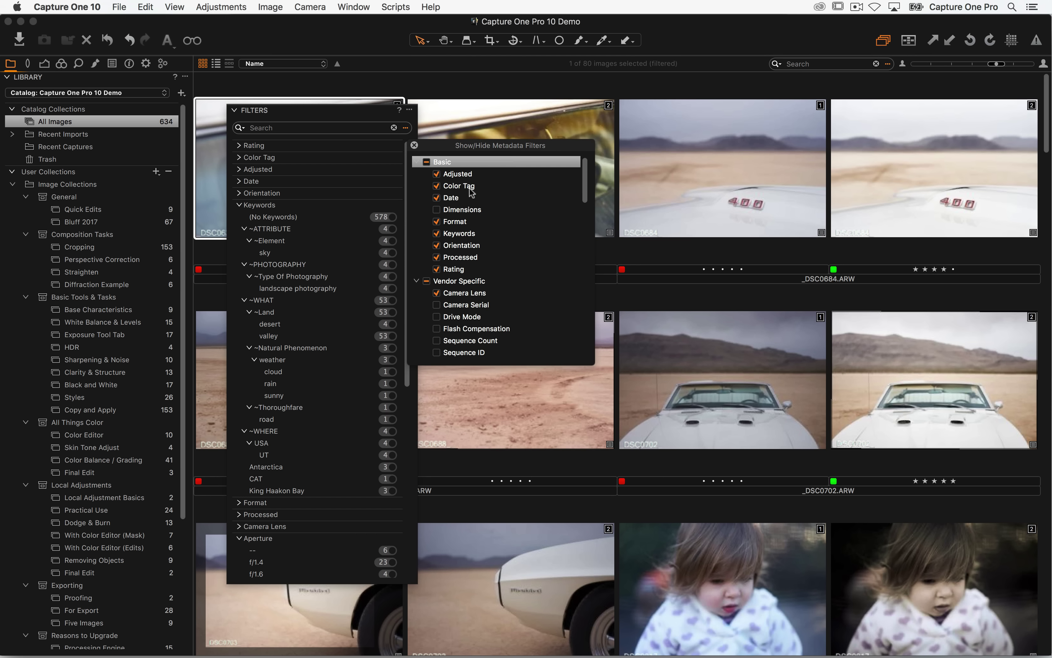
- Show the Keywords filter, filter to the 3 weather images, and dock Filters back
{"action": "left_click", "coordinate": [436, 233]}
{"action": "left_click", "coordinate": [414, 145]}
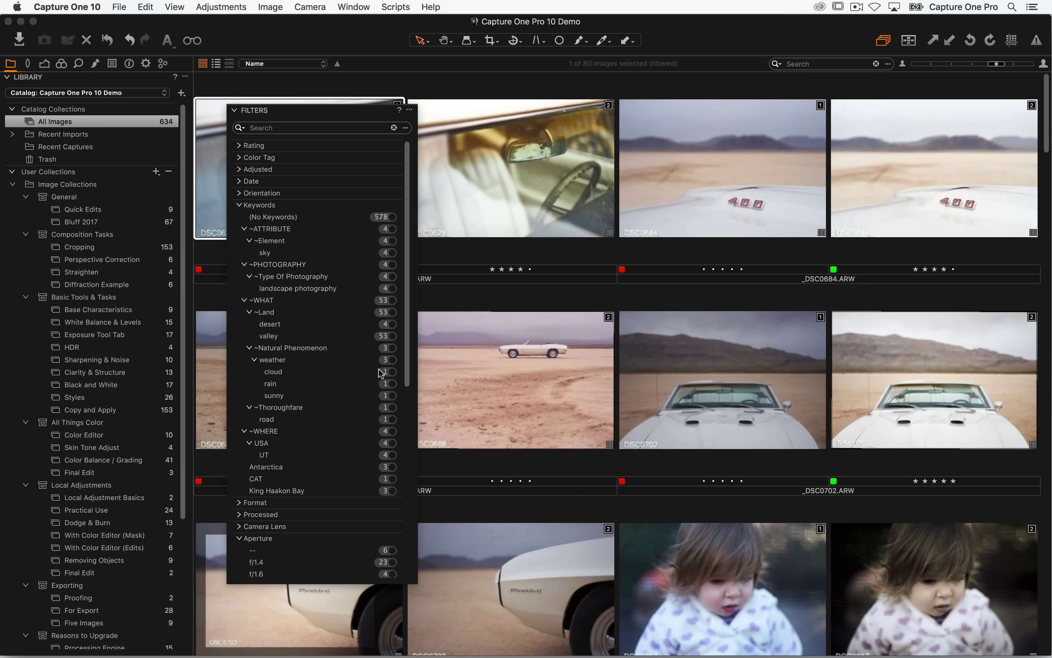
{"action": "left_click", "coordinate": [393, 360]}
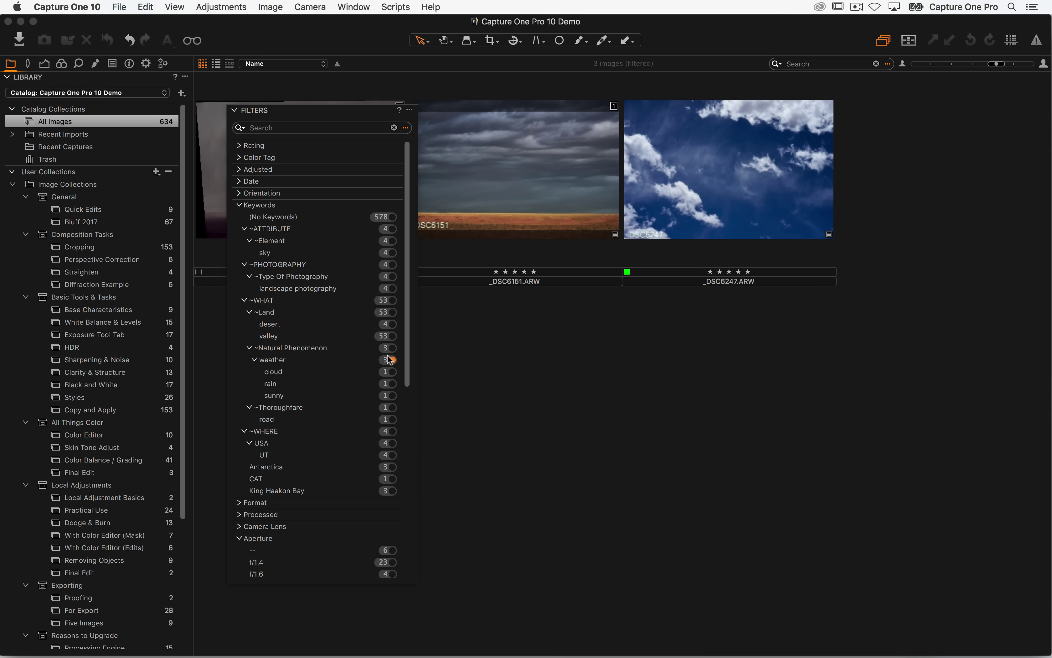
{"action": "left_click_drag", "start_coordinate": [311, 114], "coordinate": [165, 100]}
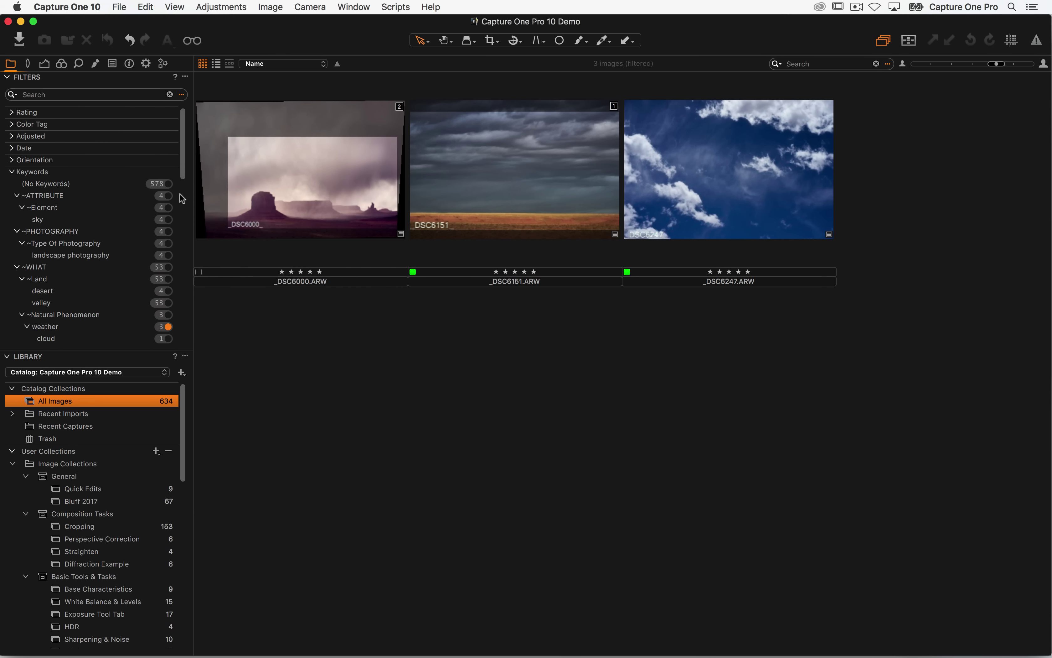
- Try the Natural Phenomenon, cloud, rain and sunny keyword filters, then show the 578 untagged images
{"action": "scroll", "coordinate": [88, 257], "scroll_direction": "down", "scroll_amount": 6}
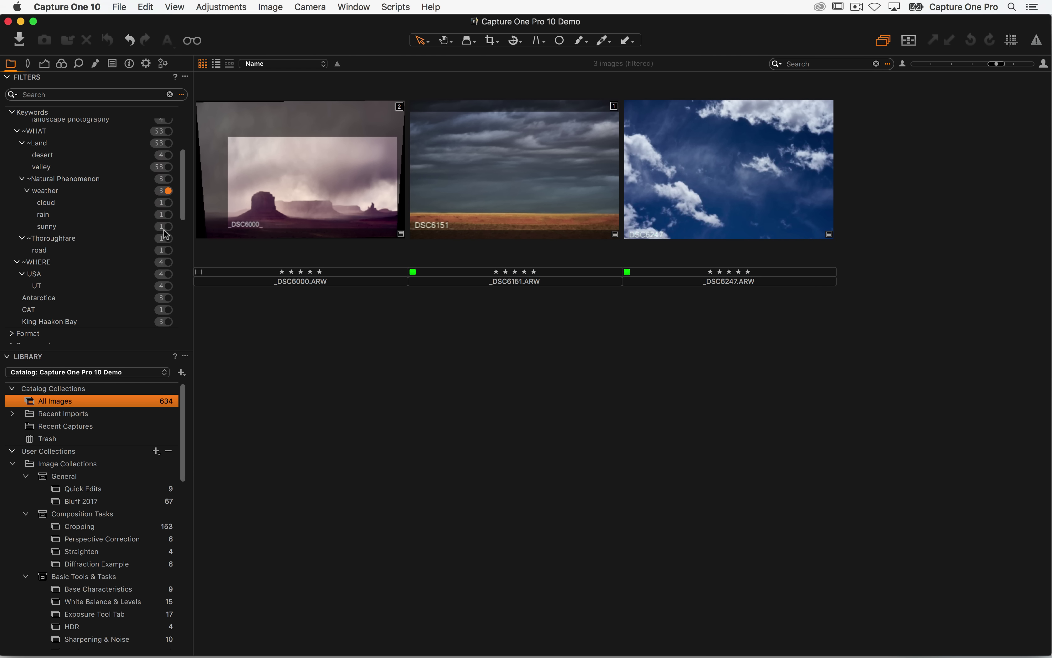
{"action": "left_click", "coordinate": [169, 179]}
{"action": "left_click", "coordinate": [169, 203]}
{"action": "left_click", "coordinate": [168, 214]}
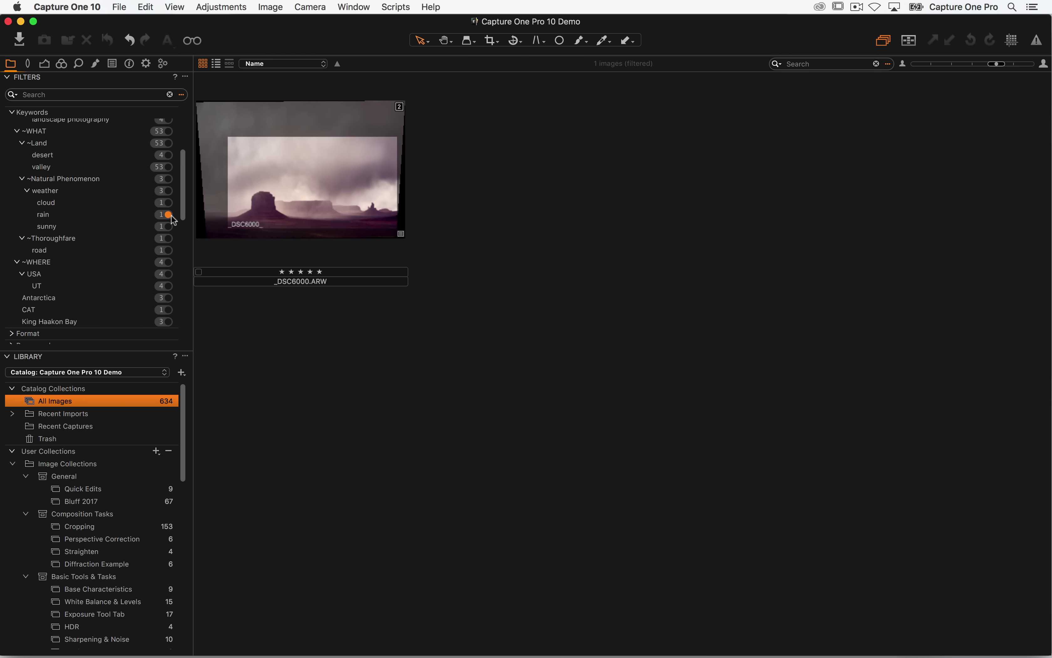
{"action": "left_click", "coordinate": [169, 227]}
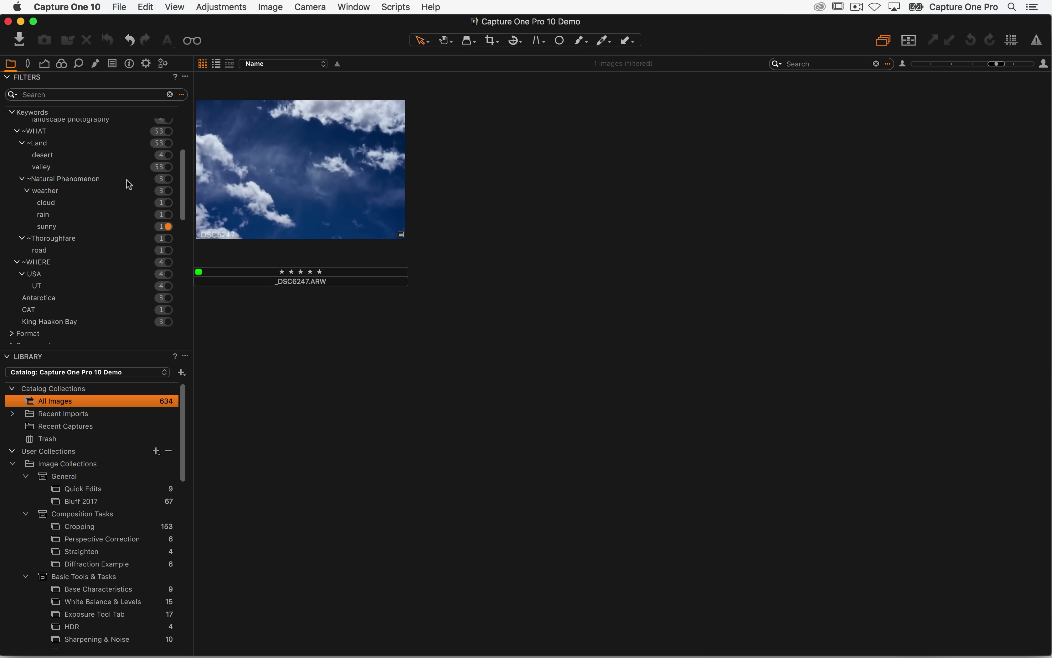
{"action": "scroll", "coordinate": [131, 169], "scroll_direction": "up", "scroll_amount": 5}
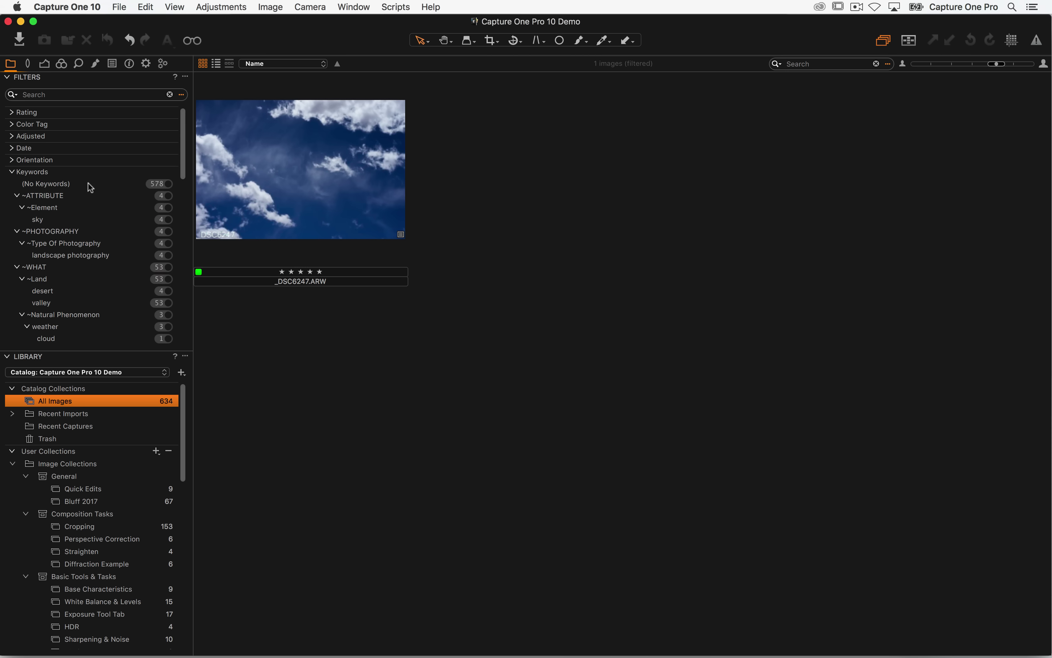
{"action": "left_click", "coordinate": [168, 184]}
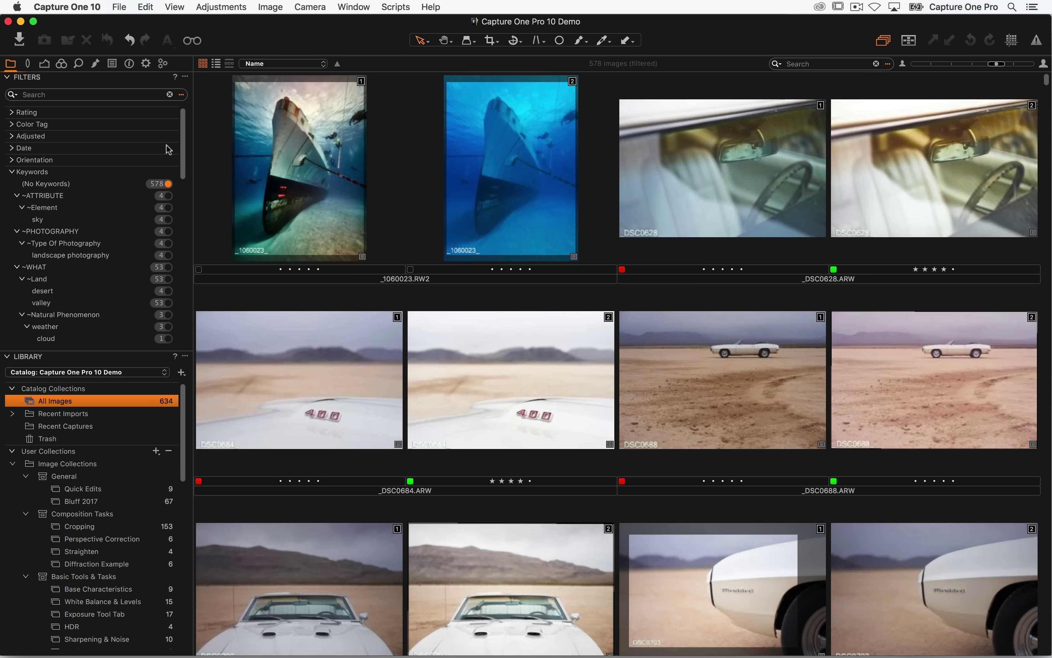
- Clear all filters, combine cloud and sunny keyword filters, and briefly check Advanced Search
{"action": "left_click", "coordinate": [170, 95]}
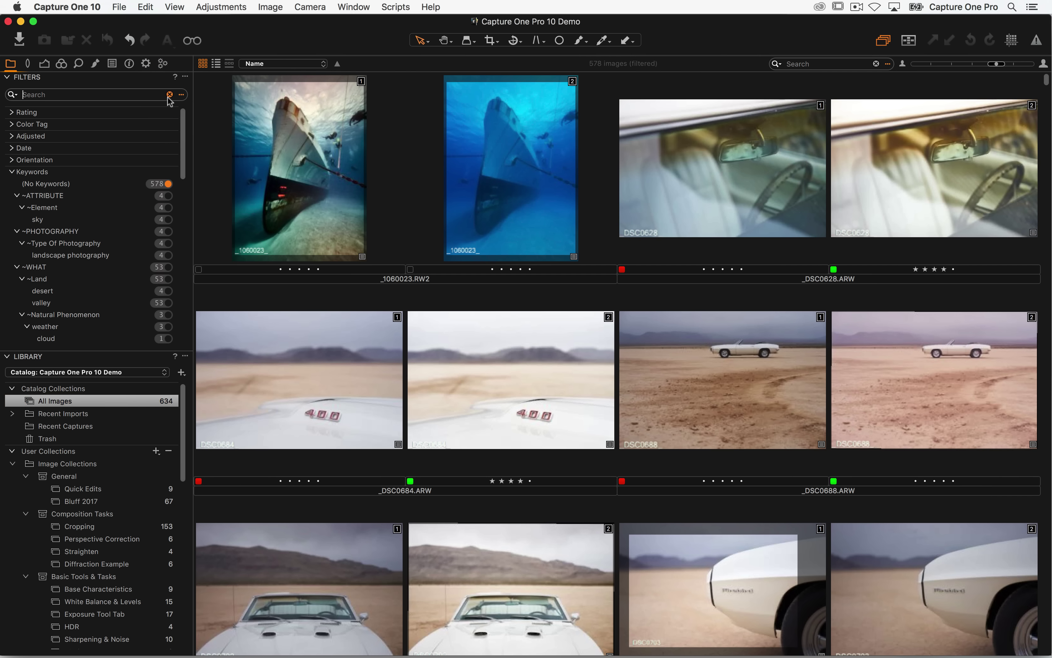
{"action": "scroll", "coordinate": [129, 261], "scroll_direction": "down", "scroll_amount": 5}
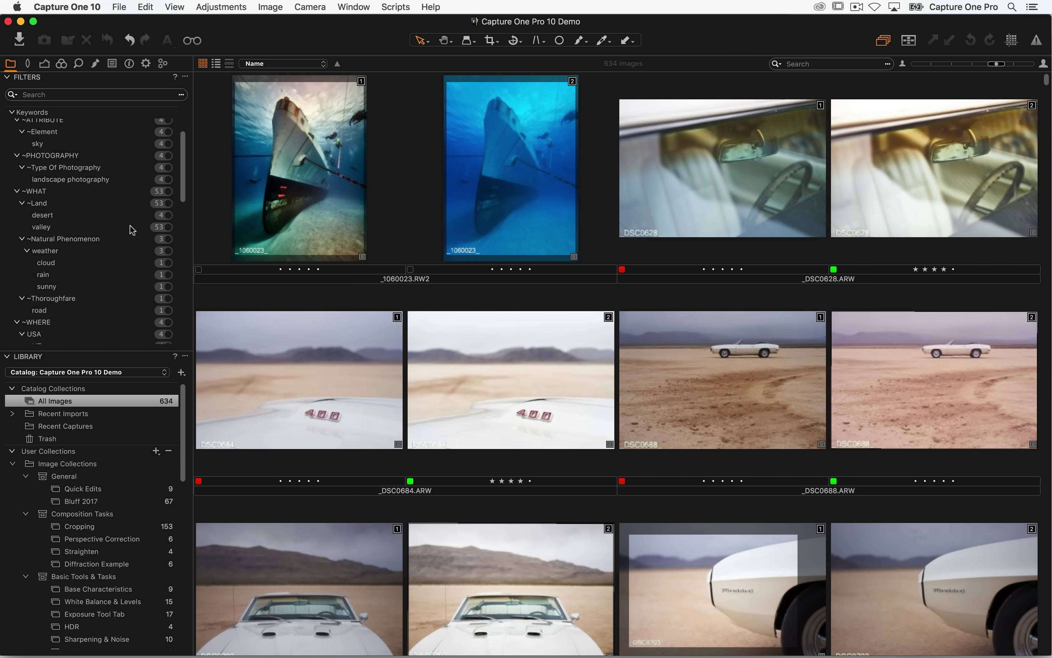
{"action": "scroll", "coordinate": [121, 200], "scroll_direction": "down", "scroll_amount": 3}
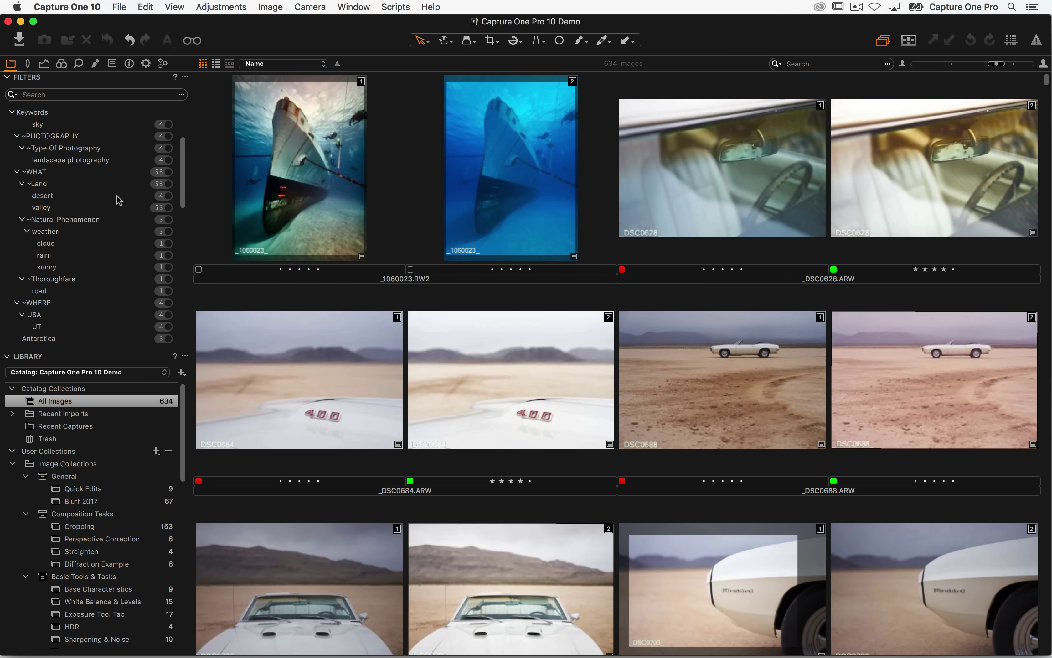
{"action": "scroll", "coordinate": [121, 200], "scroll_direction": "down", "scroll_amount": 1}
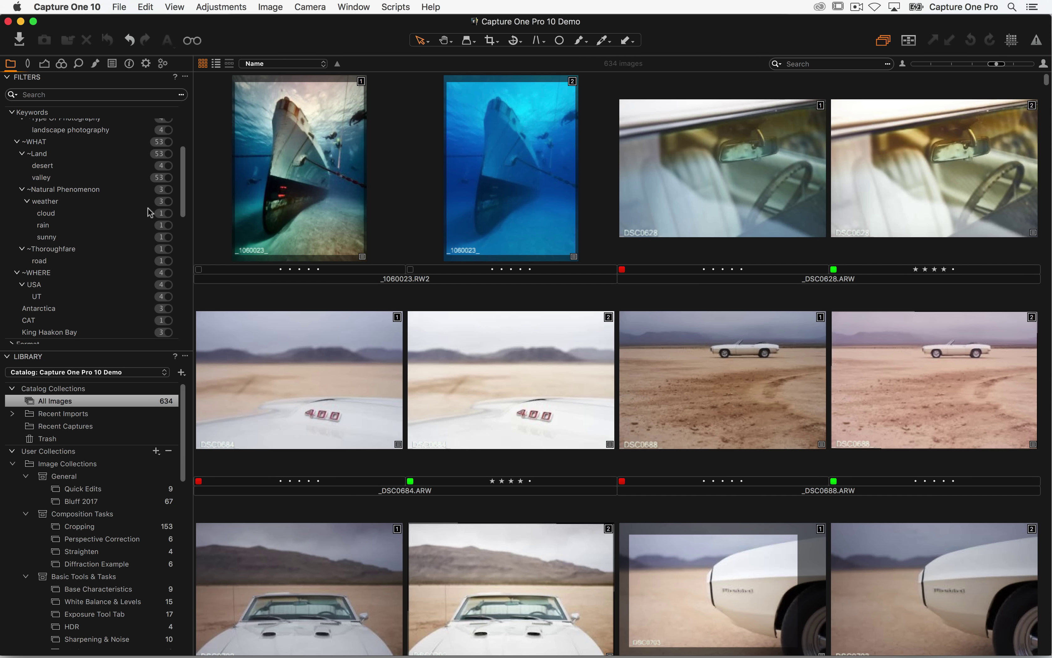
{"action": "left_click", "coordinate": [168, 213]}
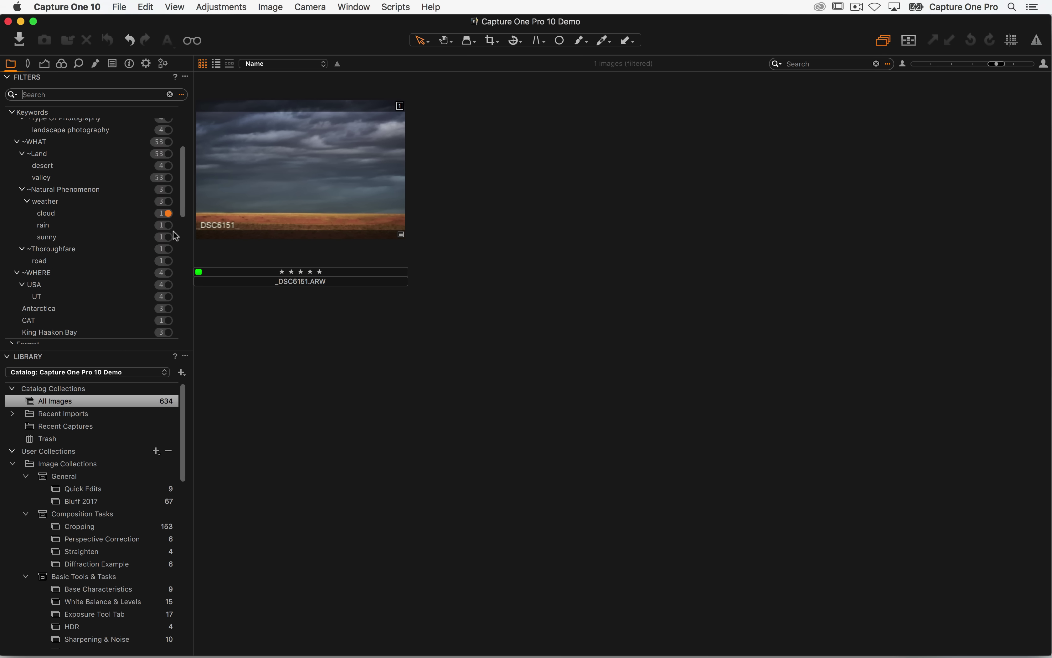
{"action": "left_click", "coordinate": [168, 238]}
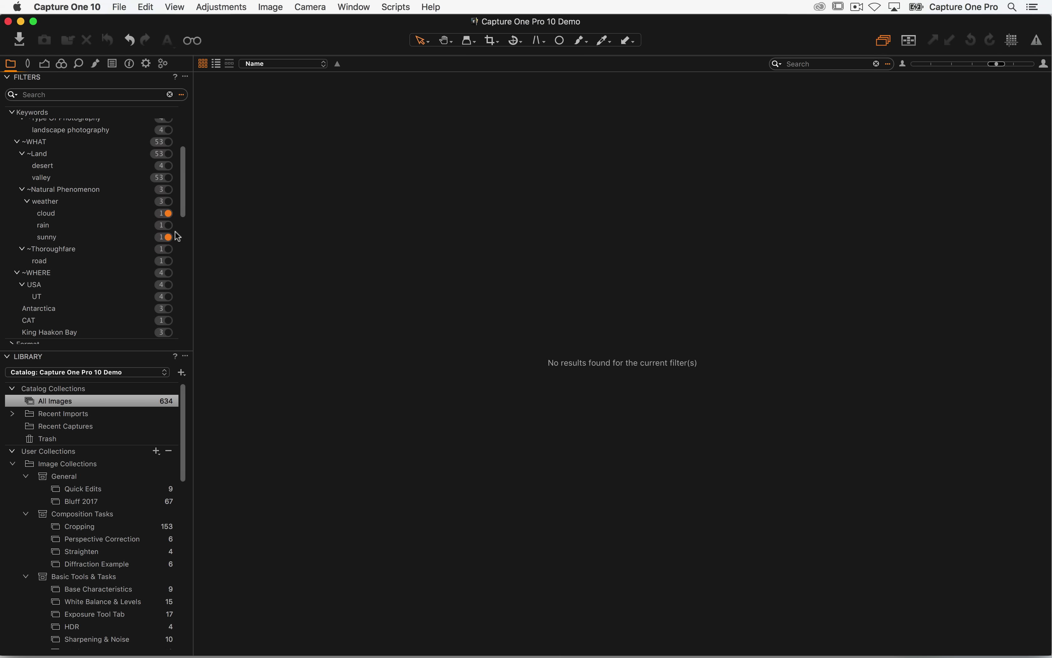
{"action": "left_click", "coordinate": [181, 95]}
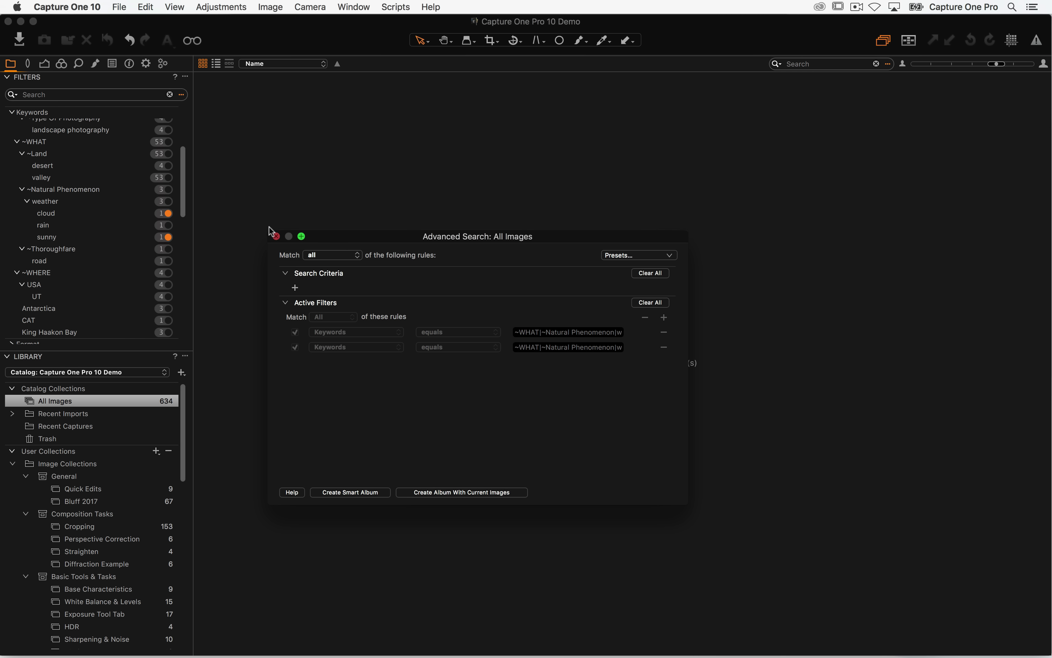
{"action": "left_click", "coordinate": [276, 236]}
{"action": "left_click", "coordinate": [186, 78]}
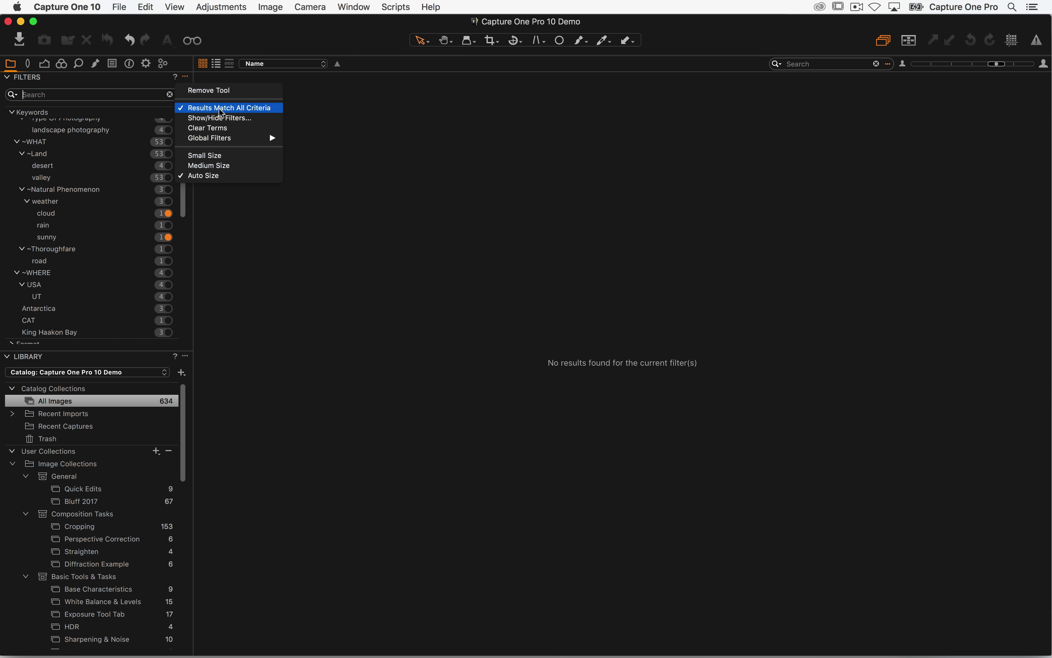
{"action": "left_click", "coordinate": [206, 236]}
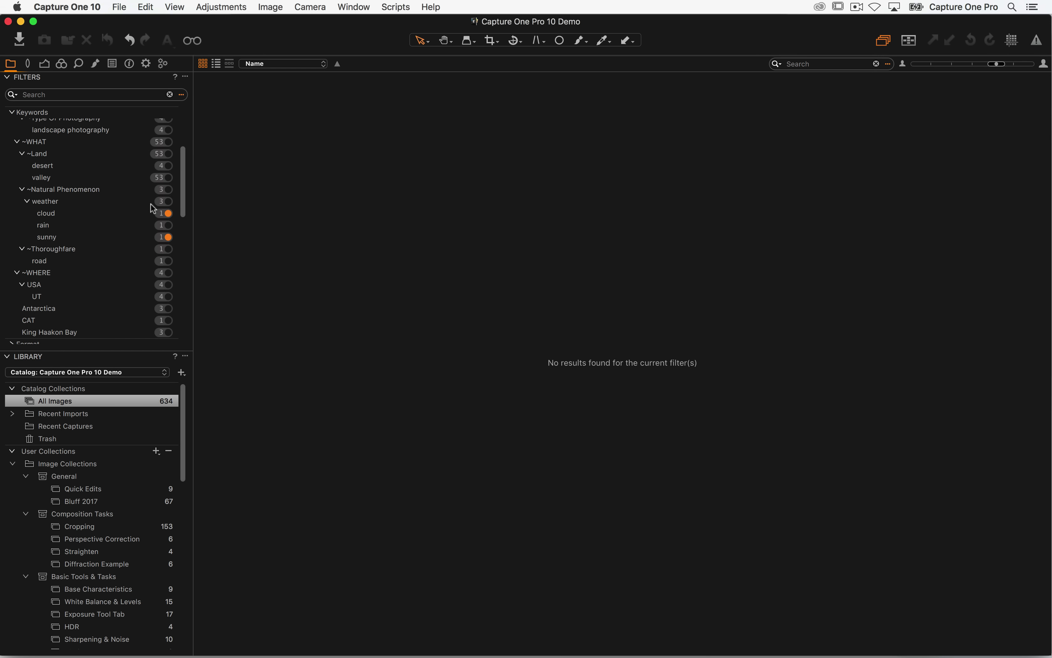
{"action": "left_click", "coordinate": [169, 95]}
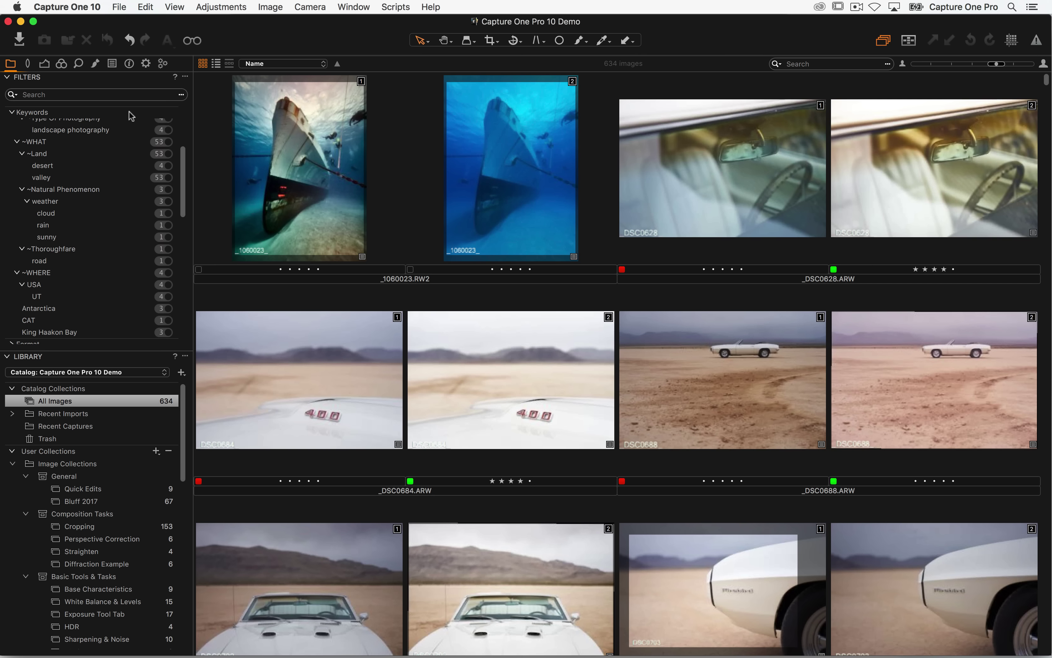
{"action": "left_click", "coordinate": [168, 214]}
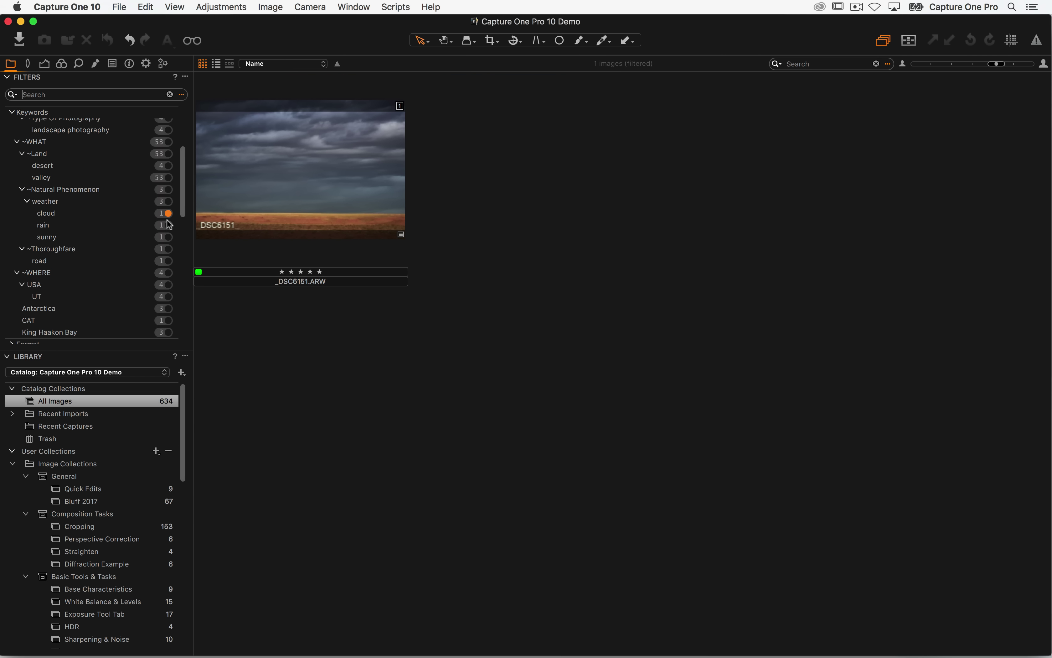
{"action": "left_click", "coordinate": [168, 238]}
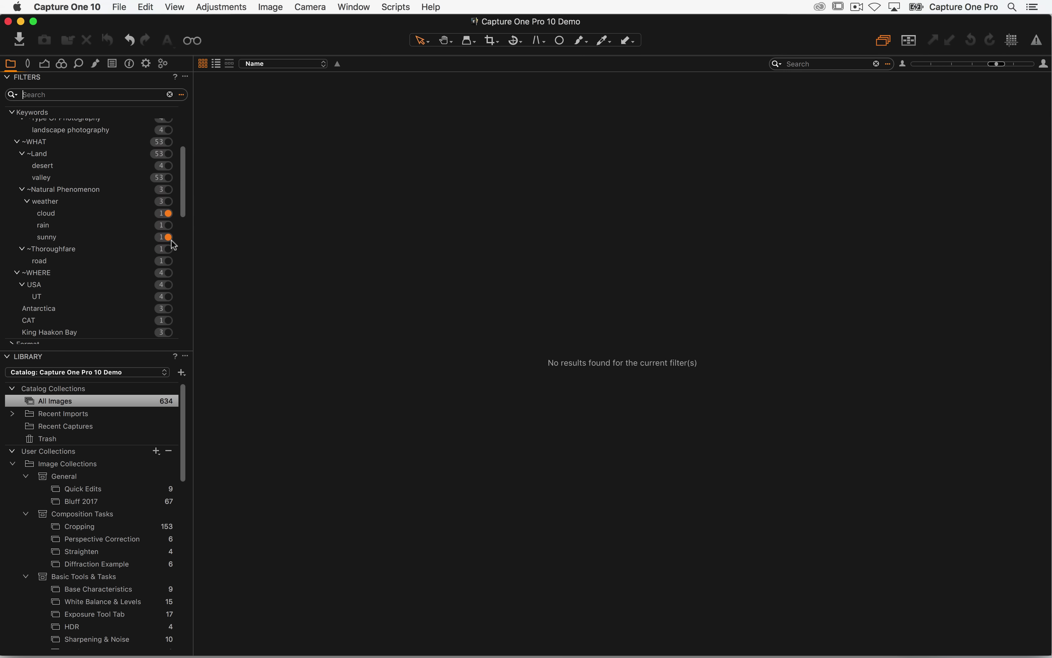
{"action": "left_click", "coordinate": [185, 77]}
{"action": "left_click", "coordinate": [196, 108]}
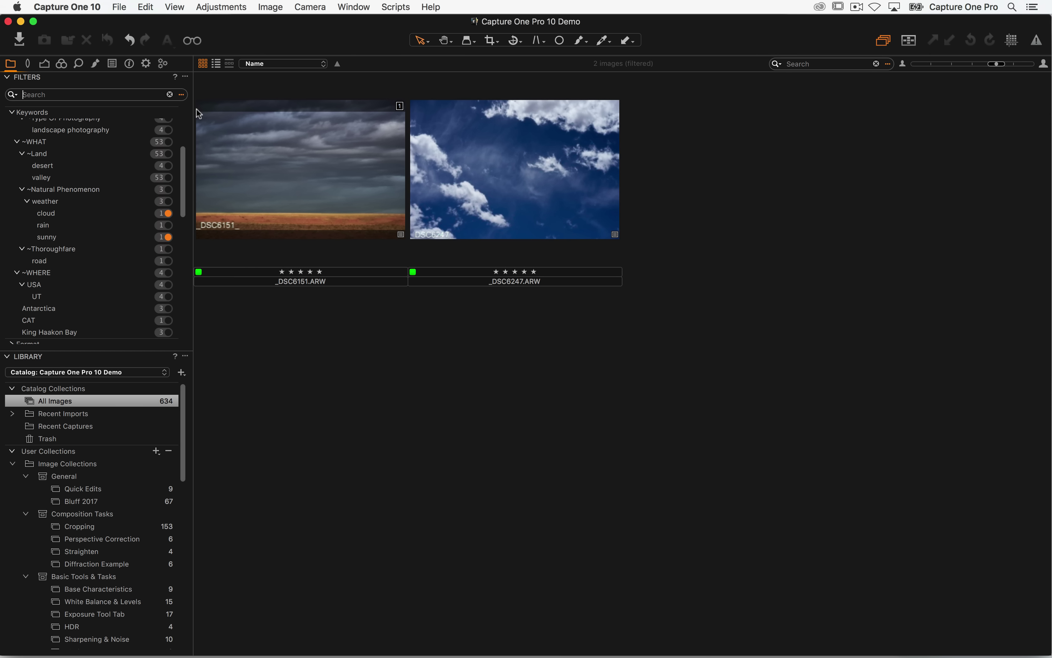
{"action": "left_click", "coordinate": [186, 77]}
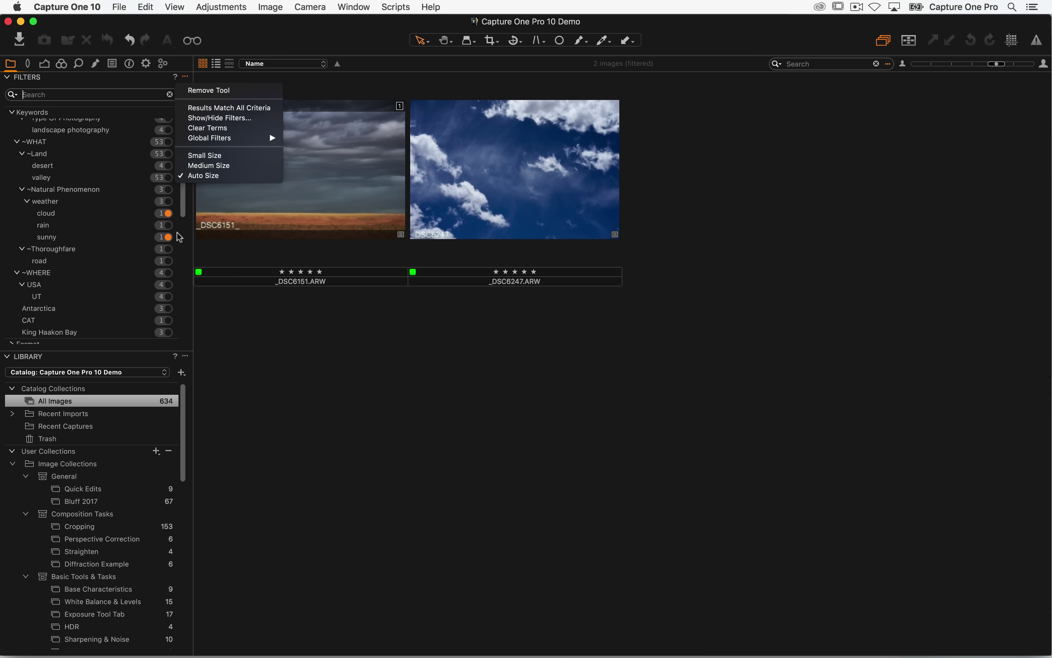
{"action": "left_click", "coordinate": [188, 115]}
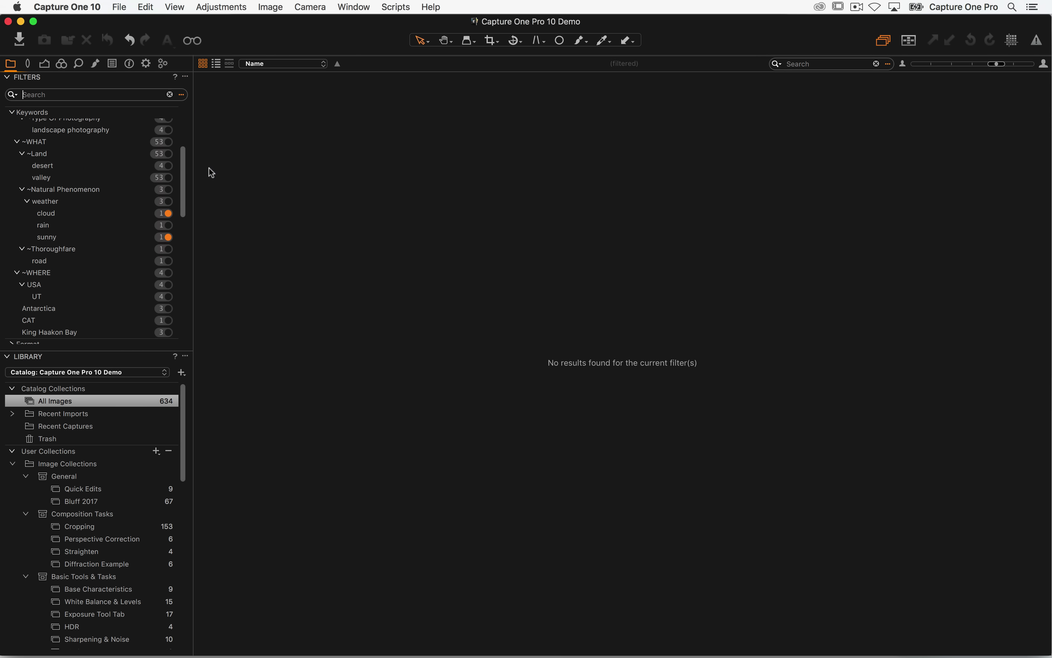
{"action": "left_click", "coordinate": [185, 76]}
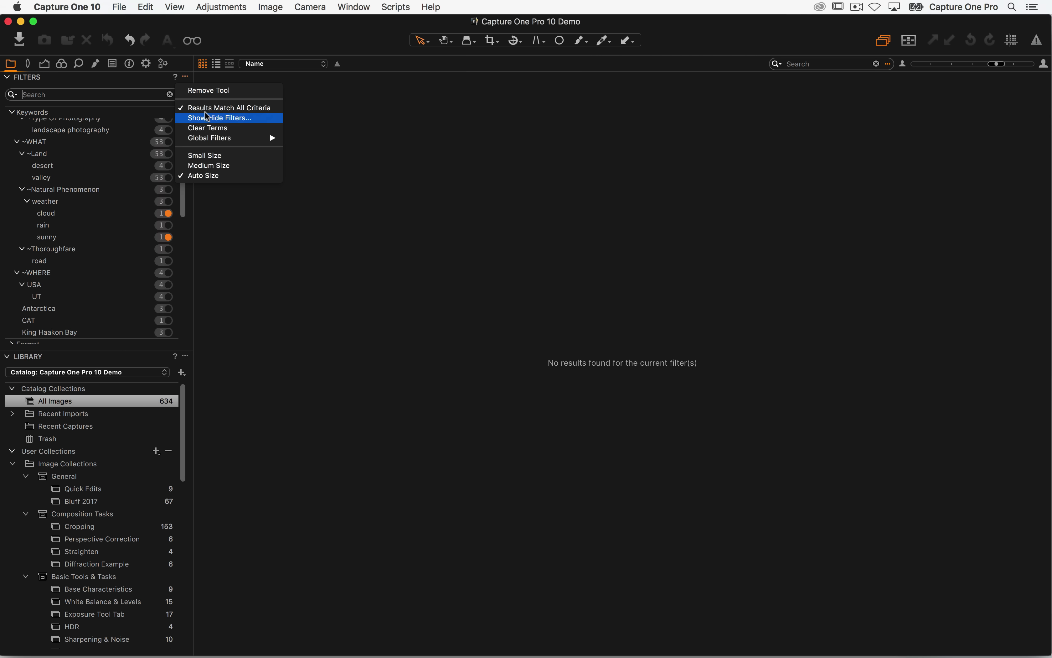
- Filter by the Natural Phenomenon keyword and expand the Camera Lens filter list
{"action": "left_click", "coordinate": [168, 190]}
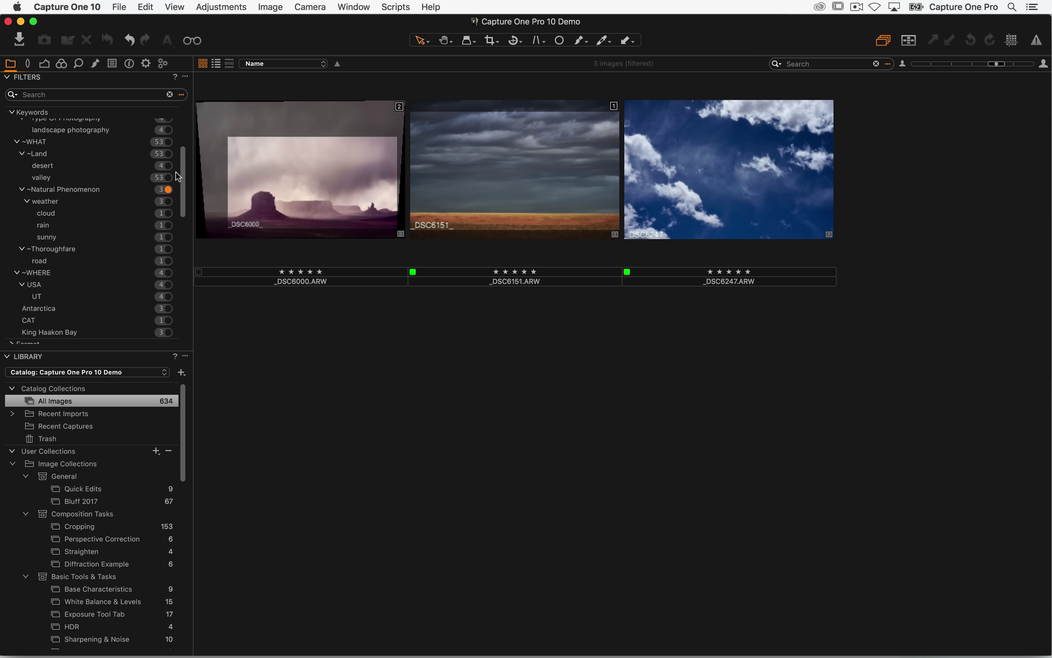
{"action": "scroll", "coordinate": [161, 186], "scroll_direction": "down", "scroll_amount": 2}
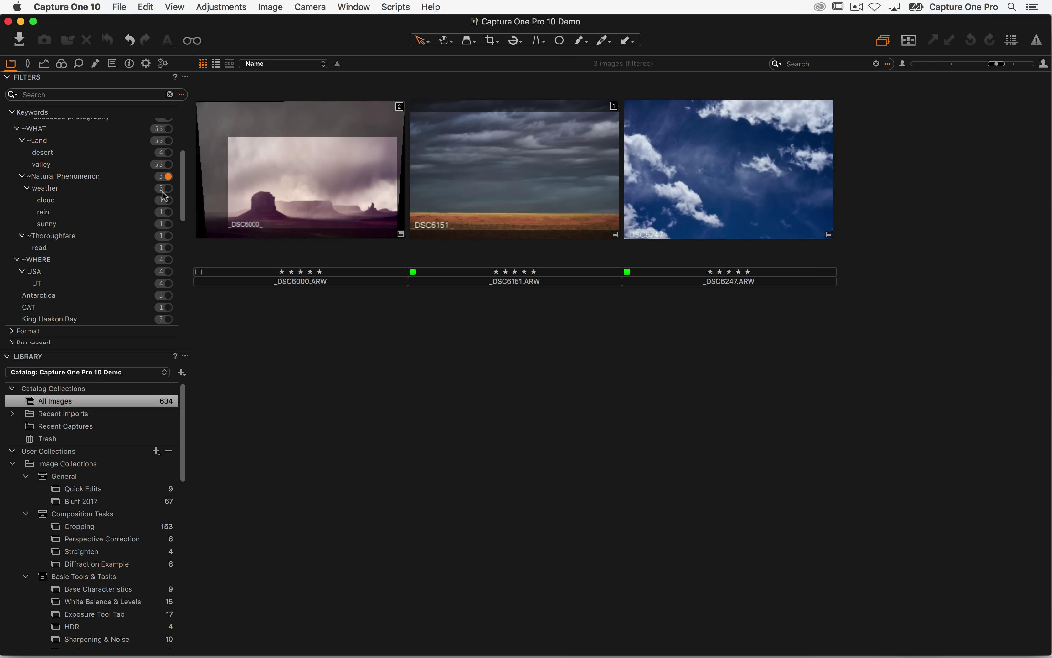
{"action": "scroll", "coordinate": [158, 229], "scroll_direction": "down", "scroll_amount": 5}
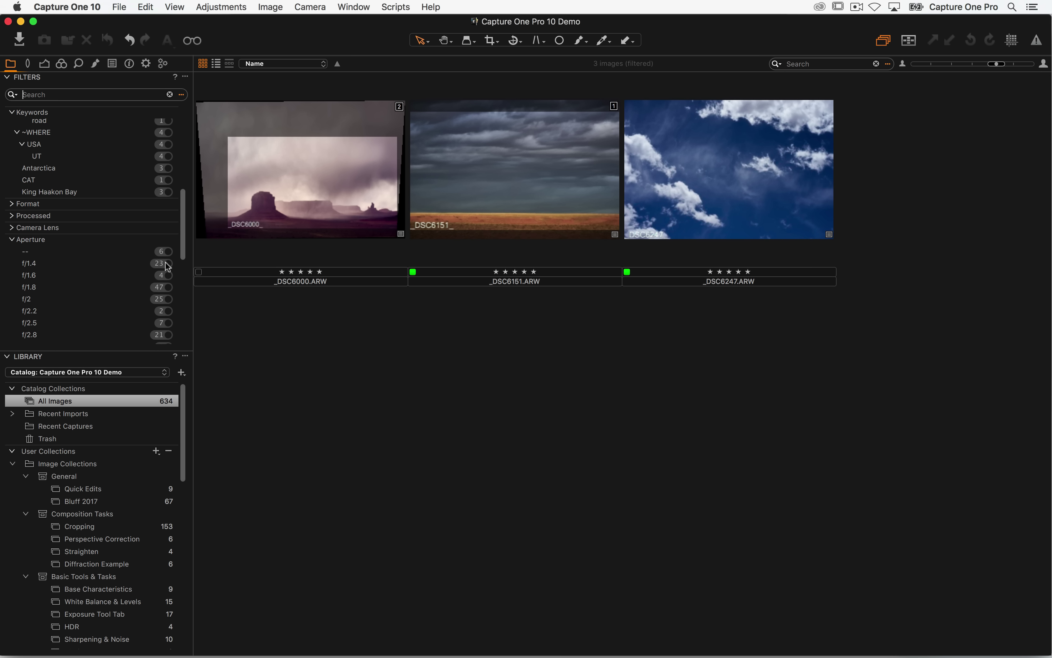
{"action": "scroll", "coordinate": [145, 278], "scroll_direction": "down", "scroll_amount": 4}
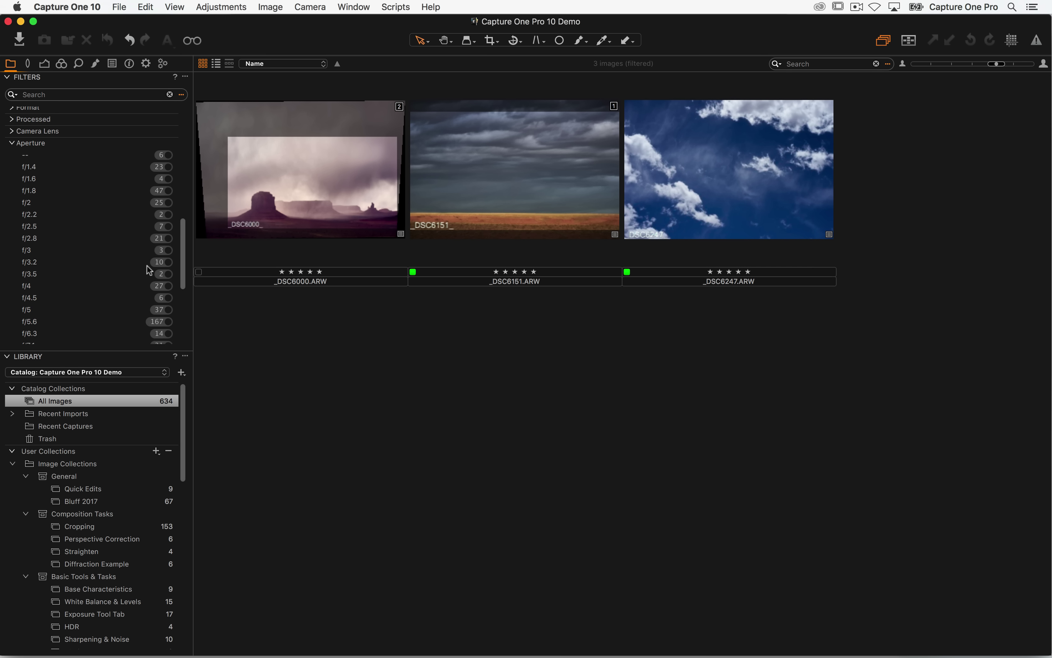
{"action": "left_click", "coordinate": [13, 130]}
{"action": "scroll", "coordinate": [65, 179], "scroll_direction": "up", "scroll_amount": 2}
{"action": "scroll", "coordinate": [64, 177], "scroll_direction": "down", "scroll_amount": 15}
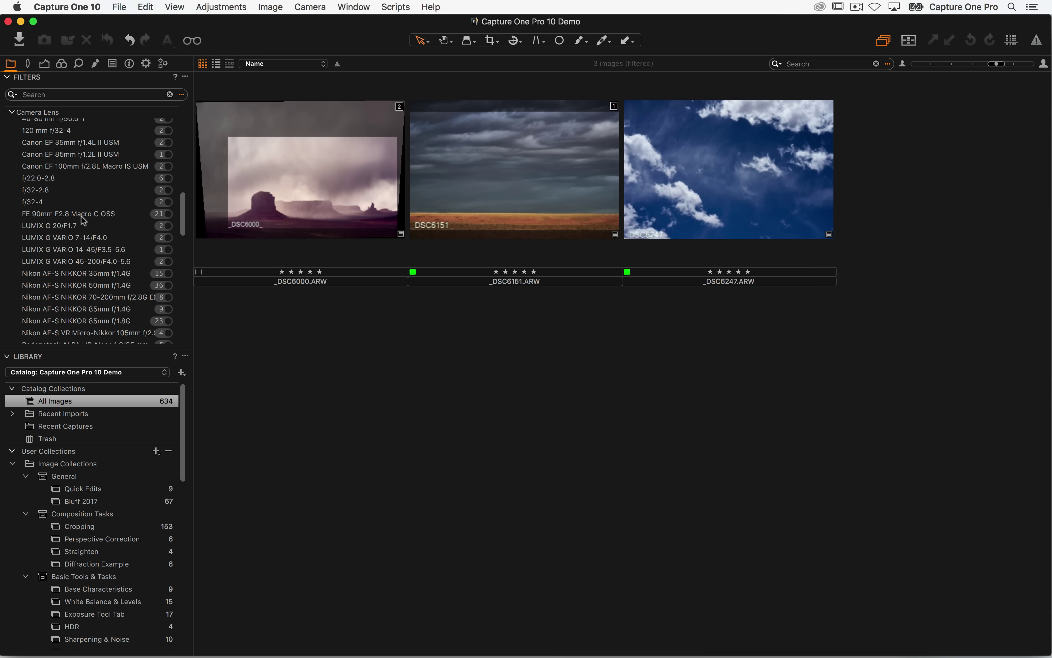
{"action": "scroll", "coordinate": [97, 213], "scroll_direction": "down", "scroll_amount": 3}
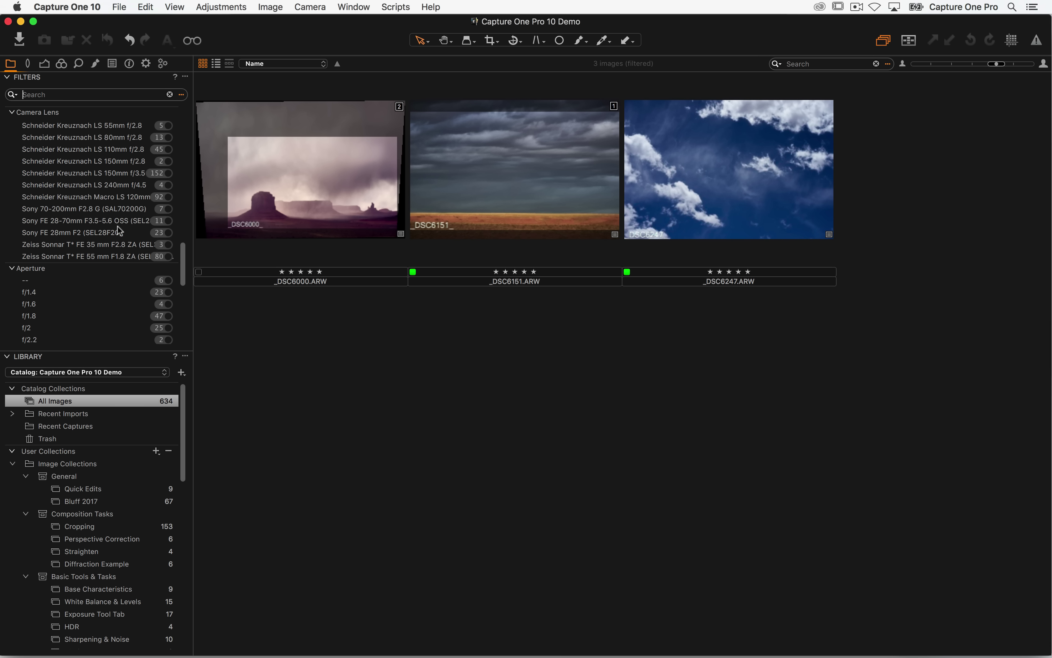
- Toggle the Sony FE 28mm and Zeiss 55mm lens filters on and off, keeping three images
{"action": "left_click", "coordinate": [168, 233]}
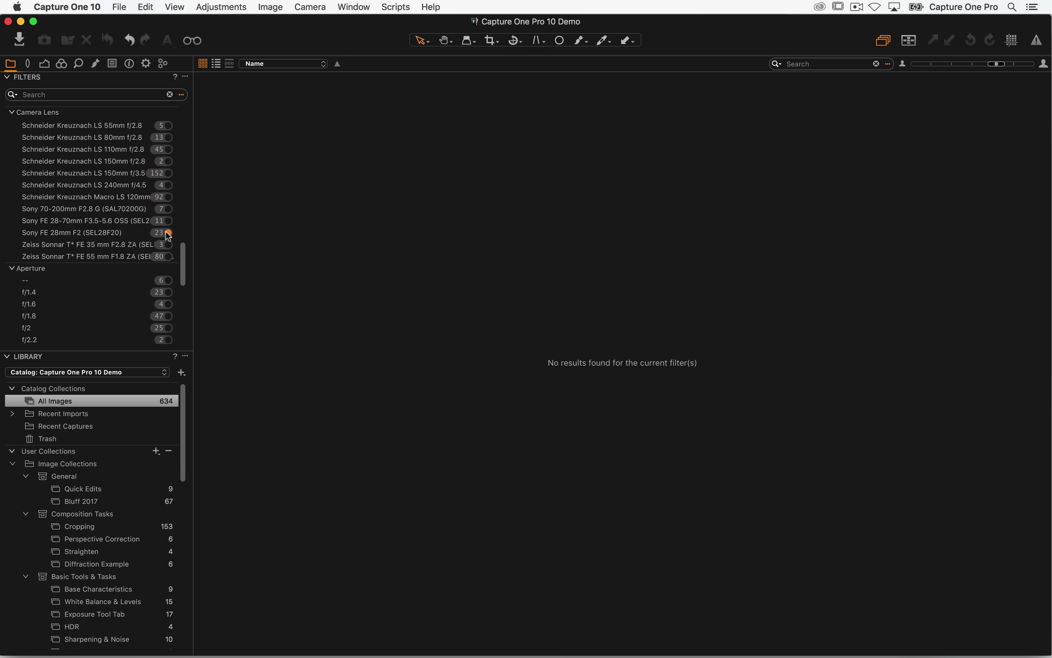
{"action": "left_click", "coordinate": [168, 240]}
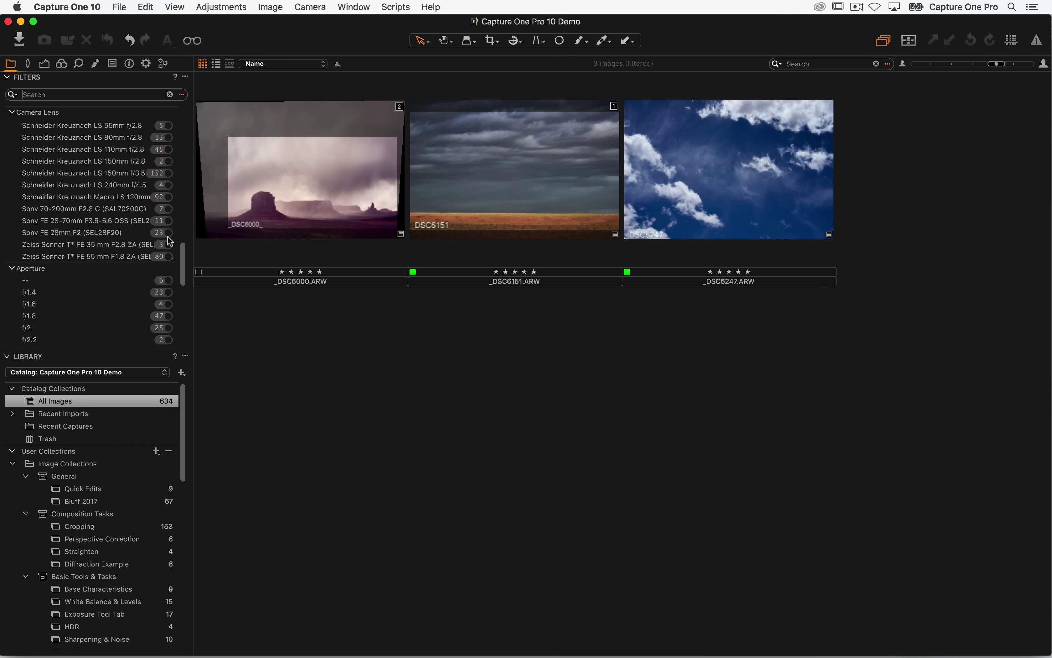
{"action": "left_click", "coordinate": [168, 257]}
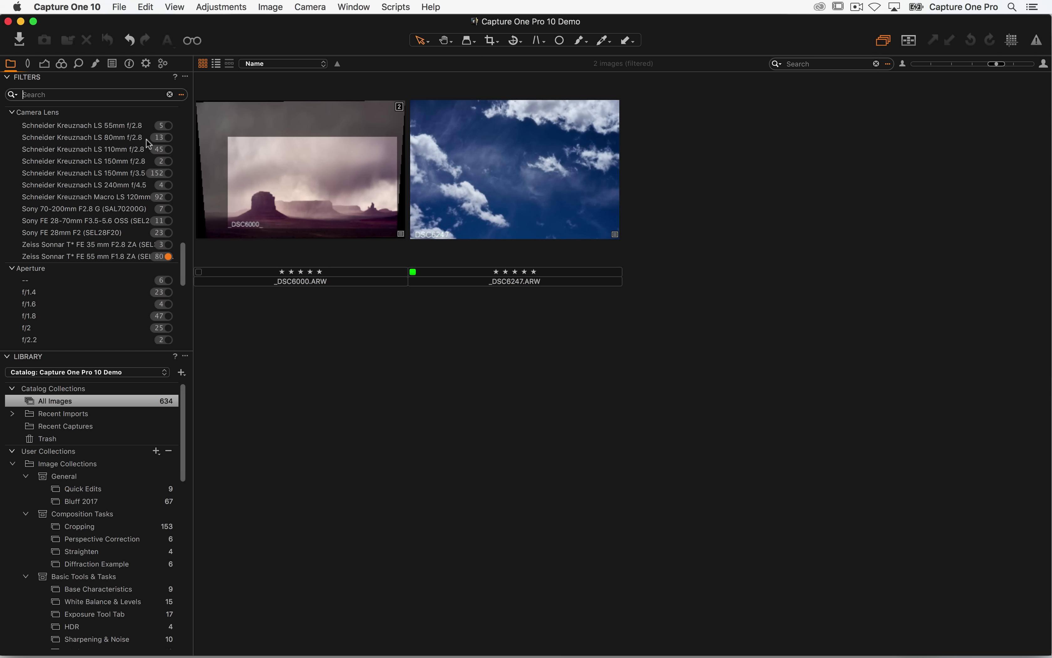
{"action": "scroll", "coordinate": [149, 169], "scroll_direction": "down", "scroll_amount": 15}
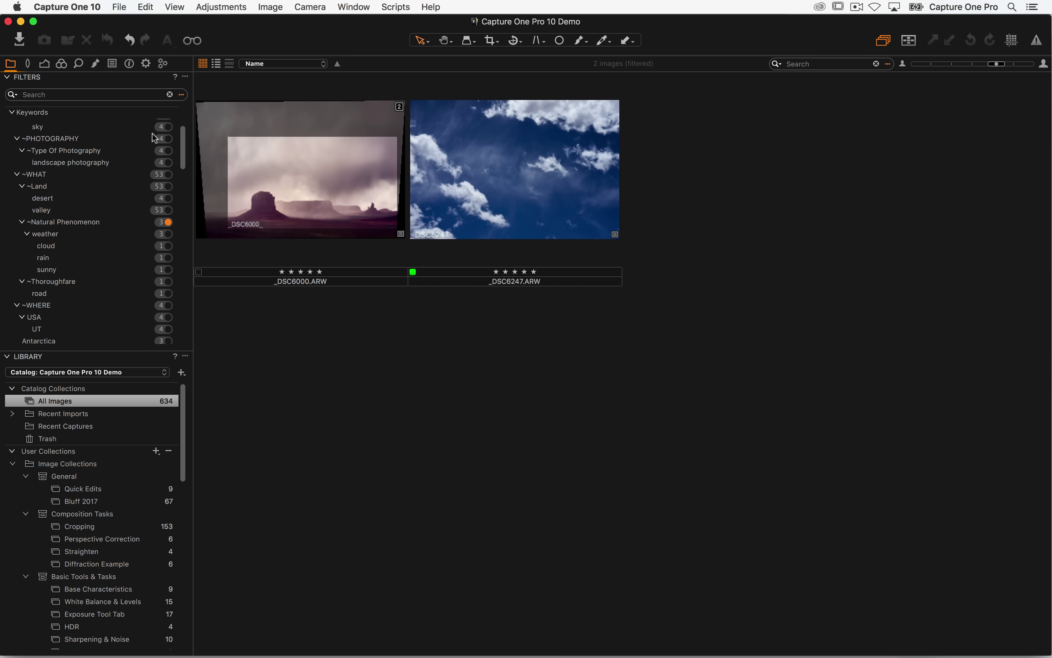
{"action": "scroll", "coordinate": [150, 174], "scroll_direction": "up", "scroll_amount": 15}
{"action": "scroll", "coordinate": [148, 195], "scroll_direction": "down", "scroll_amount": 5}
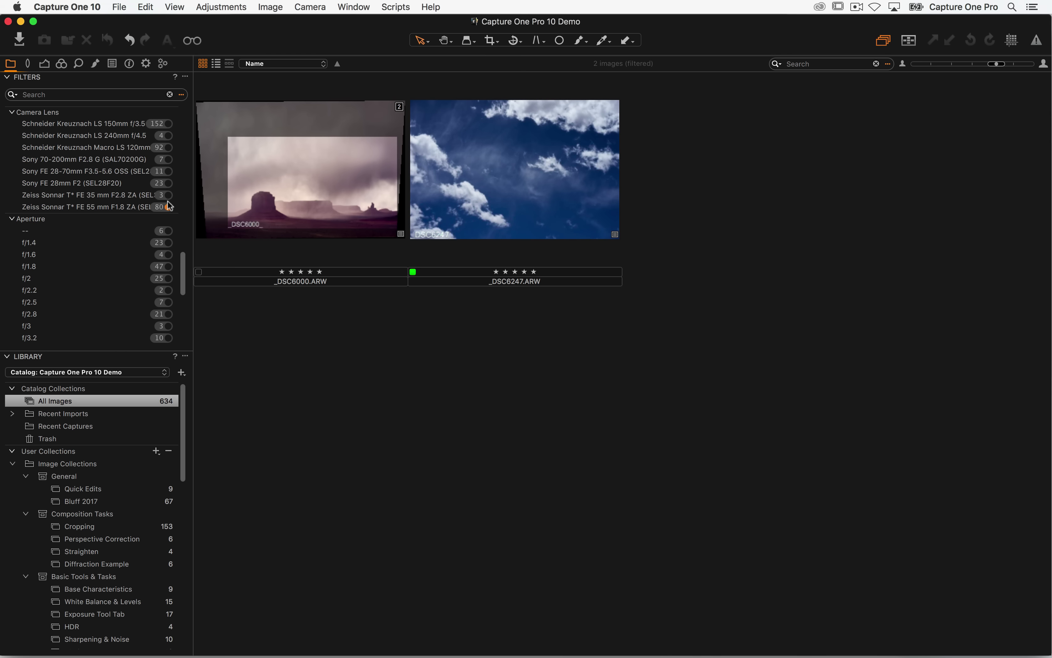
{"action": "left_click", "coordinate": [168, 207]}
{"action": "scroll", "coordinate": [150, 209], "scroll_direction": "up", "scroll_amount": 10}
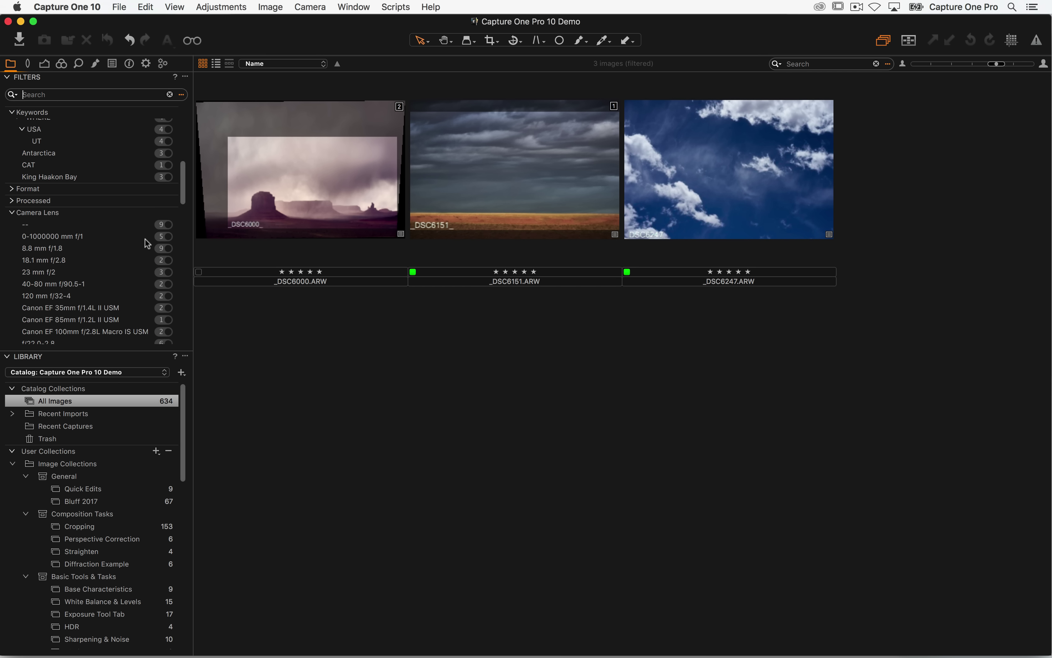
{"action": "scroll", "coordinate": [150, 210], "scroll_direction": "up", "scroll_amount": 4}
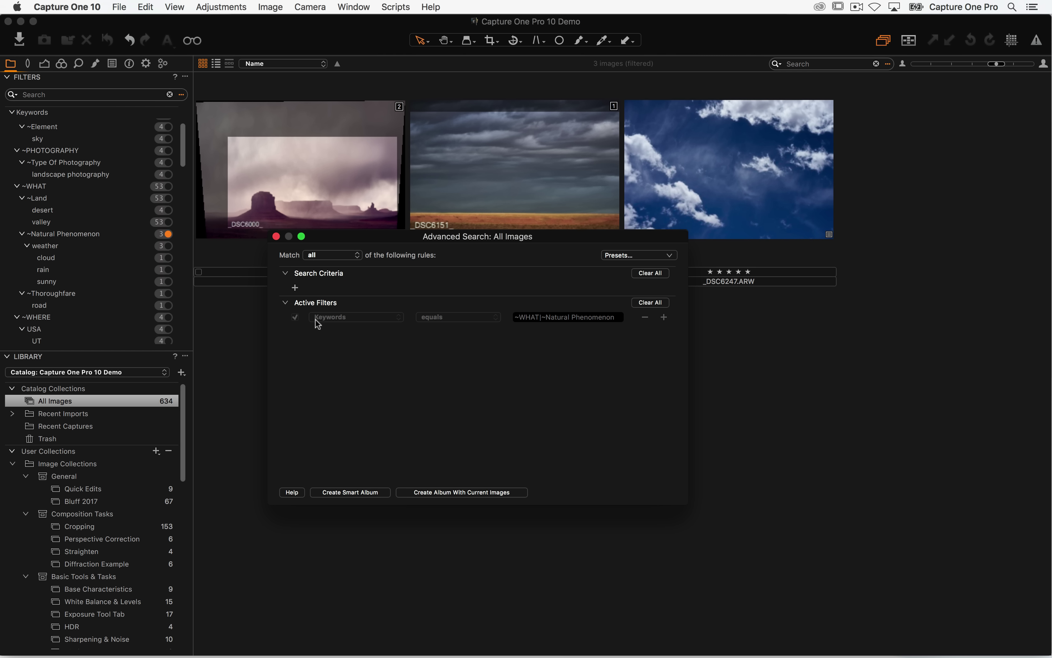
{"action": "left_click", "coordinate": [329, 320]}
{"action": "left_click", "coordinate": [276, 237]}
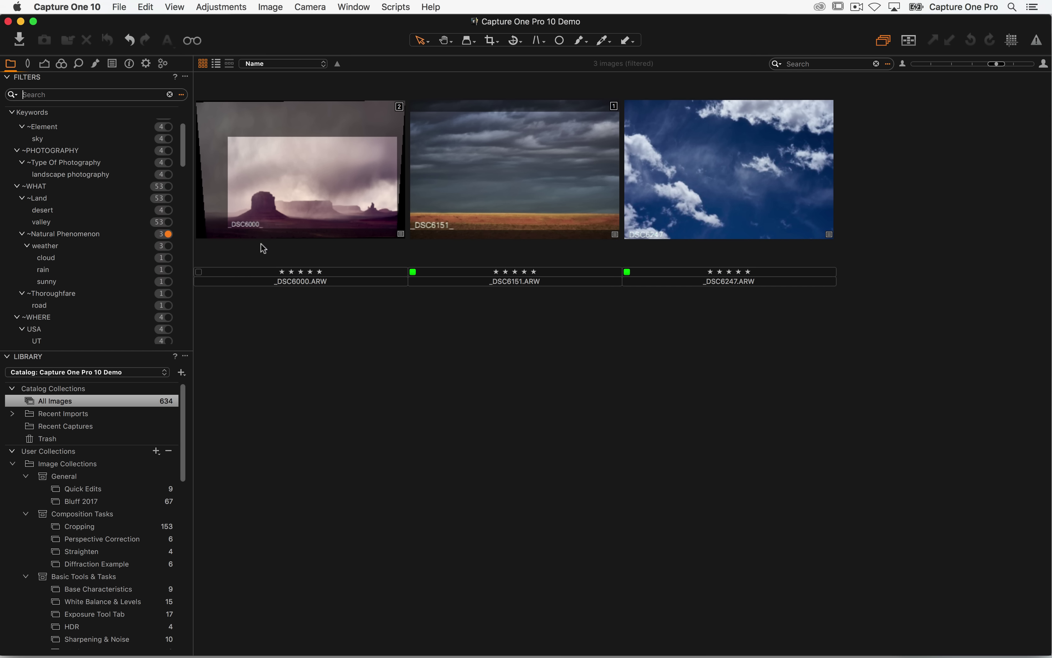
- Filter by cloud or sunny keywords matching any criteria, and open Advanced Search
{"action": "left_click", "coordinate": [168, 258]}
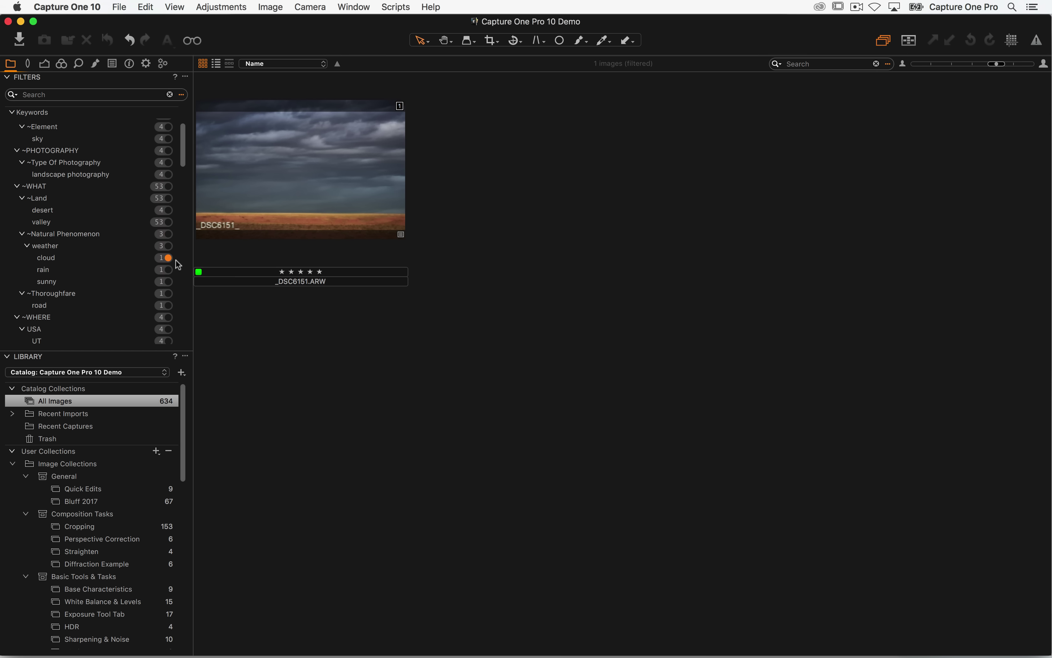
{"action": "left_click", "coordinate": [168, 281]}
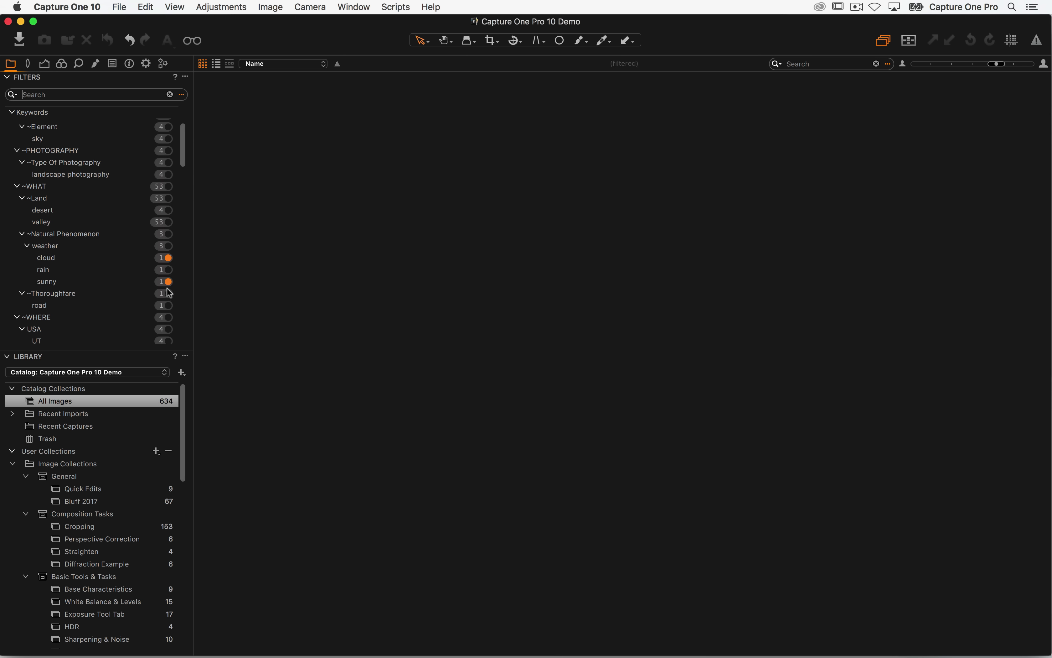
{"action": "left_click", "coordinate": [187, 80]}
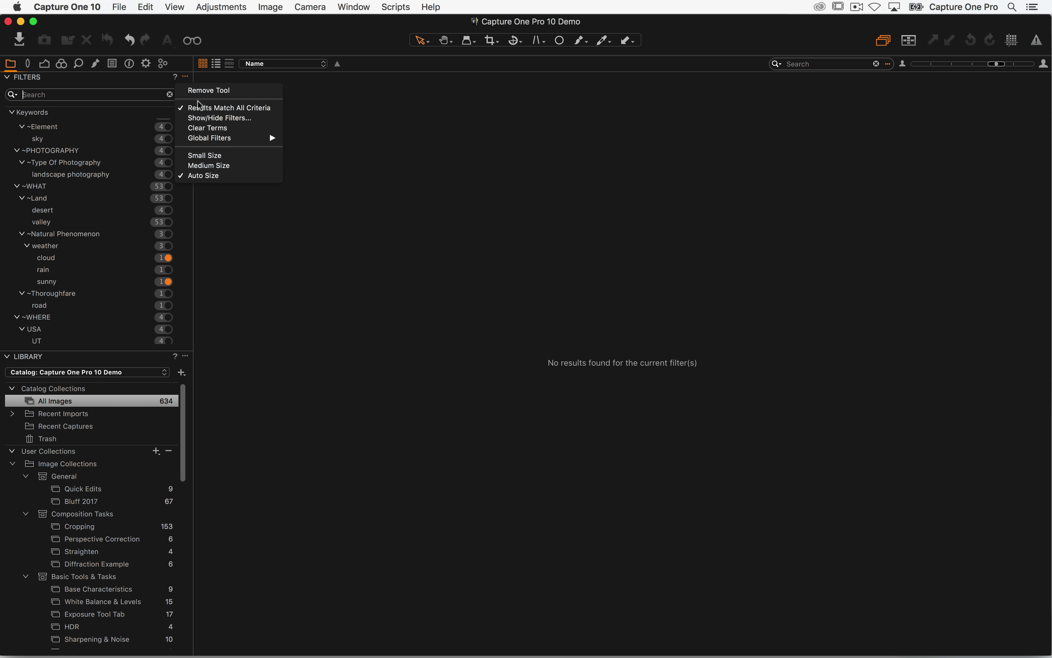
{"action": "left_click", "coordinate": [205, 107]}
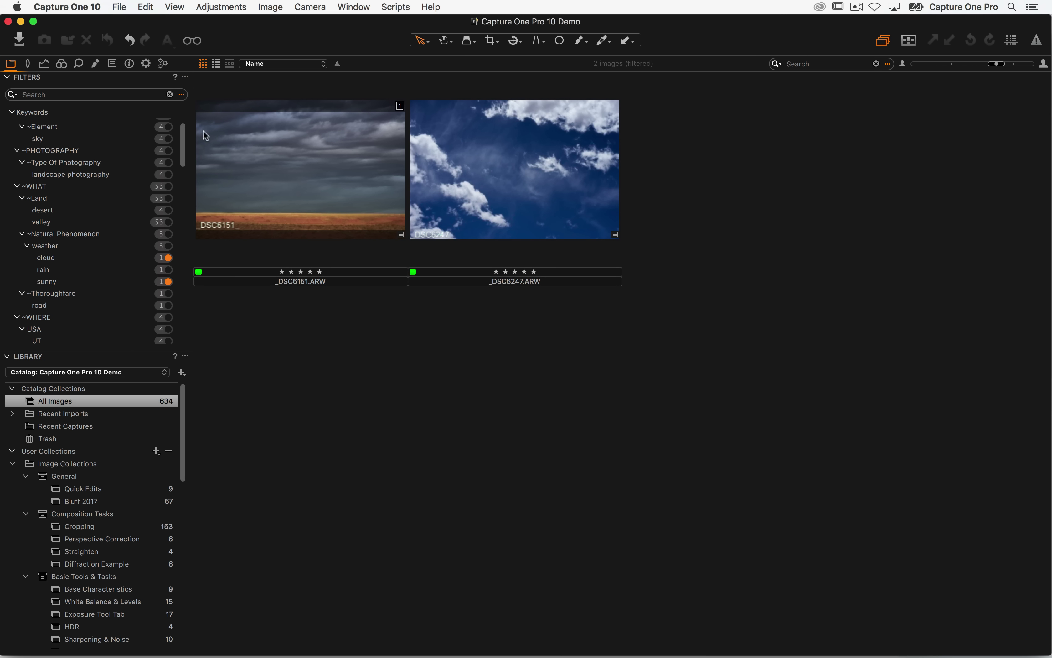
{"action": "left_click", "coordinate": [182, 97]}
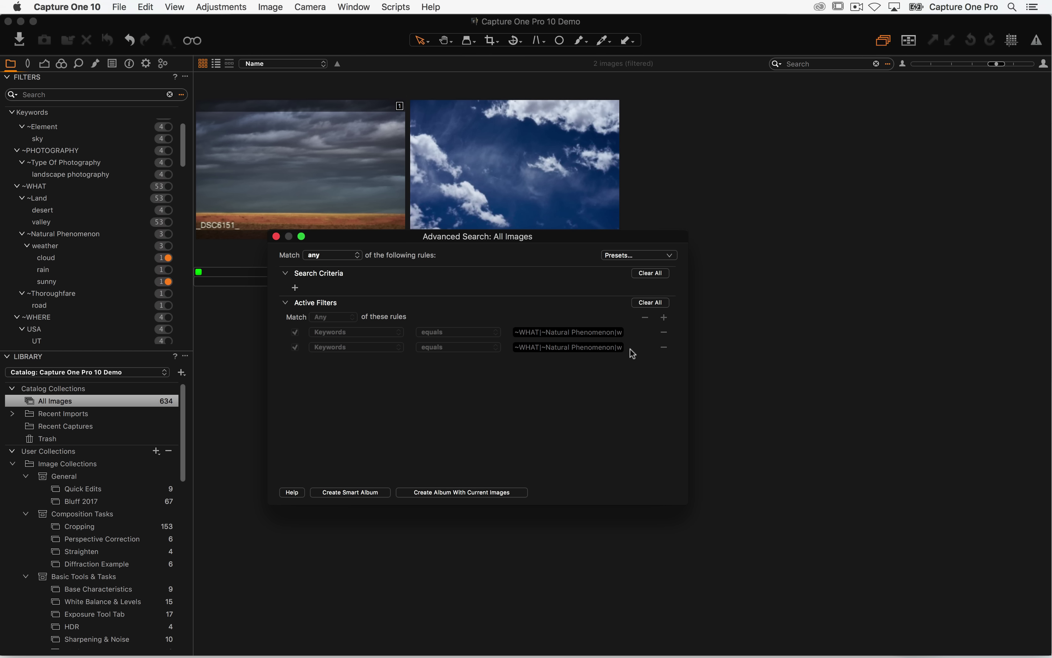
- Save the search as a smart album named 'Cloudy and Sunny Images!'
{"action": "left_click", "coordinate": [356, 492]}
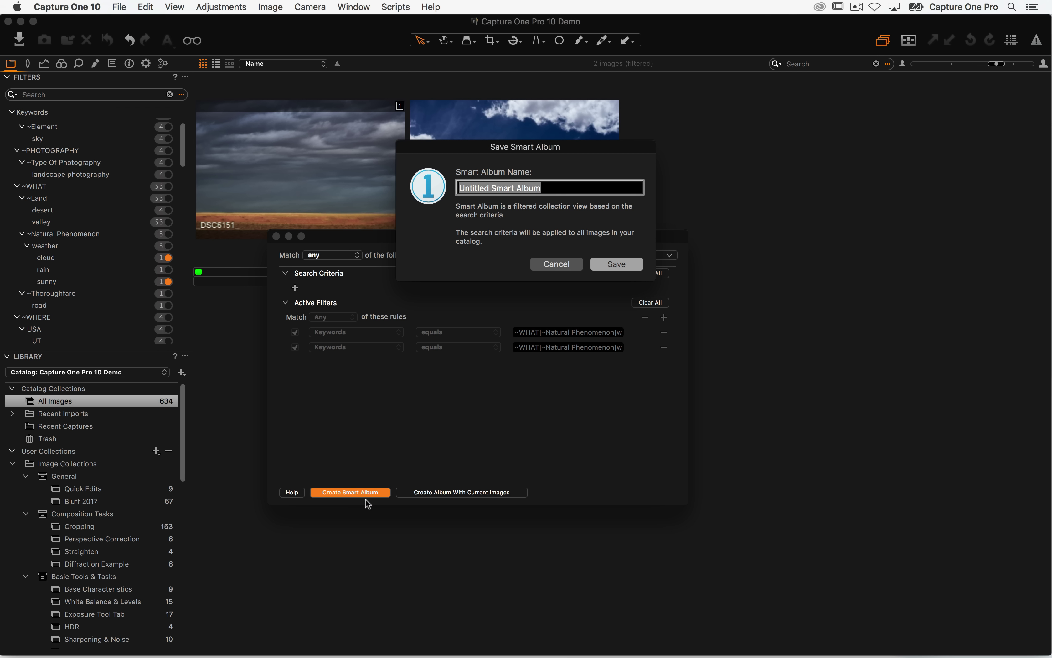
{"action": "type", "text": "Clou"}
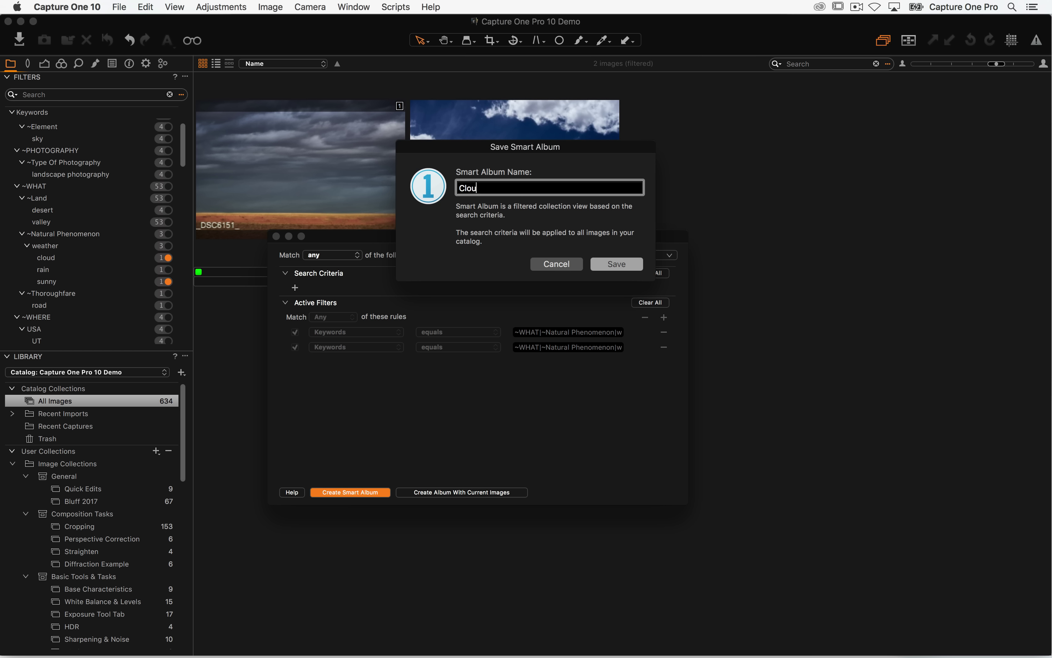
{"action": "type", "text": "dy and Sunny Images"}
{"action": "key", "text": "Return"}
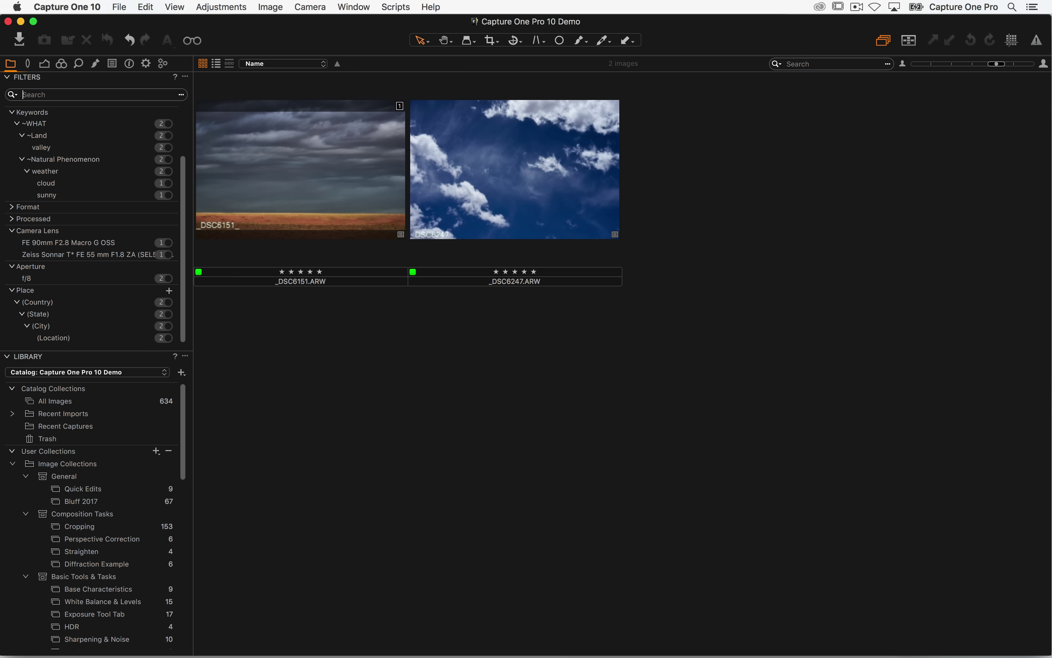
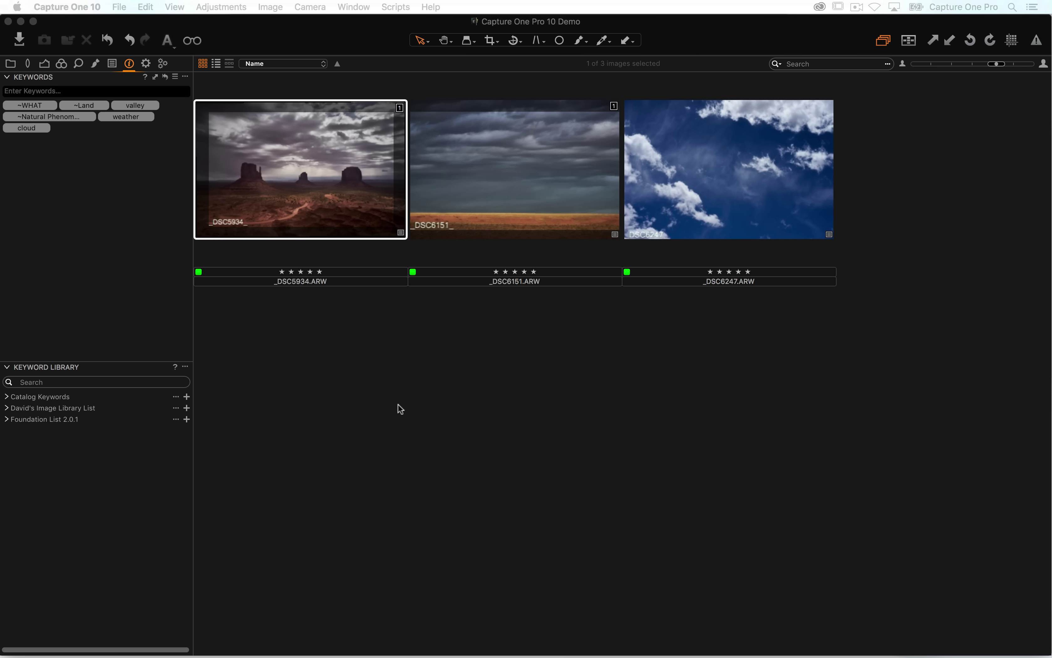
- Deselect the newly tagged _DSC5934 image in the browser
{"action": "left_click", "coordinate": [430, 418]}
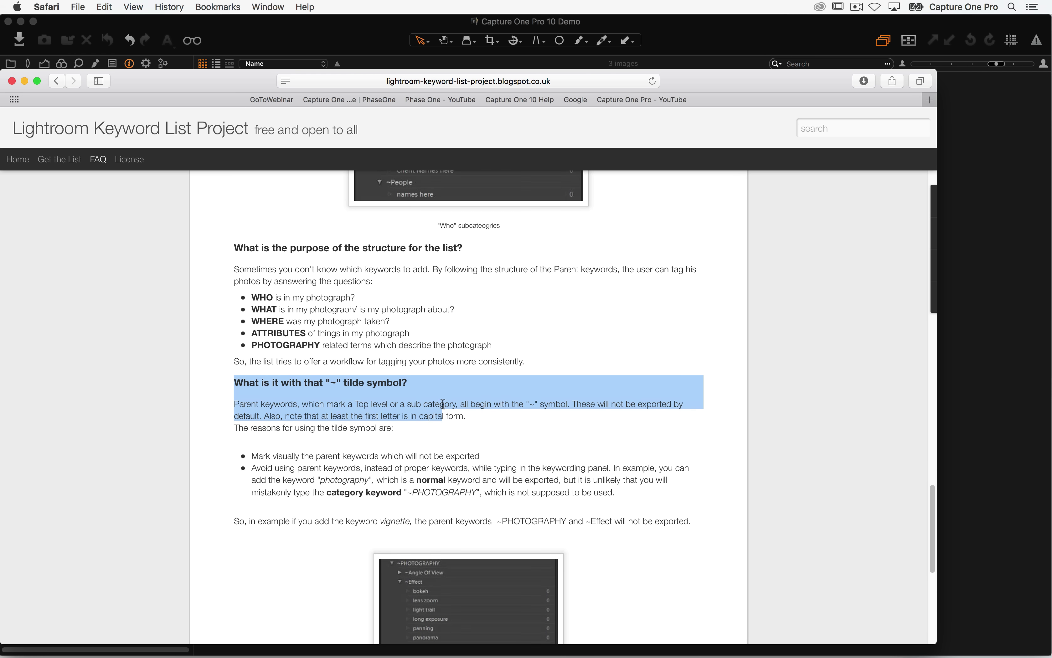
- Scroll the tilde-keyword FAQ back to the top and return to Capture One
{"action": "scroll", "coordinate": [442, 344], "scroll_direction": "up", "scroll_amount": 15}
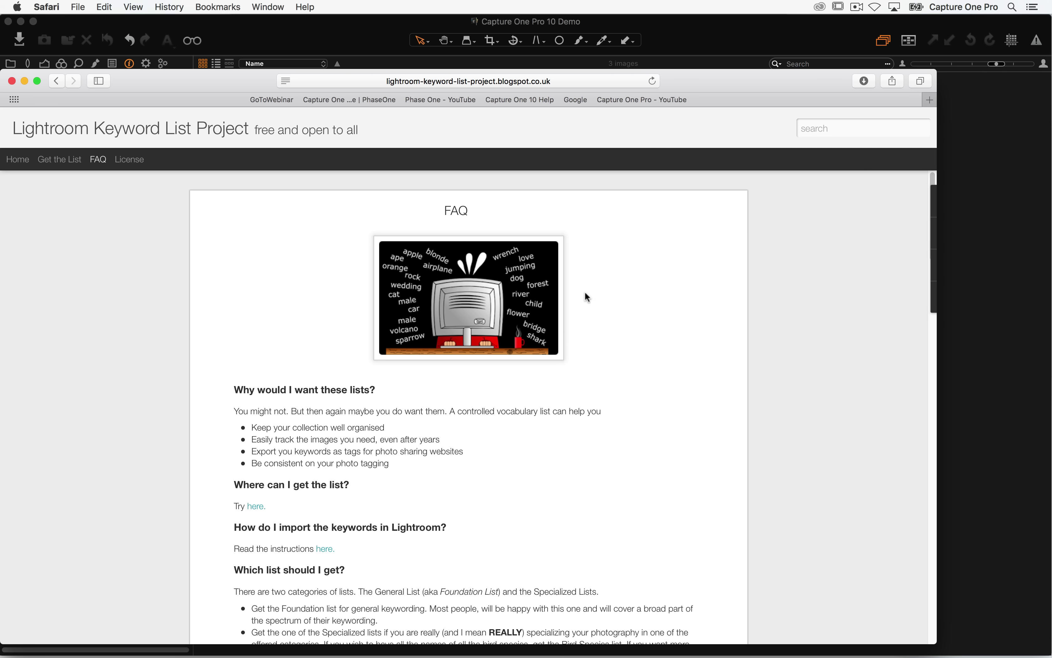
{"action": "left_click", "coordinate": [715, 43]}
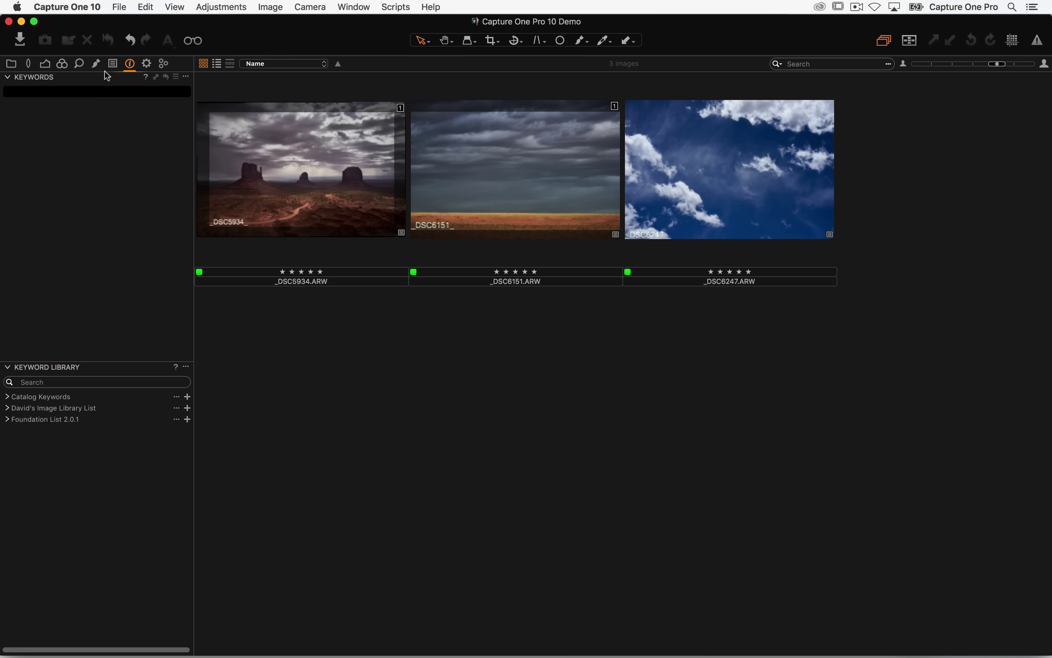
- Add a Metadata tool and place it above the keyword panels
{"action": "right_click", "coordinate": [130, 63]}
{"action": "mouse_move", "coordinate": [152, 70]}
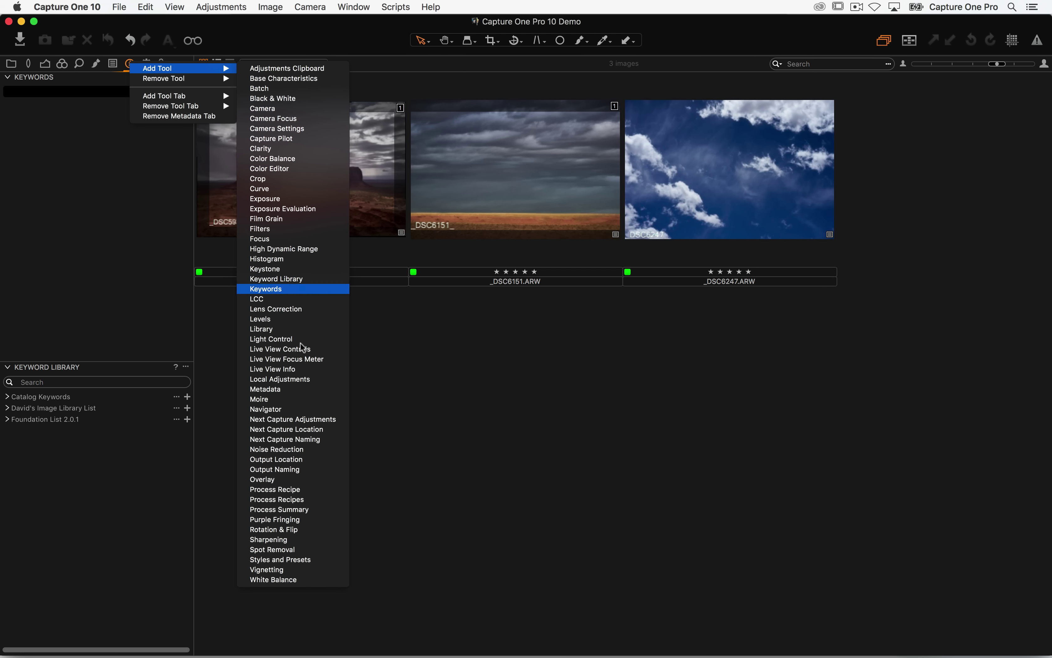
{"action": "left_click", "coordinate": [298, 391]}
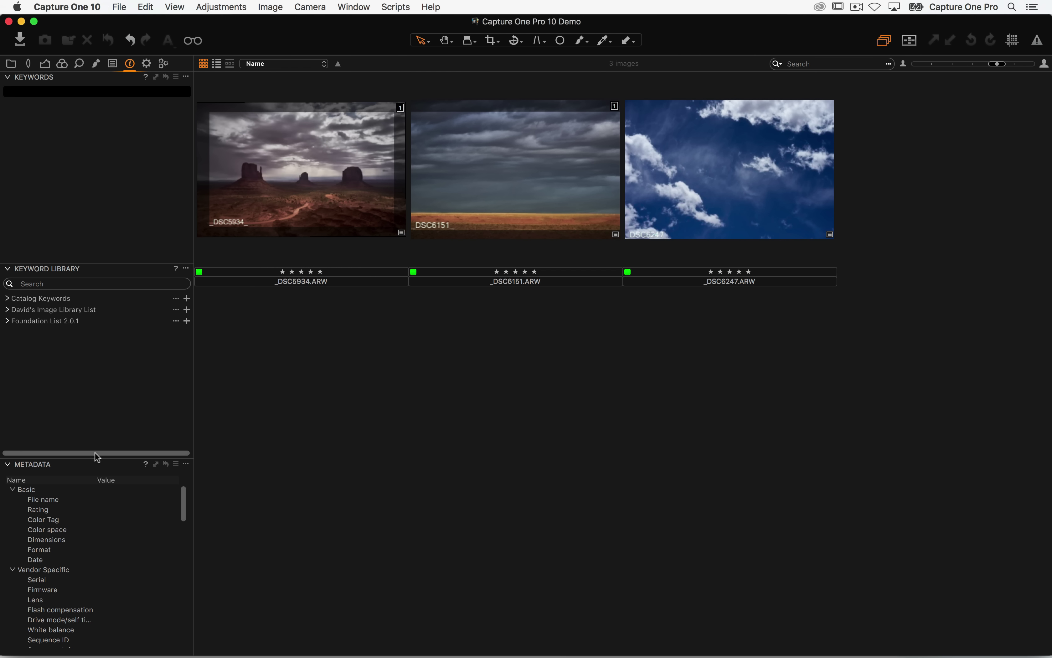
{"action": "left_click_drag", "start_coordinate": [50, 470], "coordinate": [68, 89]}
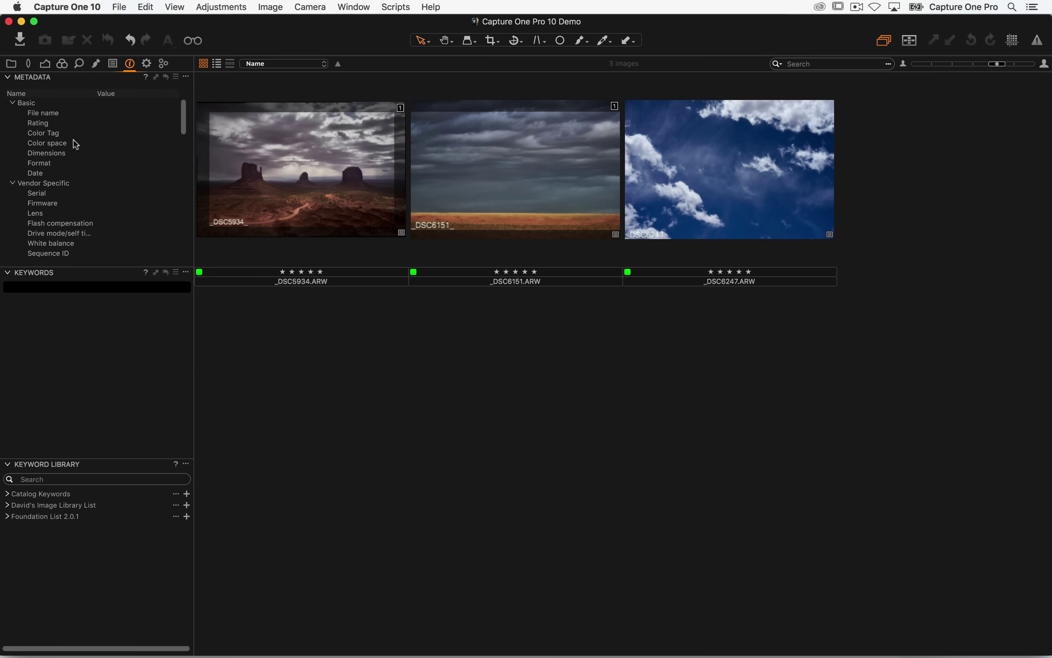
{"action": "left_click", "coordinate": [177, 77]}
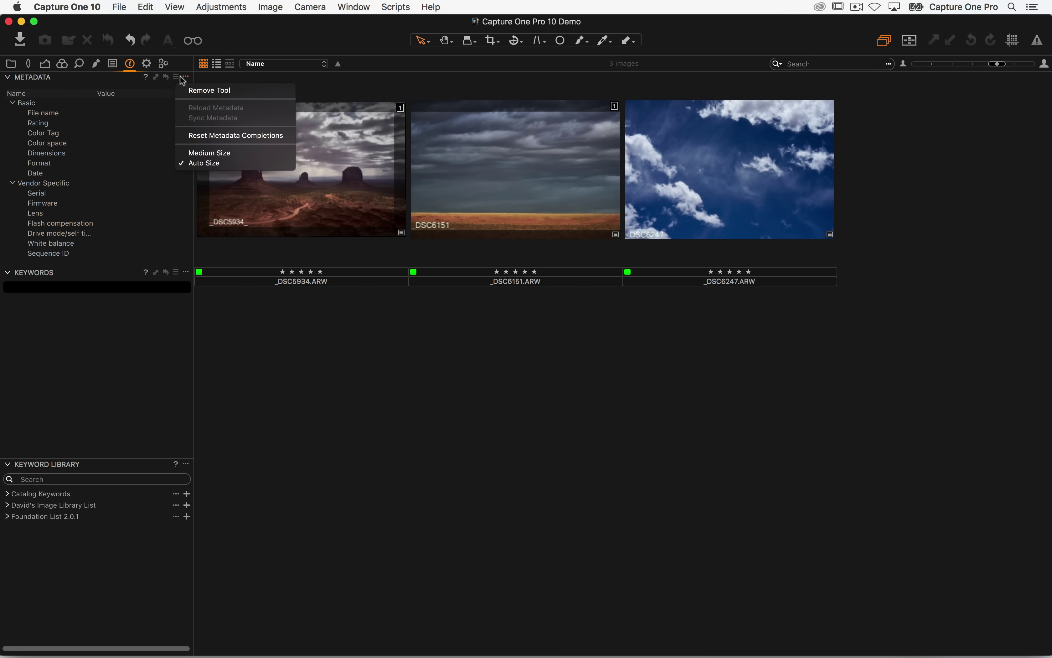
{"action": "left_click", "coordinate": [235, 359]}
- Collapse Keywords and Keyword Library, then select _DSC5934 to show its metadata
{"action": "left_click", "coordinate": [7, 273]}
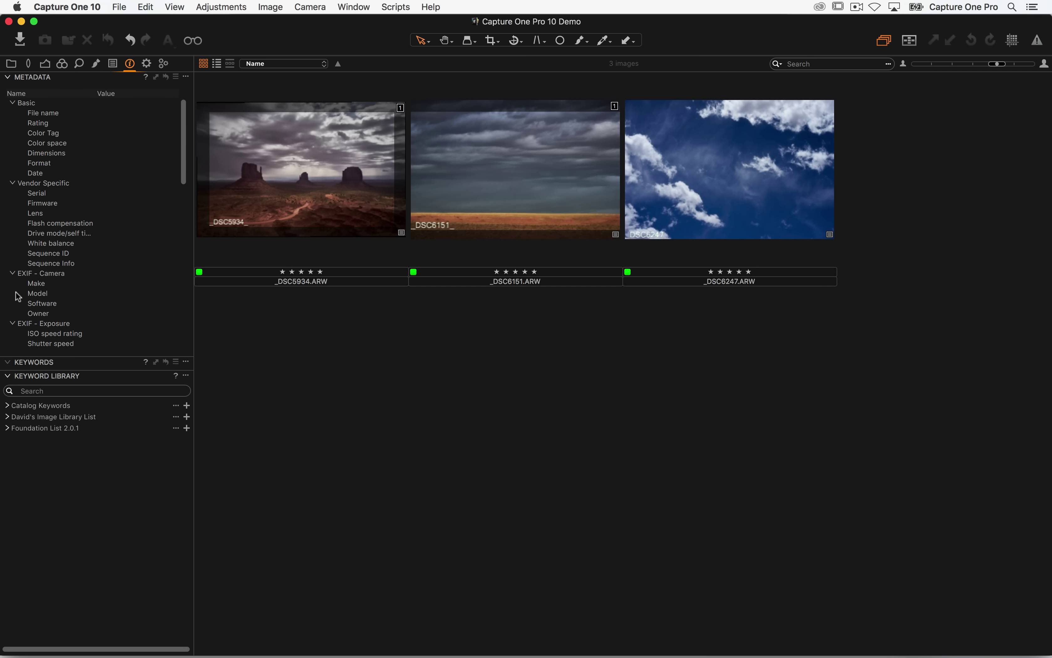
{"action": "left_click", "coordinate": [6, 374]}
{"action": "scroll", "coordinate": [99, 261], "scroll_direction": "down", "scroll_amount": 10}
{"action": "scroll", "coordinate": [102, 227], "scroll_direction": "up", "scroll_amount": 10}
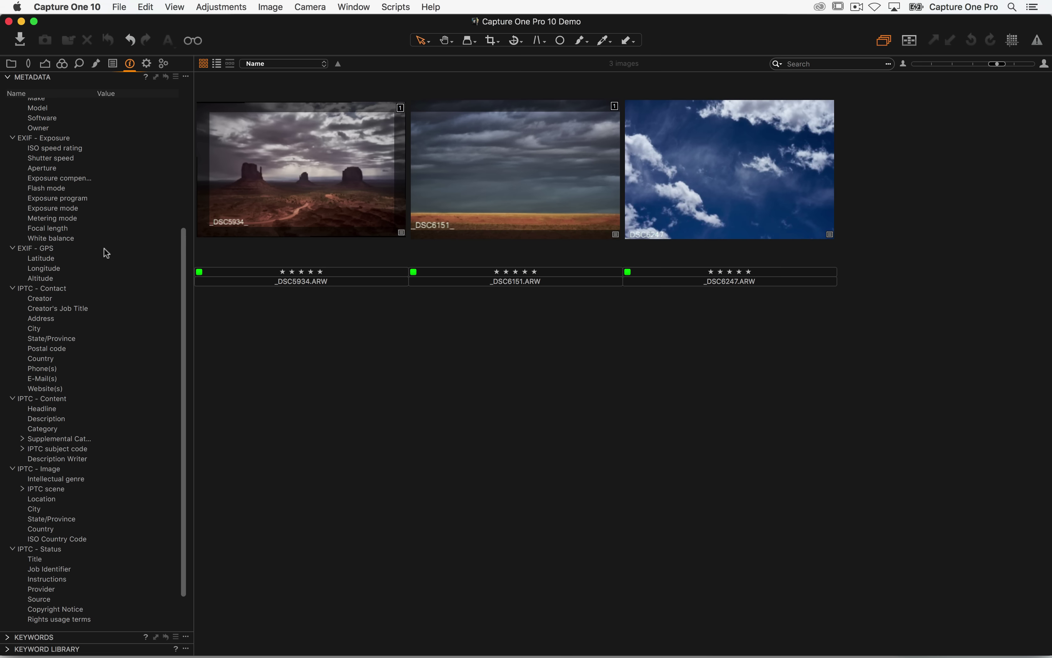
{"action": "left_click", "coordinate": [240, 209]}
{"action": "scroll", "coordinate": [104, 237], "scroll_direction": "down", "scroll_amount": 5}
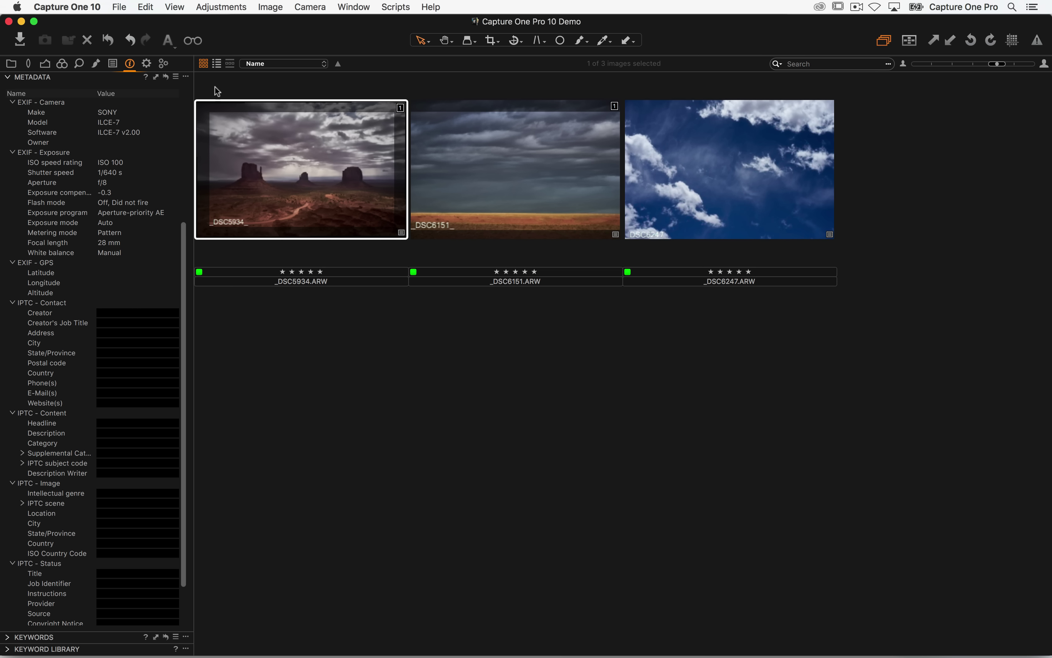
- Open the Bluff 2017 user collection and select Monument Valley_0014 in the Metadata view
{"action": "left_click", "coordinate": [13, 63]}
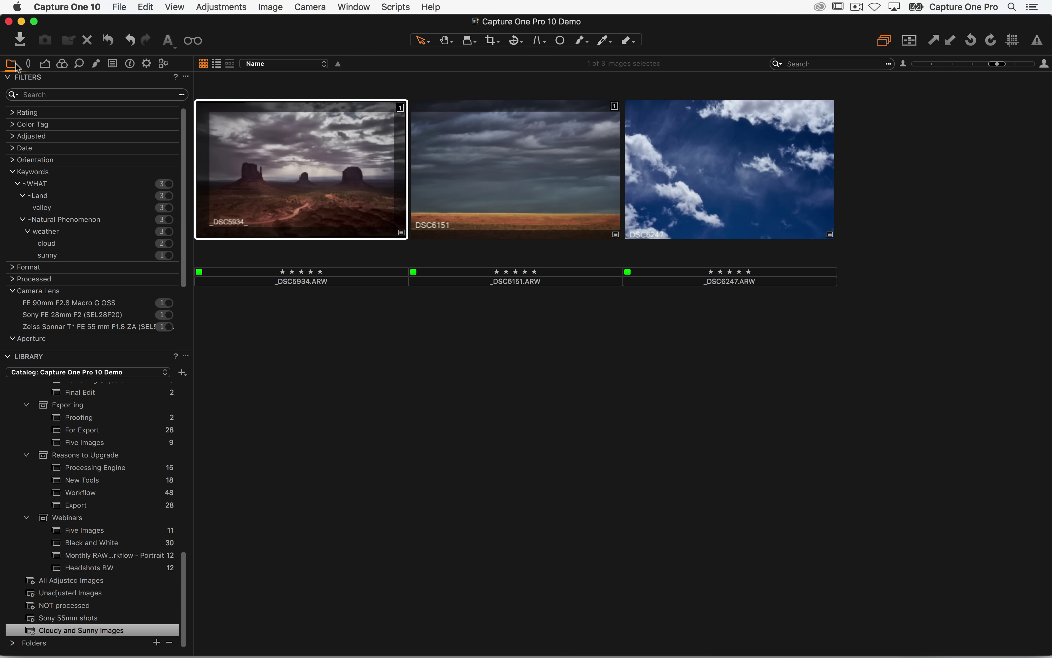
{"action": "scroll", "coordinate": [104, 435], "scroll_direction": "up", "scroll_amount": 10}
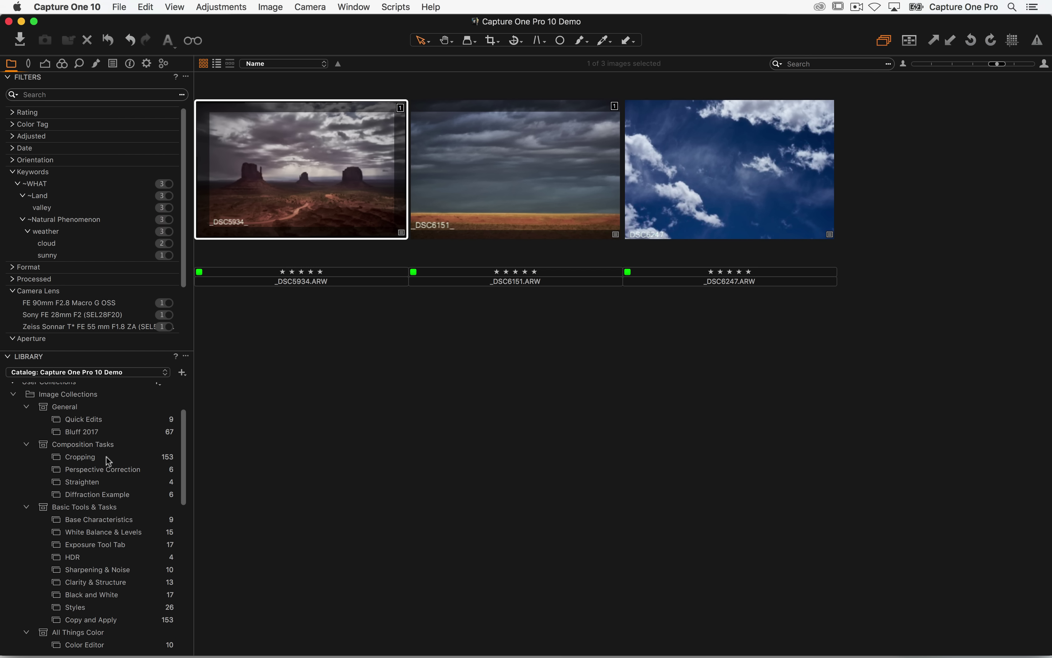
{"action": "scroll", "coordinate": [103, 468], "scroll_direction": "down", "scroll_amount": 1}
{"action": "scroll", "coordinate": [87, 478], "scroll_direction": "up", "scroll_amount": 5}
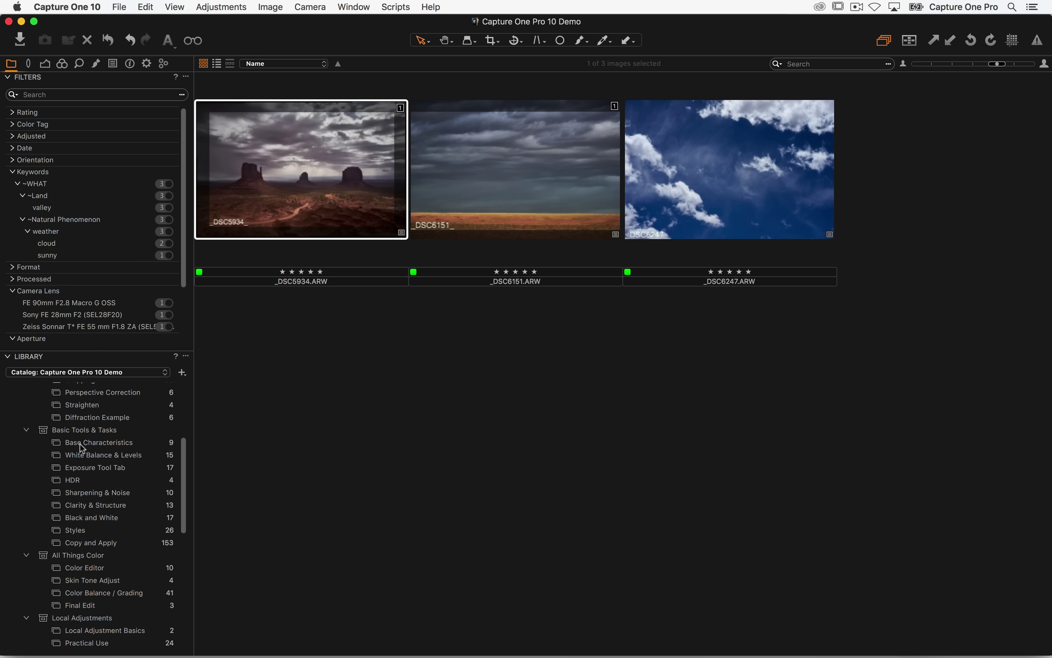
{"action": "left_click", "coordinate": [82, 501]}
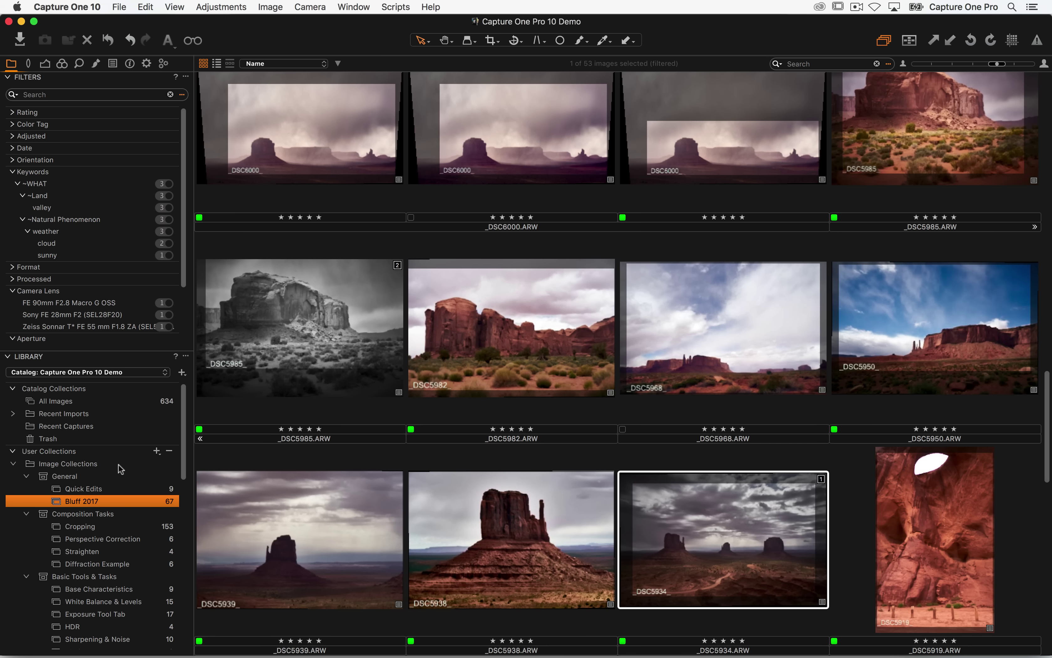
{"action": "left_click", "coordinate": [131, 65]}
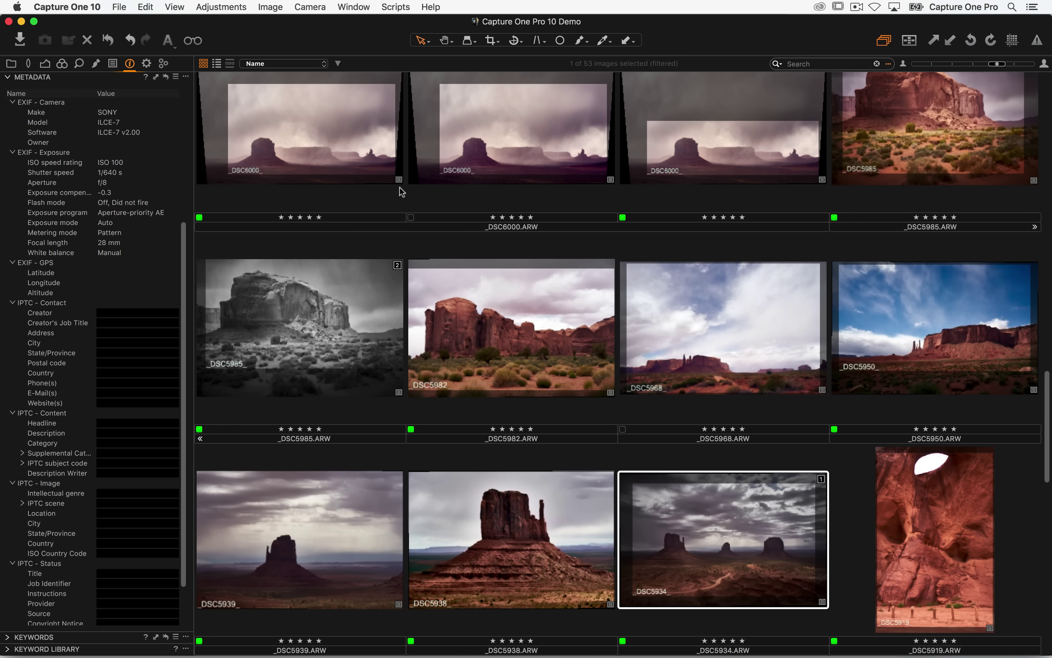
{"action": "scroll", "coordinate": [394, 410], "scroll_direction": "up", "scroll_amount": 10}
{"action": "scroll", "coordinate": [394, 409], "scroll_direction": "up", "scroll_amount": 5}
{"action": "left_click", "coordinate": [339, 216]}
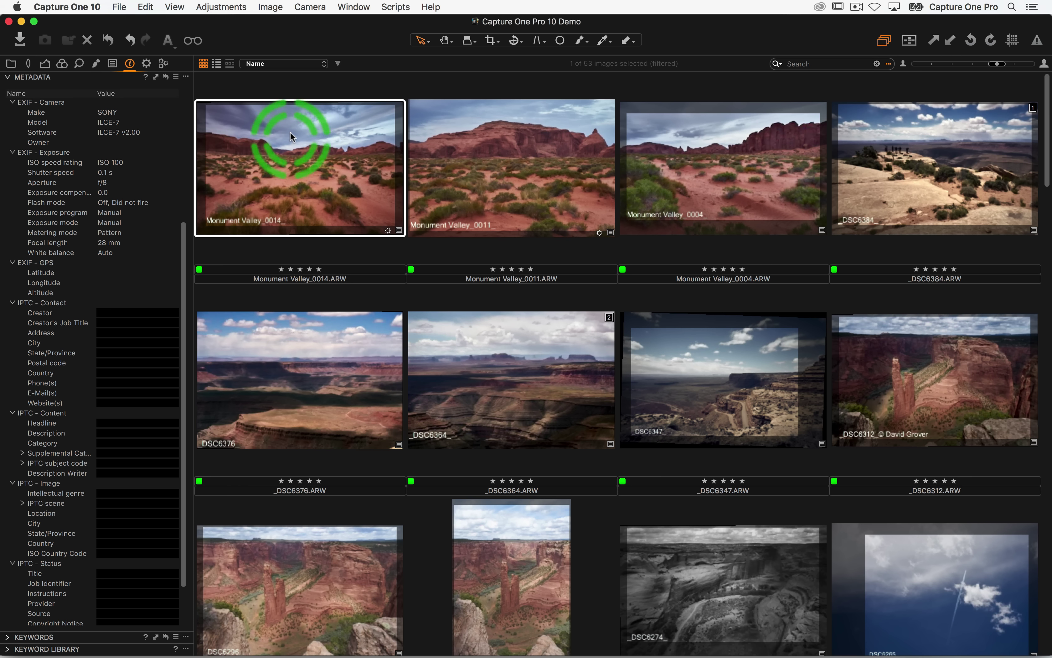
- Set Monument Valley_0014's Creator to the photographer's name, then delete it from the collection
{"action": "left_click", "coordinate": [124, 311]}
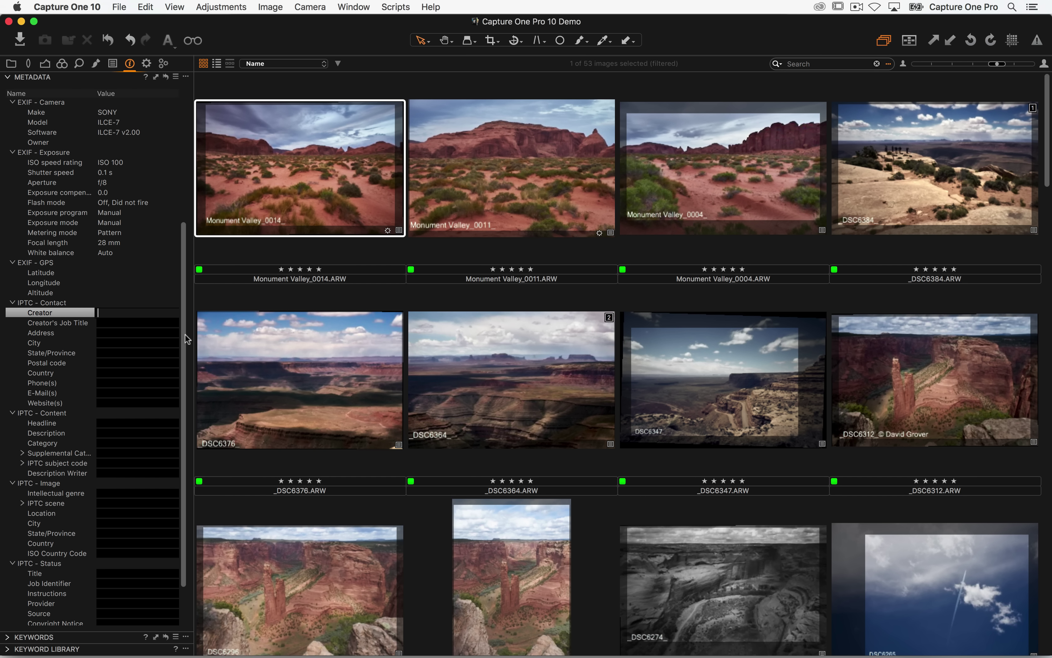
{"action": "type", "text": "David Grover"}
{"action": "key", "text": "Return"}
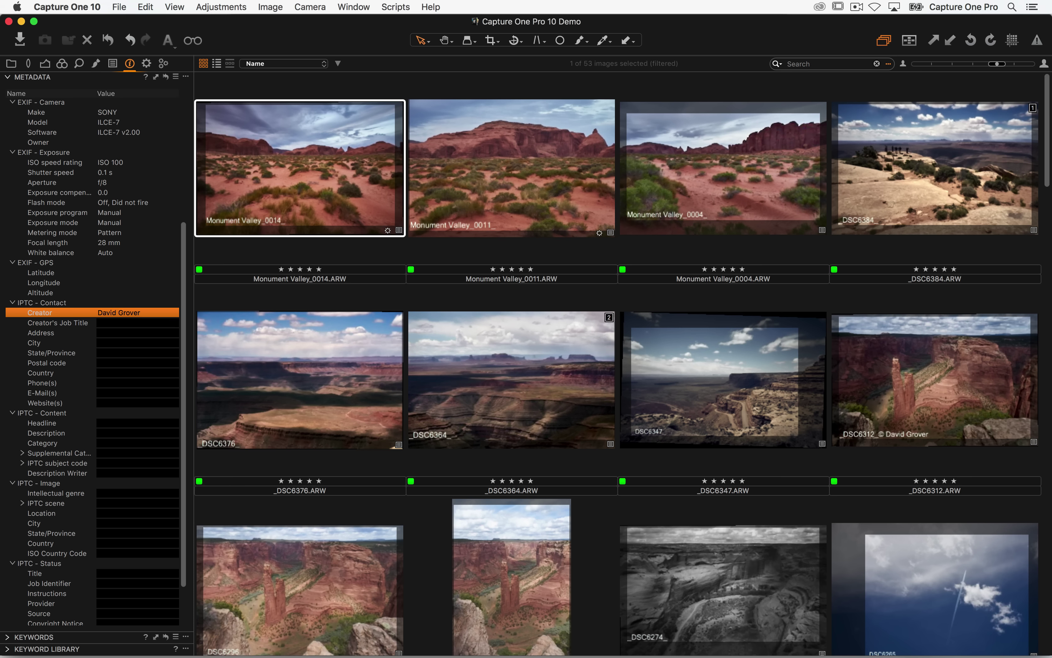
{"action": "left_click", "coordinate": [478, 155]}
{"action": "left_click", "coordinate": [340, 172]}
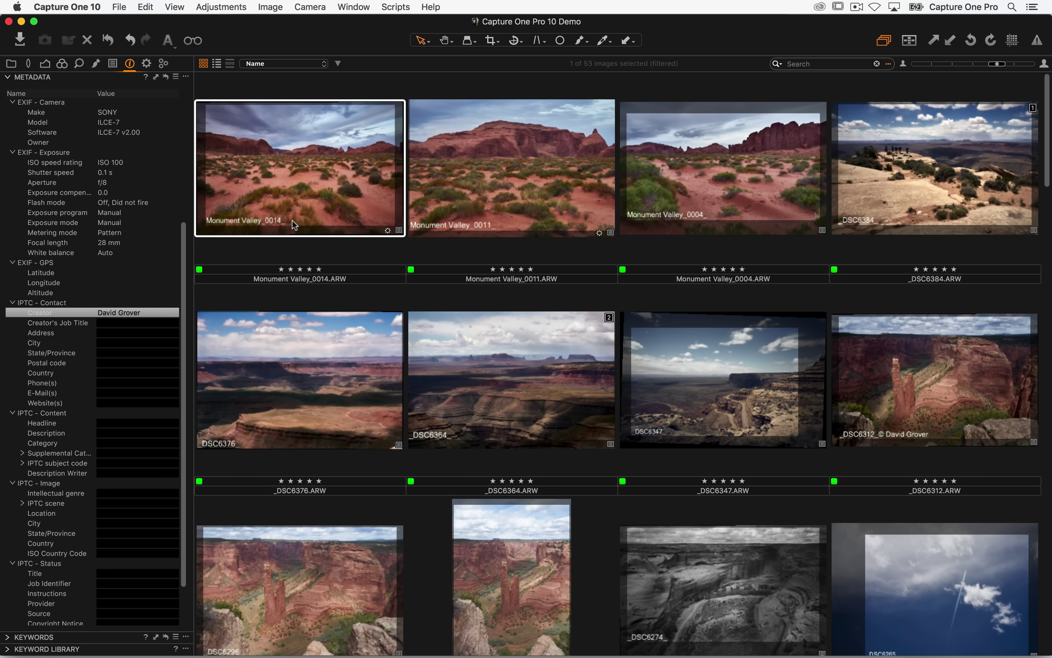
{"action": "key", "text": "Delete"}
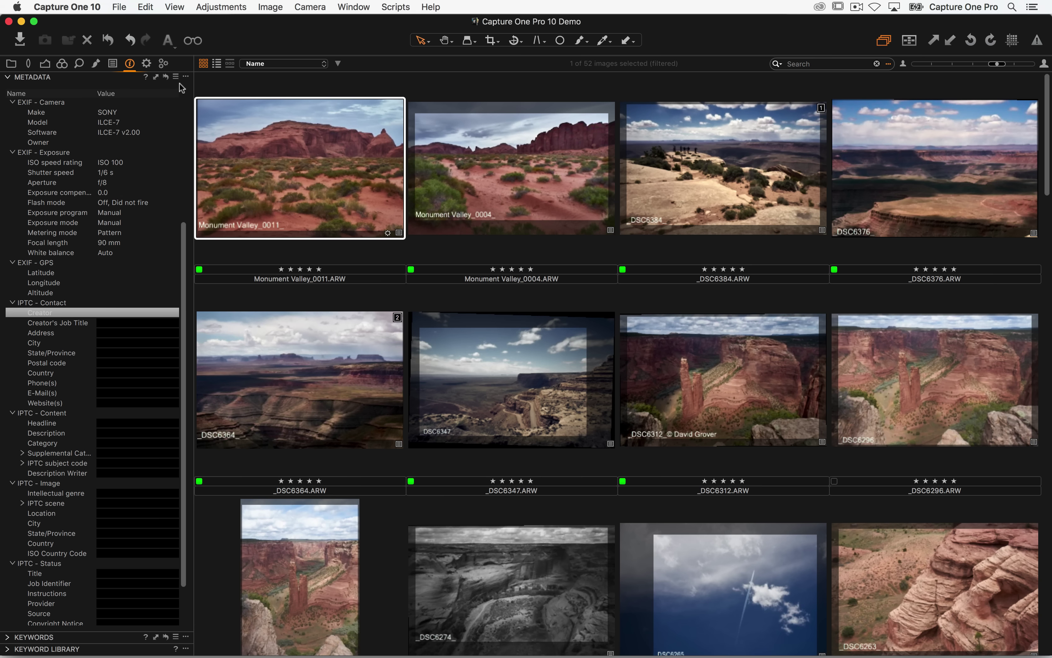
- Give the first four images the photographer's name as Creator, then select Monument Valley_0004 and _0011
{"action": "left_click", "coordinate": [913, 176], "text": "shift"}
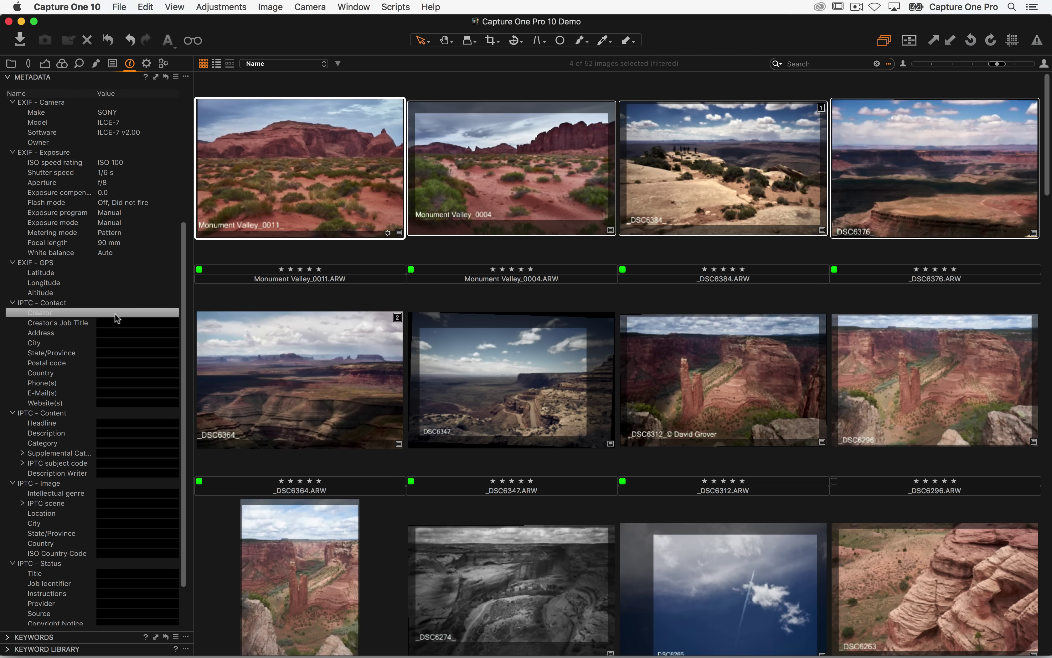
{"action": "left_click", "coordinate": [117, 317]}
{"action": "left_click", "coordinate": [116, 316]}
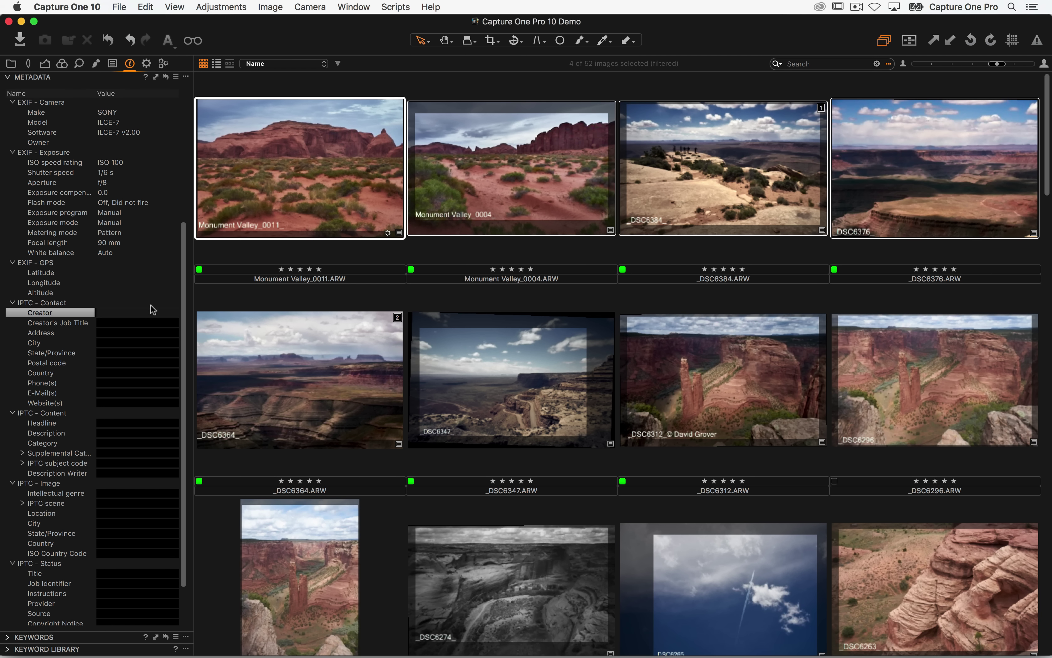
{"action": "type", "text": "David Gorver"}
{"action": "key", "text": "Return"}
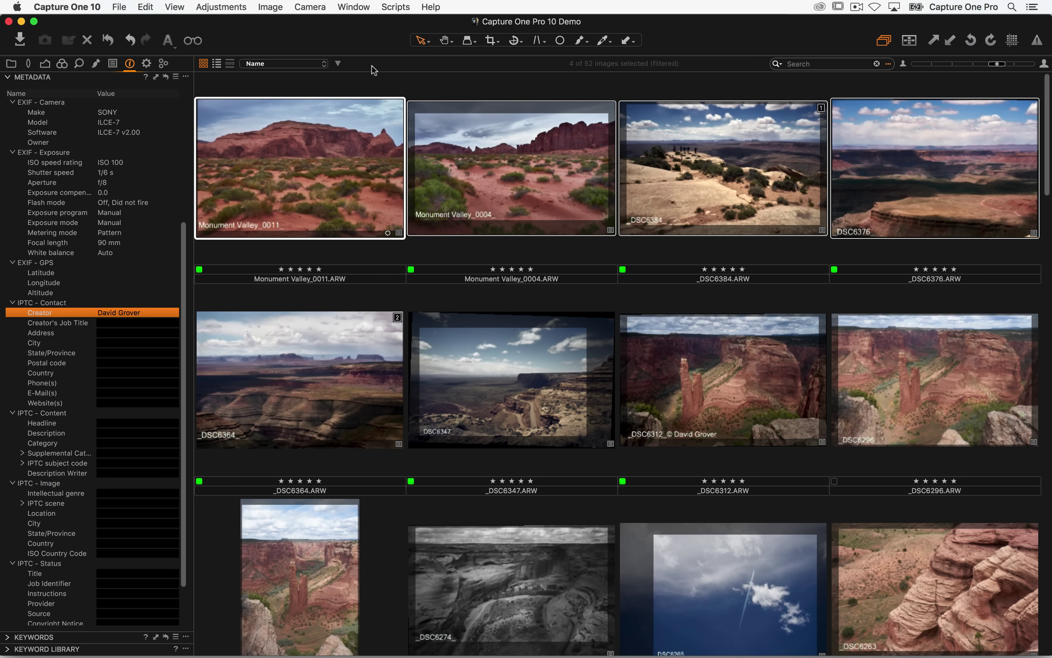
{"action": "left_click", "coordinate": [440, 91]}
{"action": "left_click", "coordinate": [454, 143]}
{"action": "left_click", "coordinate": [357, 158]}
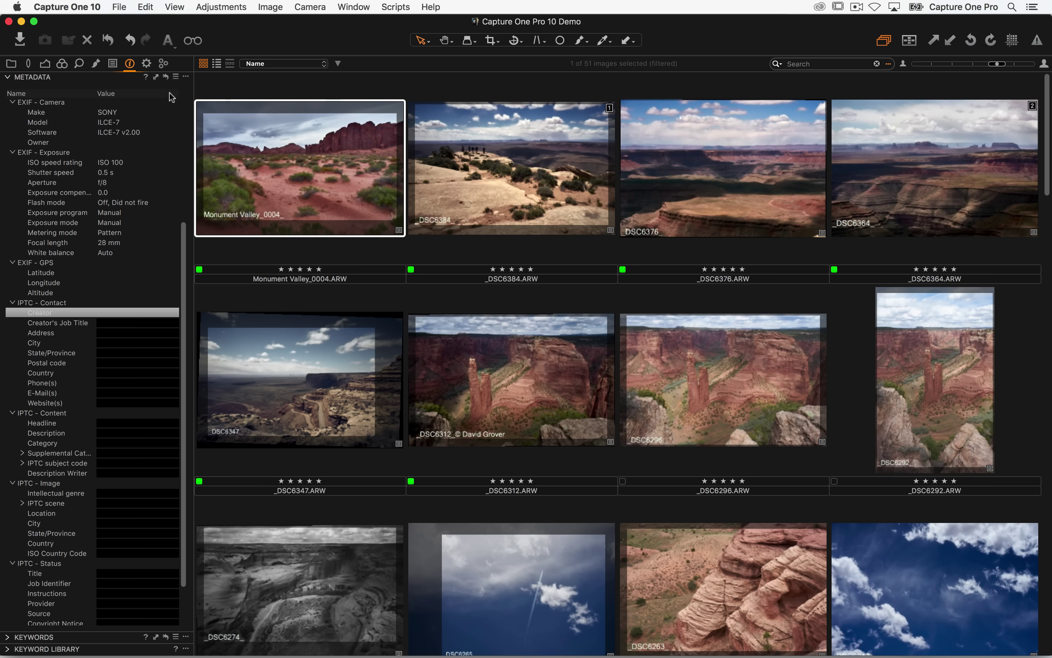
- Remove Monument Valley_0011, then set Creator to the photographer's name with job title Photographer
{"action": "key", "text": "Delete"}
{"action": "left_click", "coordinate": [122, 315]}
{"action": "left_click", "coordinate": [117, 310]}
{"action": "type", "text": "David Grover"}
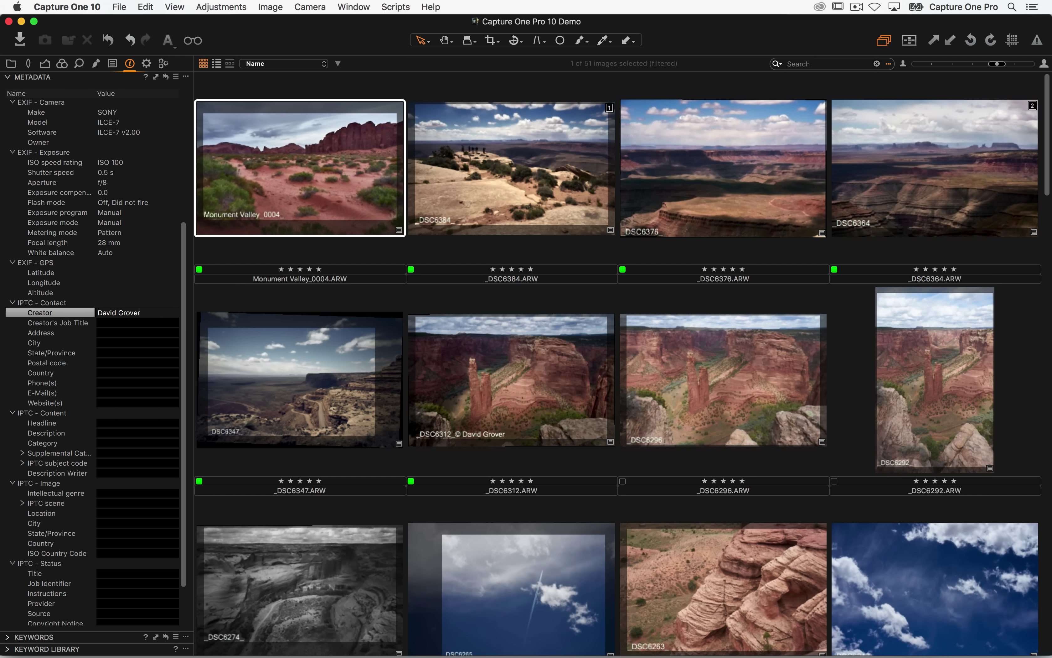
{"action": "key", "text": "Tab"}
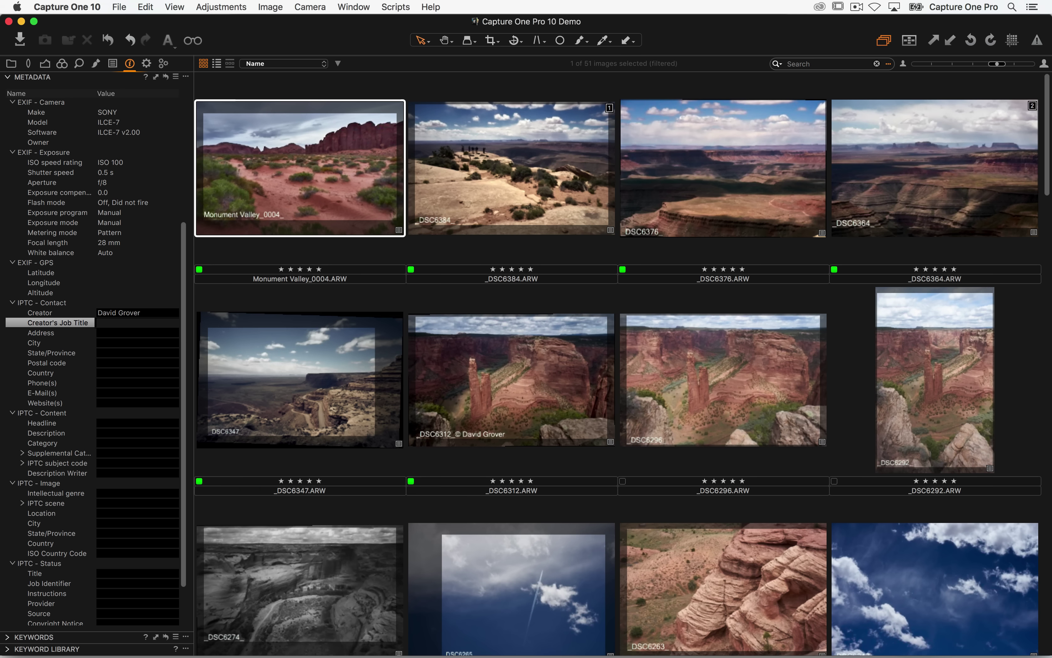
{"action": "type", "text": "Photogr"}
{"action": "key", "text": "Return"}
{"action": "key", "text": "Tab"}
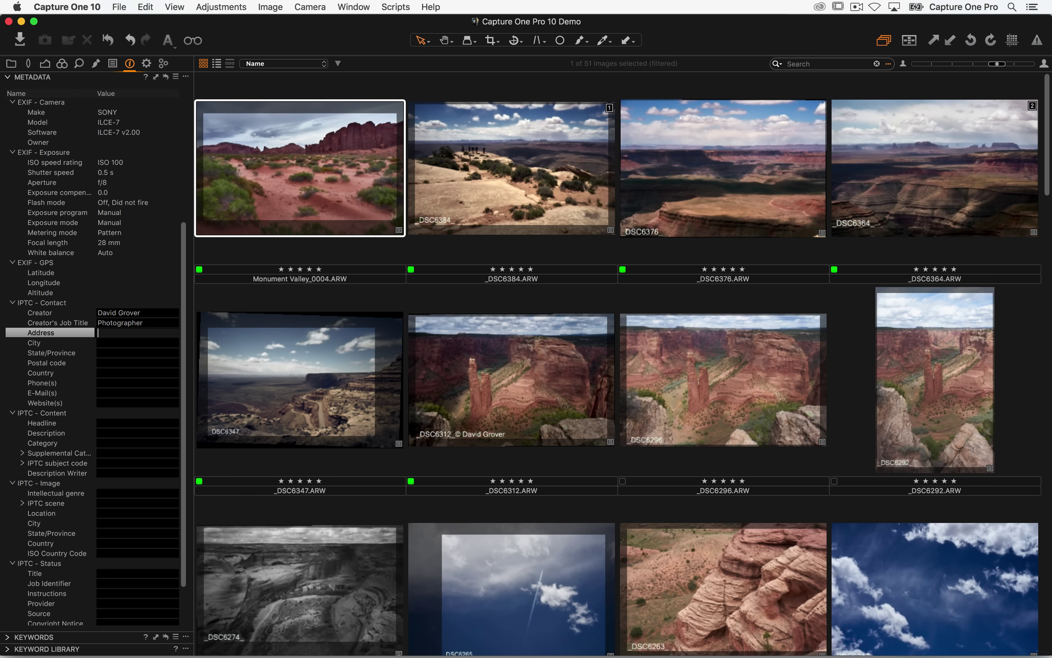
{"action": "key", "text": "Tab"}
{"action": "type", "text": "C"}
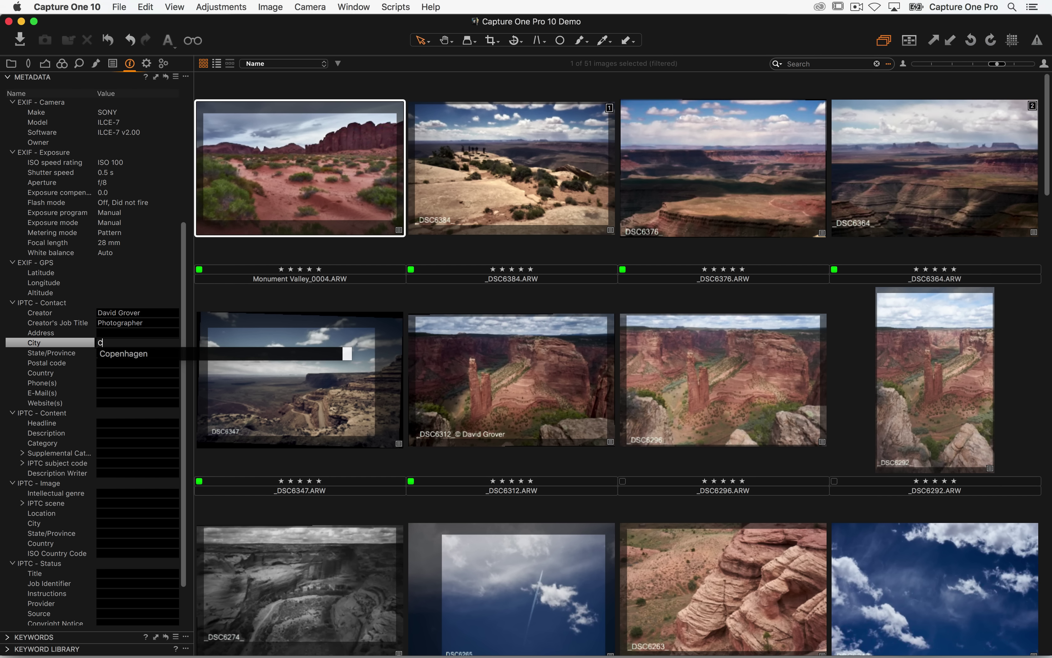
{"action": "type", "text": "openhagen"}
{"action": "key", "text": "Return"}
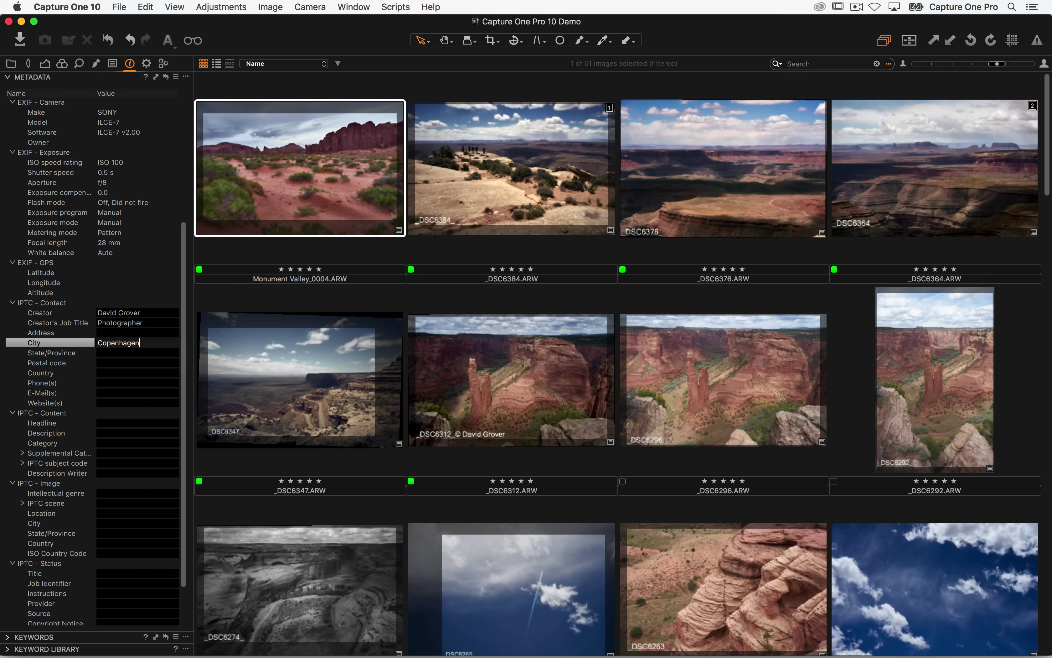
{"action": "key", "text": "Tab"}
{"action": "key", "text": "Tab"}
{"action": "key", "text": "Tab"}
{"action": "type", "text": "DK"}
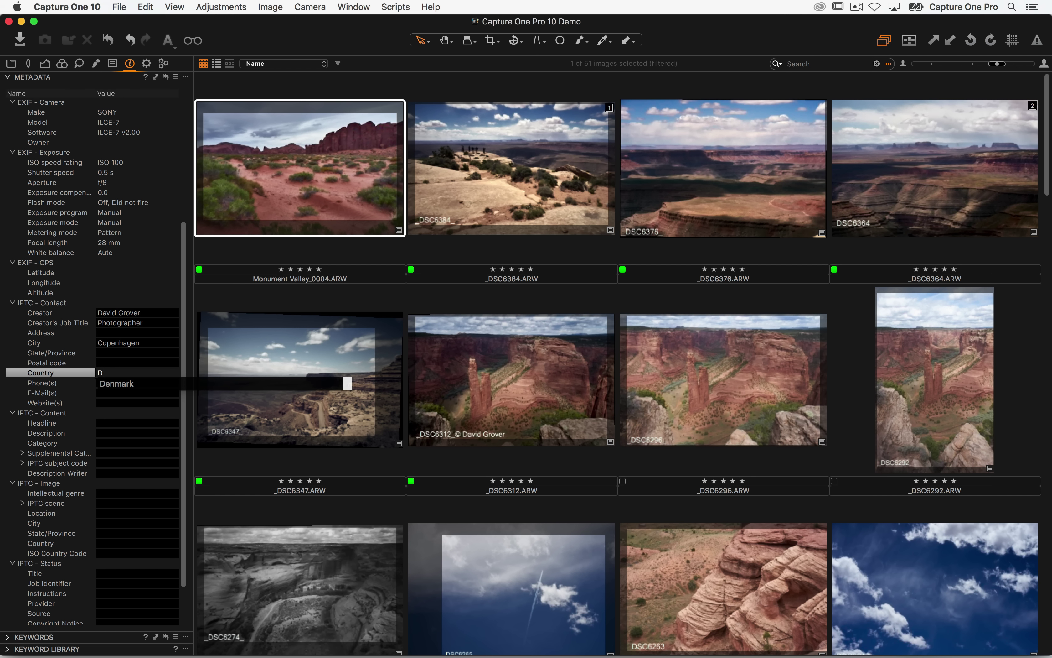
{"action": "key", "text": "Tab"}
{"action": "key", "text": "Tab"}
{"action": "key", "text": "Tab"}
{"action": "type", "text": "w"}
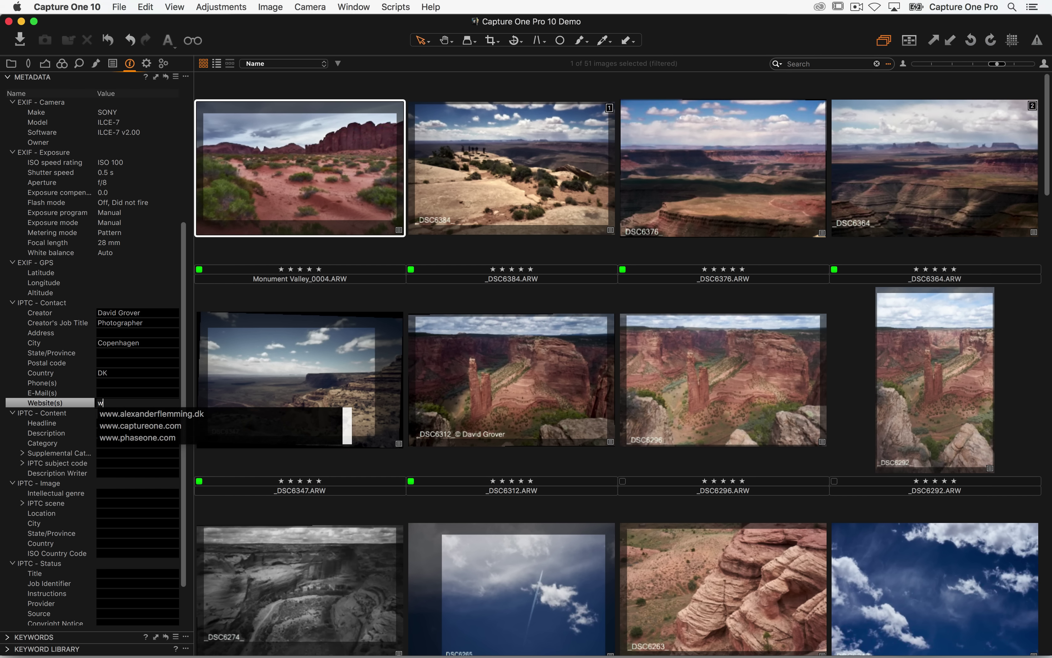
{"action": "type", "text": "ww.captureone.com"}
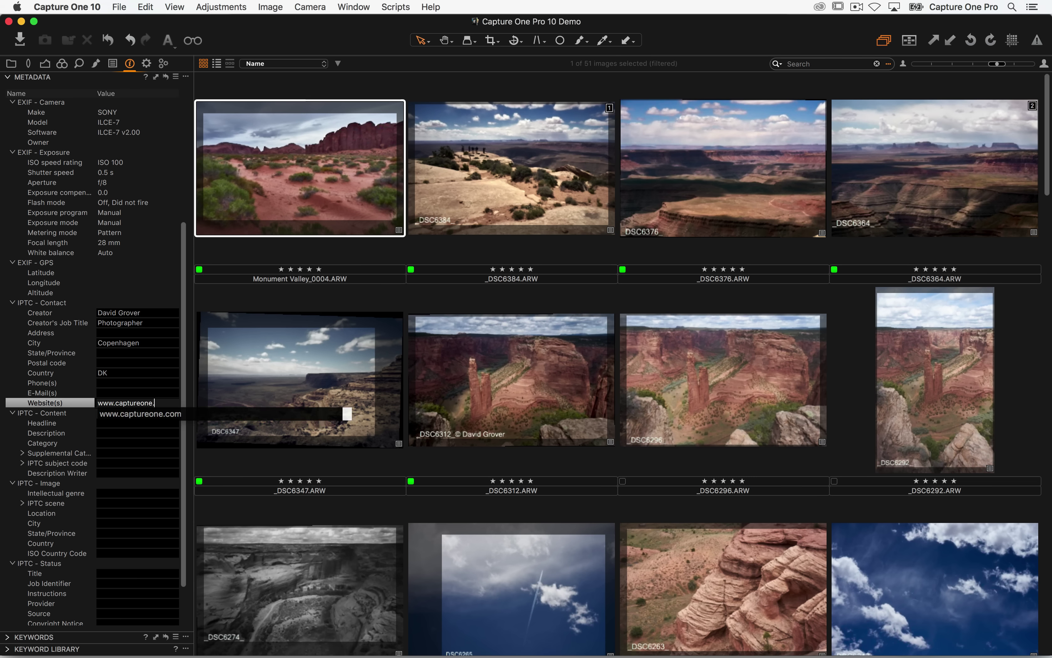
{"action": "key", "text": "Tab"}
{"action": "key", "text": "Tab"}
{"action": "key", "text": "Tab"}
{"action": "key", "text": "Tab"}
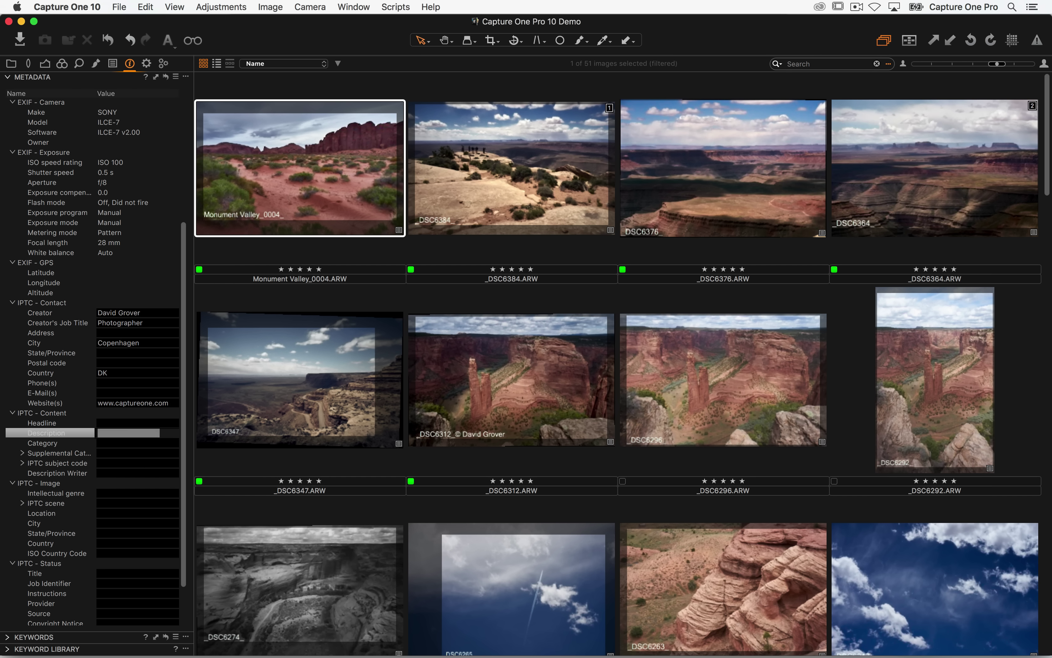
- Enter the copyright notice '©D2017'
{"action": "key", "text": "Tab"}
{"action": "scroll", "coordinate": [122, 515], "scroll_direction": "down", "scroll_amount": 3}
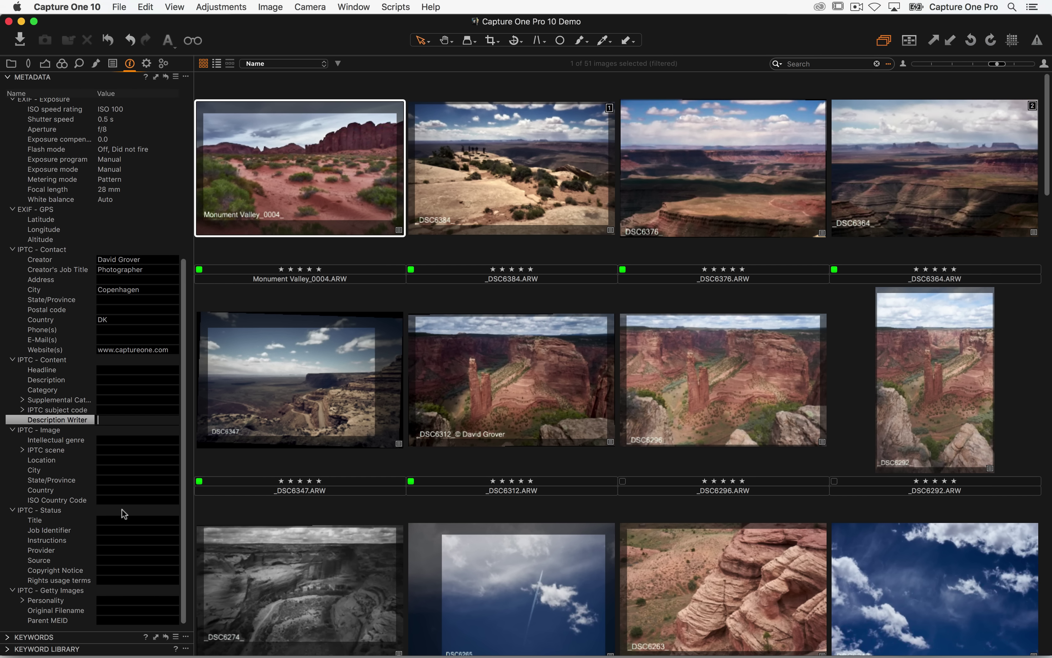
{"action": "left_click", "coordinate": [114, 570]}
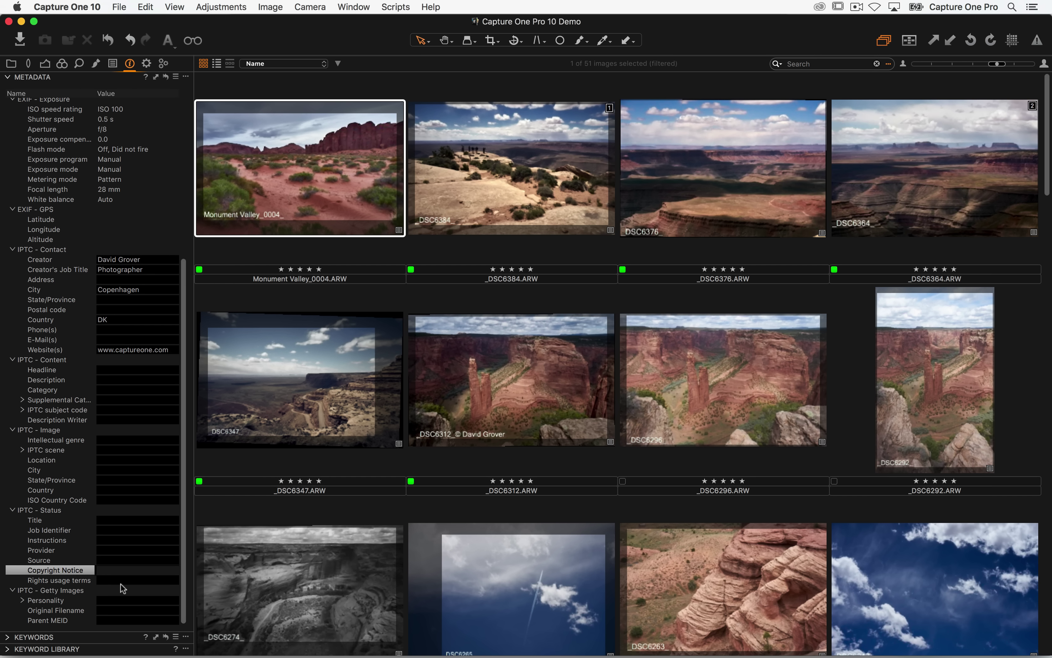
{"action": "type", "text": "©David Grover2017"}
{"action": "key", "text": "Return"}
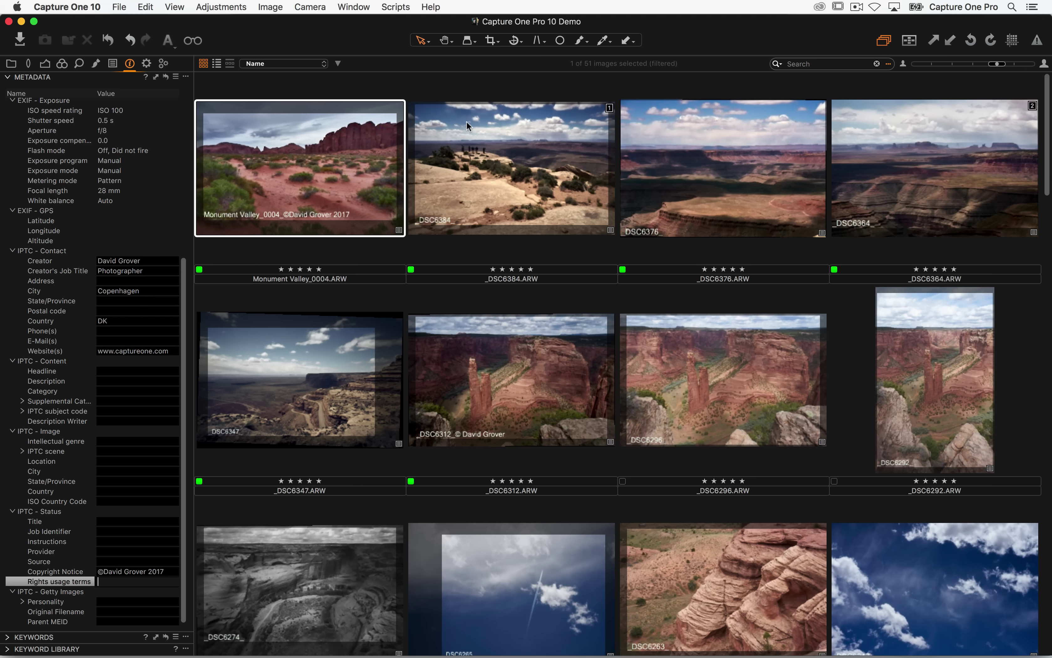
{"action": "left_click", "coordinate": [176, 77]}
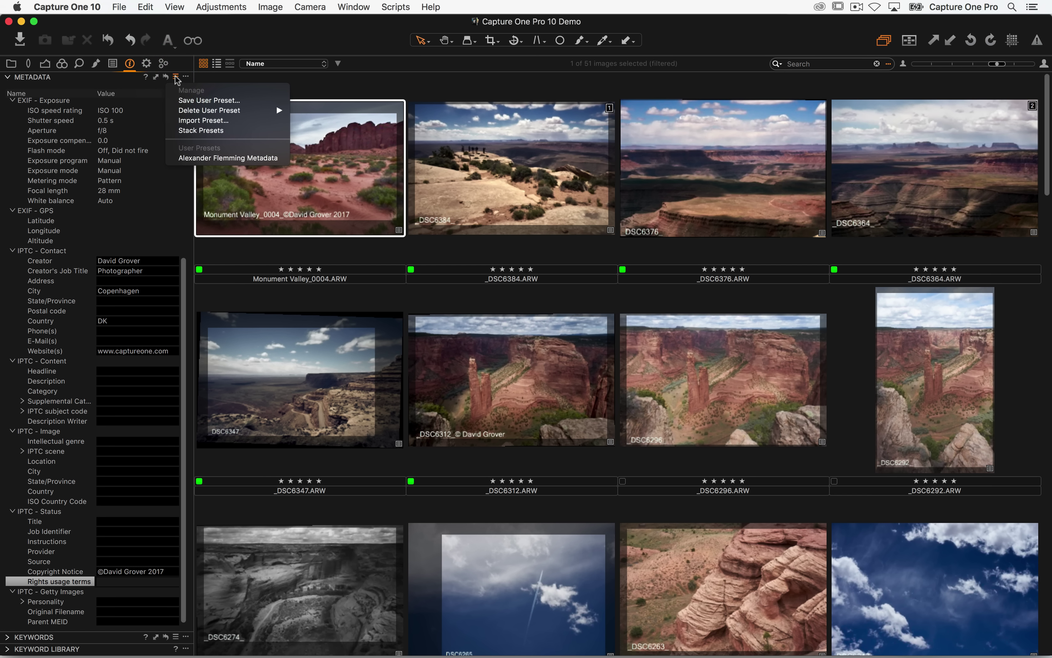
- Save a user metadata preset named with the photographer's name plus 'Metadata 3017', excluding Rating and Color Tag
{"action": "left_click", "coordinate": [189, 101]}
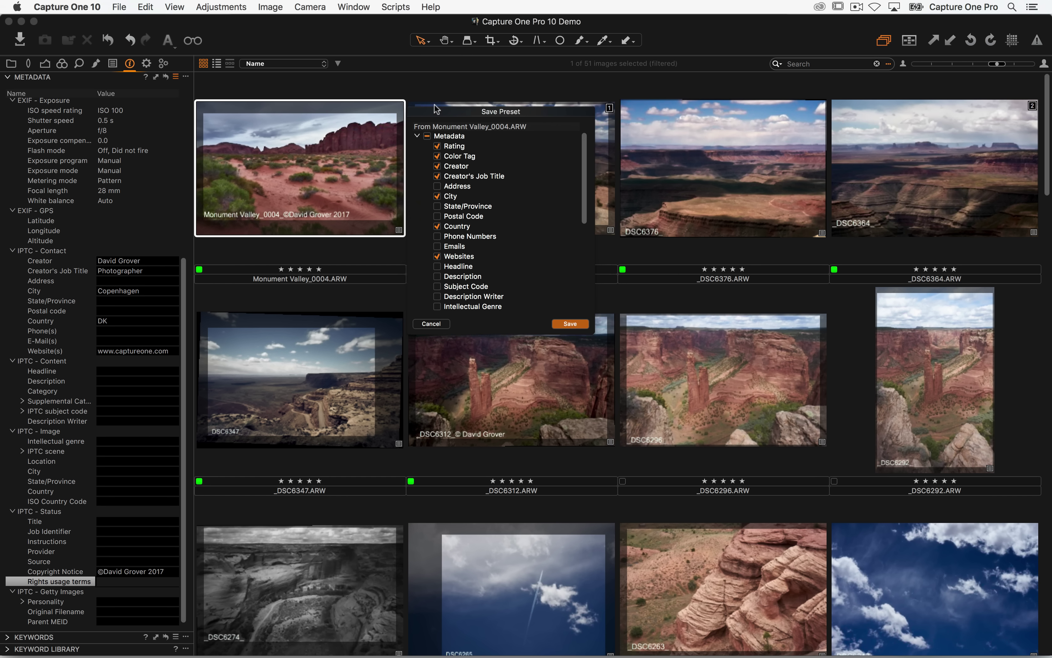
{"action": "left_click_drag", "start_coordinate": [589, 335], "coordinate": [647, 546]}
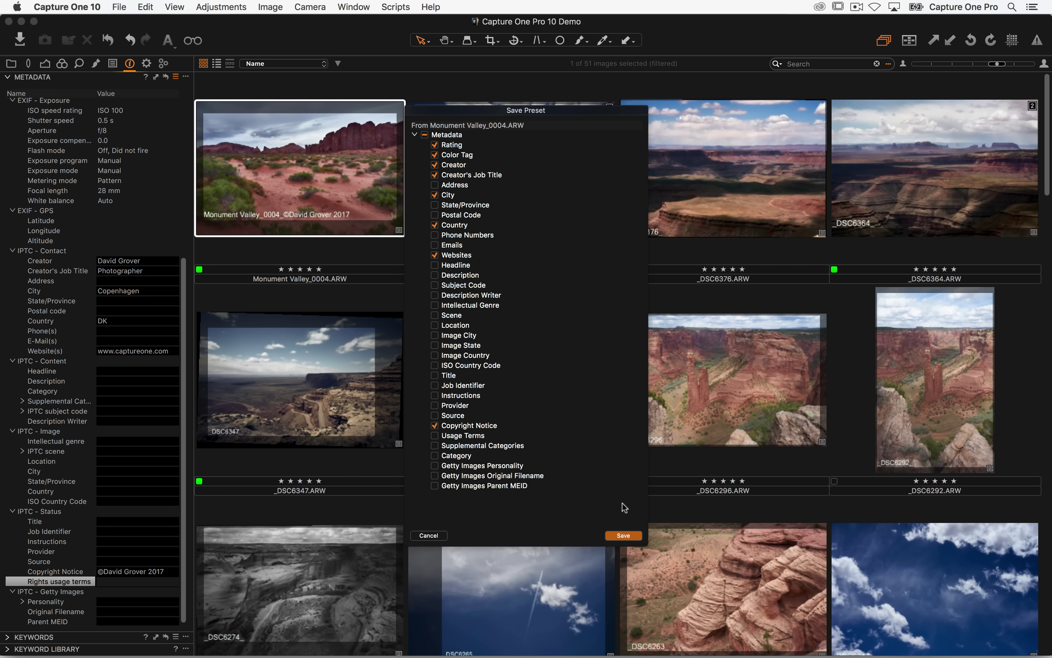
{"action": "left_click", "coordinate": [622, 535]}
{"action": "left_click", "coordinate": [443, 147]}
{"action": "left_click", "coordinate": [444, 156]}
{"action": "left_click", "coordinate": [624, 535]}
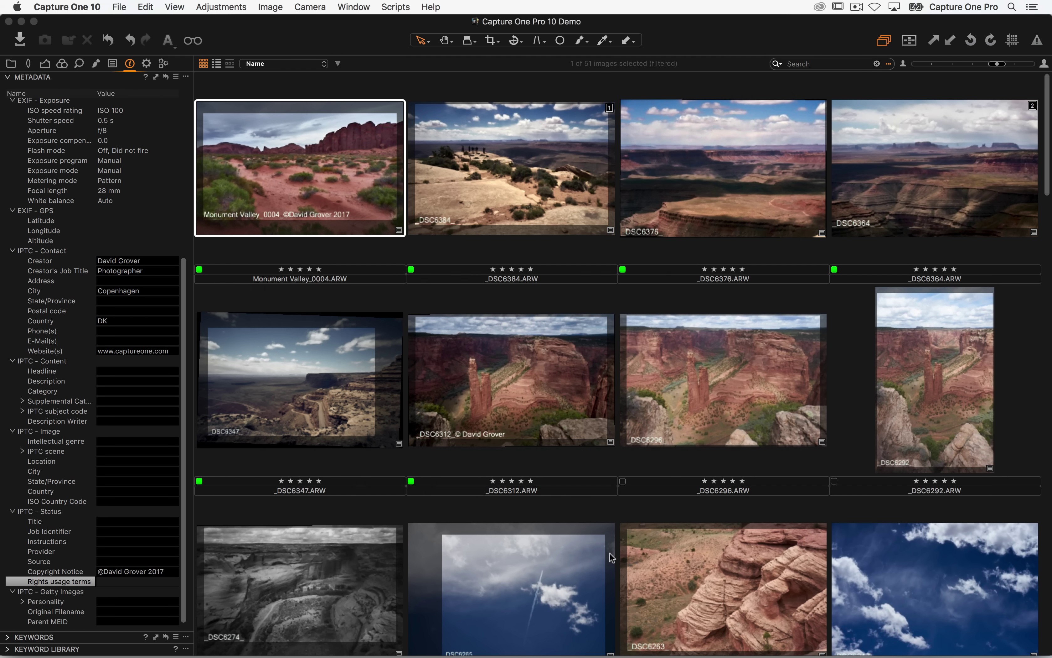
{"action": "type", "text": "David"}
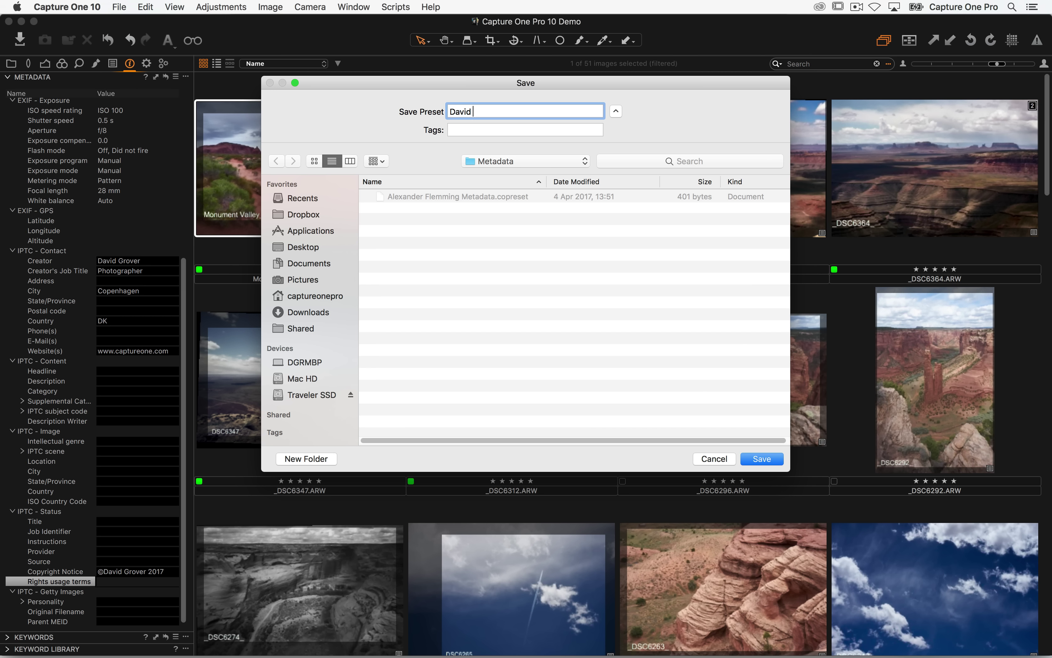
{"action": "type", "text": " Metadata 3017"}
{"action": "left_click", "coordinate": [765, 460]}
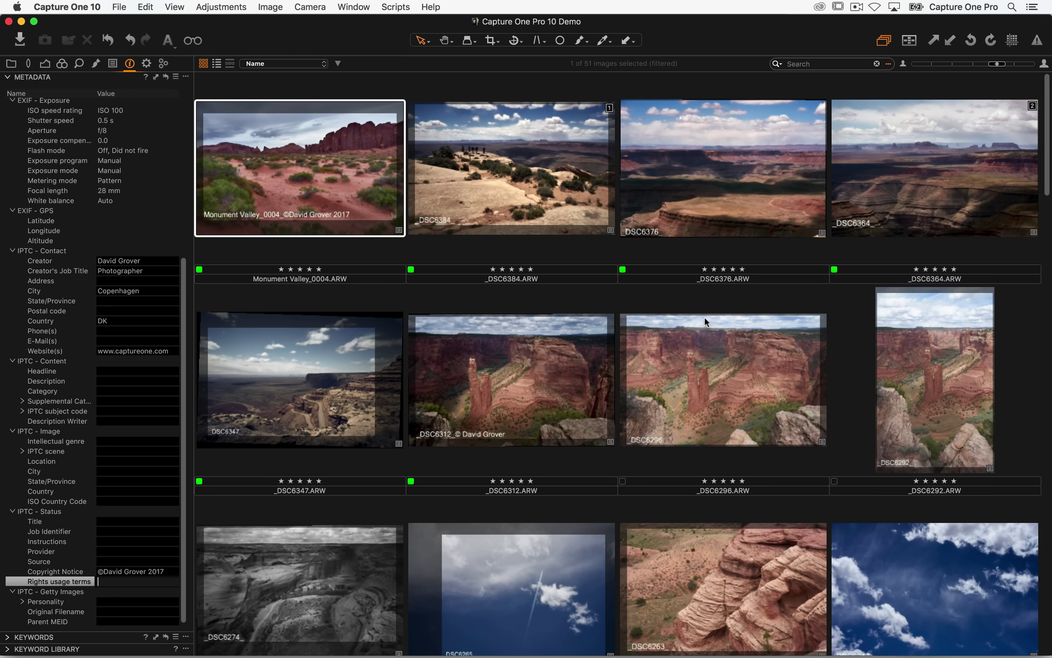
- Apply the saved metadata preset to the first four selected images
{"action": "left_click", "coordinate": [312, 170]}
{"action": "key", "text": "shift+Right"}
{"action": "key", "text": "shift+Right"}
{"action": "key", "text": "shift+Right"}
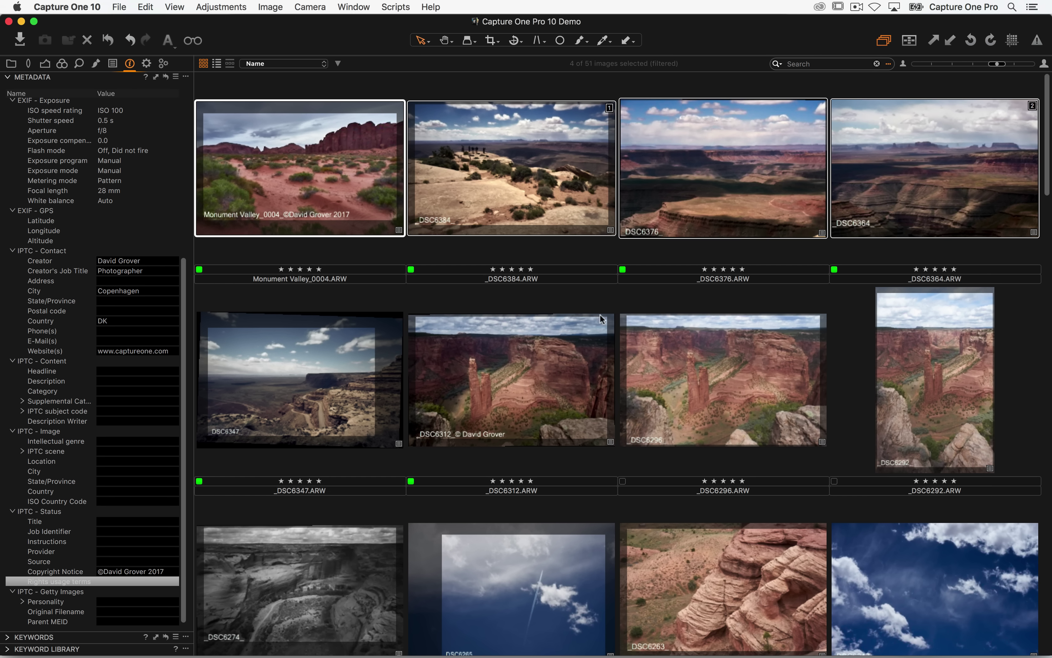
{"action": "left_click", "coordinate": [175, 78]}
{"action": "left_click", "coordinate": [179, 169]}
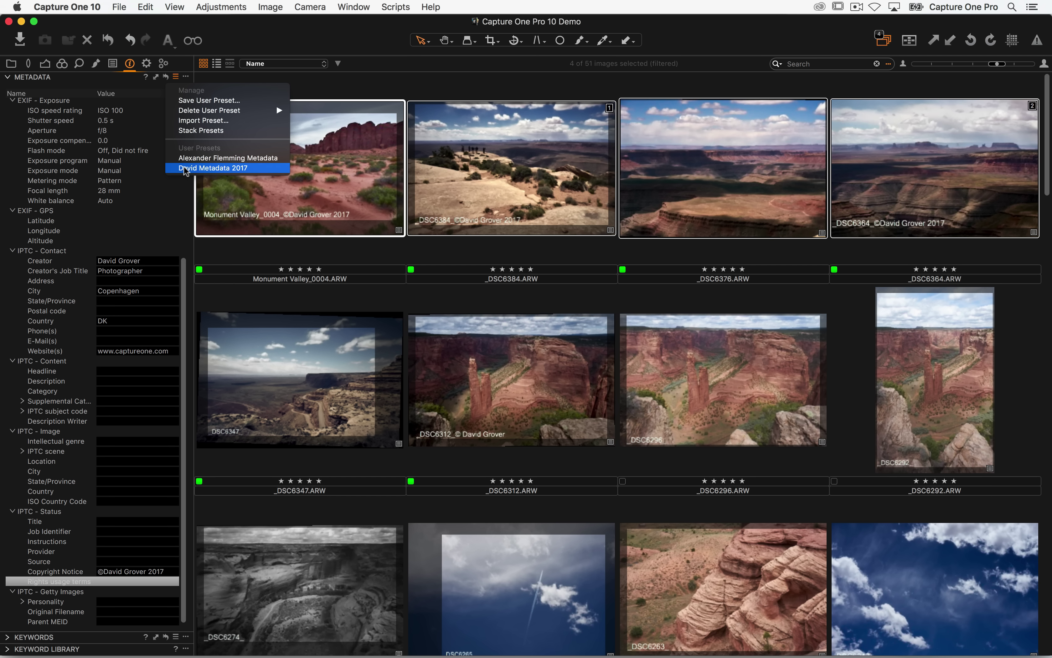
- Check the metadata of _DSC6376, _DSC6364, _DSC6384 and Monument Valley_0004 individually
{"action": "left_click", "coordinate": [364, 89]}
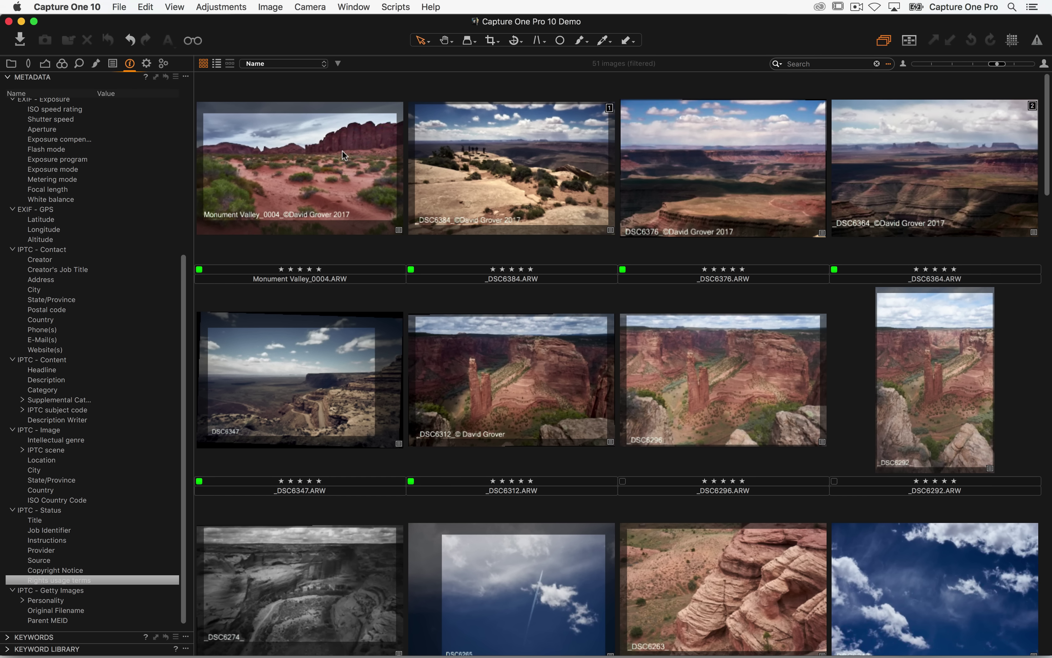
{"action": "left_click", "coordinate": [342, 154]}
{"action": "left_click", "coordinate": [495, 172]}
{"action": "left_click", "coordinate": [672, 172]}
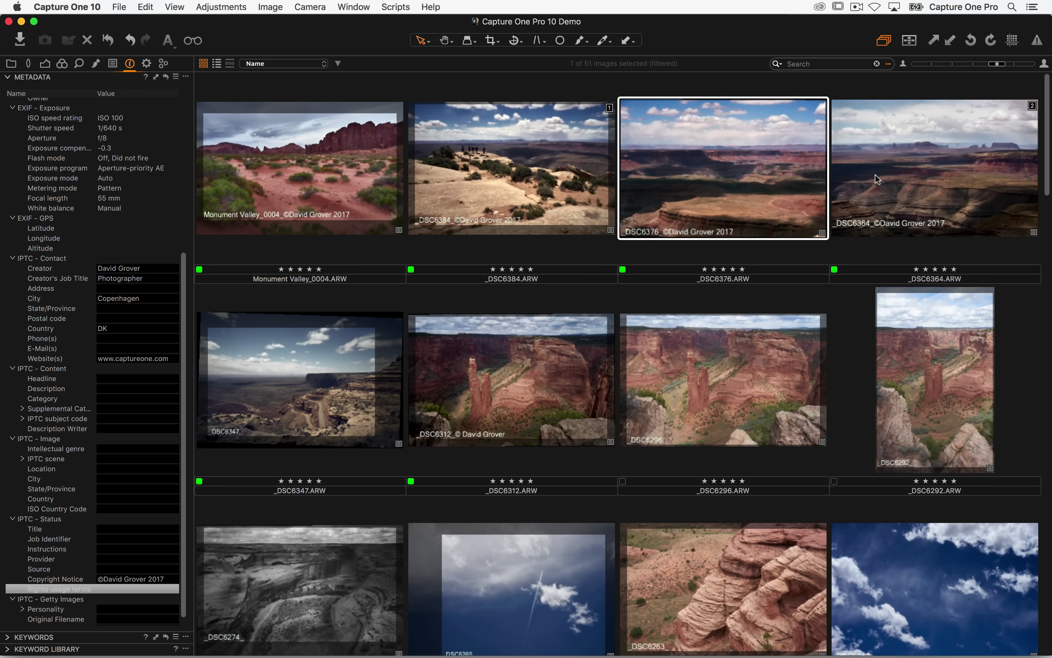
{"action": "left_click", "coordinate": [892, 178]}
{"action": "left_click", "coordinate": [548, 167]}
{"action": "left_click", "coordinate": [349, 162]}
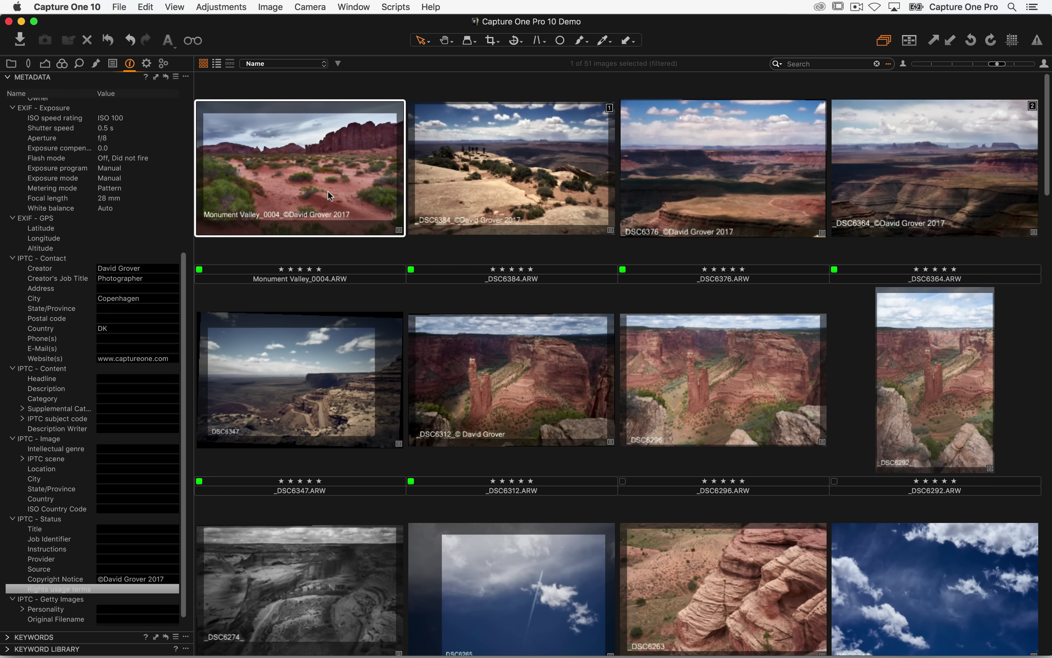
{"action": "key", "text": "super+a"}
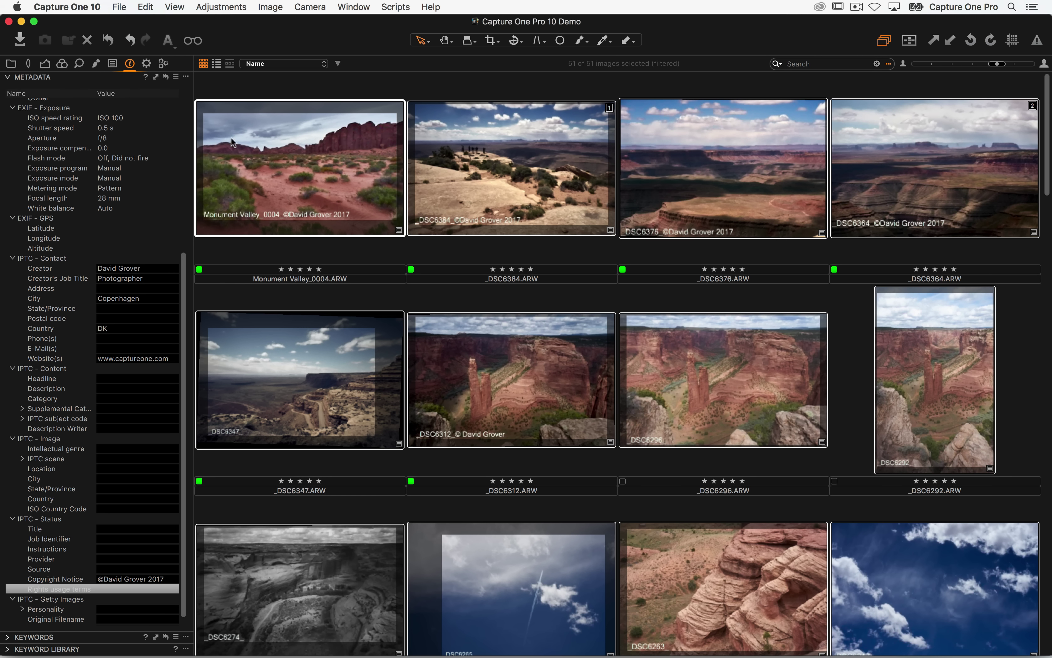
- Apply the saved preset to every image and compare the first images' metadata
{"action": "left_click", "coordinate": [175, 77]}
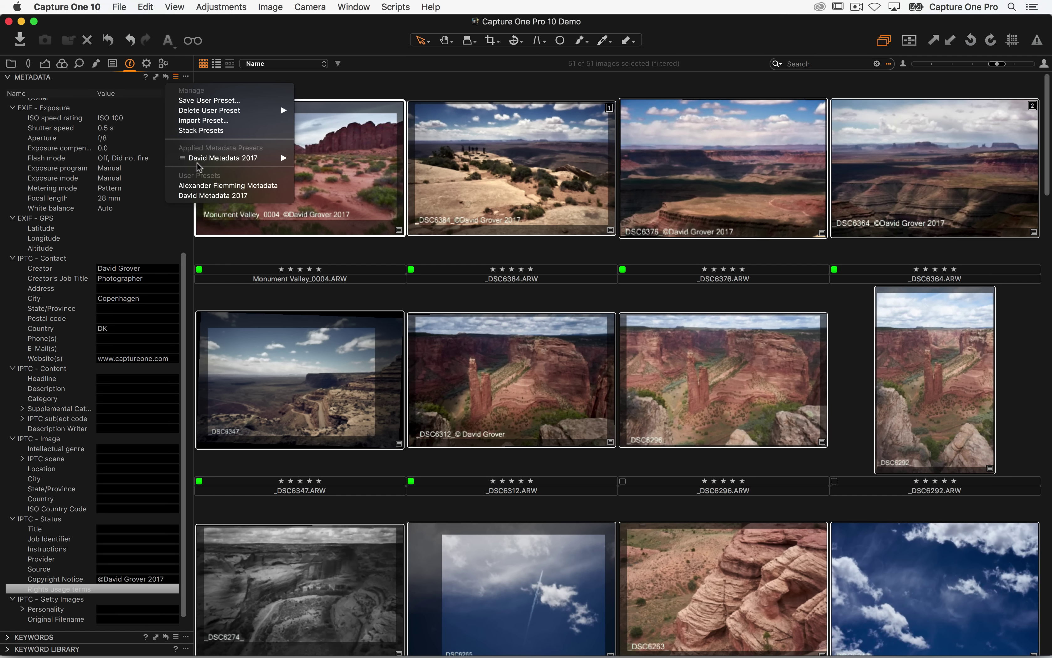
{"action": "left_click", "coordinate": [201, 195]}
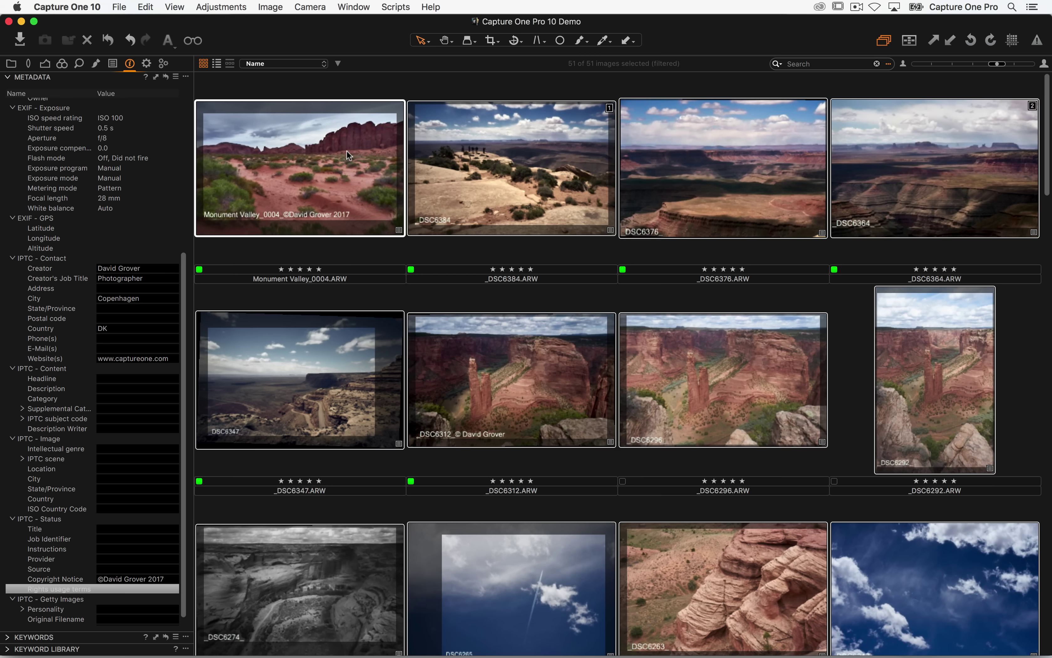
{"action": "left_click", "coordinate": [402, 97]}
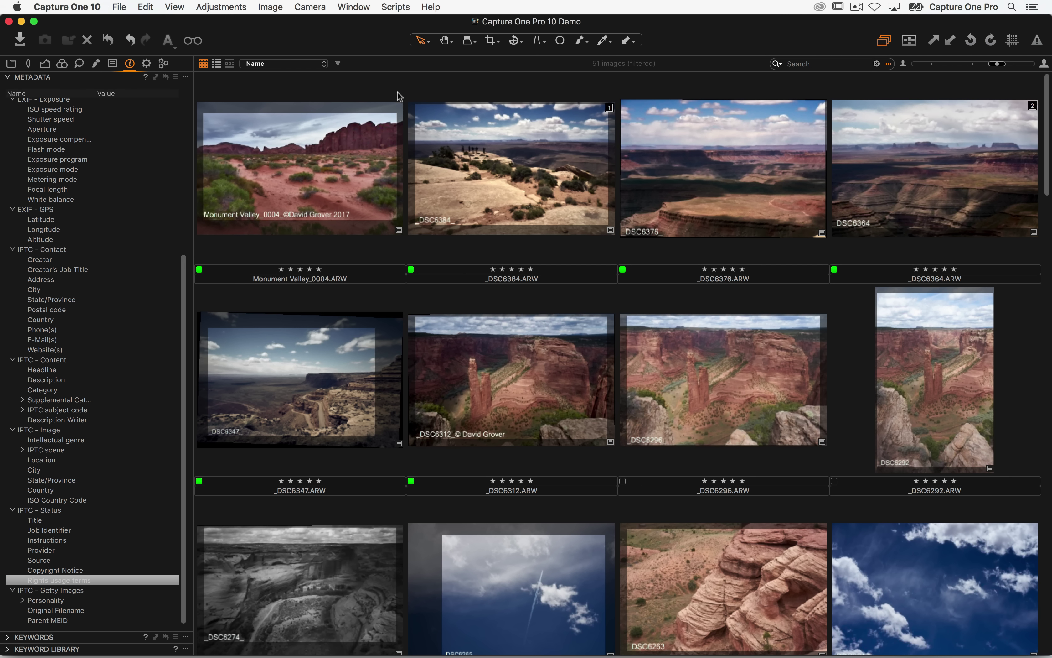
{"action": "left_click", "coordinate": [337, 166]}
{"action": "left_click", "coordinate": [450, 187]}
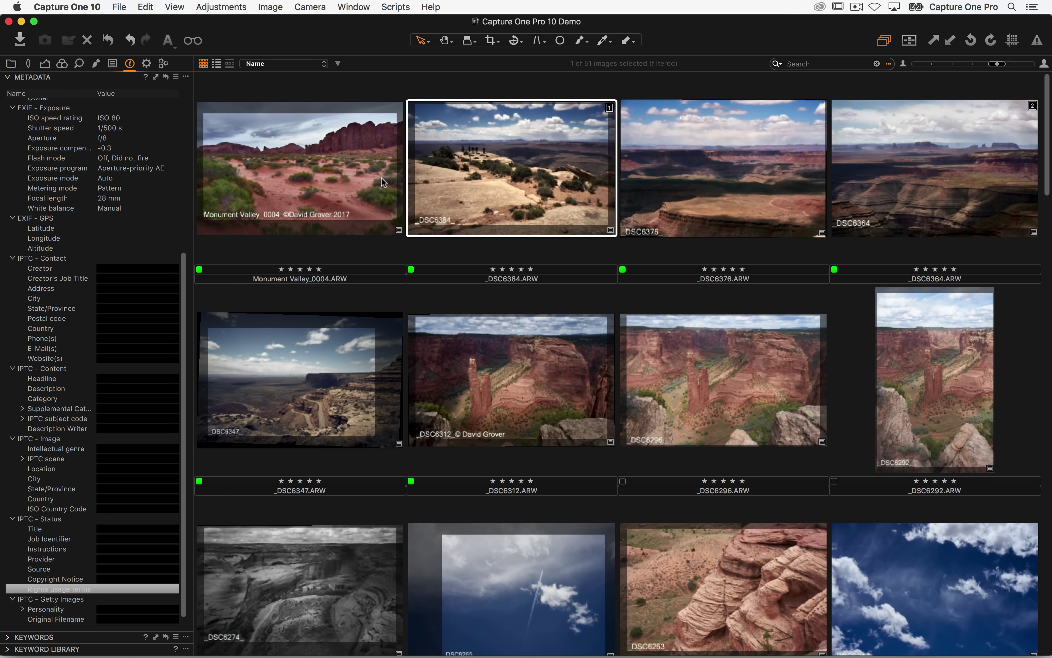
{"action": "left_click", "coordinate": [339, 178]}
{"action": "left_click", "coordinate": [472, 191]}
{"action": "left_click", "coordinate": [355, 190]}
- Reapply the 2017 preset to all 51 images, then select Monument Valley_0004
{"action": "key", "text": "super+a"}
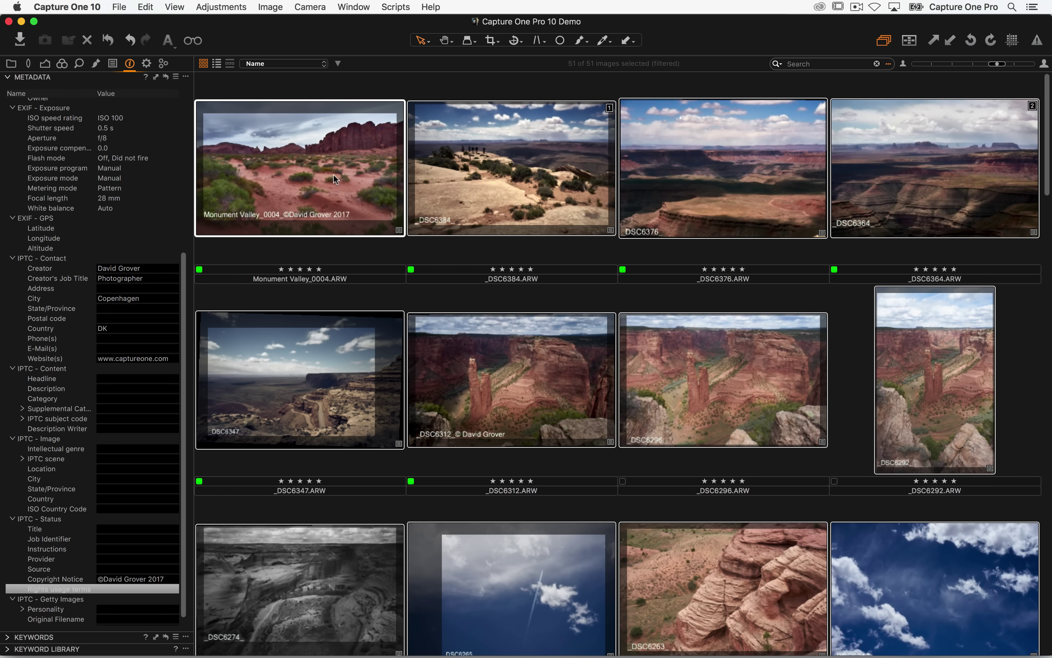
{"action": "left_click", "coordinate": [176, 78]}
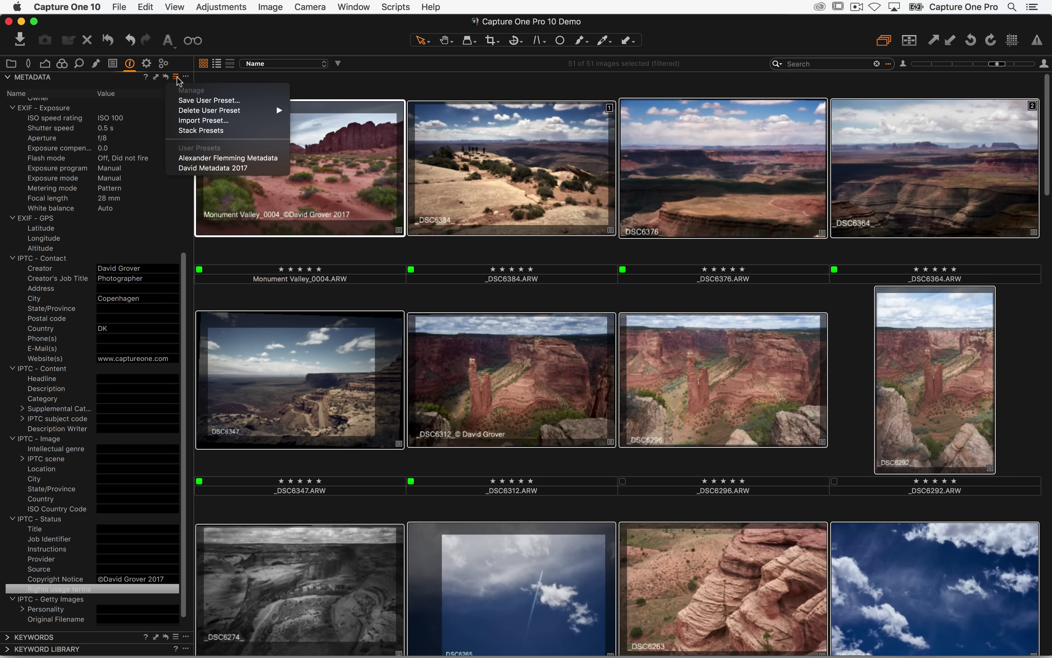
{"action": "left_click", "coordinate": [178, 169]}
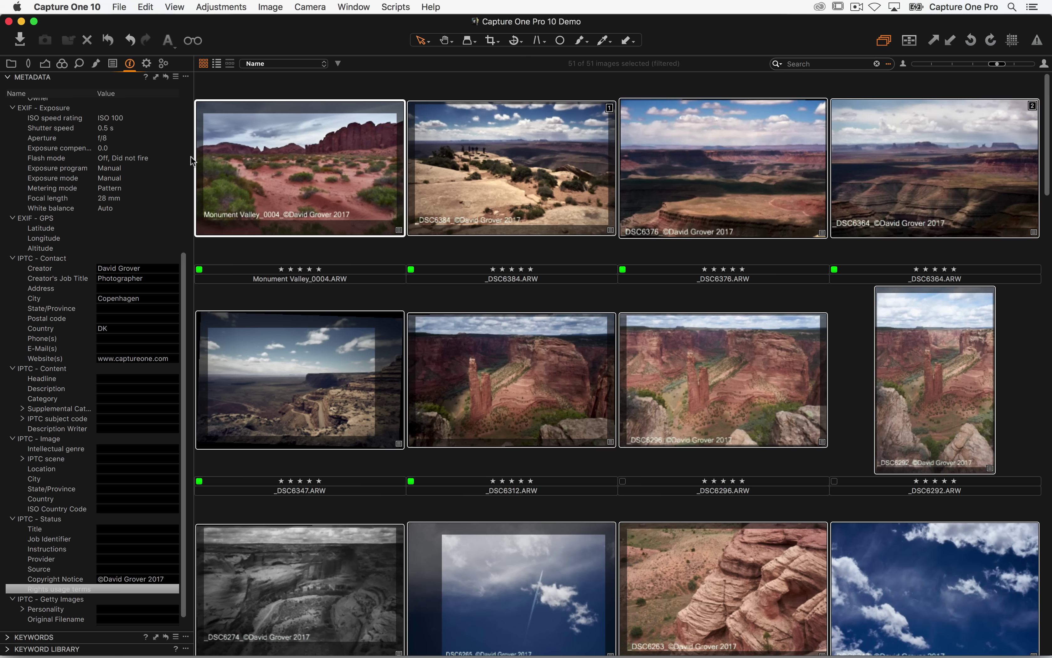
{"action": "left_click", "coordinate": [324, 84]}
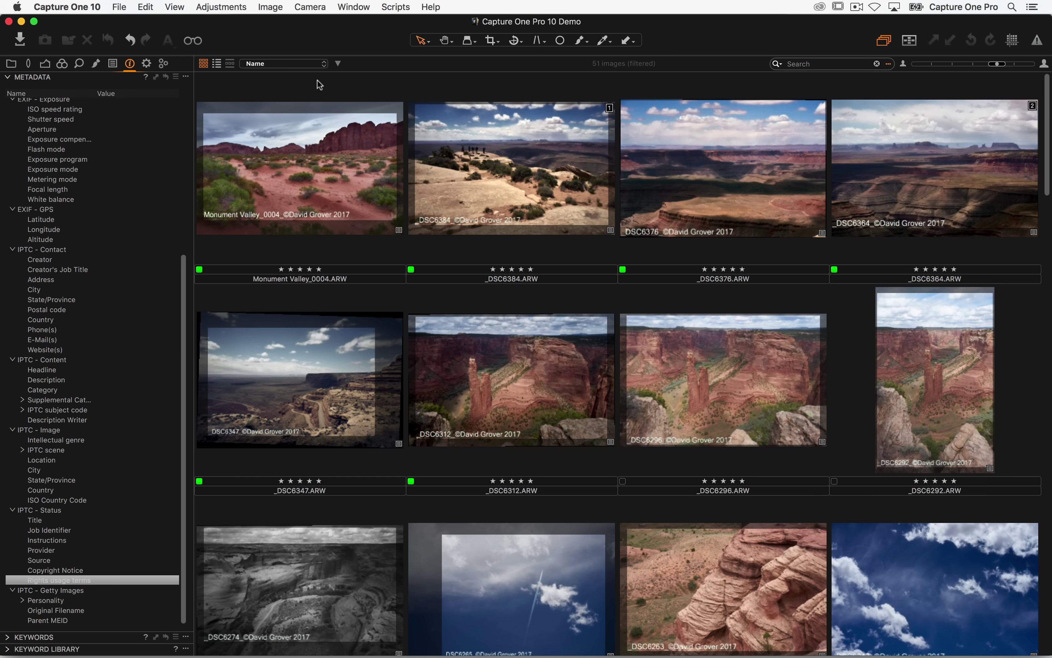
{"action": "left_click", "coordinate": [287, 172]}
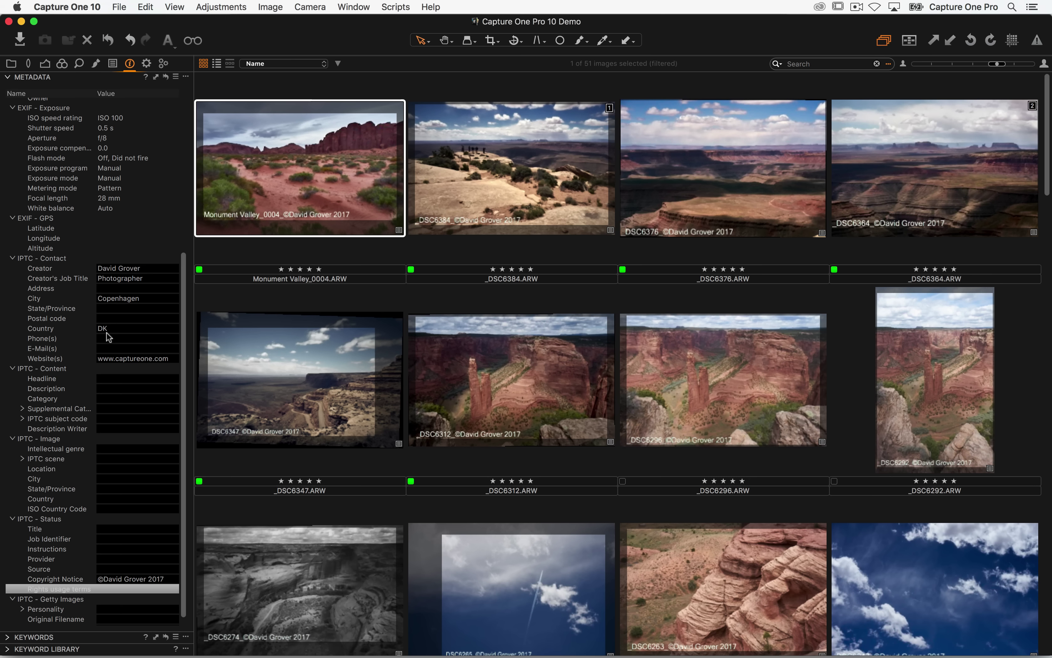
- Enter a contact e-mail for Monument Valley_0004 and copy only the E-mail field to three more images
{"action": "left_click", "coordinate": [109, 349]}
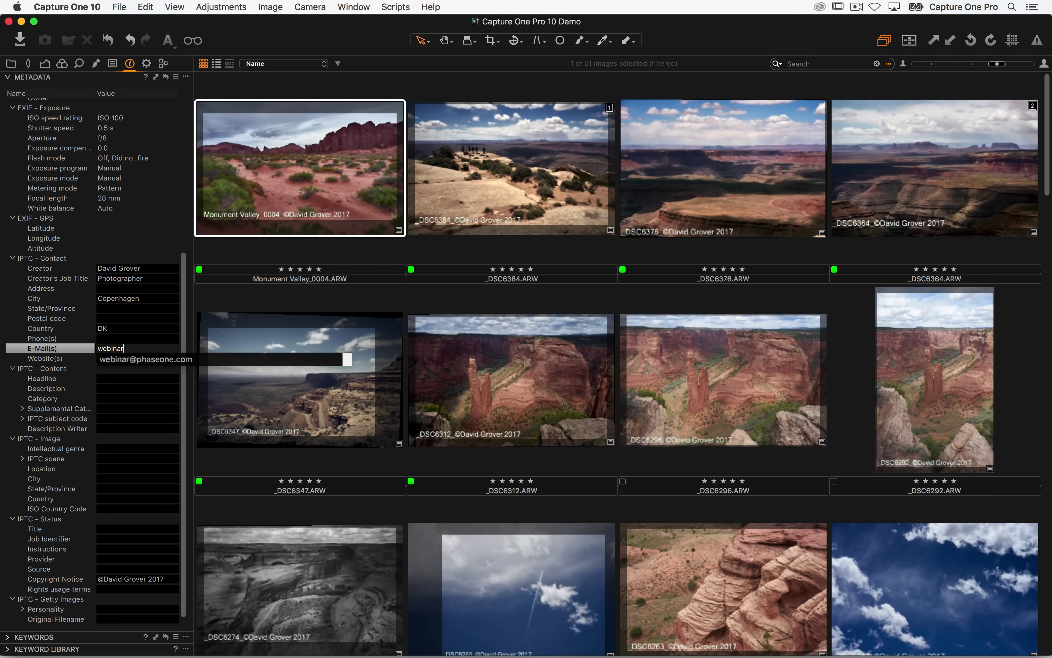
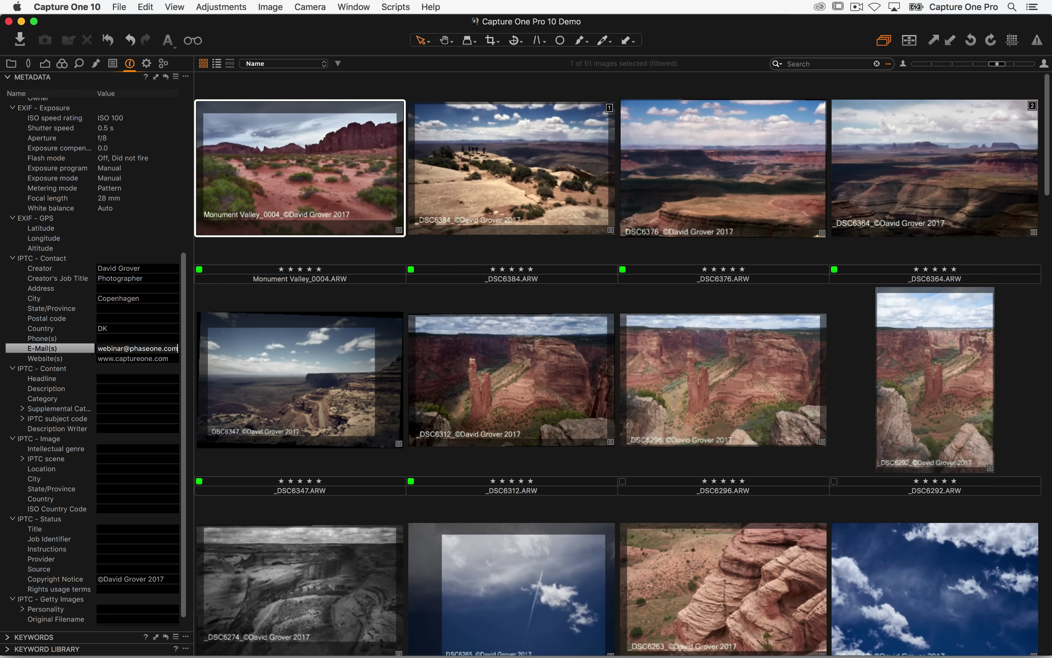
{"action": "left_click", "coordinate": [958, 126], "text": "shift"}
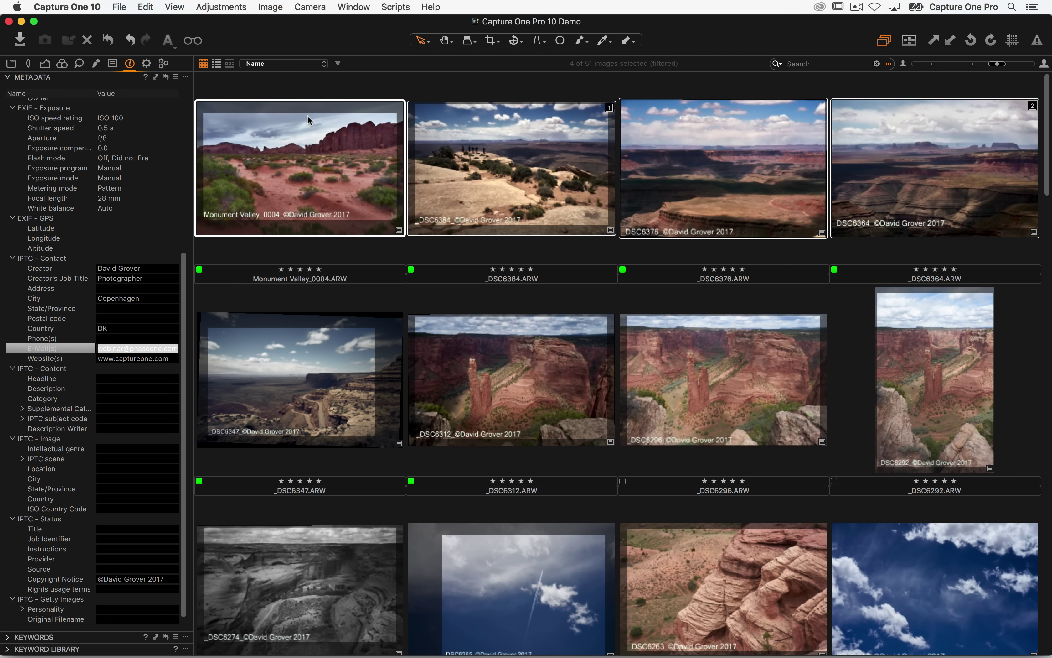
{"action": "left_click", "coordinate": [156, 78]}
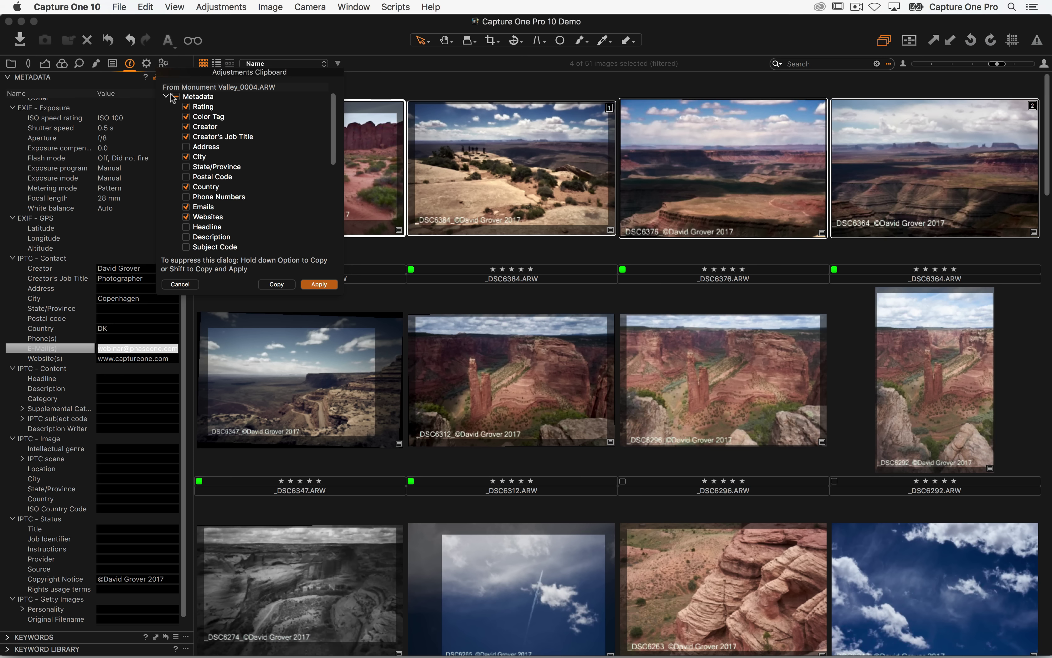
{"action": "left_click", "coordinate": [176, 97]}
{"action": "scroll", "coordinate": [208, 127], "scroll_direction": "down", "scroll_amount": 3}
{"action": "scroll", "coordinate": [210, 133], "scroll_direction": "down", "scroll_amount": 10}
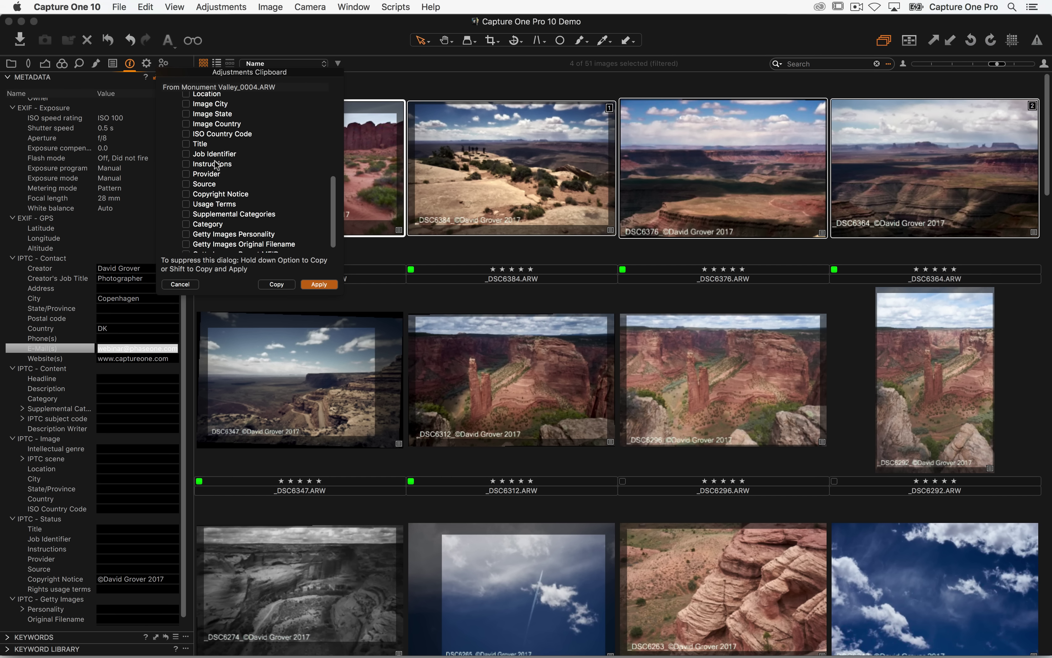
{"action": "scroll", "coordinate": [213, 157], "scroll_direction": "up", "scroll_amount": 12}
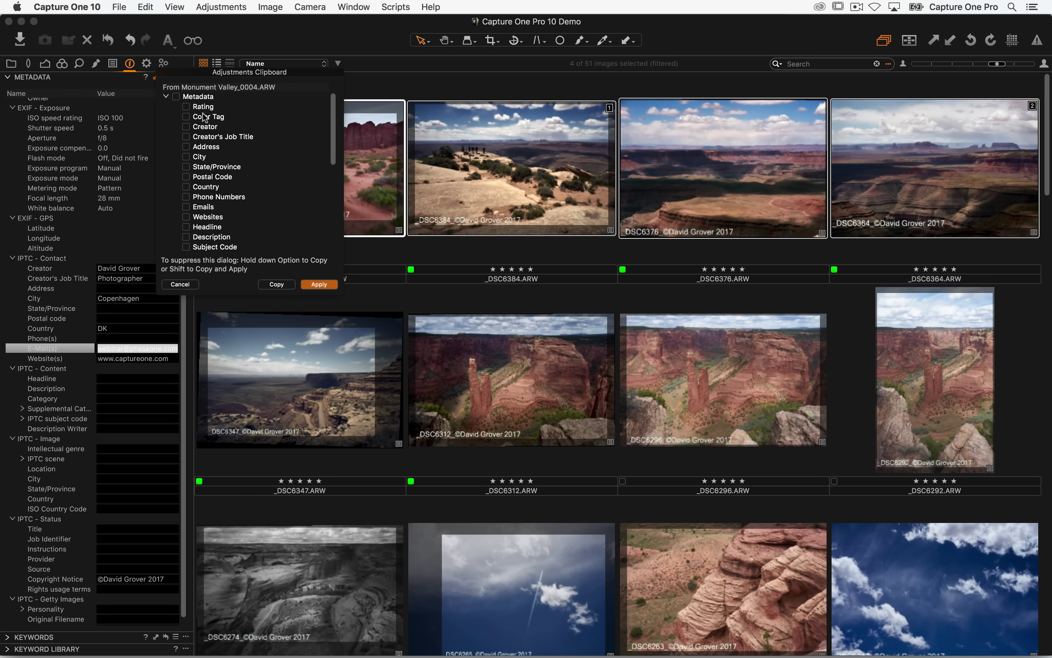
{"action": "scroll", "coordinate": [204, 152], "scroll_direction": "down", "scroll_amount": 2}
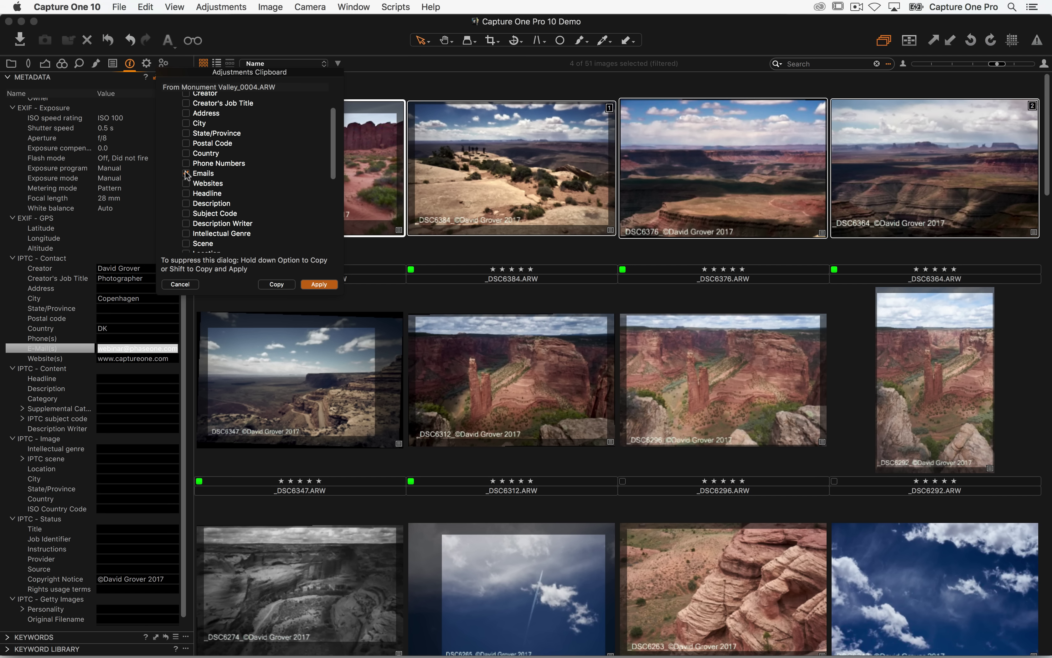
{"action": "left_click", "coordinate": [319, 284]}
{"action": "left_click", "coordinate": [464, 84]}
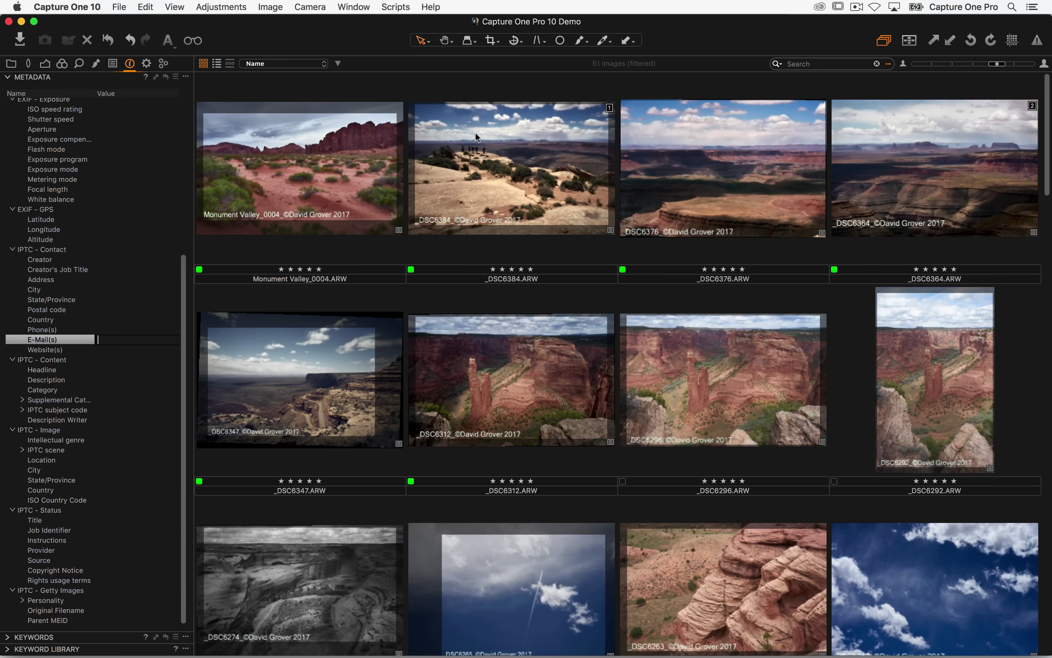
- Step through _DSC6384, _DSC6364 and the others to verify the copied e-mail
{"action": "left_click", "coordinate": [483, 156]}
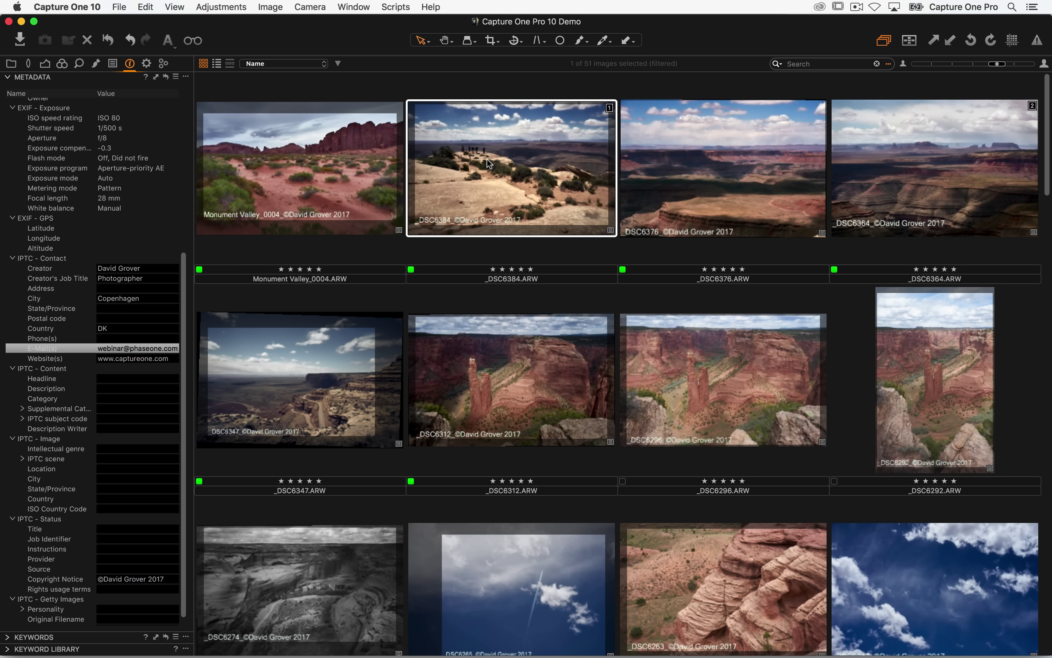
{"action": "left_click", "coordinate": [371, 187]}
{"action": "left_click", "coordinate": [529, 186]}
{"action": "left_click", "coordinate": [687, 190]}
{"action": "left_click", "coordinate": [891, 180]}
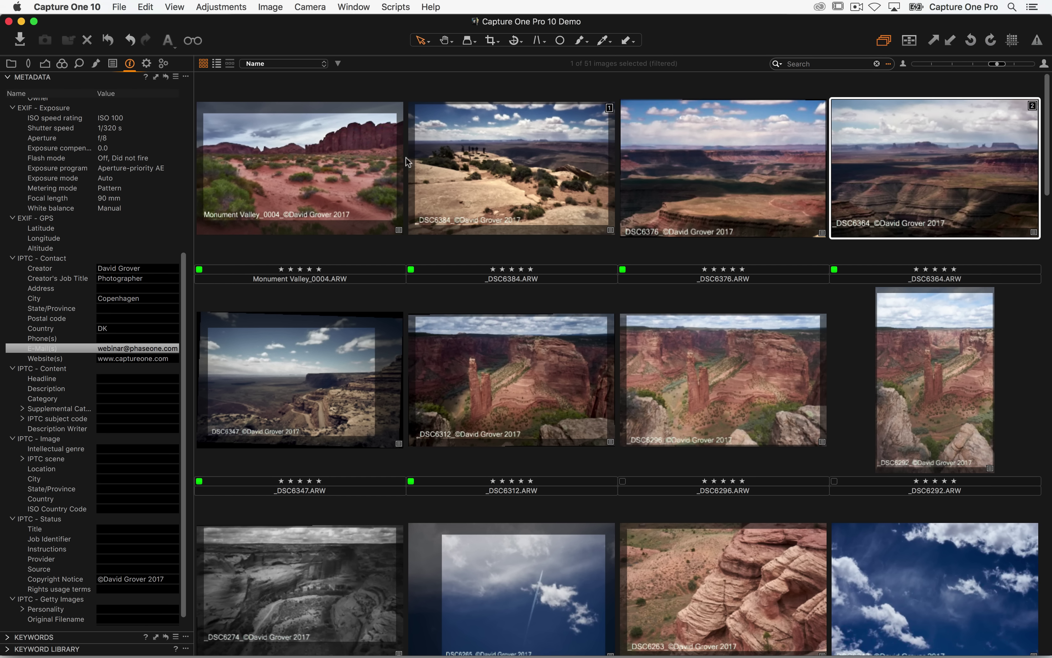
{"action": "left_click", "coordinate": [330, 186]}
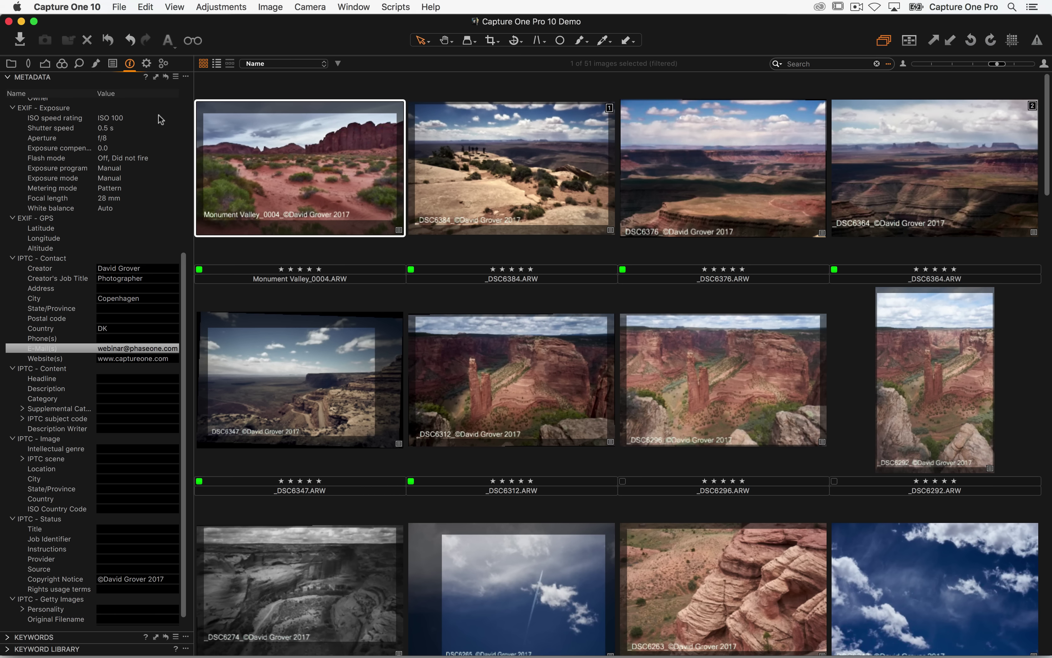
{"action": "left_click", "coordinate": [176, 77]}
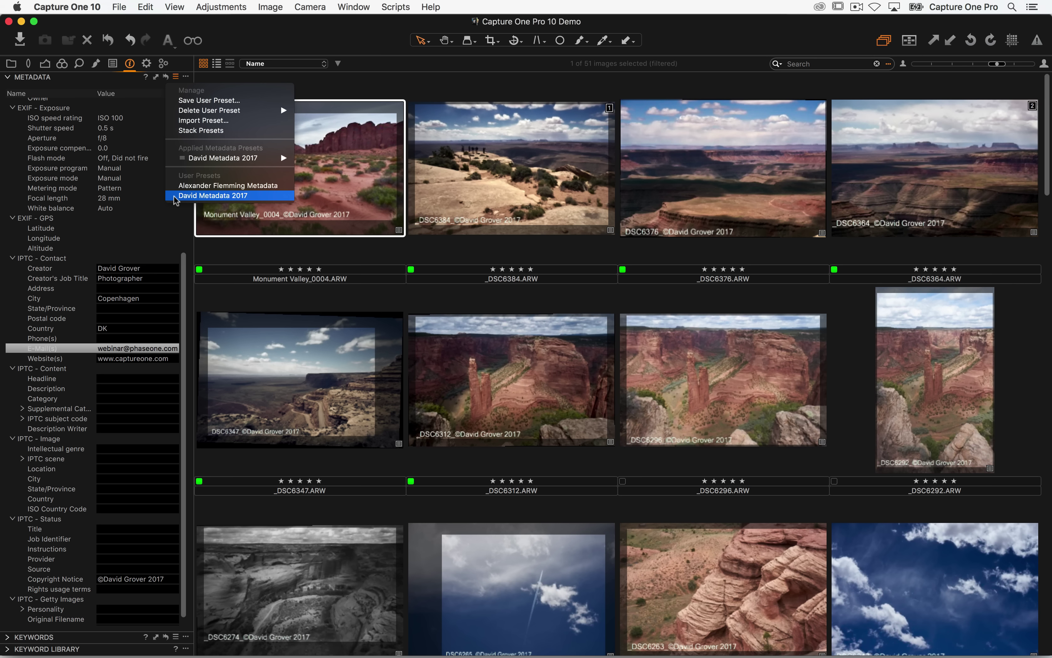
{"action": "left_click", "coordinate": [156, 204]}
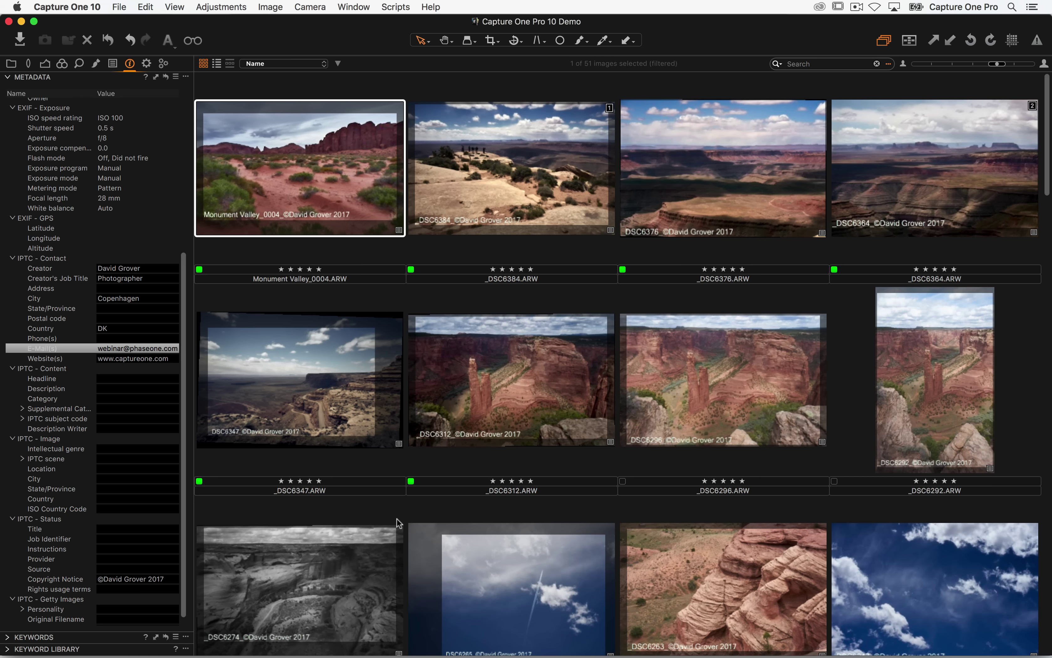
- Add the suggested contact e-mail address to the E-Mail(s) field of _DSC6198
{"action": "scroll", "coordinate": [526, 242], "scroll_direction": "down", "scroll_amount": 10}
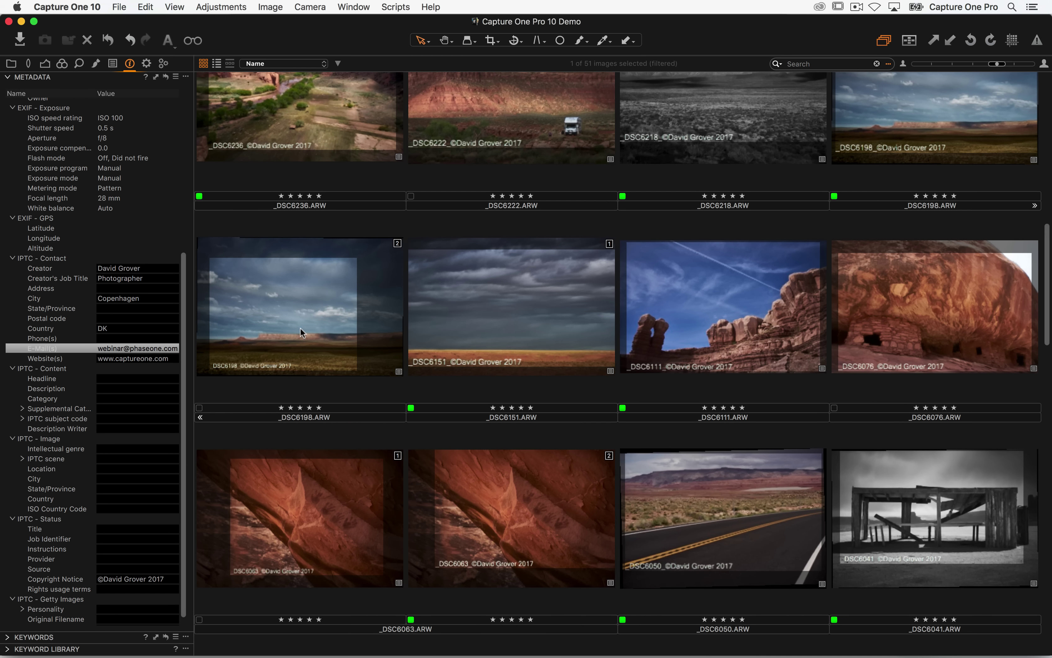
{"action": "left_click", "coordinate": [303, 331]}
{"action": "left_click", "coordinate": [123, 346]}
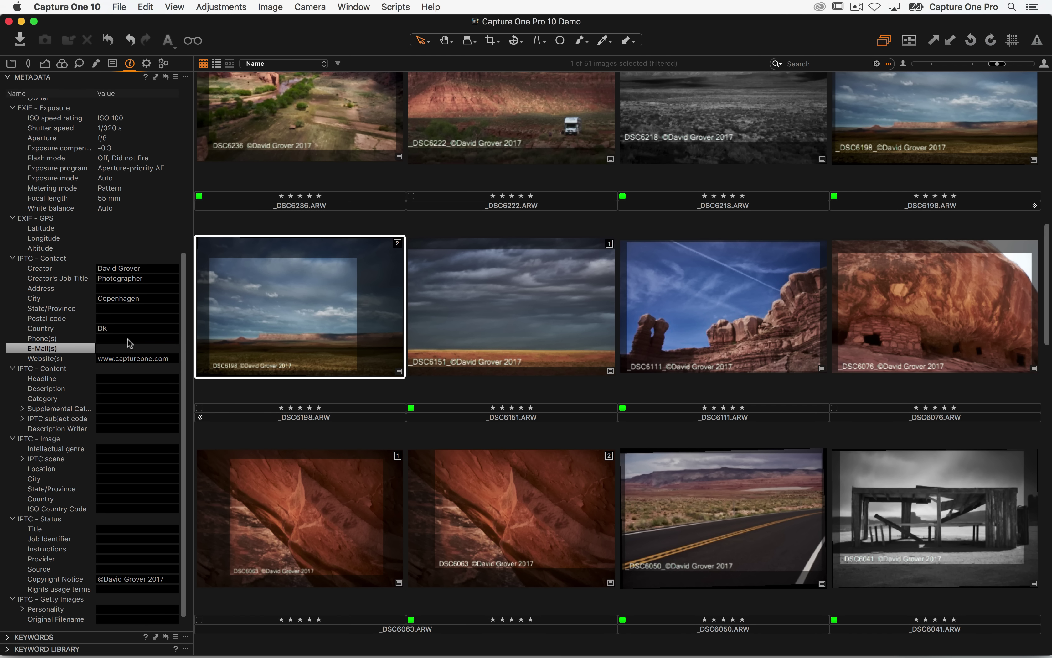
{"action": "type", "text": "webi"}
{"action": "key", "text": "Down"}
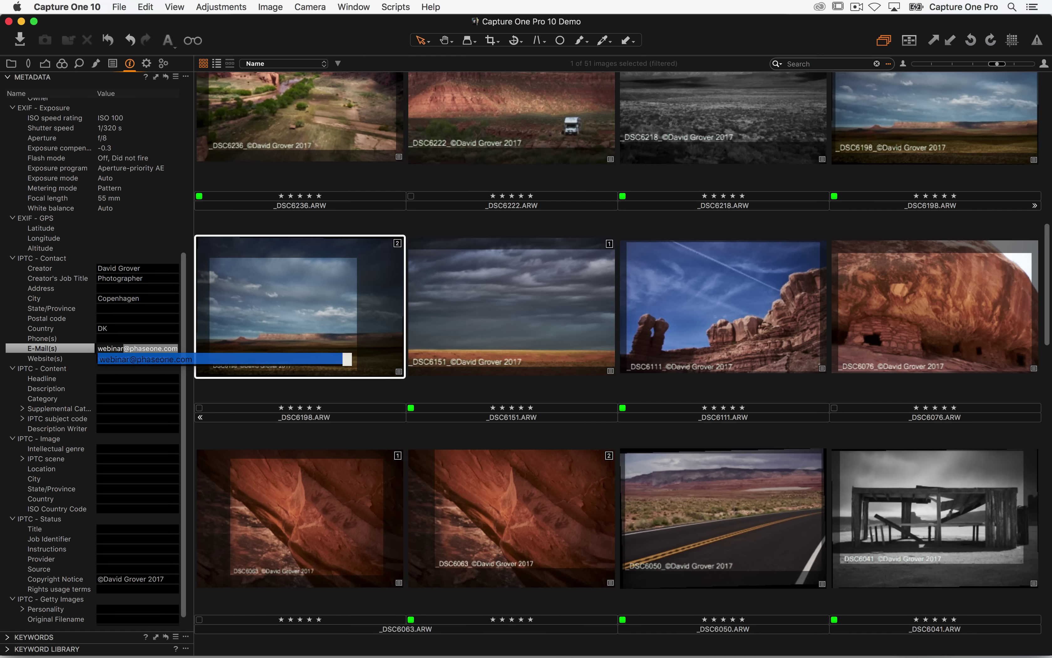
{"action": "key", "text": "Return"}
- Copy only the e-mail to _DSC6151, _DSC6111 and _DSC6076, then check it on _DSC6151
{"action": "left_click", "coordinate": [898, 297], "text": "shift"}
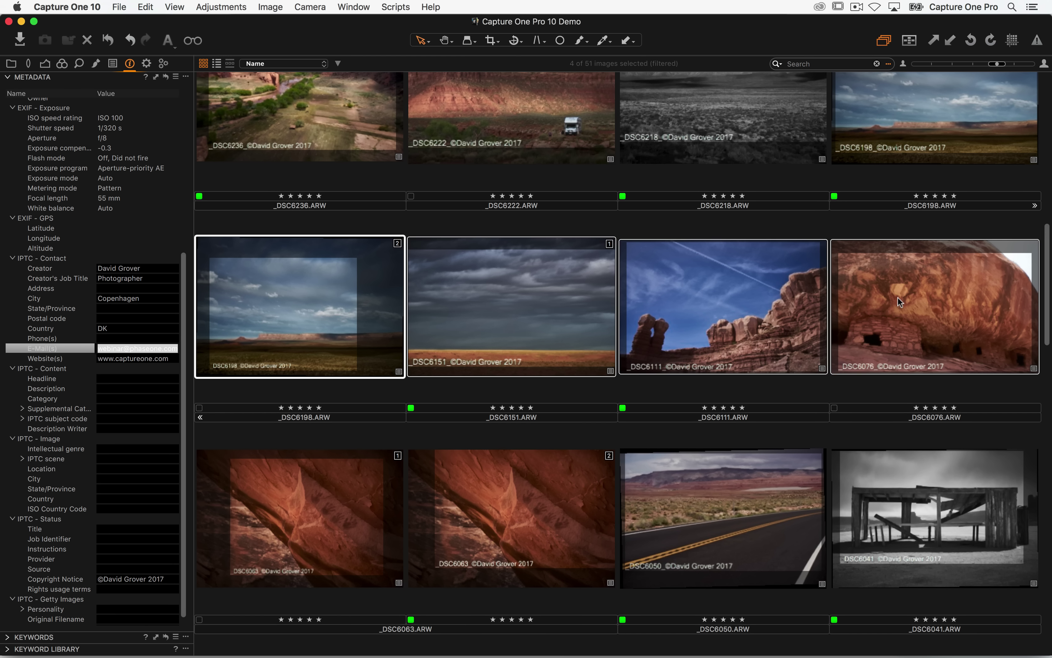
{"action": "left_click", "coordinate": [154, 78]}
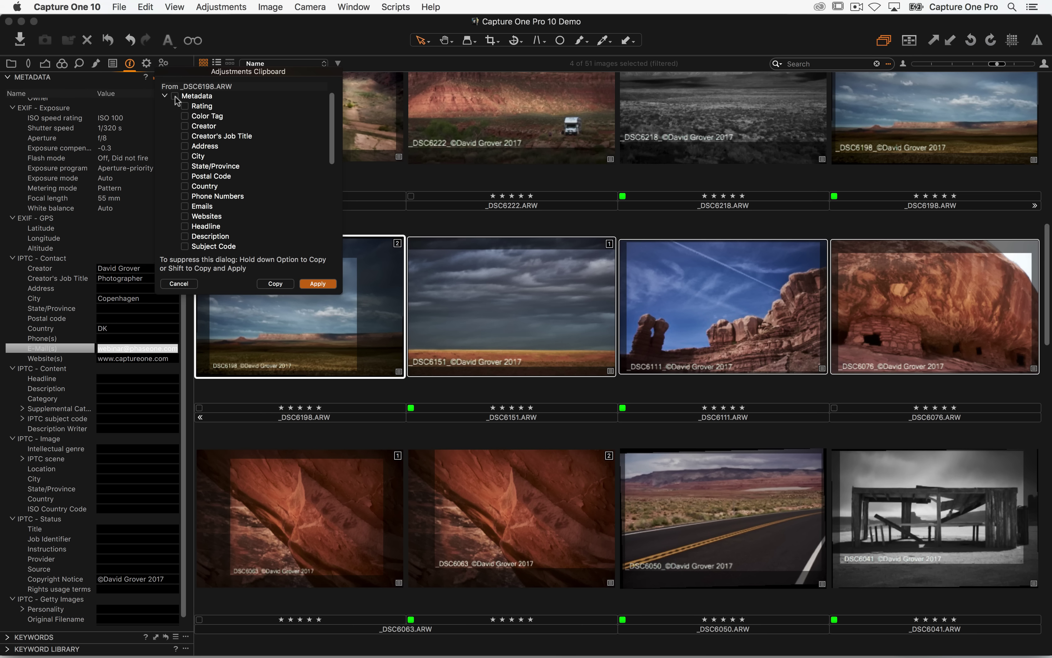
{"action": "left_click", "coordinate": [186, 206]}
{"action": "left_click", "coordinate": [318, 283]}
{"action": "left_click", "coordinate": [472, 291]}
{"action": "left_click", "coordinate": [147, 355]}
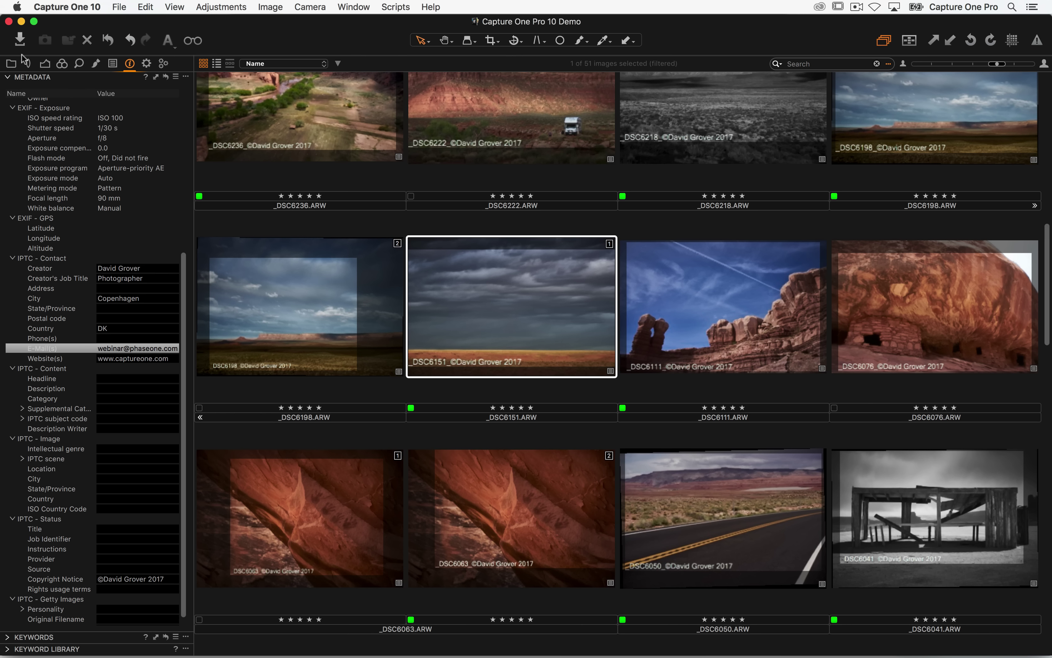
- In an enlarged Import Images window, set the Adjustments style to the 2017 metadata user preset
{"action": "left_click", "coordinate": [20, 40]}
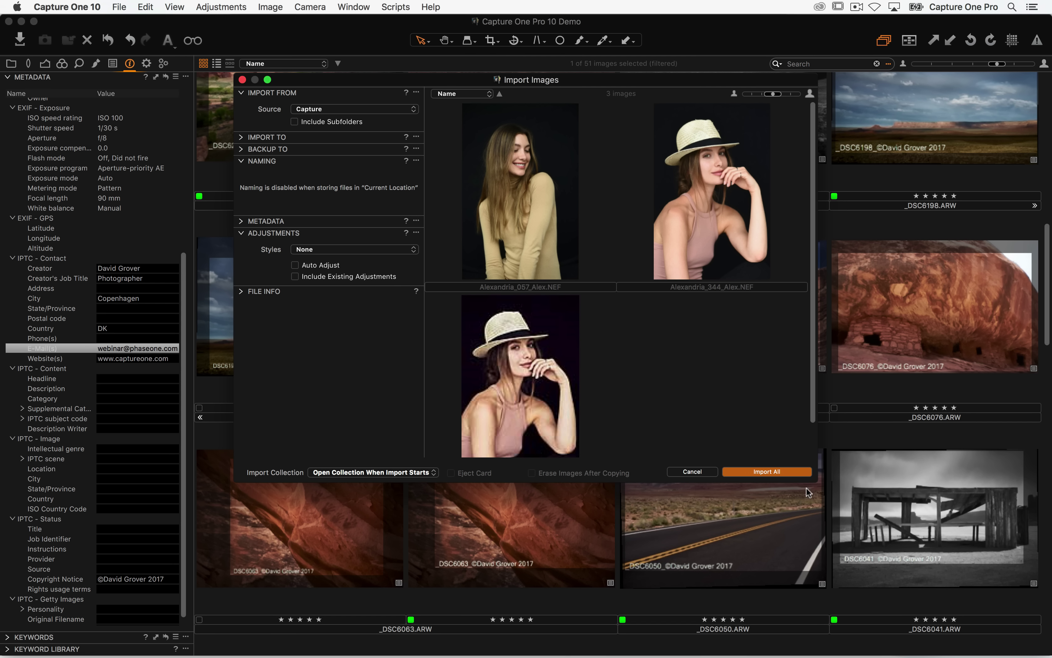
{"action": "left_click_drag", "start_coordinate": [814, 480], "coordinate": [965, 606]}
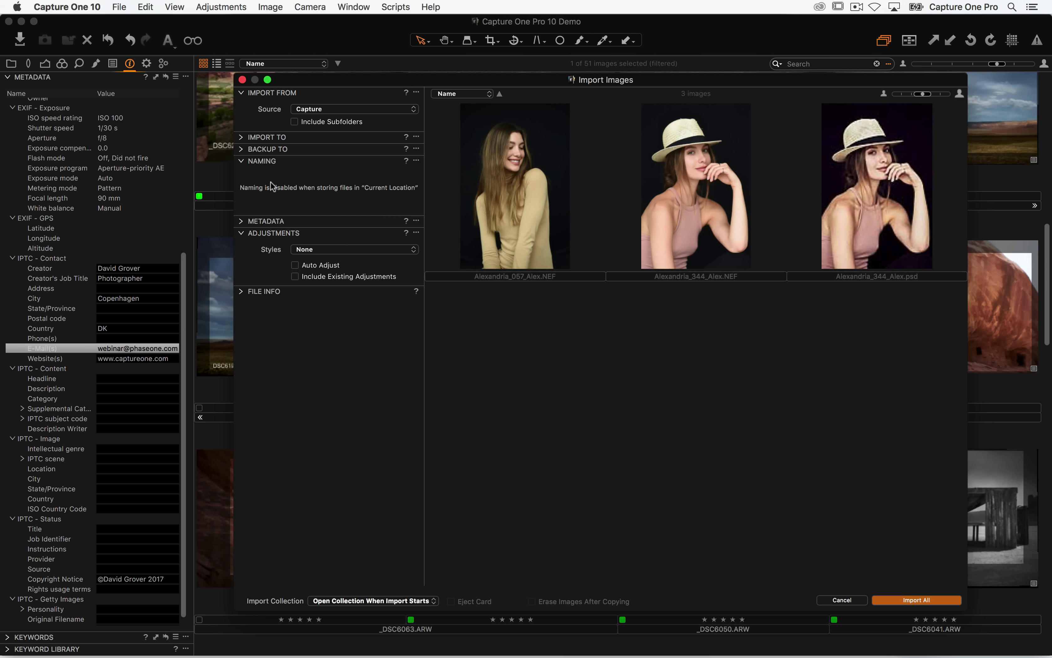
{"action": "left_click", "coordinate": [263, 244]}
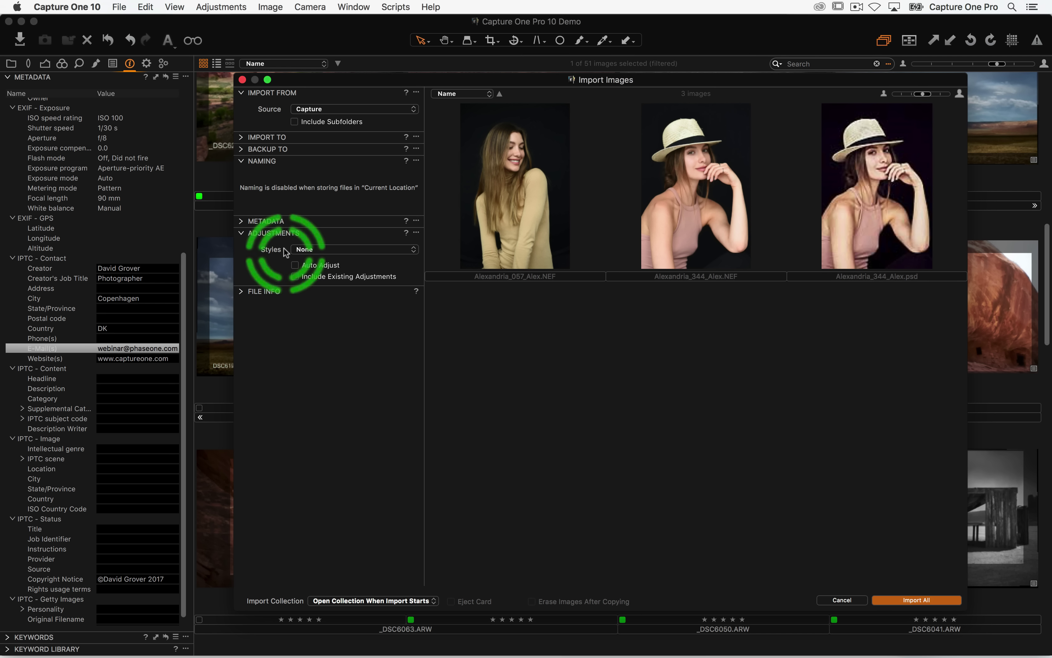
{"action": "left_click", "coordinate": [308, 246]}
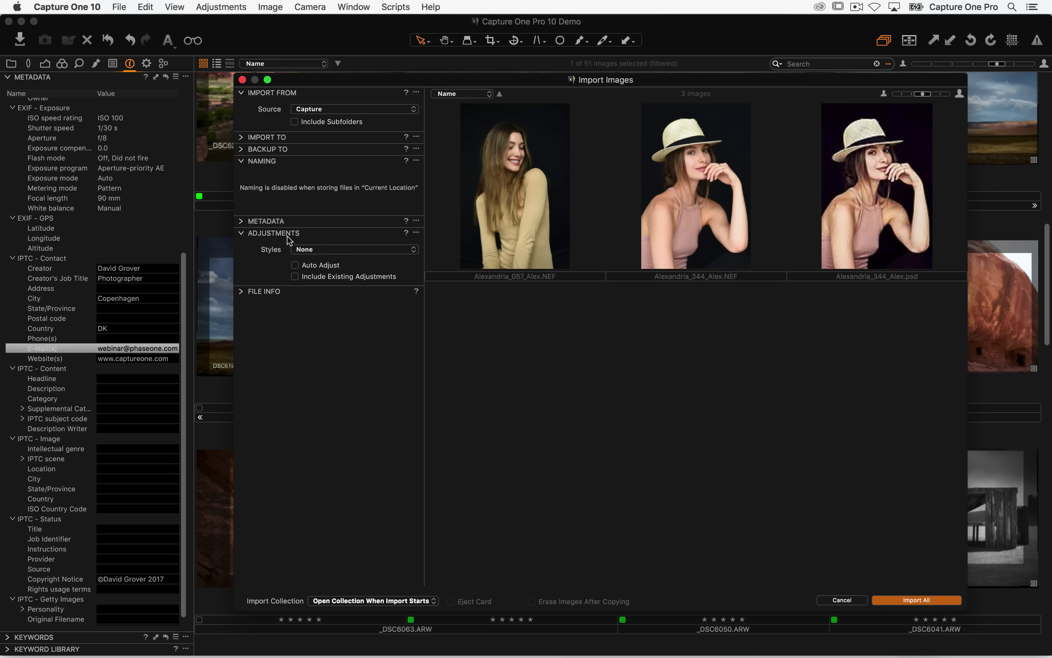
{"action": "left_click", "coordinate": [310, 251]}
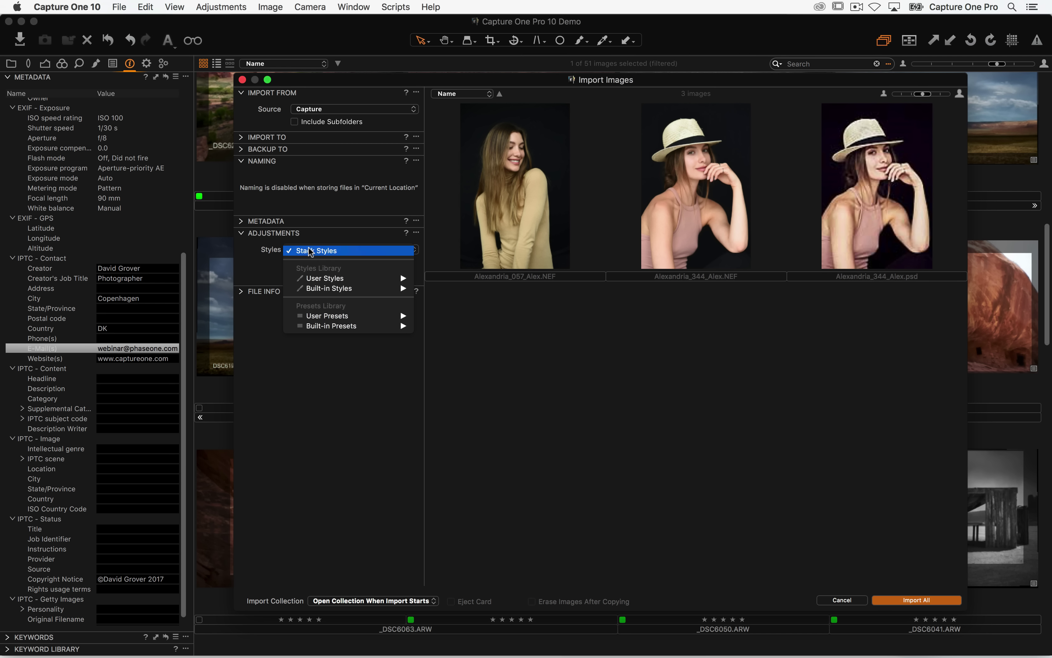
{"action": "mouse_move", "coordinate": [351, 319]}
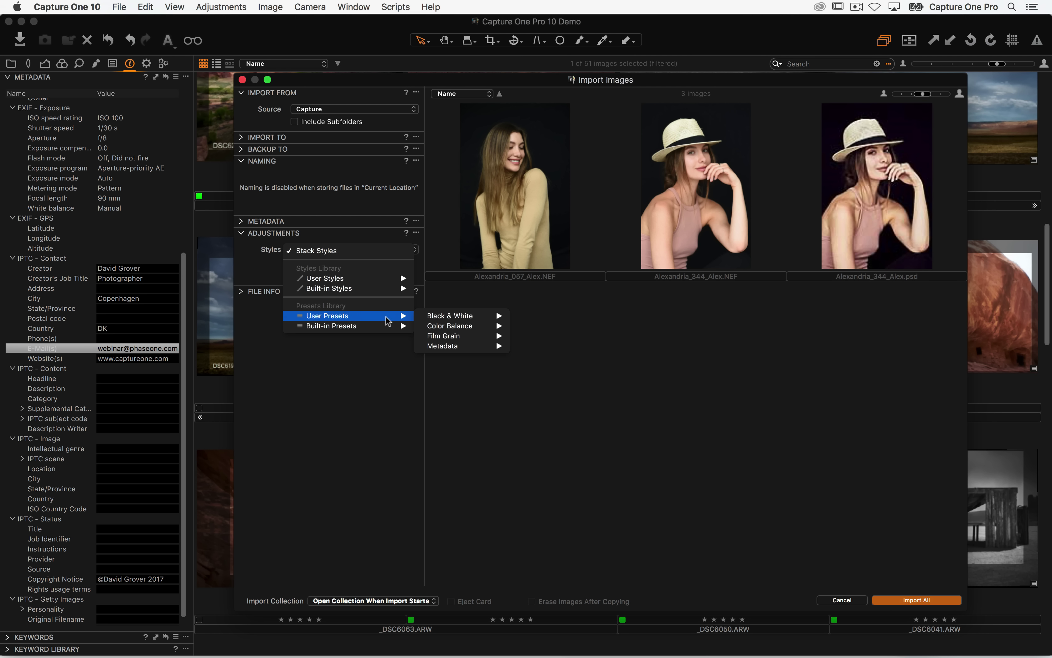
{"action": "mouse_move", "coordinate": [468, 347]}
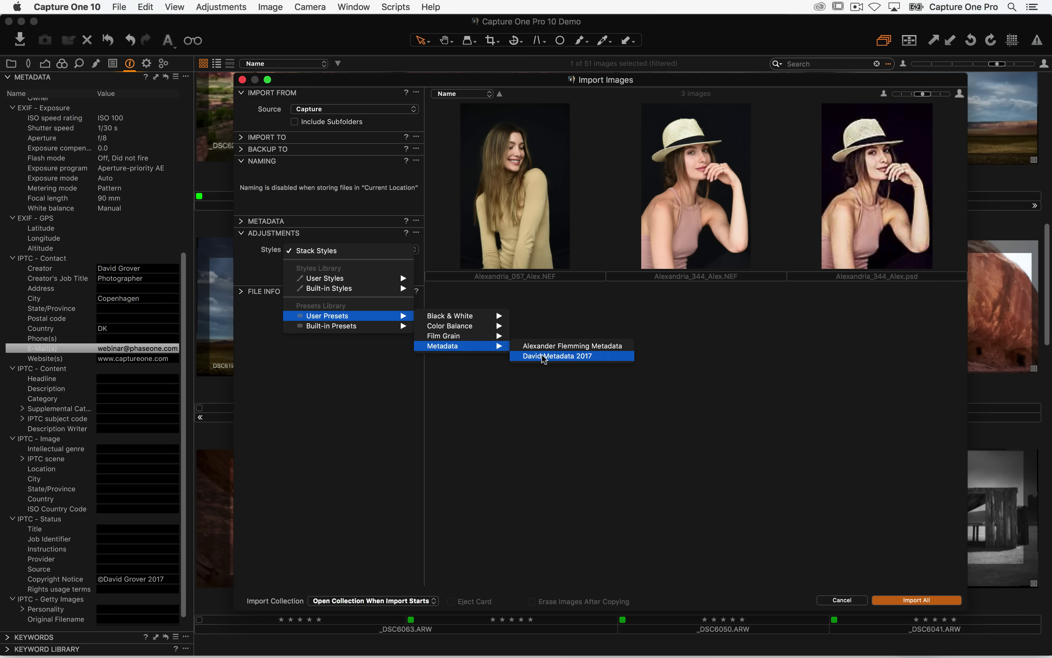
{"action": "left_click", "coordinate": [593, 357]}
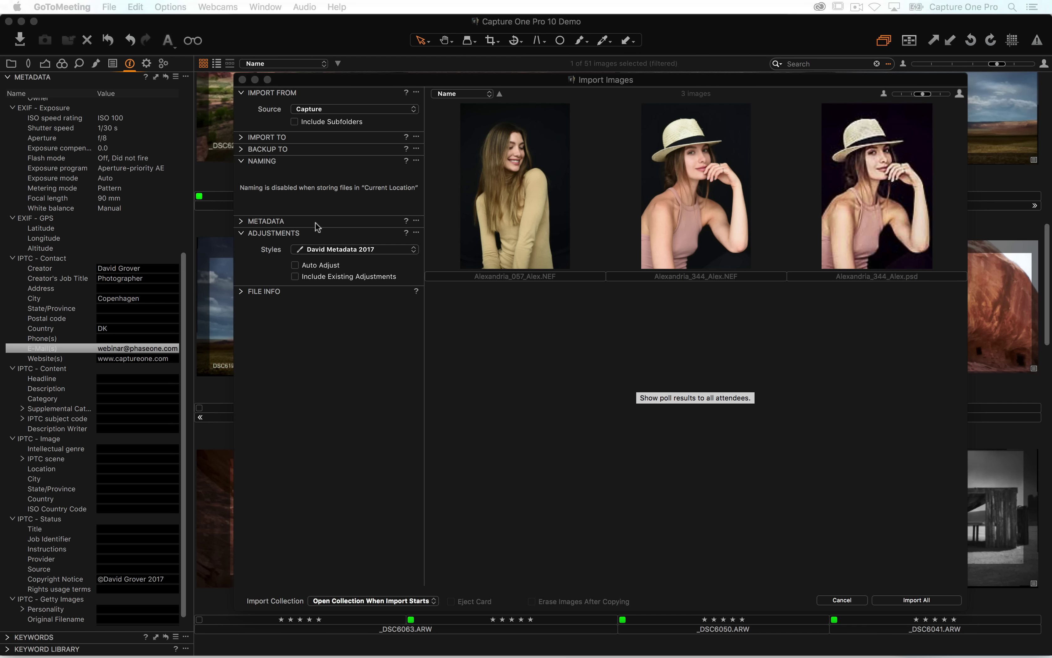
- Close the import window, expand the Keywords tool for _DSC6151 and ready the Enter Keywords field
{"action": "left_click", "coordinate": [242, 80]}
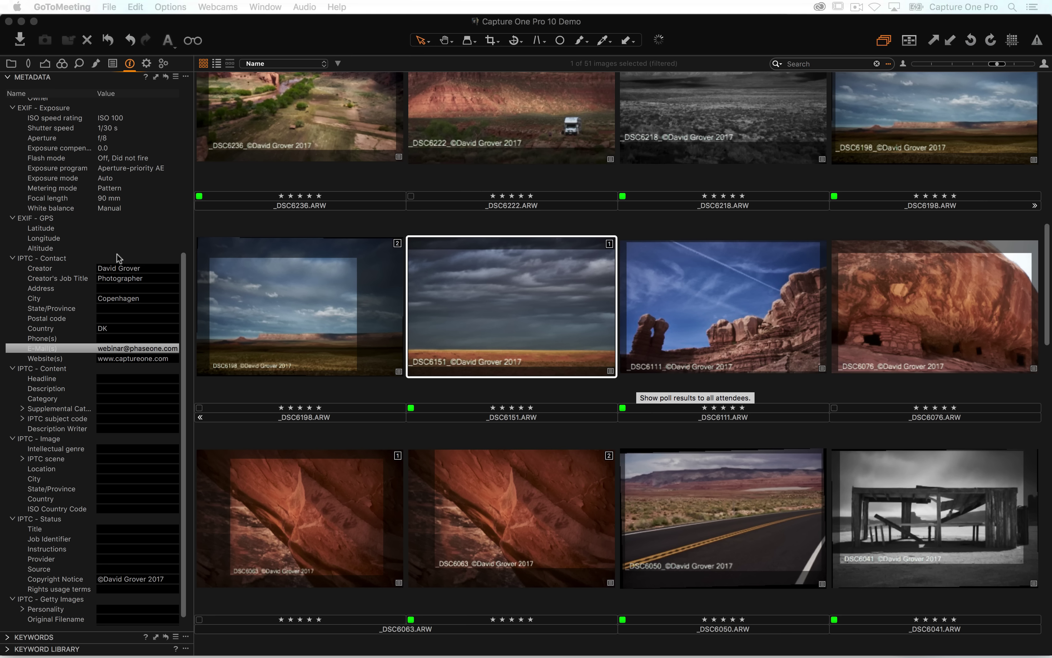
{"action": "left_click", "coordinate": [11, 635]}
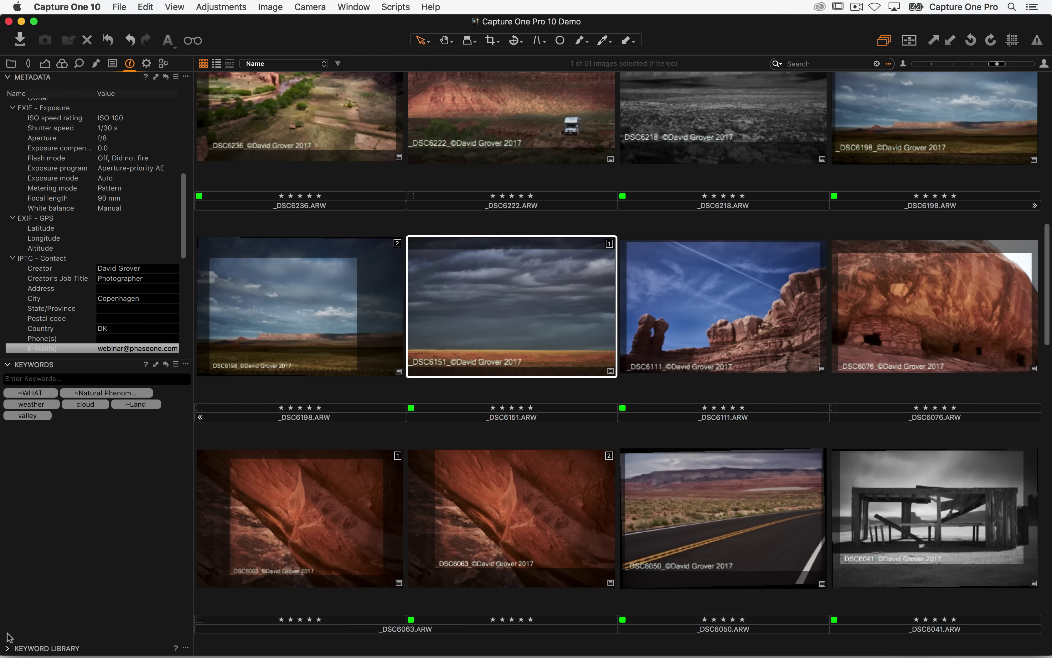
{"action": "left_click", "coordinate": [175, 364]}
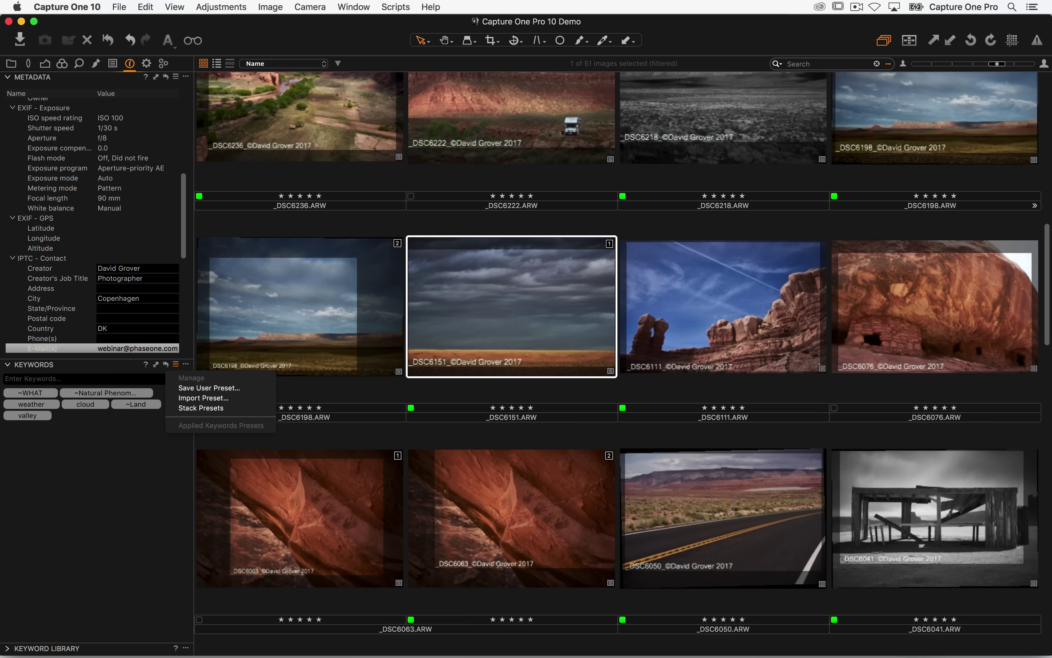
{"action": "key", "text": "Escape"}
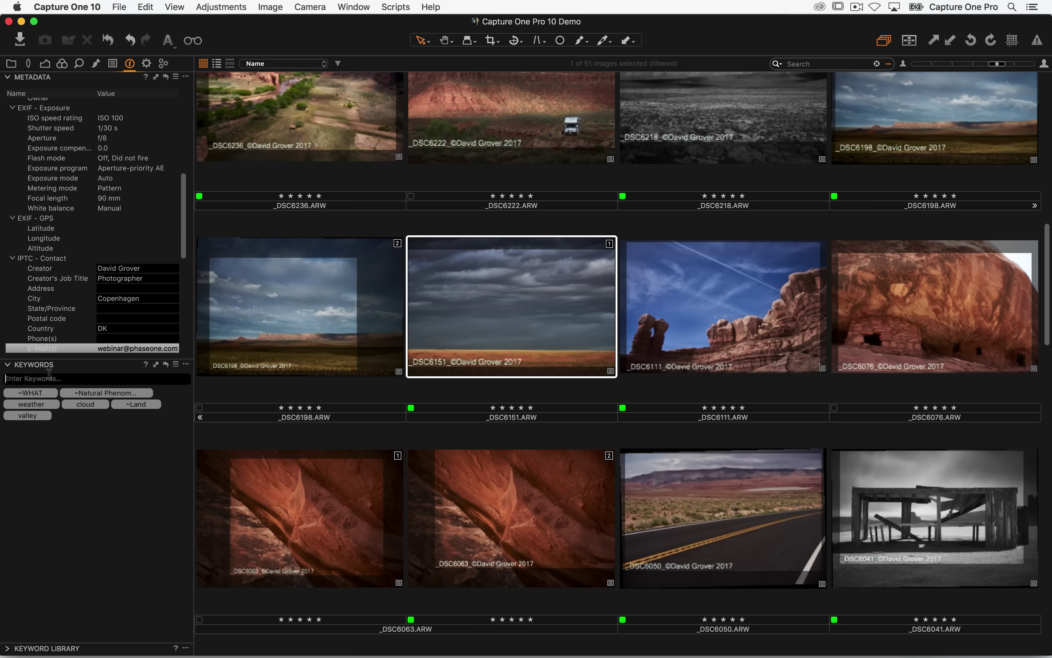
{"action": "left_click", "coordinate": [23, 376]}
- Switch to the DGR C10.1 workspace, hide the viewer, and show the Metadata tool tab
{"action": "scroll", "coordinate": [348, 304], "scroll_direction": "up", "scroll_amount": 5}
{"action": "scroll", "coordinate": [357, 344], "scroll_direction": "up", "scroll_amount": 5}
{"action": "left_click", "coordinate": [354, 7]}
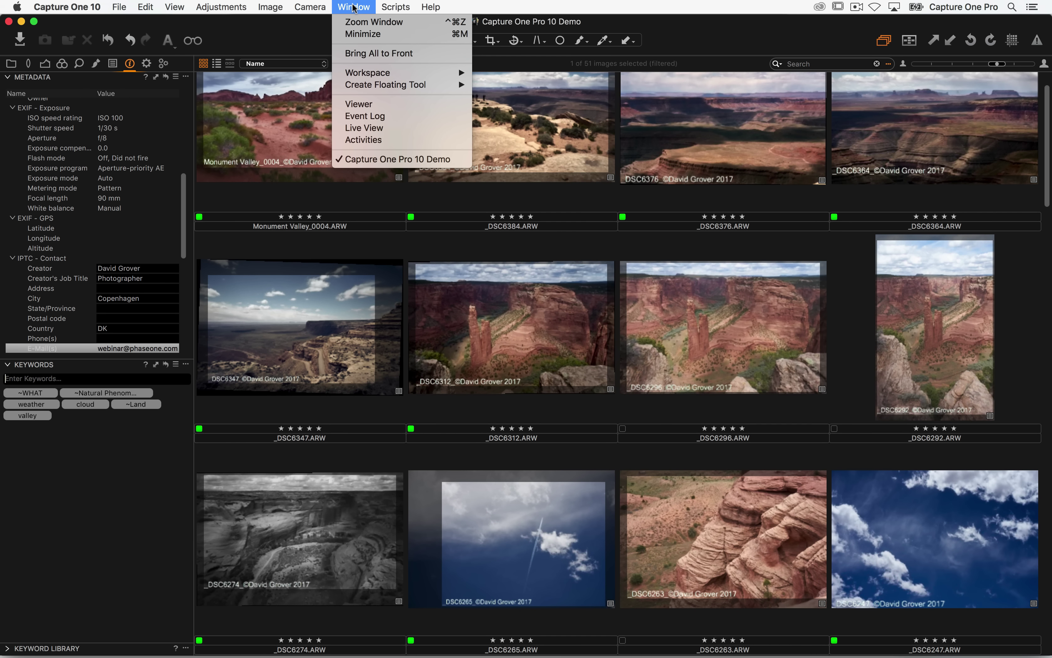
{"action": "mouse_move", "coordinate": [413, 72]}
{"action": "left_click", "coordinate": [541, 267]}
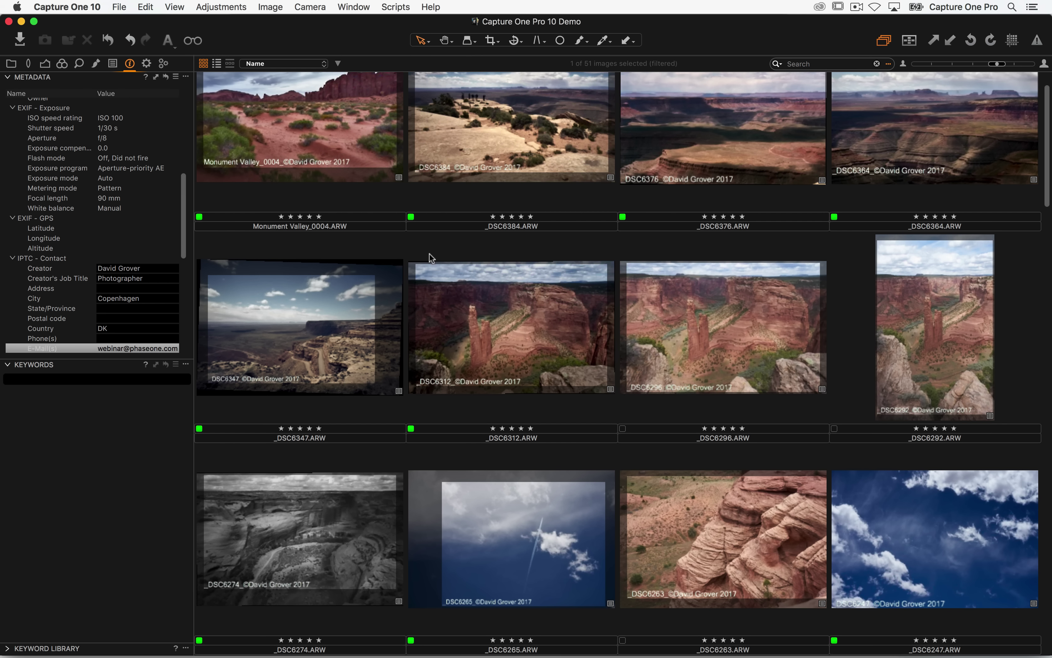
{"action": "key", "text": "super+alt+v"}
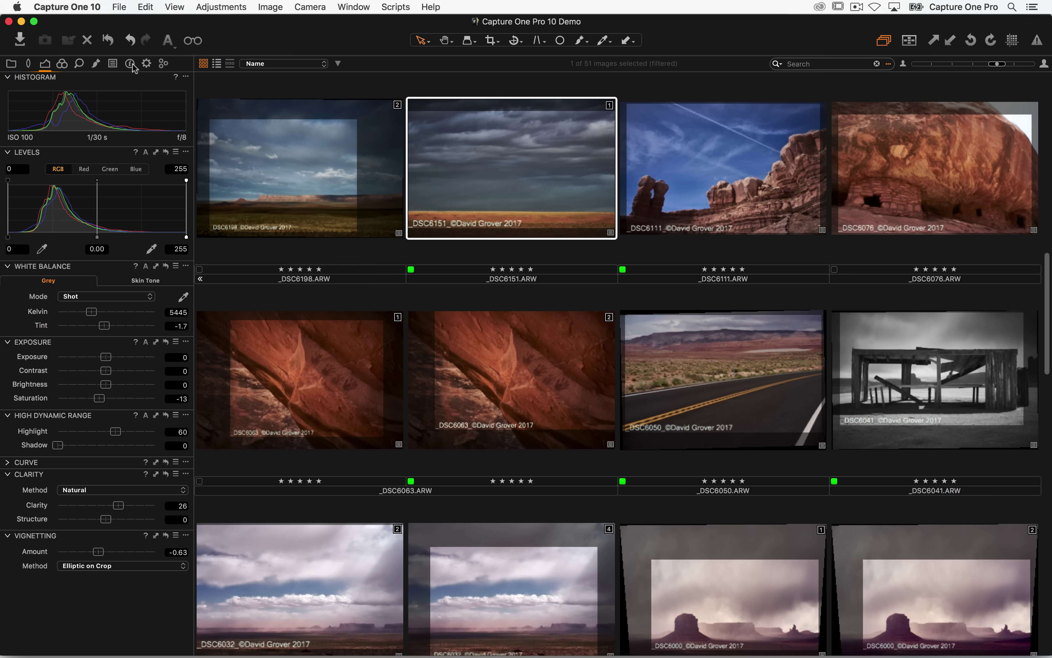
{"action": "left_click", "coordinate": [129, 63]}
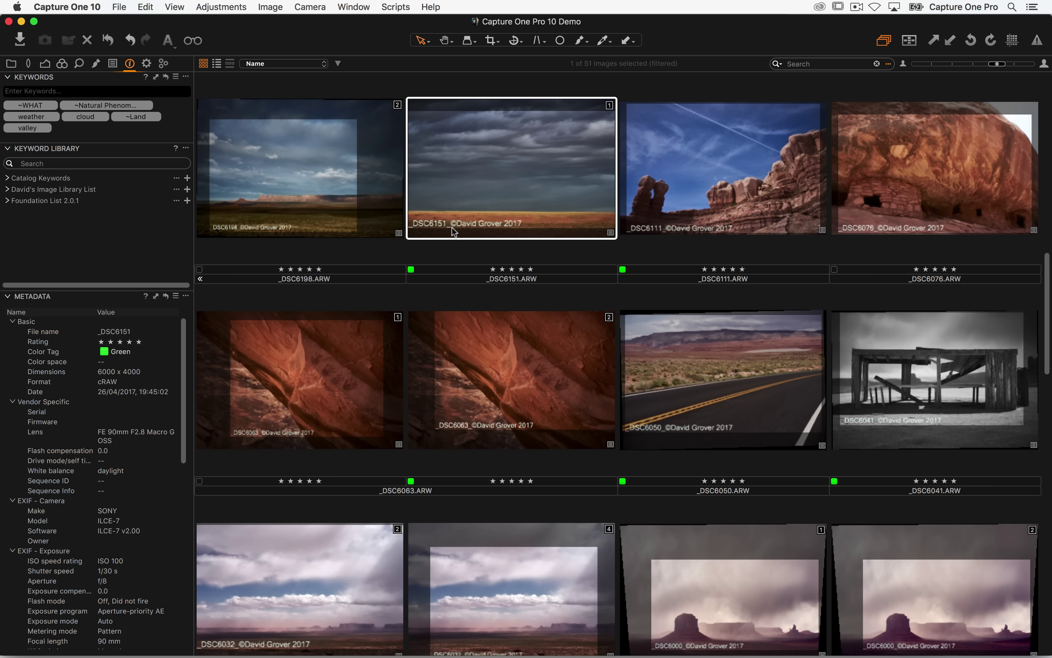
- In Preferences' Image section, set Auto Sync Sidecar XMP to Load
{"action": "left_click", "coordinate": [101, 6]}
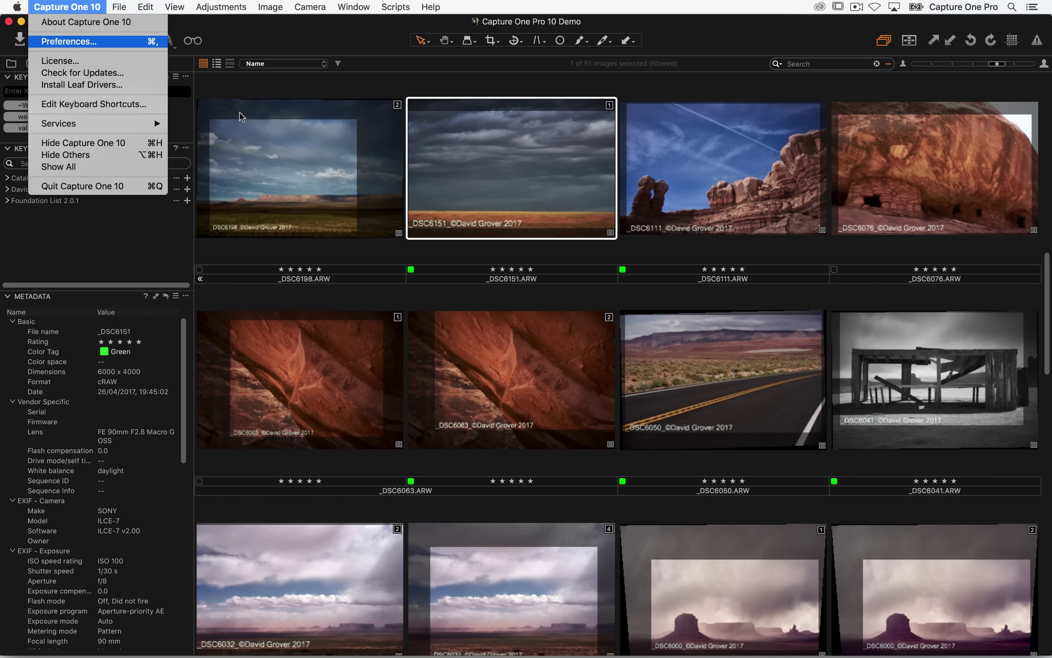
{"action": "left_click", "coordinate": [99, 43]}
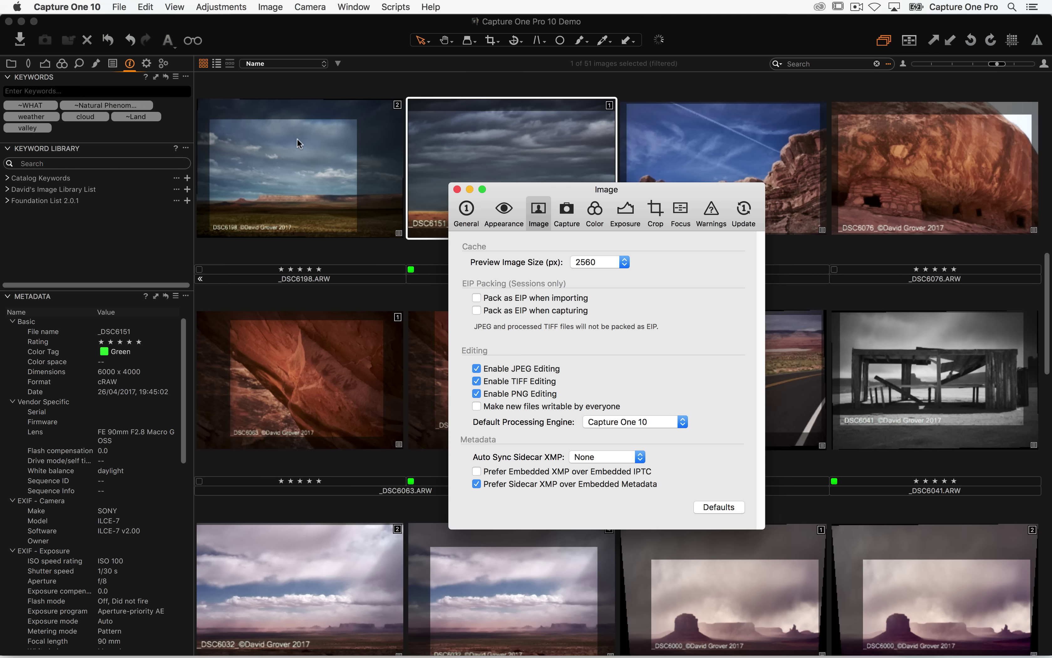
{"action": "left_click", "coordinate": [544, 209]}
{"action": "left_click", "coordinate": [609, 458]}
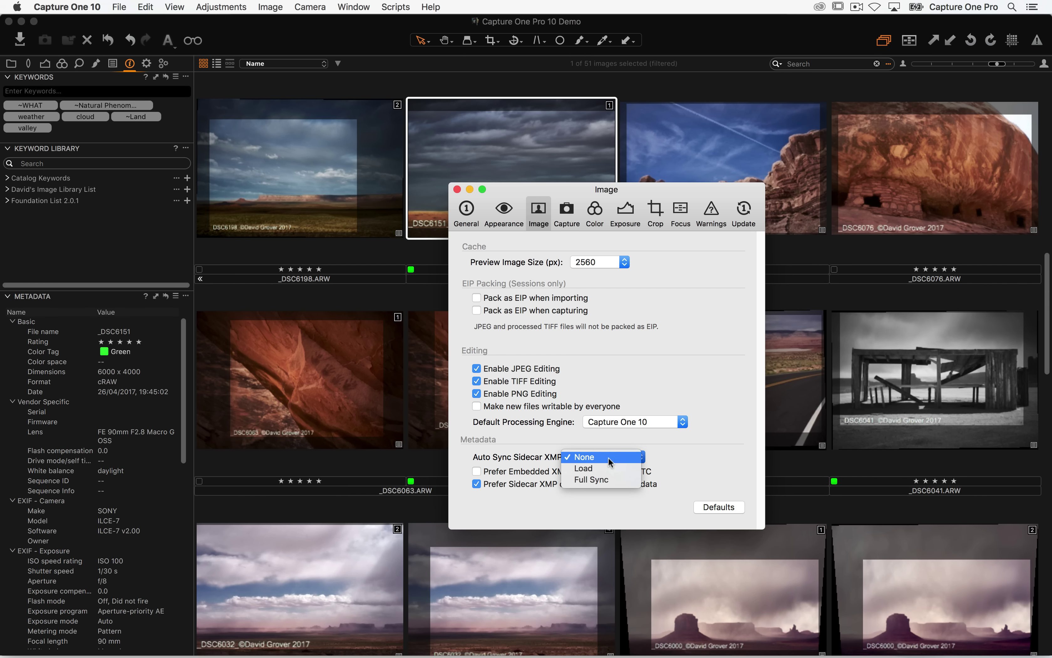
{"action": "left_click", "coordinate": [634, 470]}
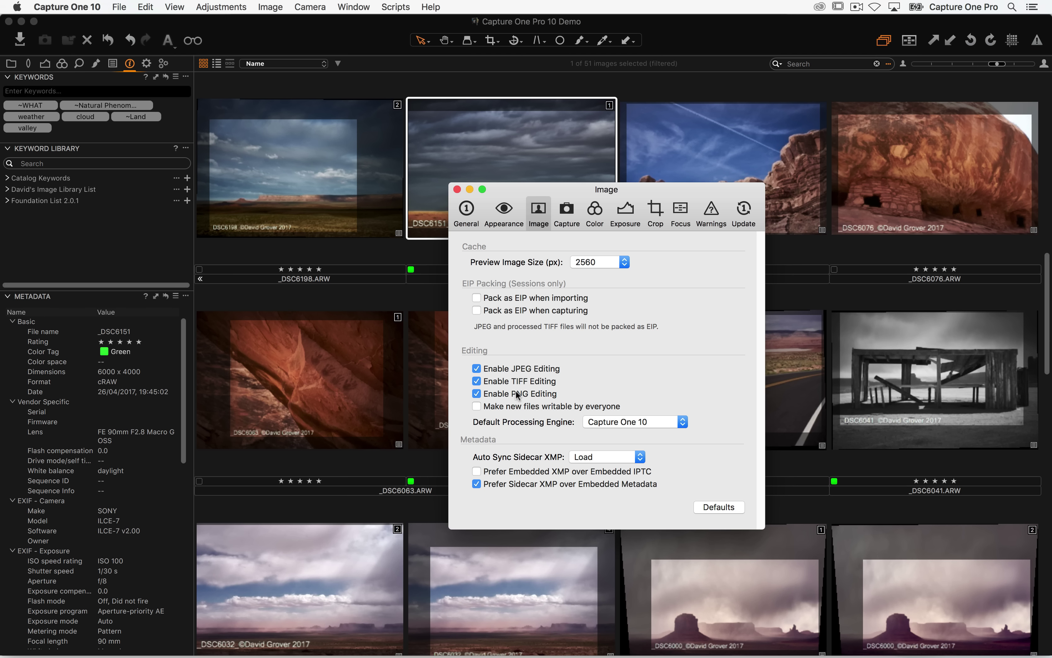
- Confirm Load remains the sync setting, close Preferences and deselect all images
{"action": "left_click", "coordinate": [609, 458]}
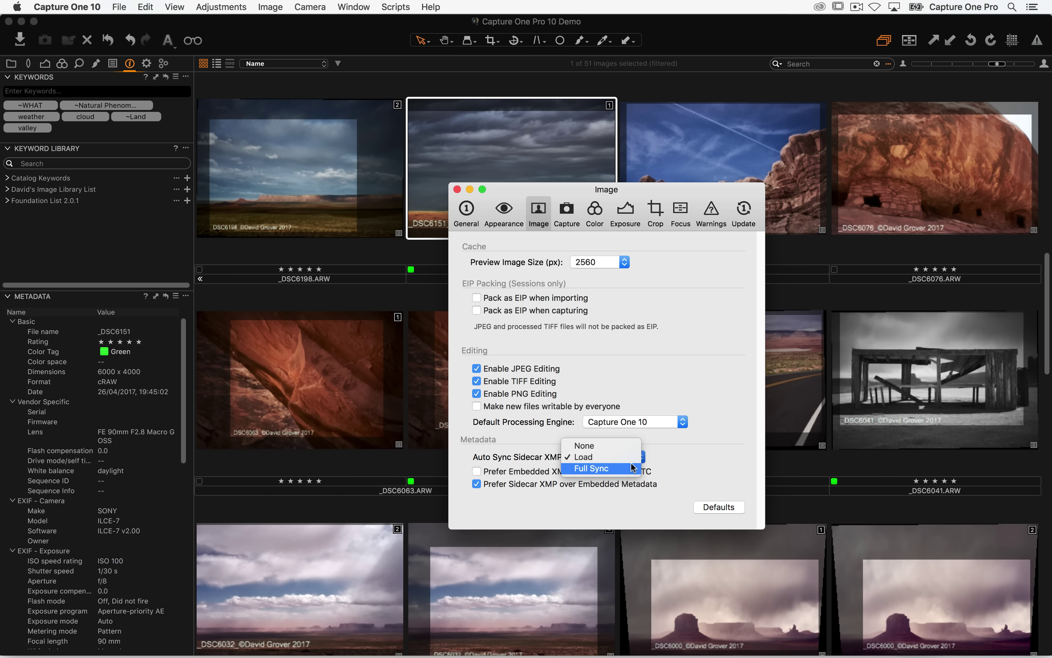
{"action": "left_click", "coordinate": [602, 457]}
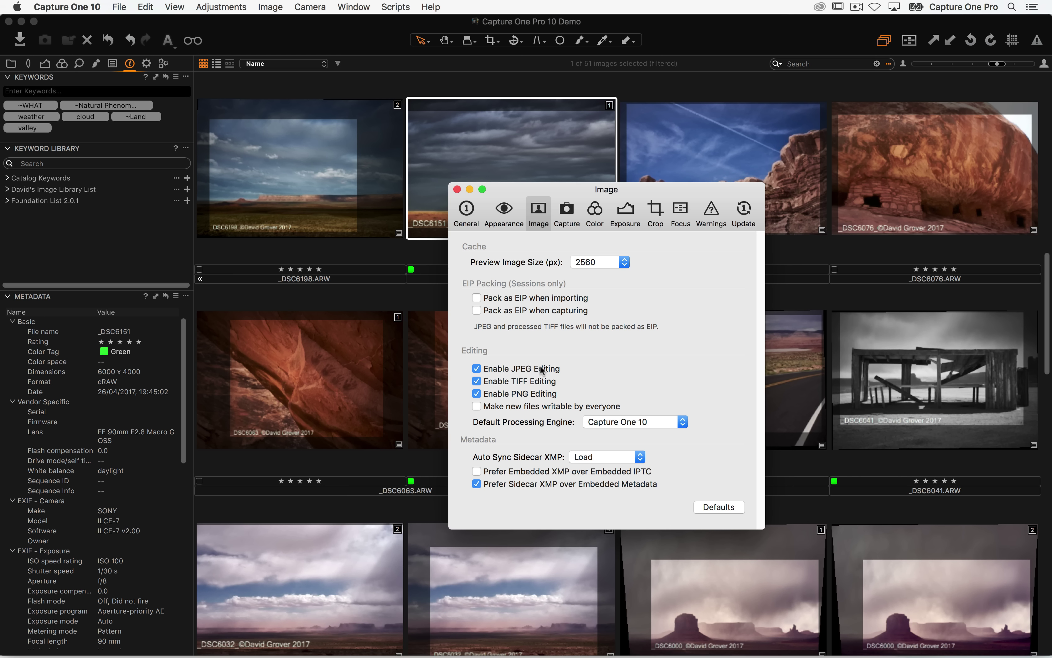
{"action": "left_click", "coordinate": [605, 457]}
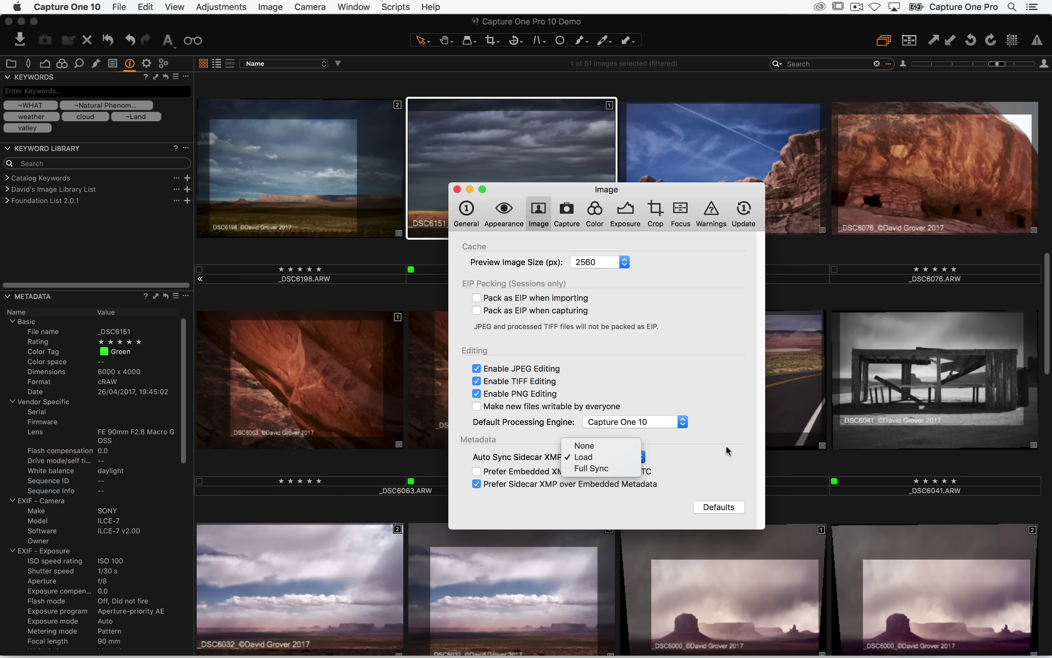
{"action": "left_click", "coordinate": [735, 457]}
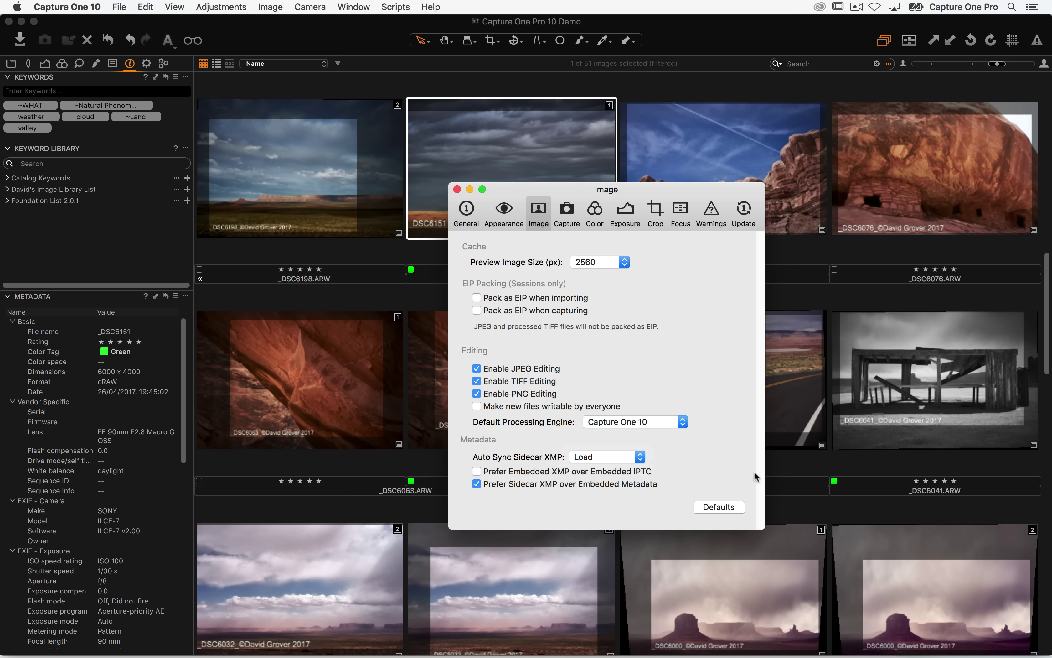
{"action": "left_click", "coordinate": [639, 457]}
{"action": "left_click", "coordinate": [725, 456]}
{"action": "key", "text": "super+w"}
{"action": "key", "text": "super+d"}
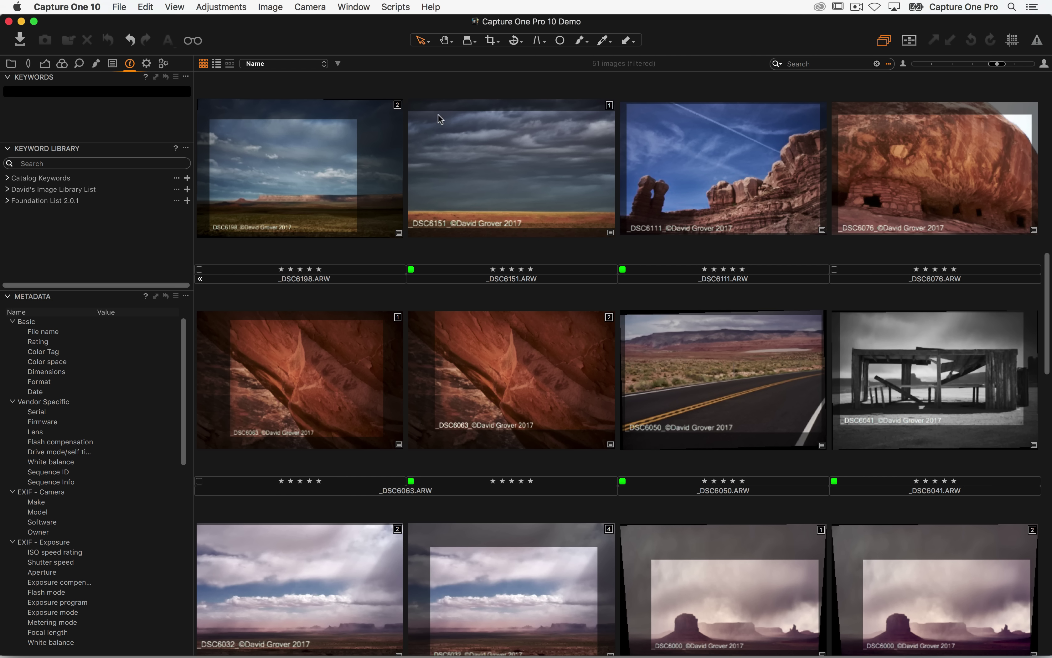